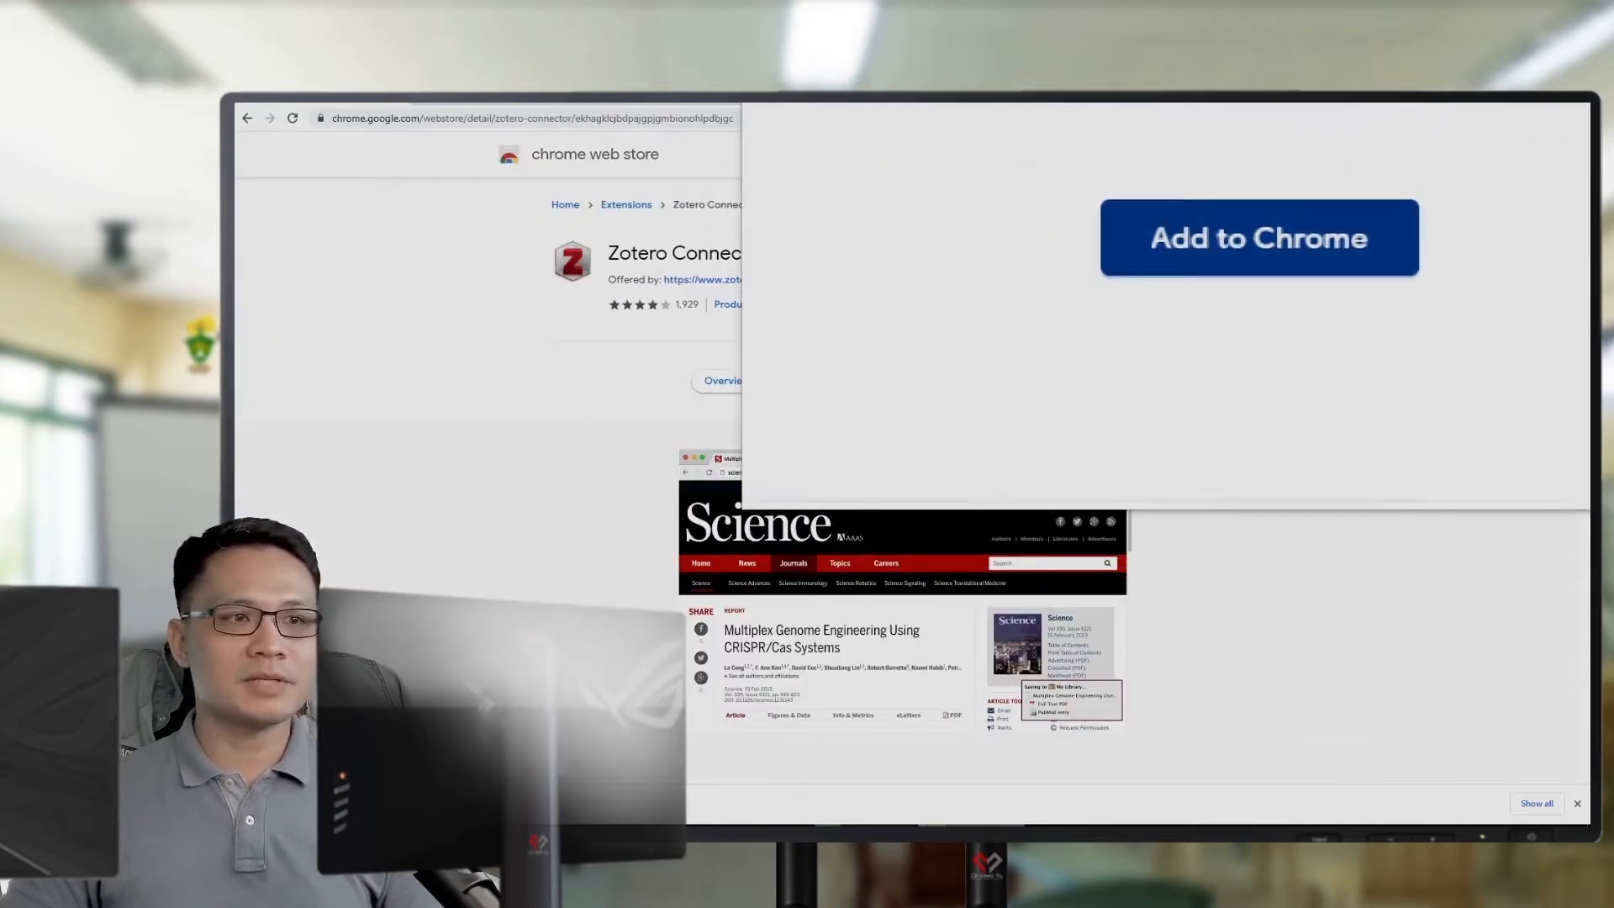
Add the Zotero Connector extension to Chrome and install Zotero with the Standard setup type
{"action": "left_click", "coordinate": [1259, 250]}
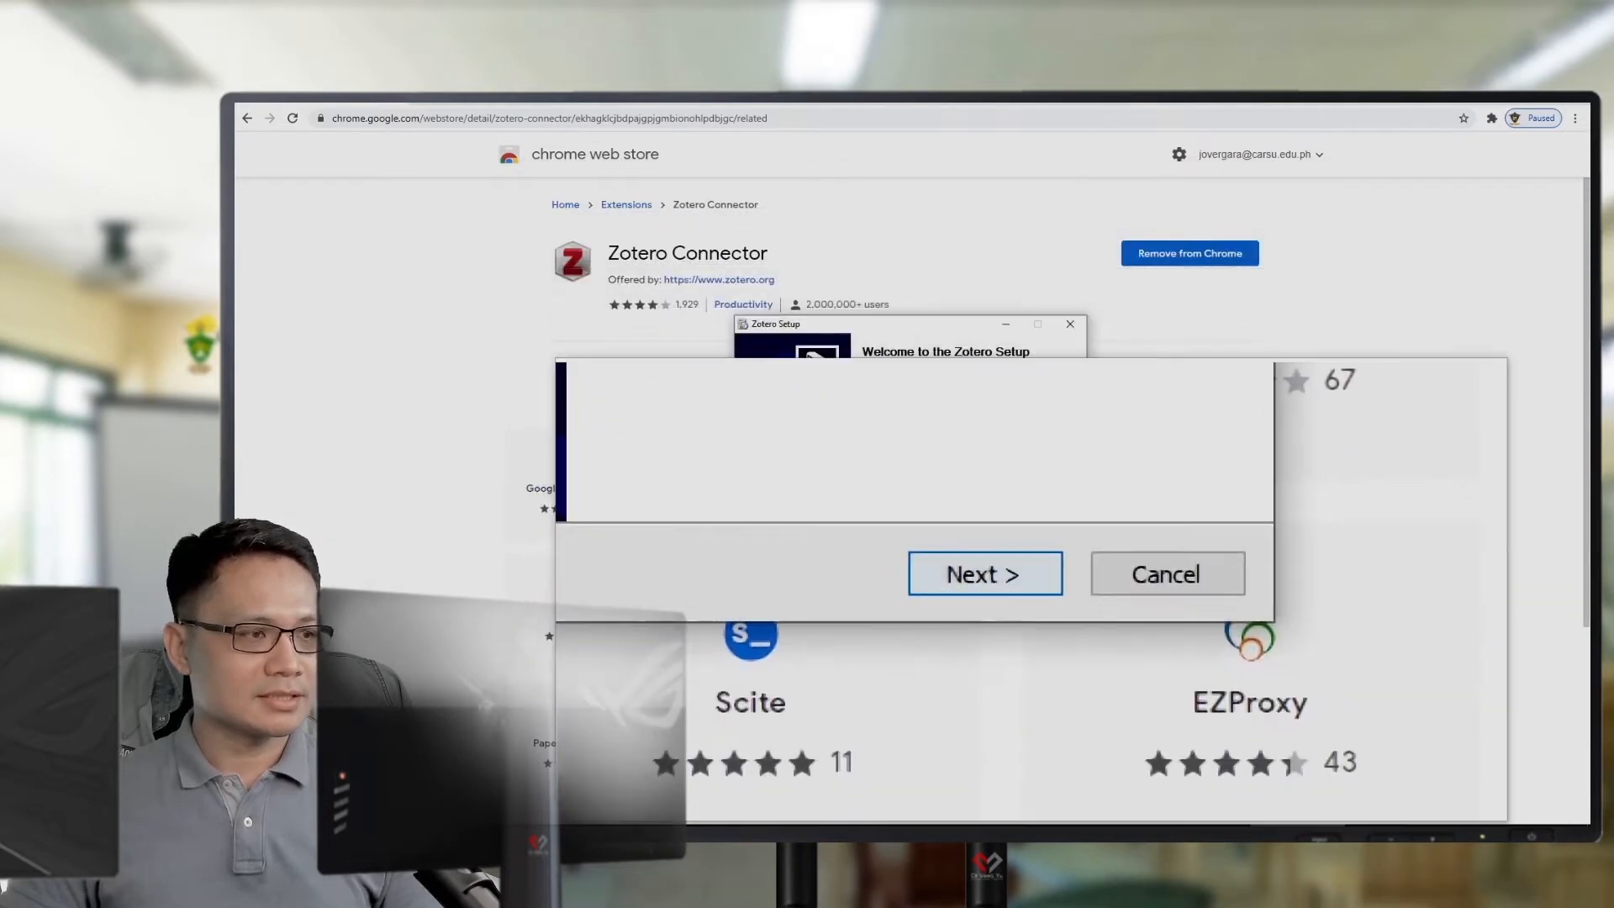
{"action": "left_click", "coordinate": [1030, 589]}
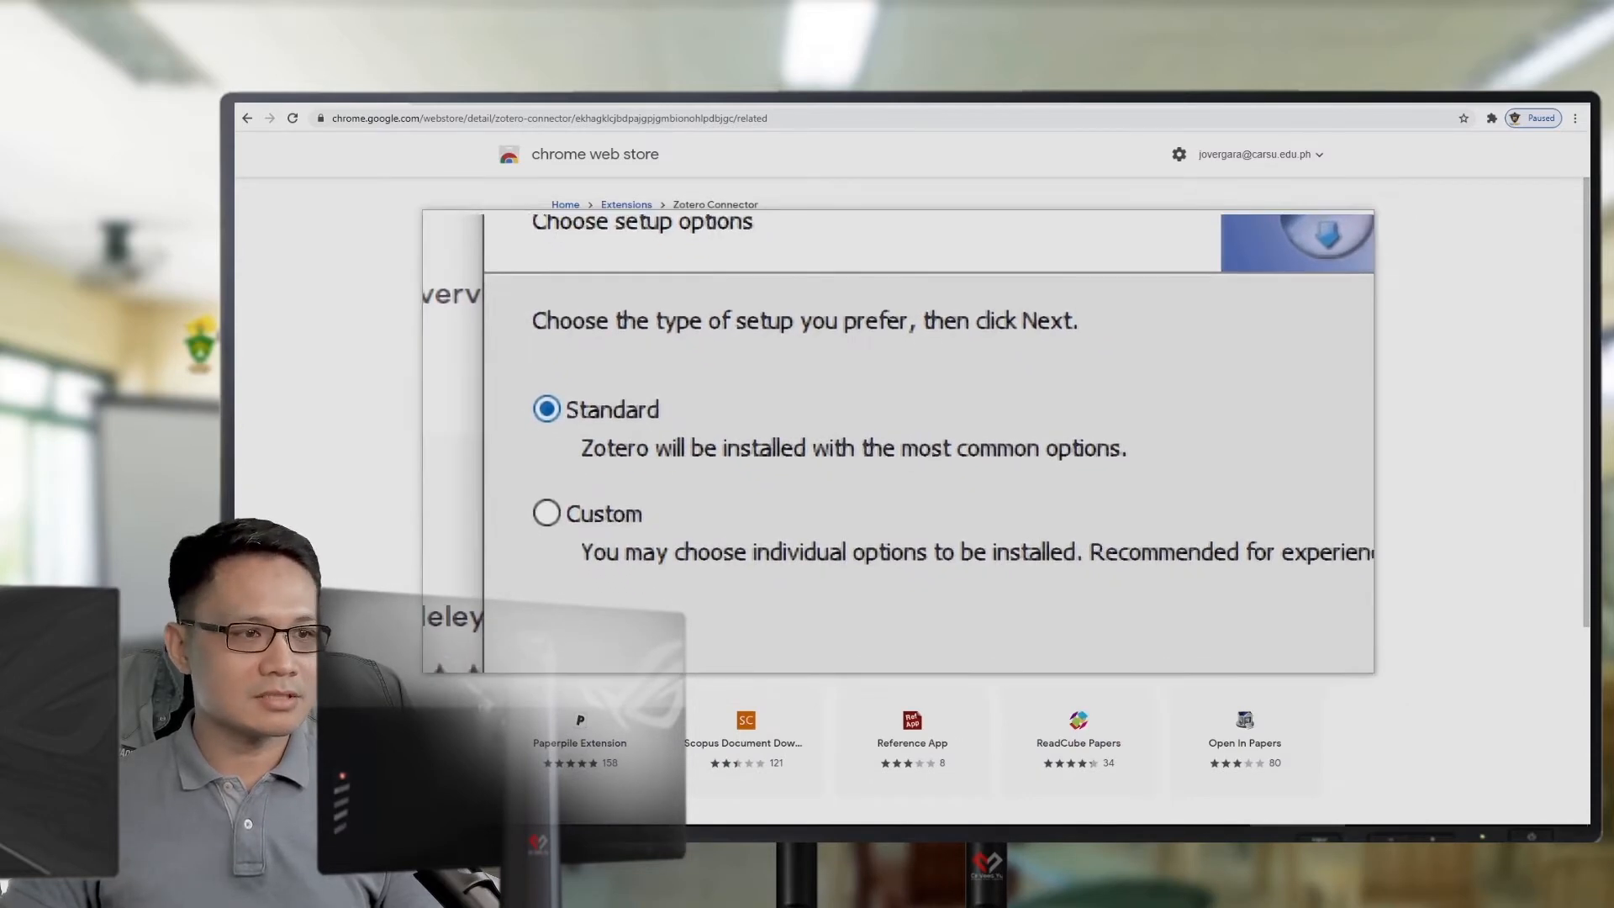
{"action": "left_click", "coordinate": [993, 570]}
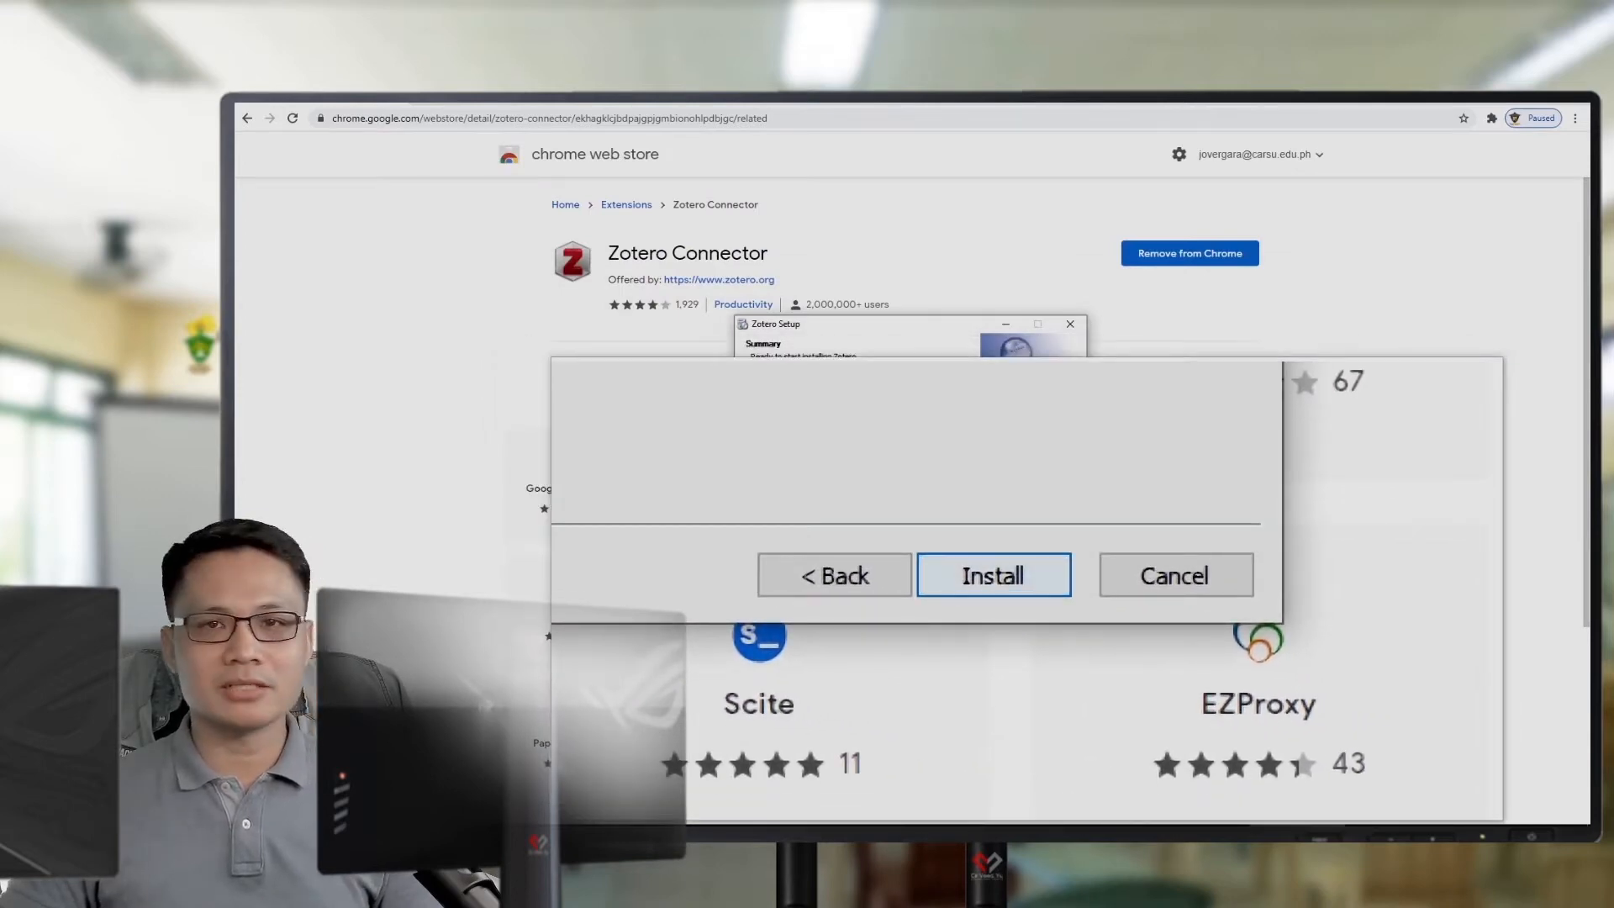
{"action": "left_click", "coordinate": [992, 575]}
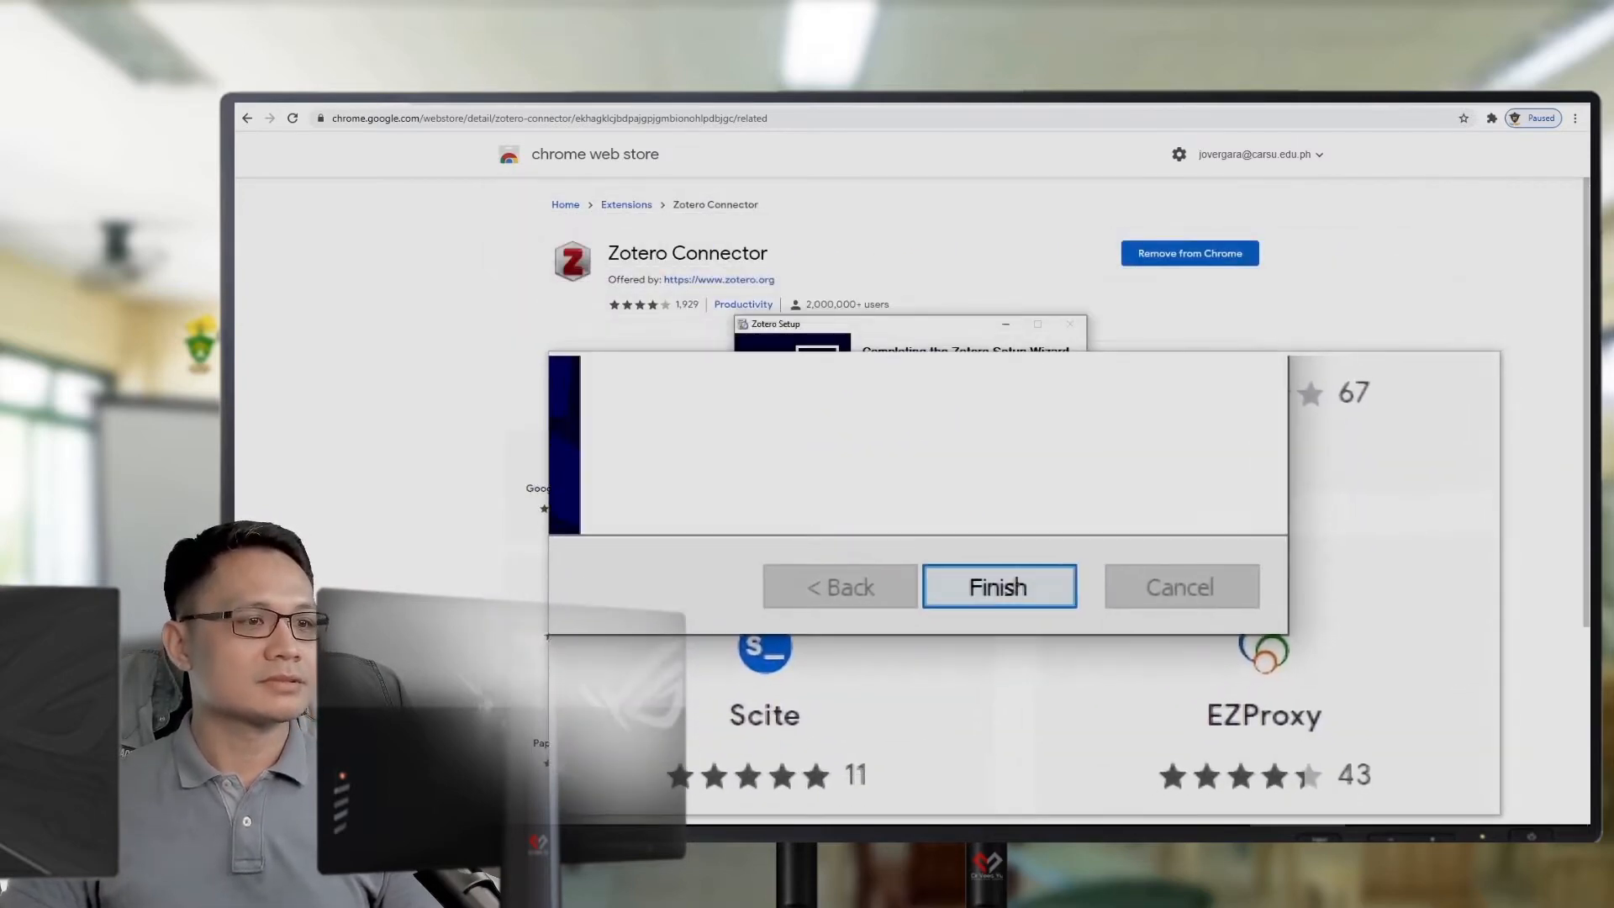
{"action": "left_click", "coordinate": [997, 576]}
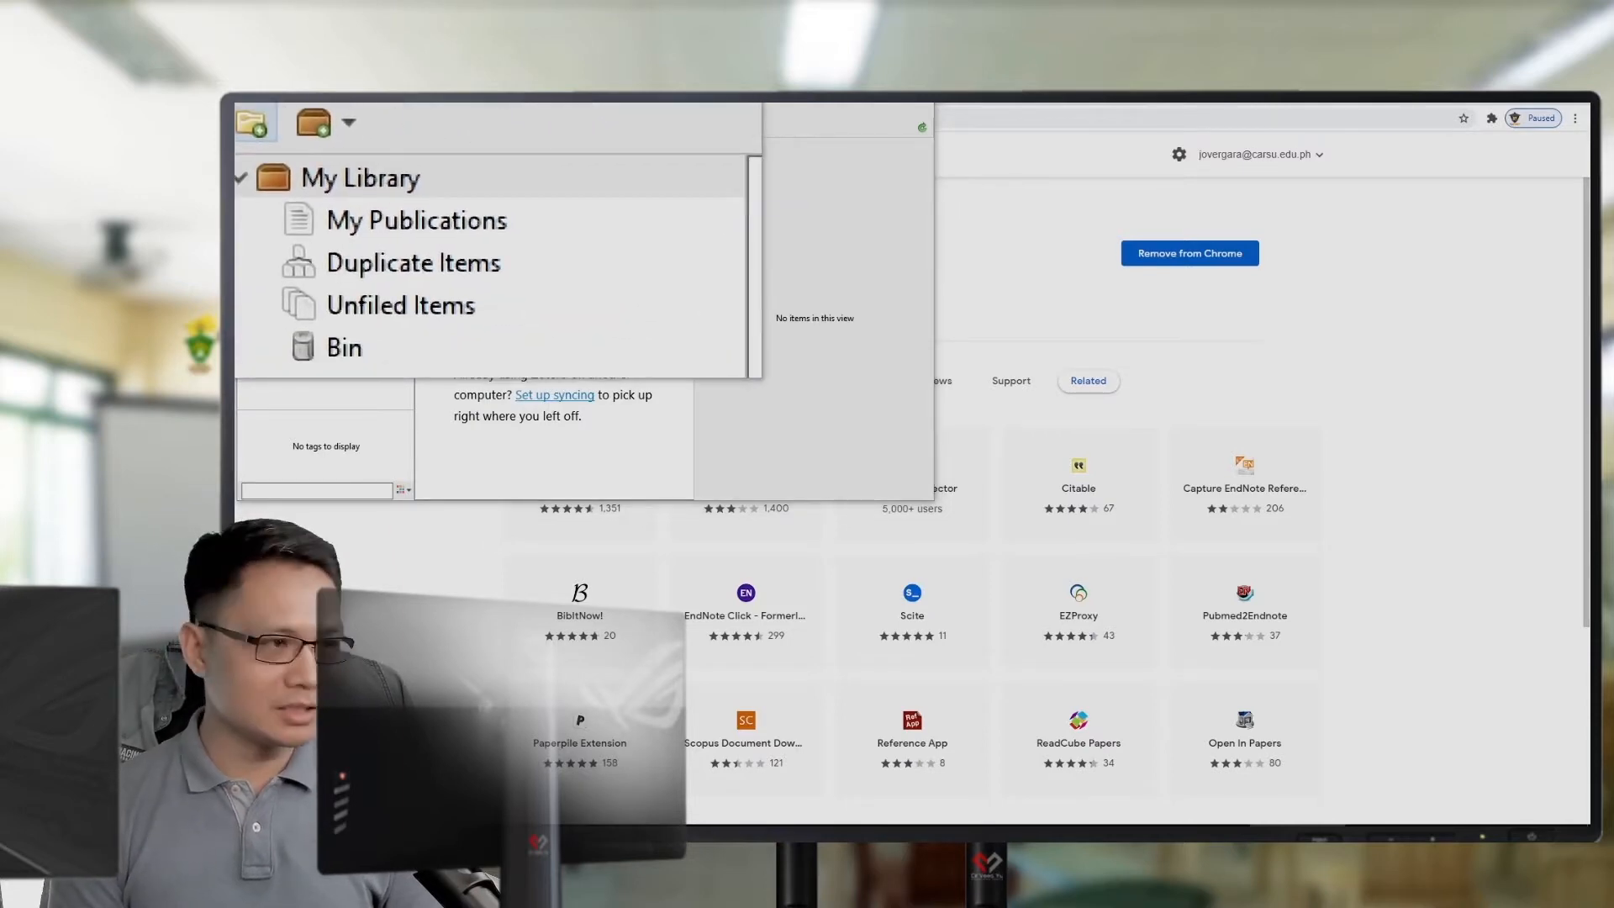
Create a new collection named "Thesis 2021" in My Library
{"action": "left_click", "coordinate": [253, 124]}
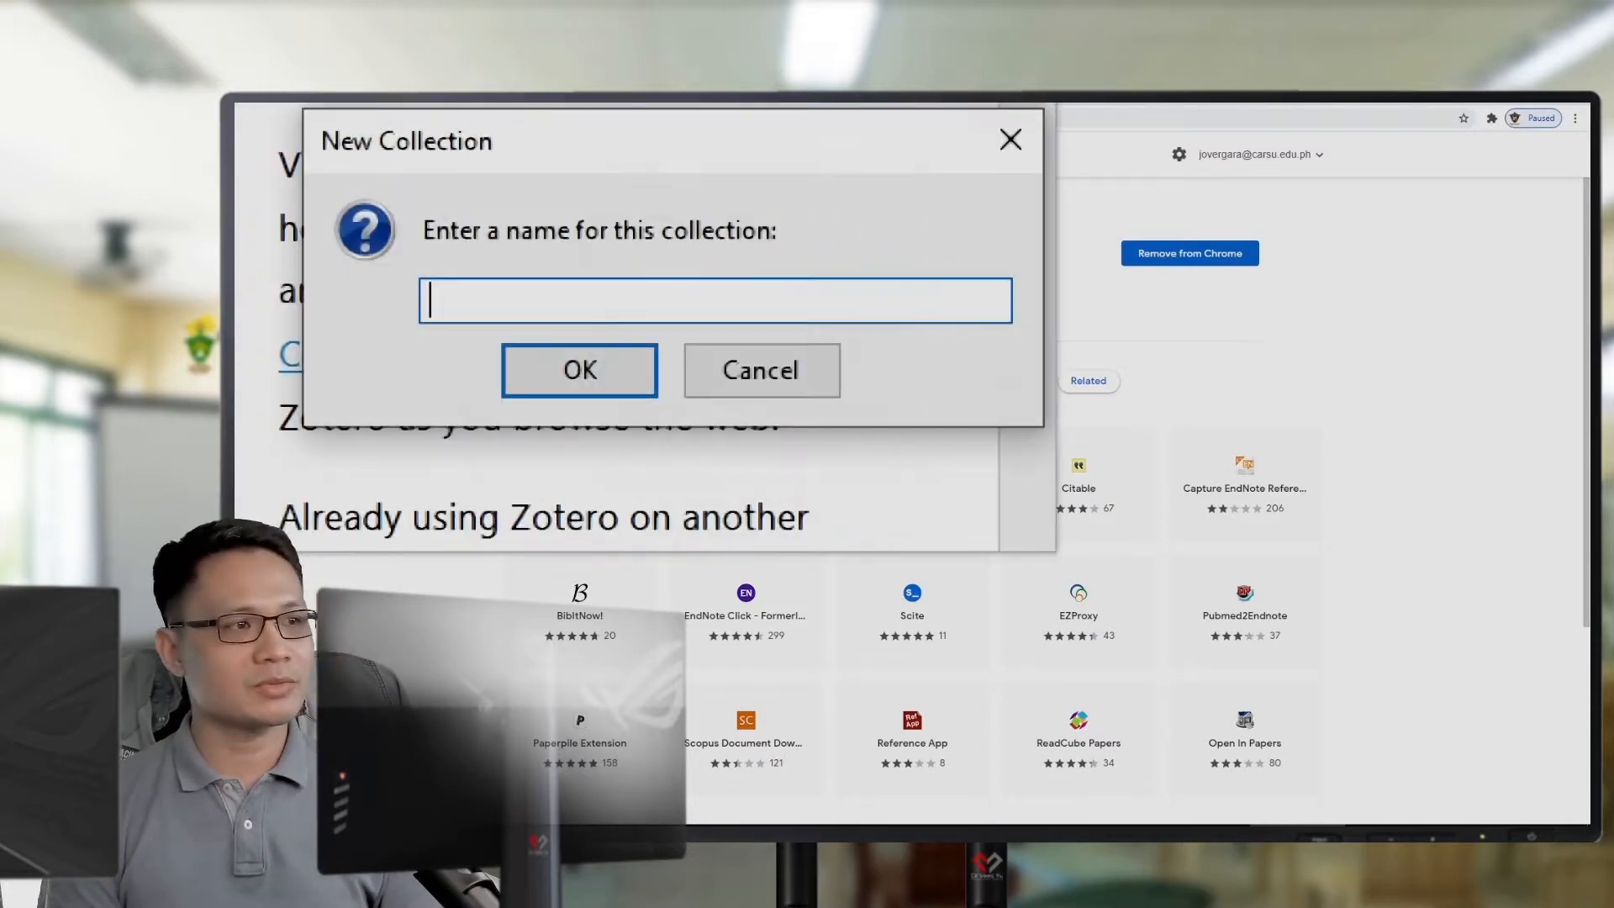
{"action": "type", "text": "T"}
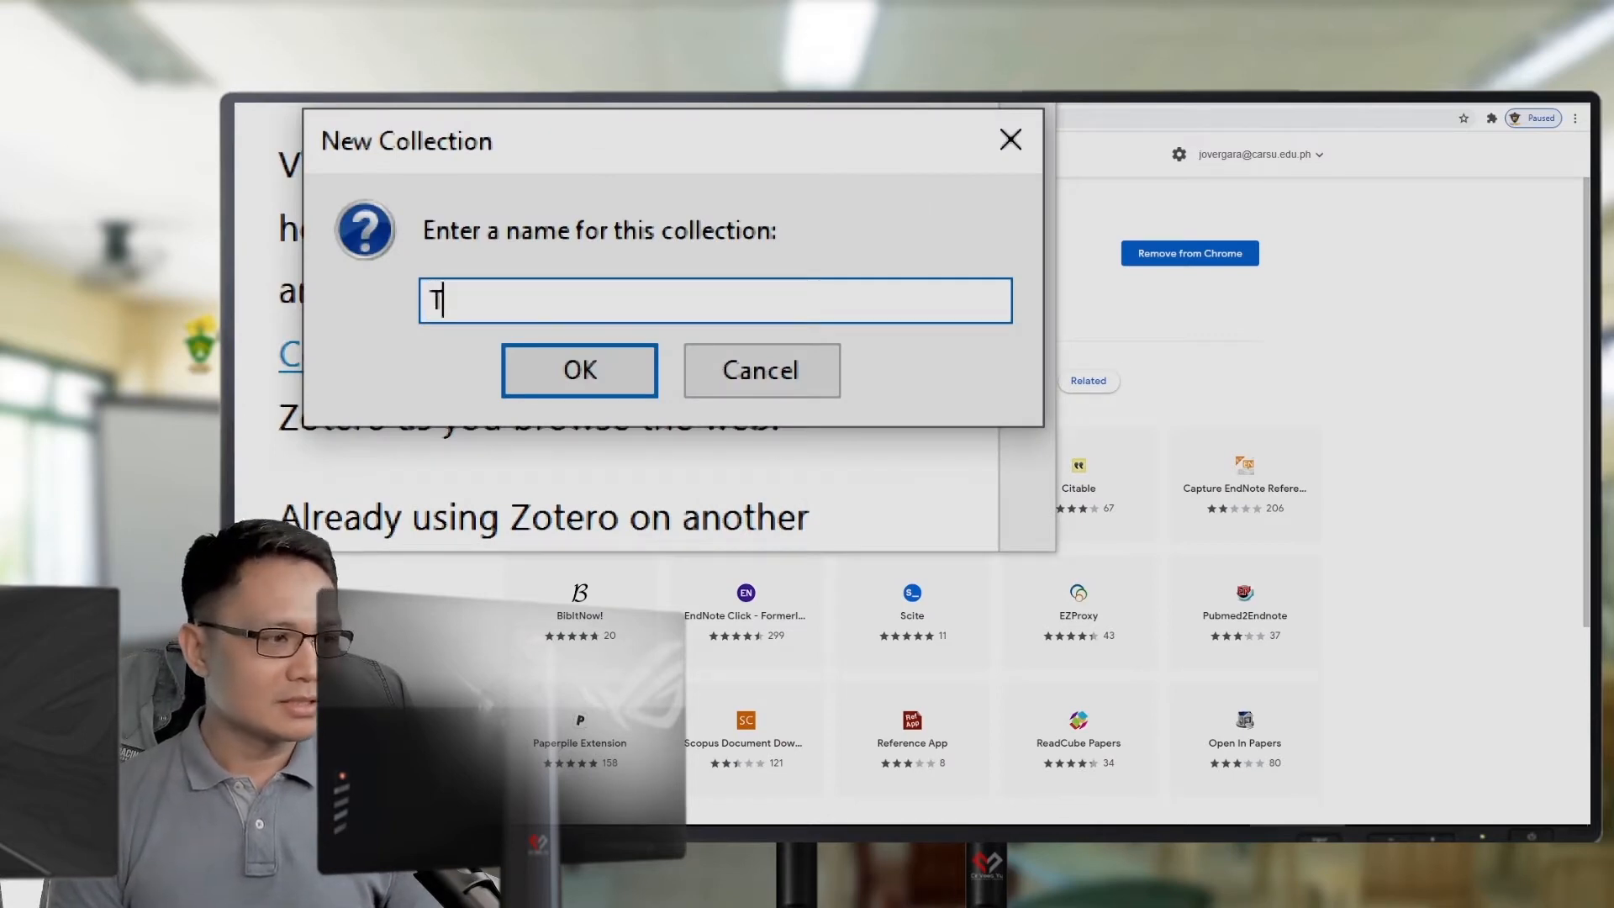
{"action": "type", "text": "hesis"}
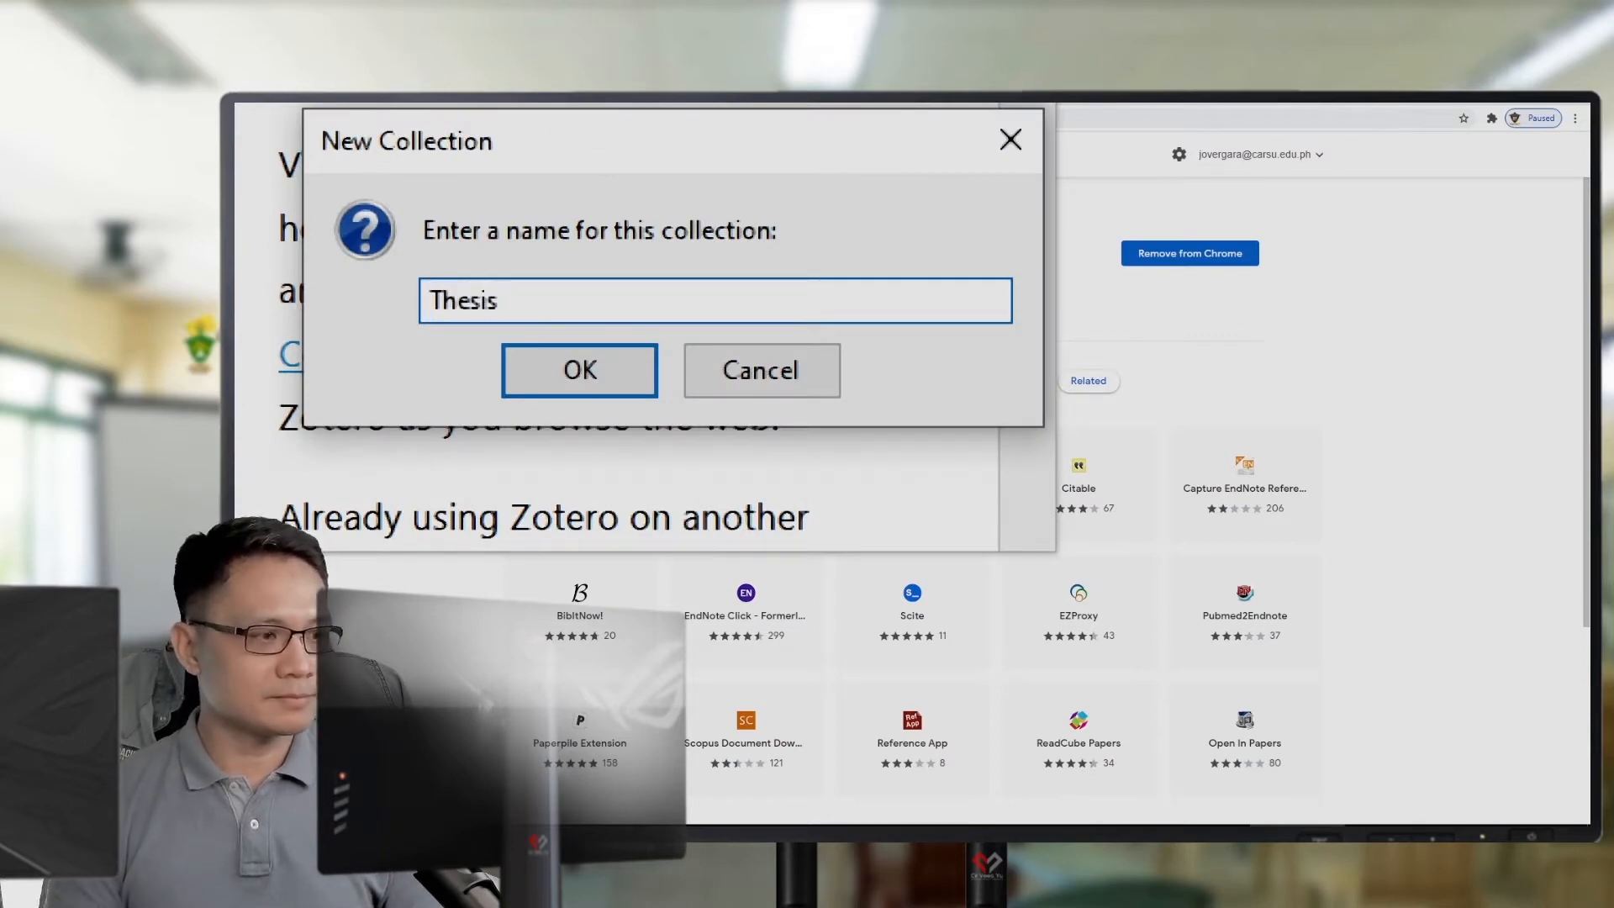
{"action": "type", "text": " 2021"}
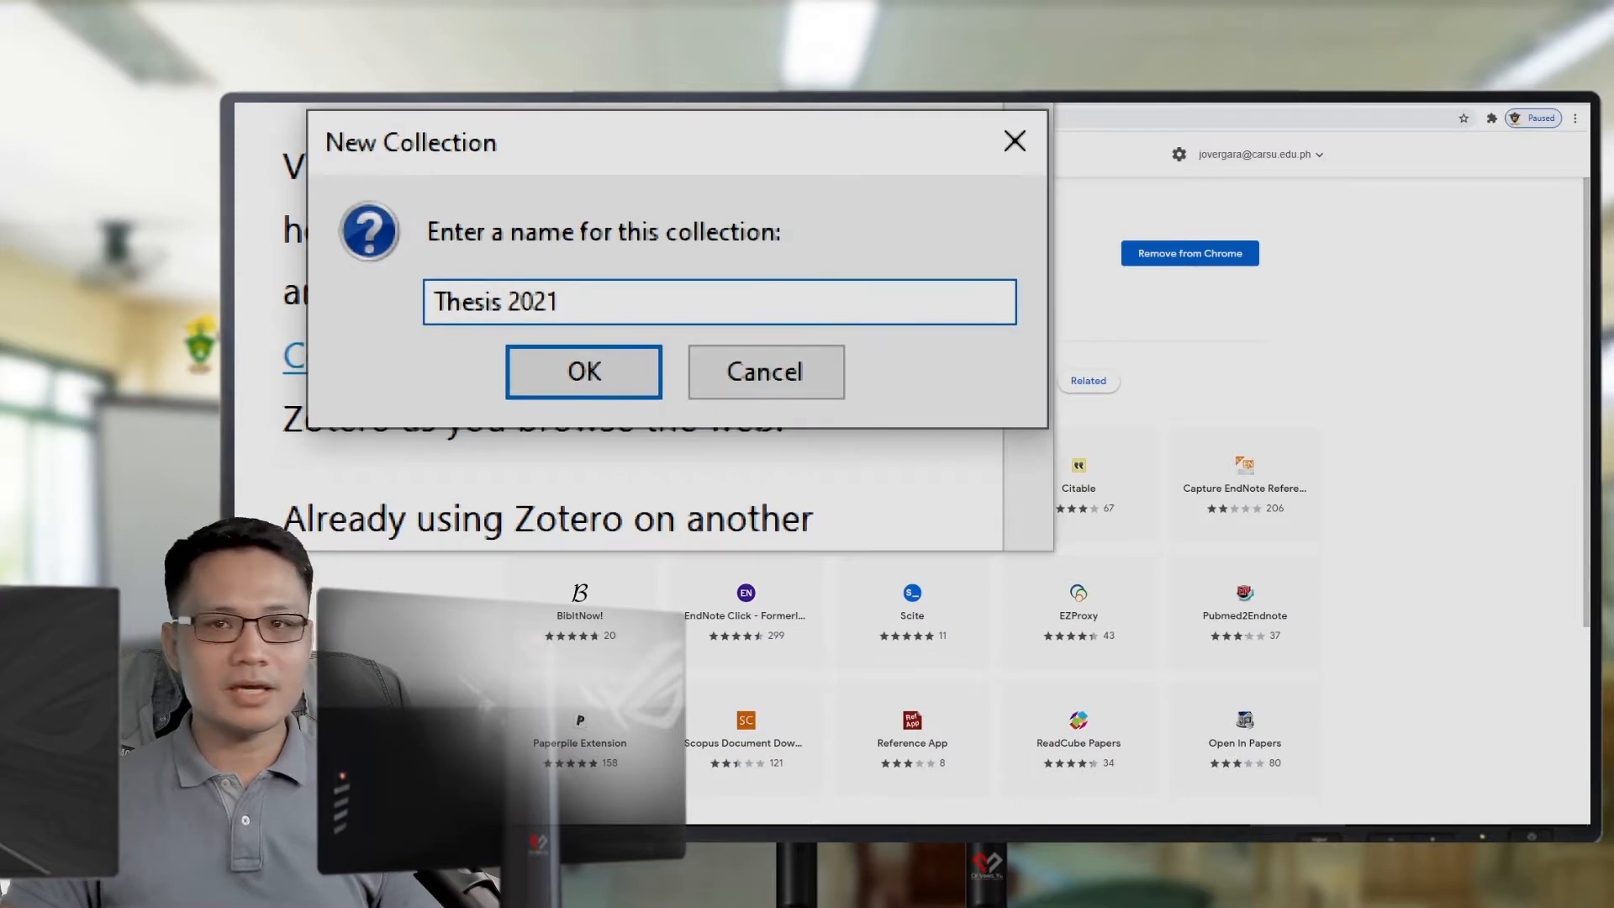
{"action": "key", "text": "Return"}
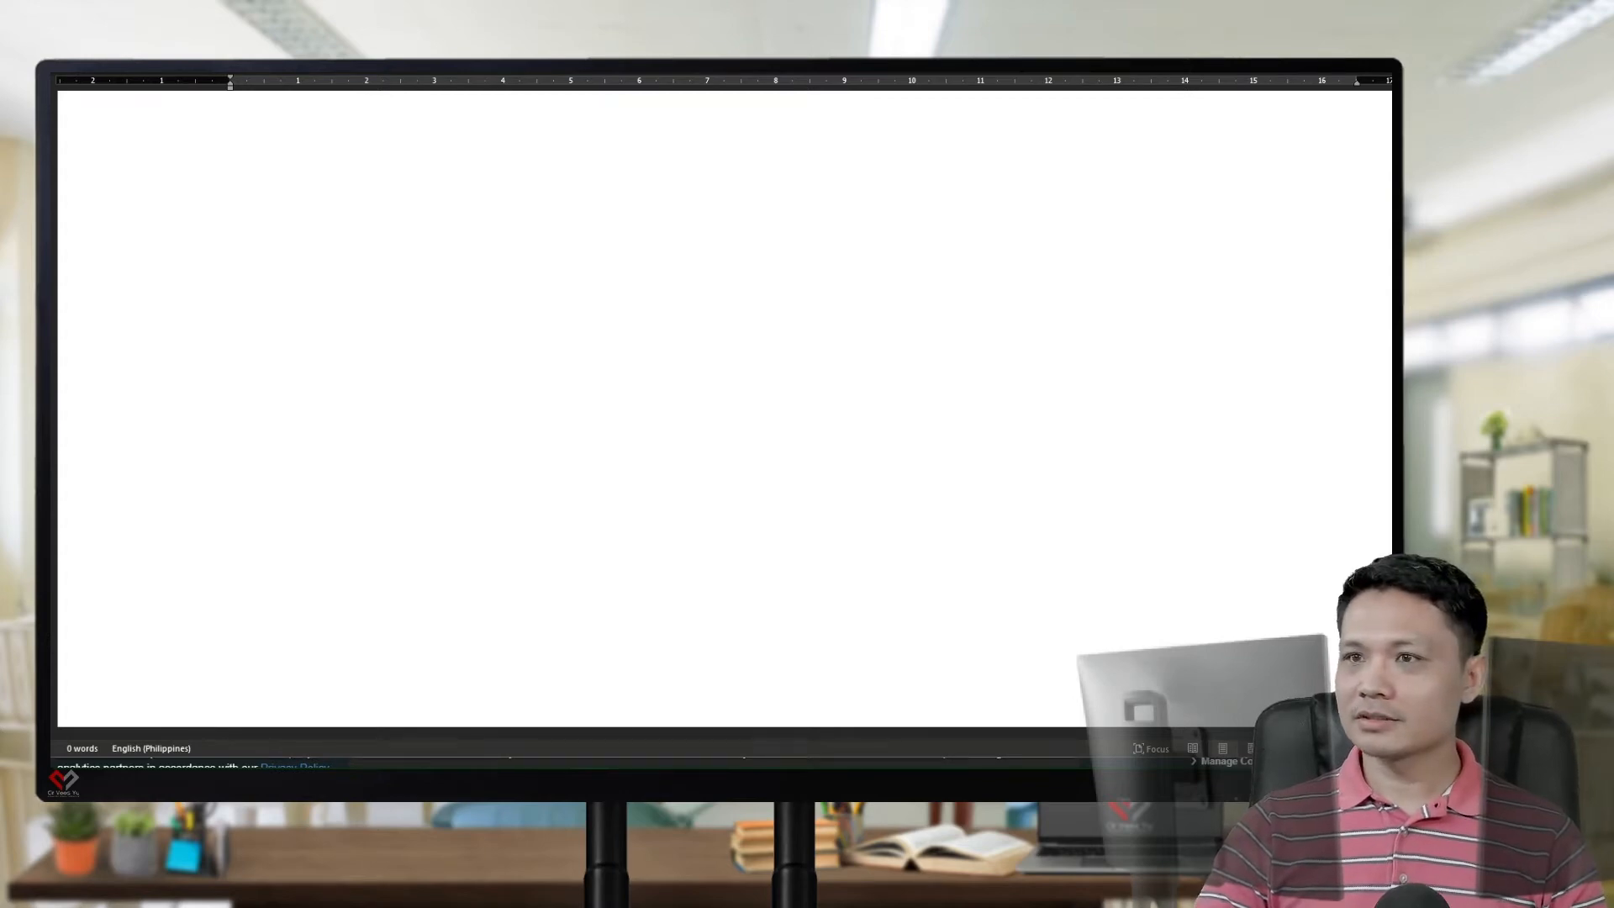
Move the blank Word document window down until its title bar is on screen
{"action": "left_click_drag", "start_coordinate": [947, 35], "coordinate": [946, 112]}
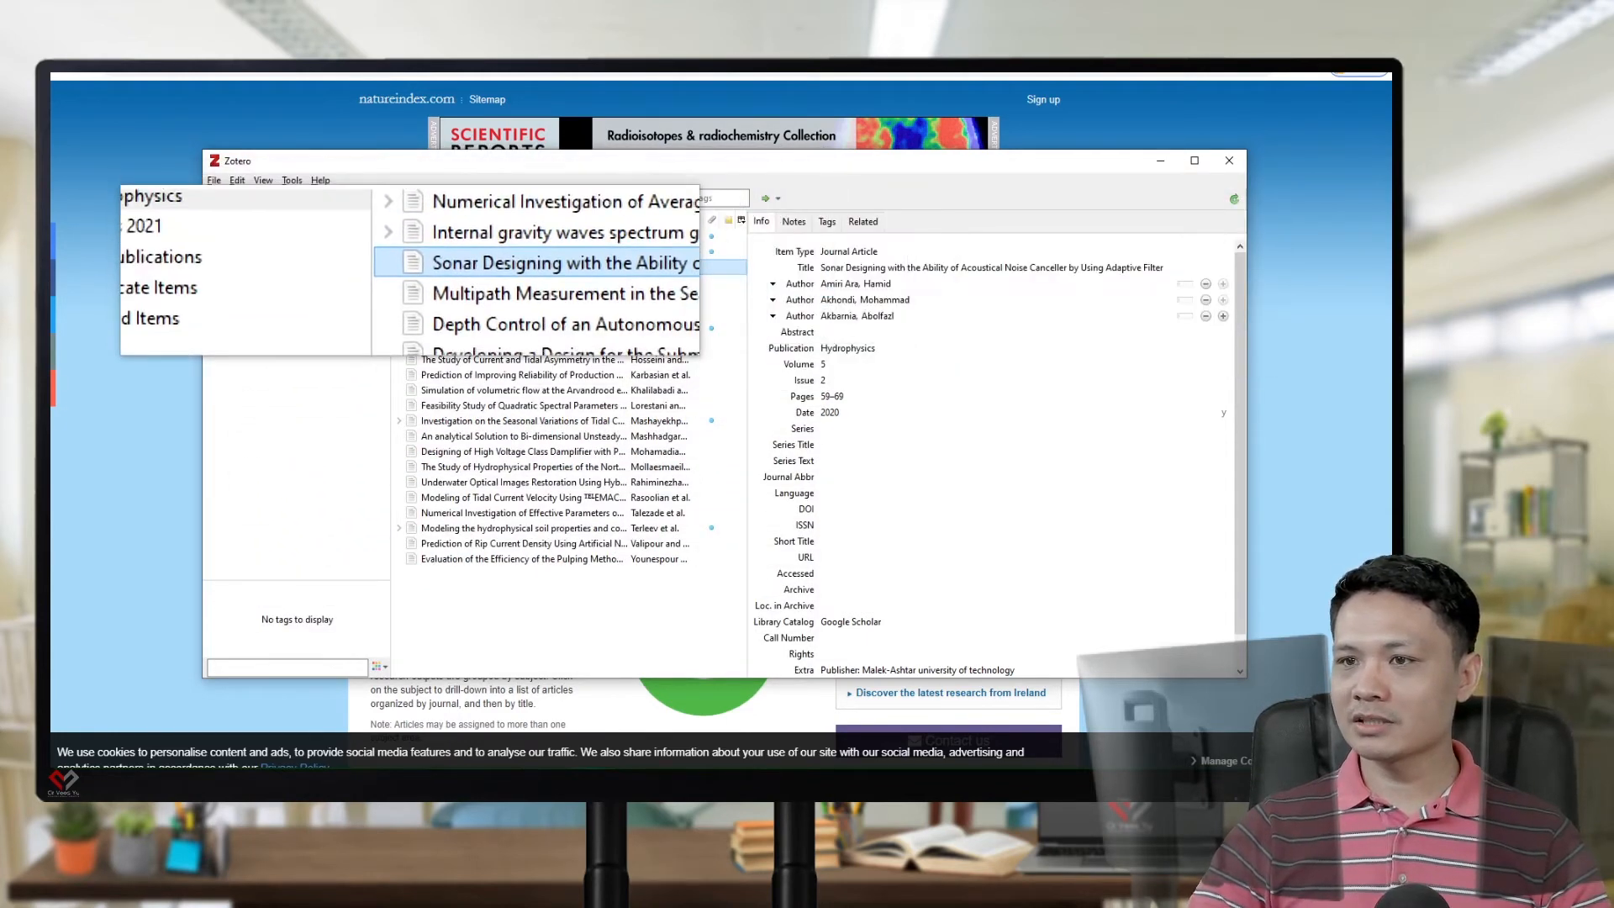
Examine the details of the articles in Zotero's Hydrophysics collection, ending on "Modeling the hydrophysical soil properties"
{"action": "key", "text": "Up"}
{"action": "key", "text": "Up"}
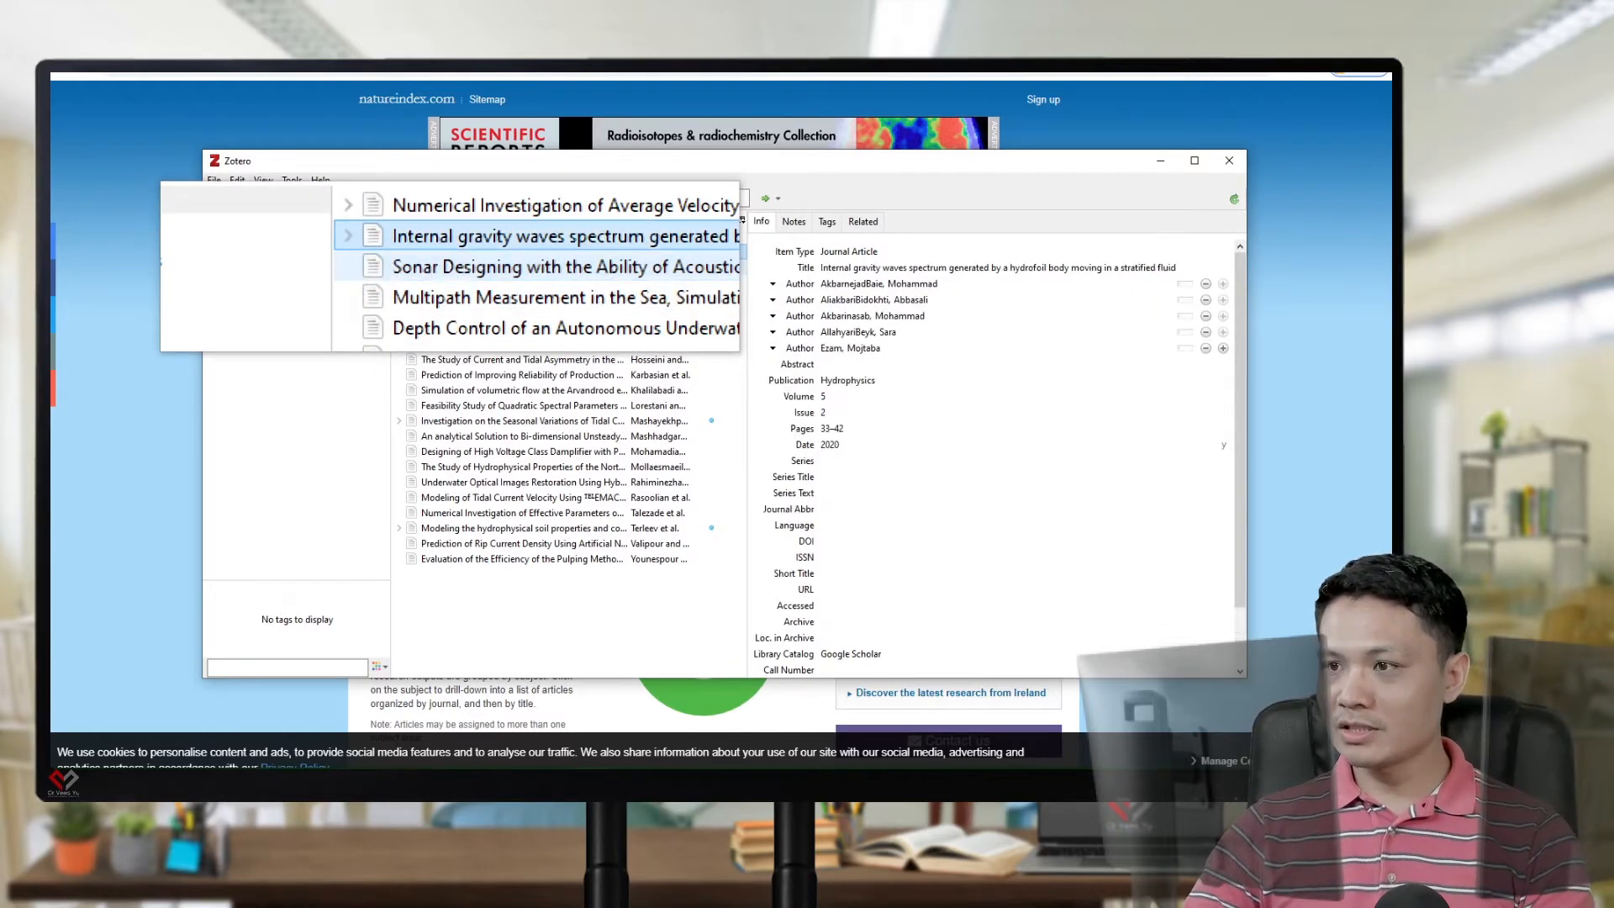
{"action": "key", "text": "Down"}
{"action": "key", "text": "Down"}
{"action": "key", "text": "Down"}
{"action": "key", "text": "Down"}
{"action": "key", "text": "Down"}
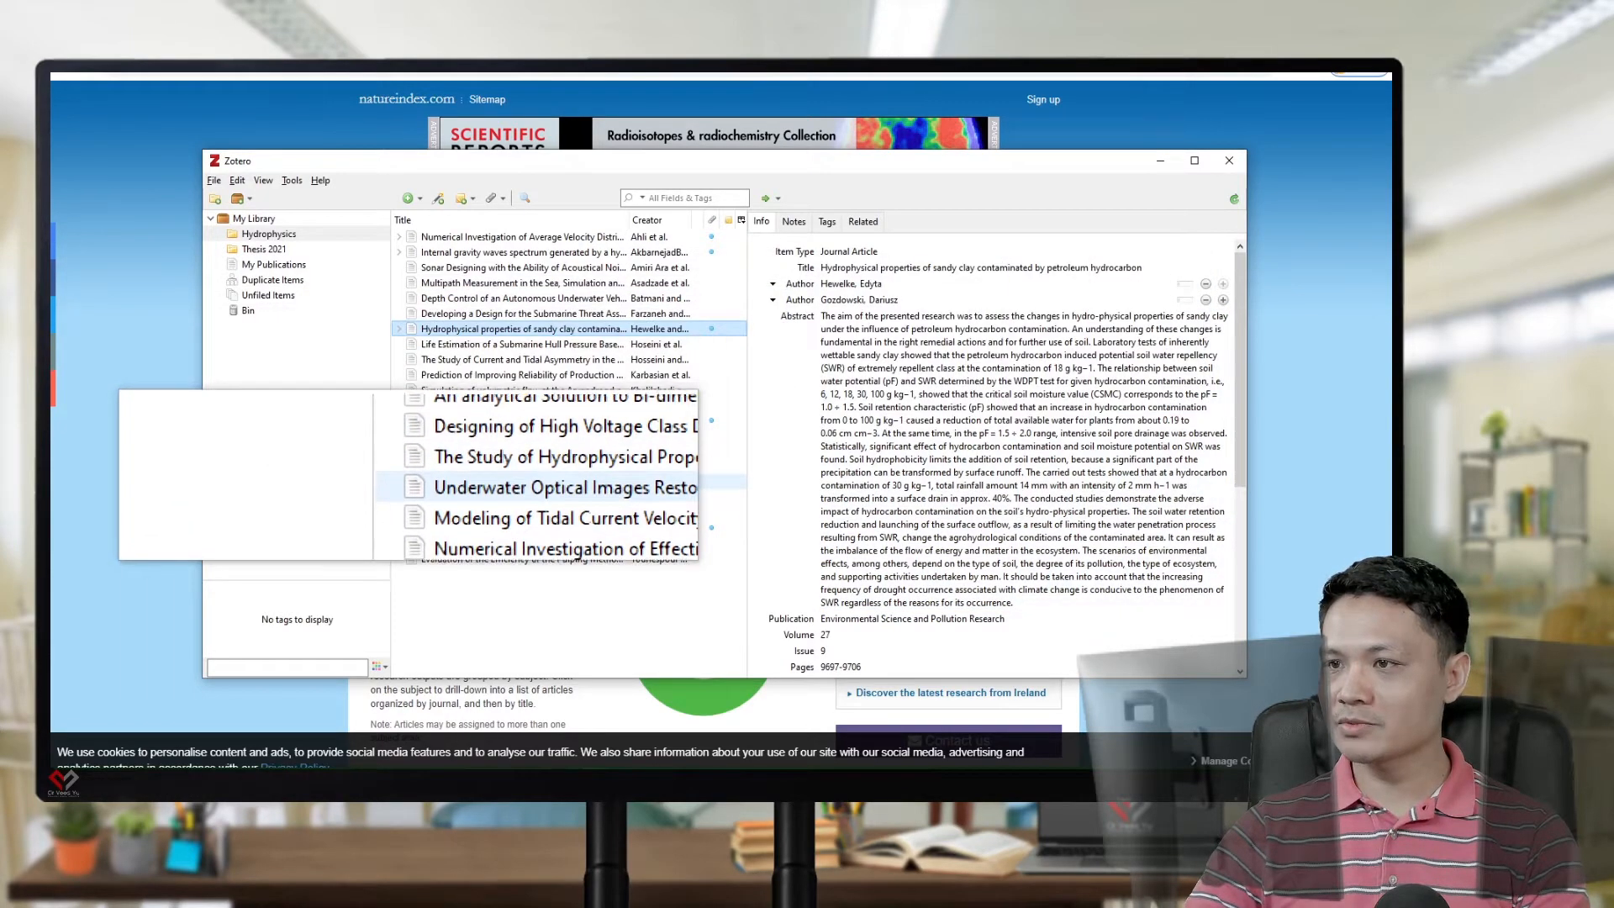
{"action": "key", "text": "Down"}
{"action": "key", "text": "Down"}
{"action": "key", "text": "Down"}
{"action": "key", "text": "Down"}
{"action": "key", "text": "Down"}
{"action": "key", "text": "Down"}
{"action": "key", "text": "Down"}
{"action": "key", "text": "Down"}
{"action": "key", "text": "Down"}
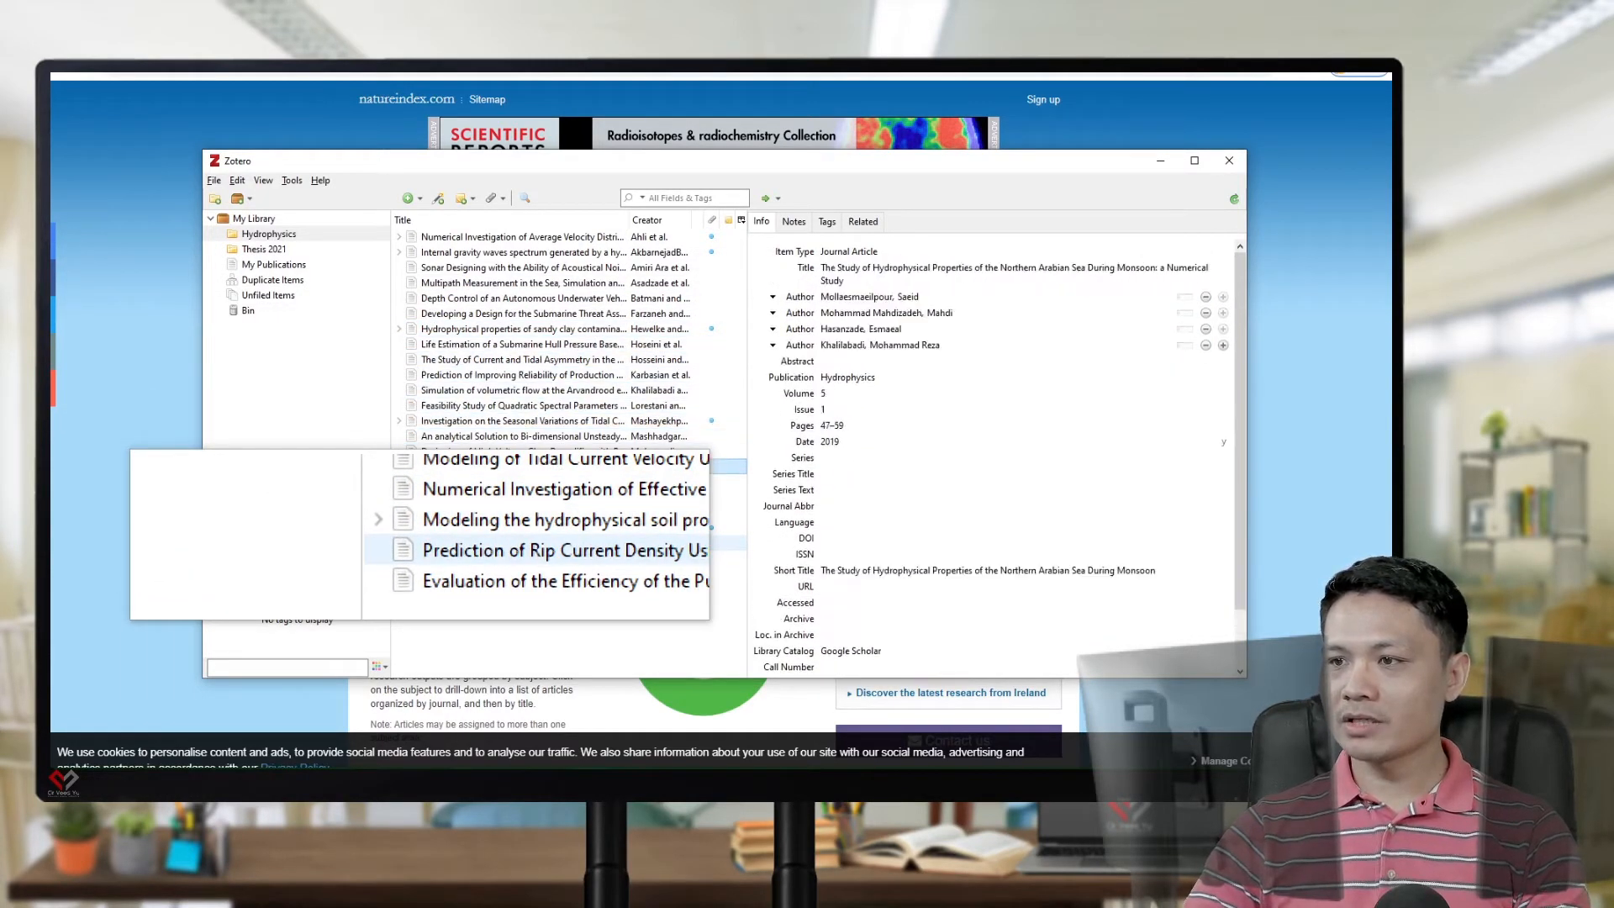
{"action": "key", "text": "Down"}
{"action": "key", "text": "Down"}
{"action": "key", "text": "Down"}
{"action": "key", "text": "Up"}
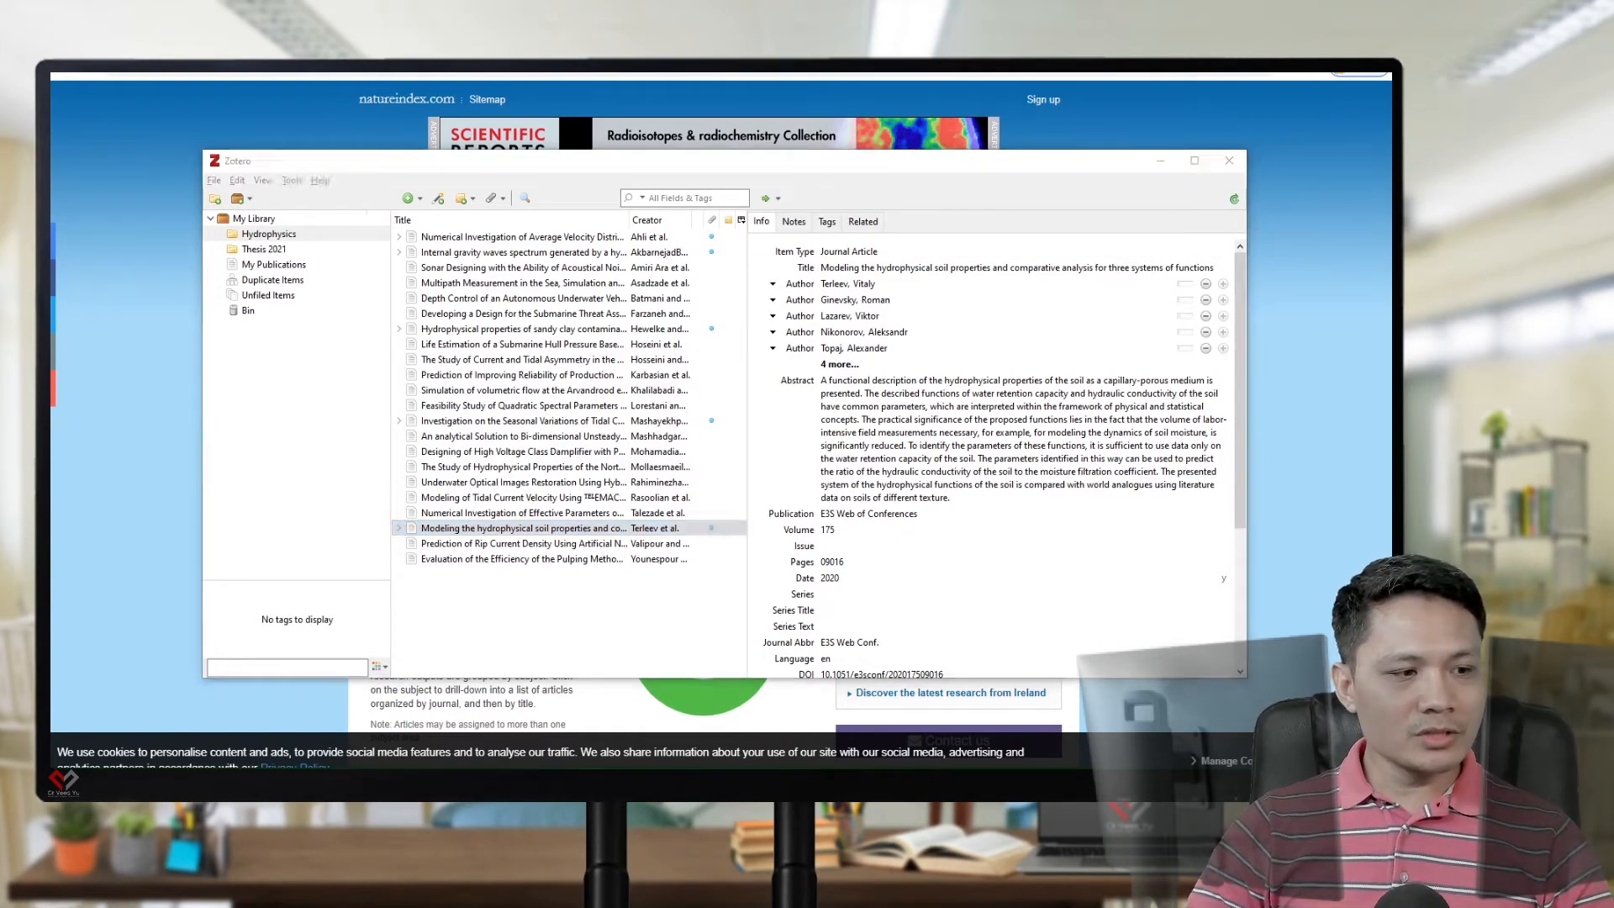
Switch to Word and give the Introduction heading and the empty line below it 0 pt spacing after and Single line spacing
{"action": "key", "text": "alt+Tab"}
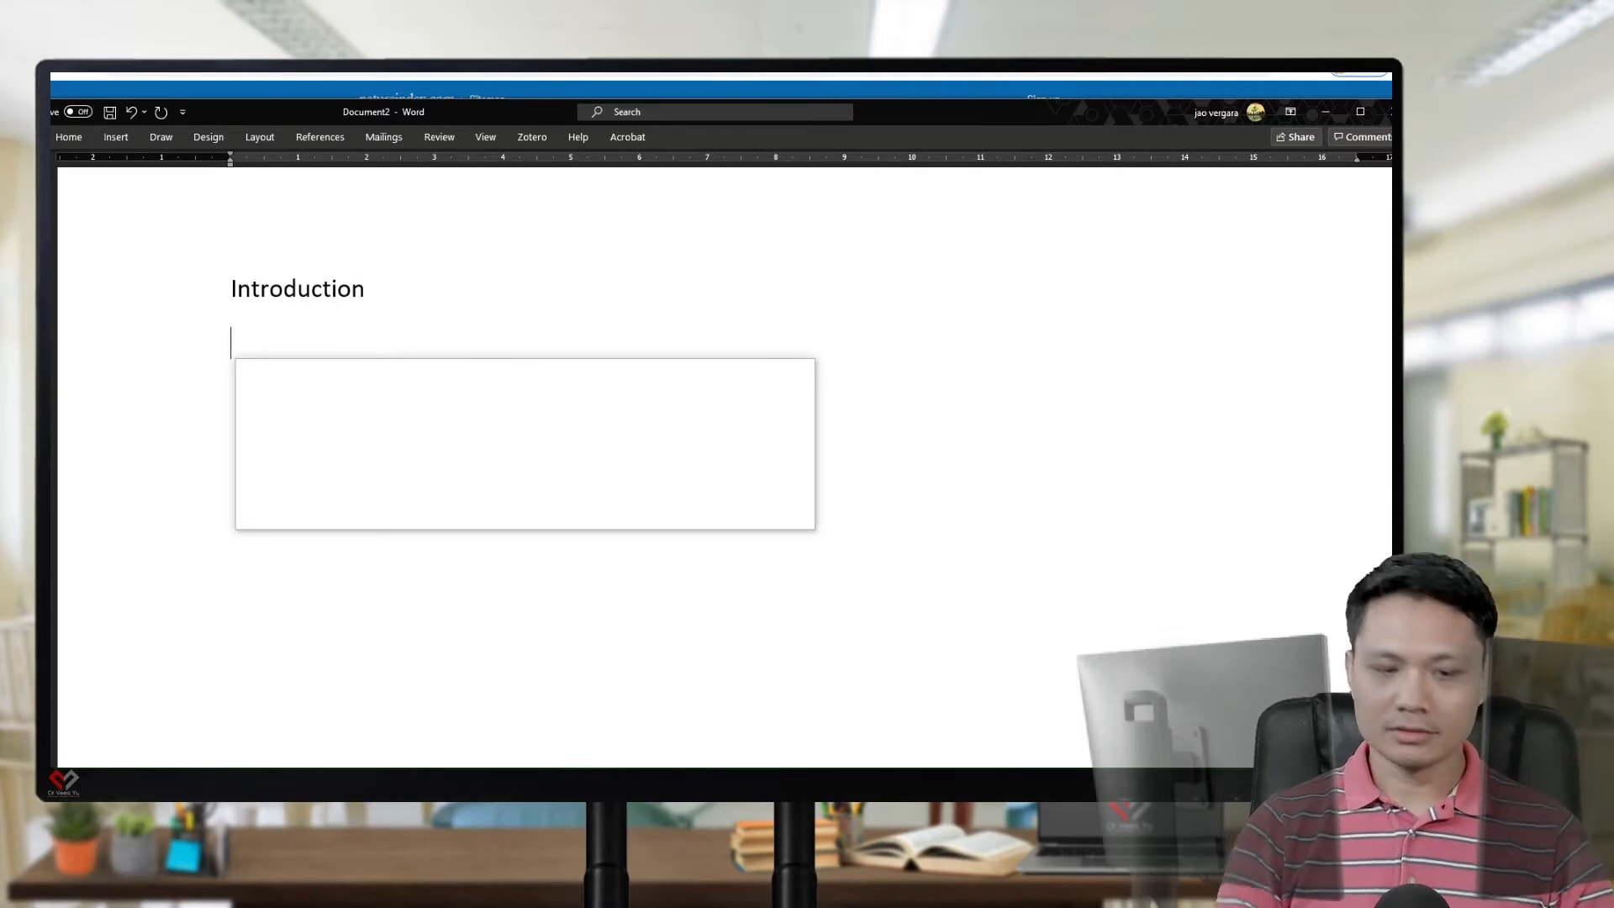
{"action": "right_click", "coordinate": [343, 294]}
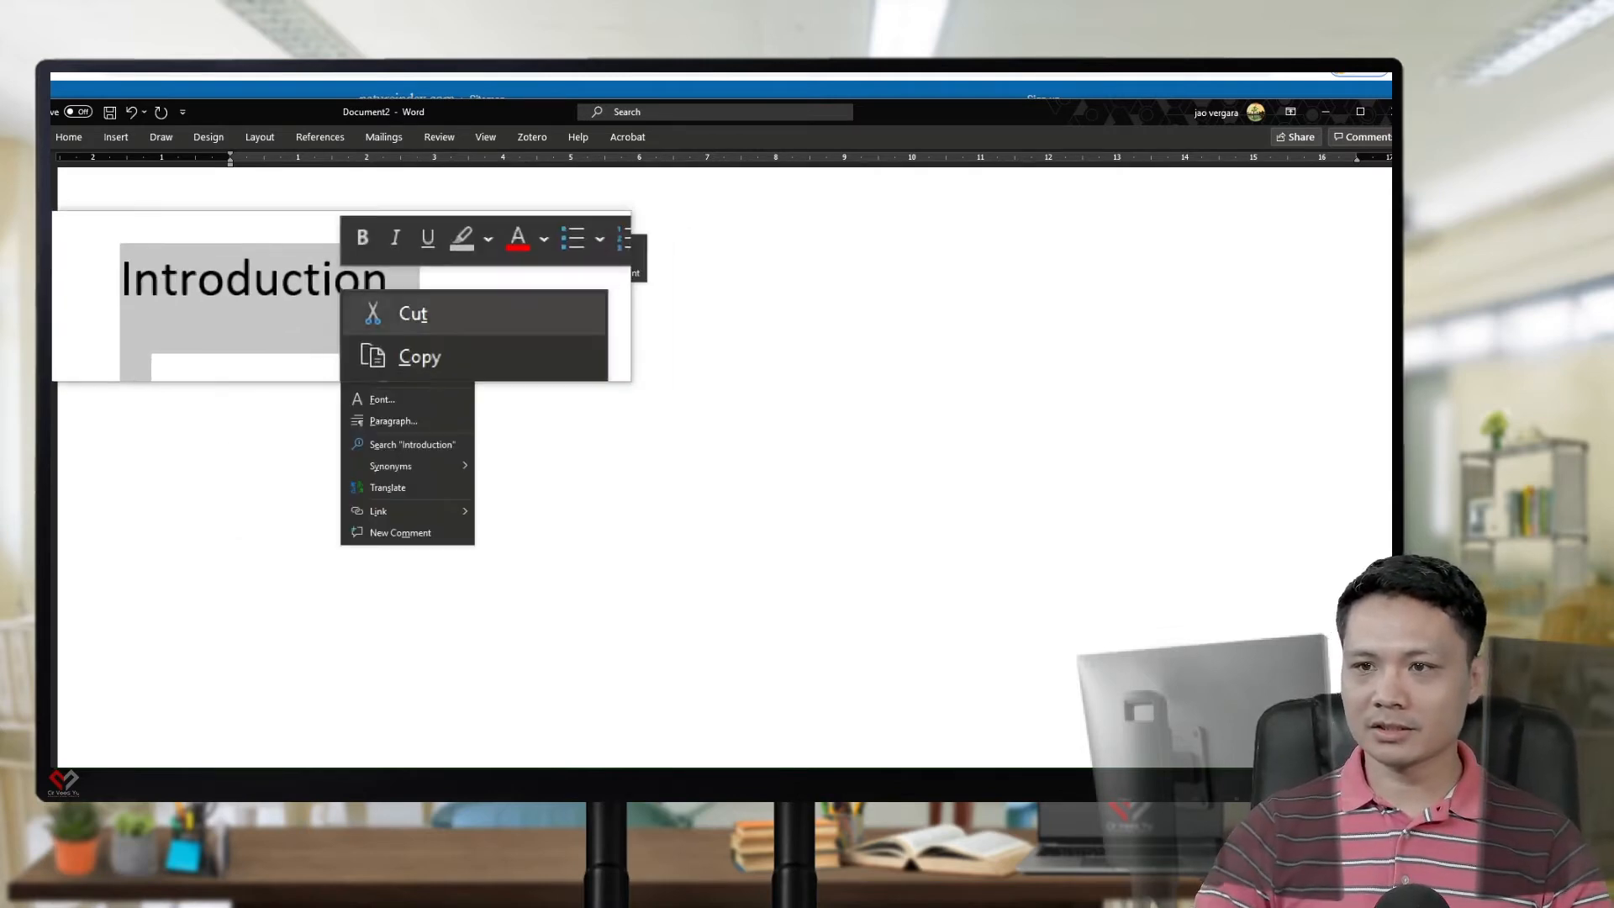
{"action": "left_click", "coordinate": [391, 444]}
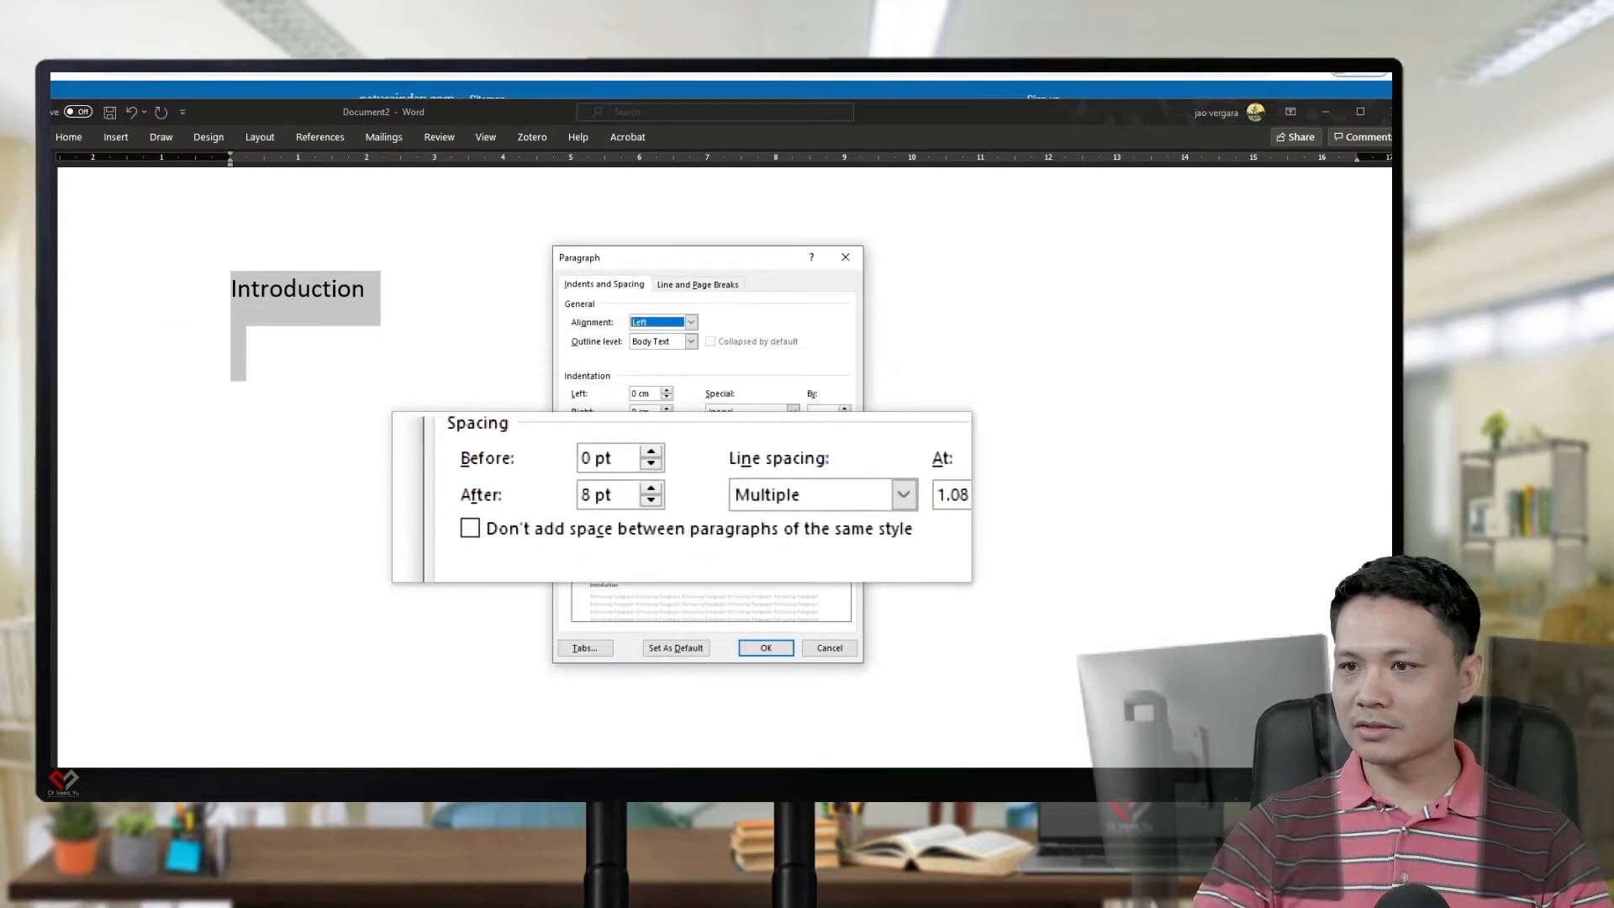
{"action": "left_click", "coordinate": [667, 498]}
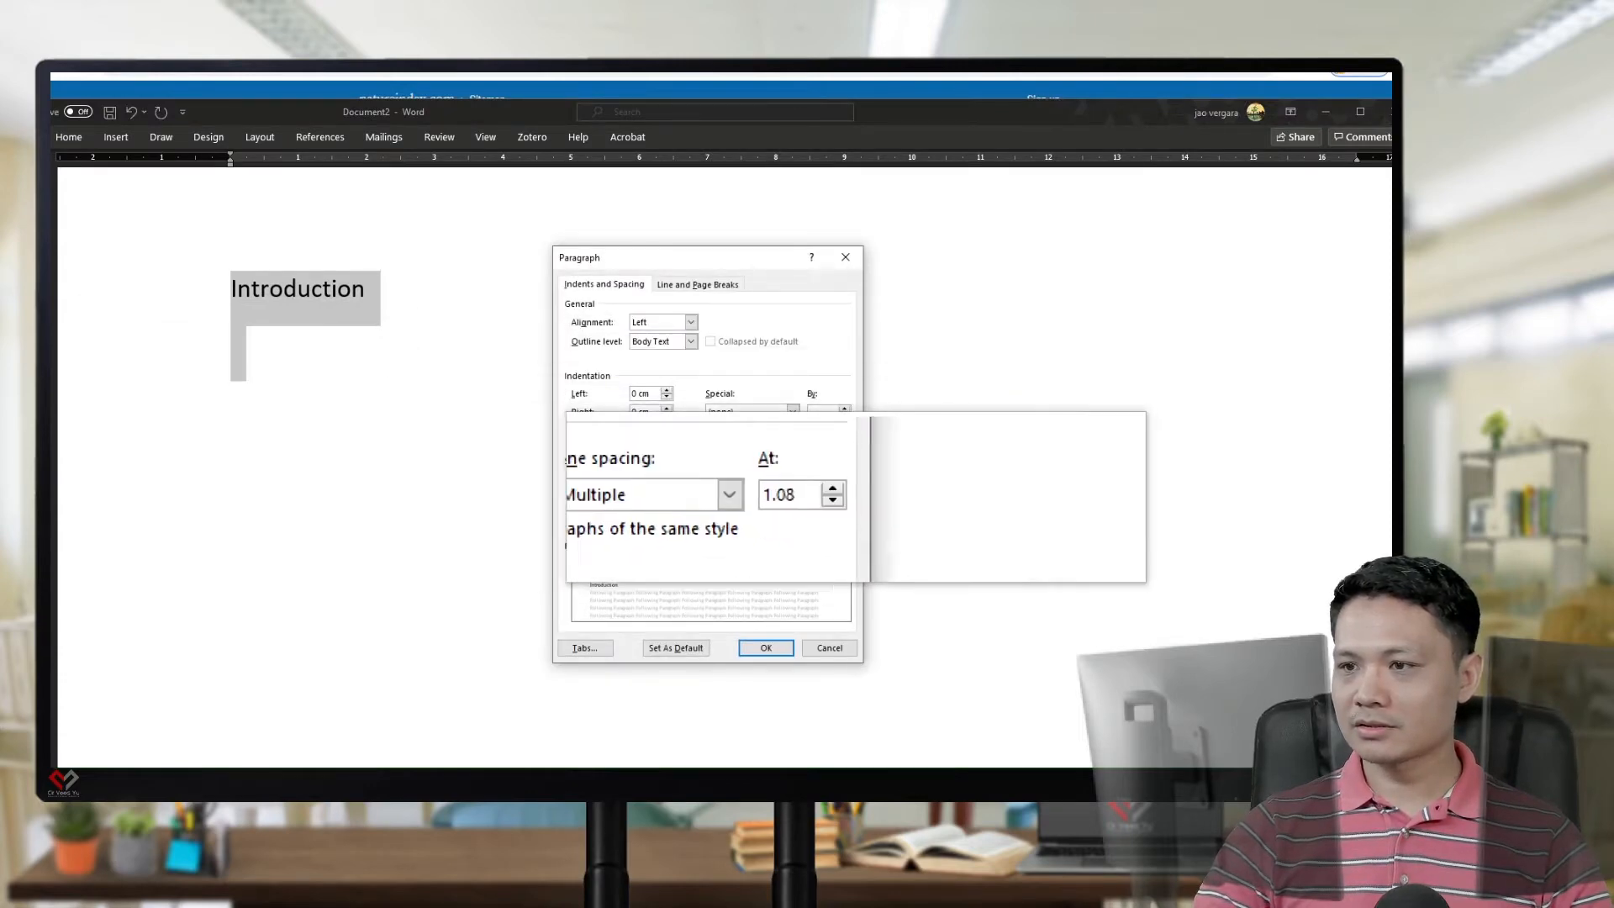
{"action": "left_click", "coordinate": [795, 496]}
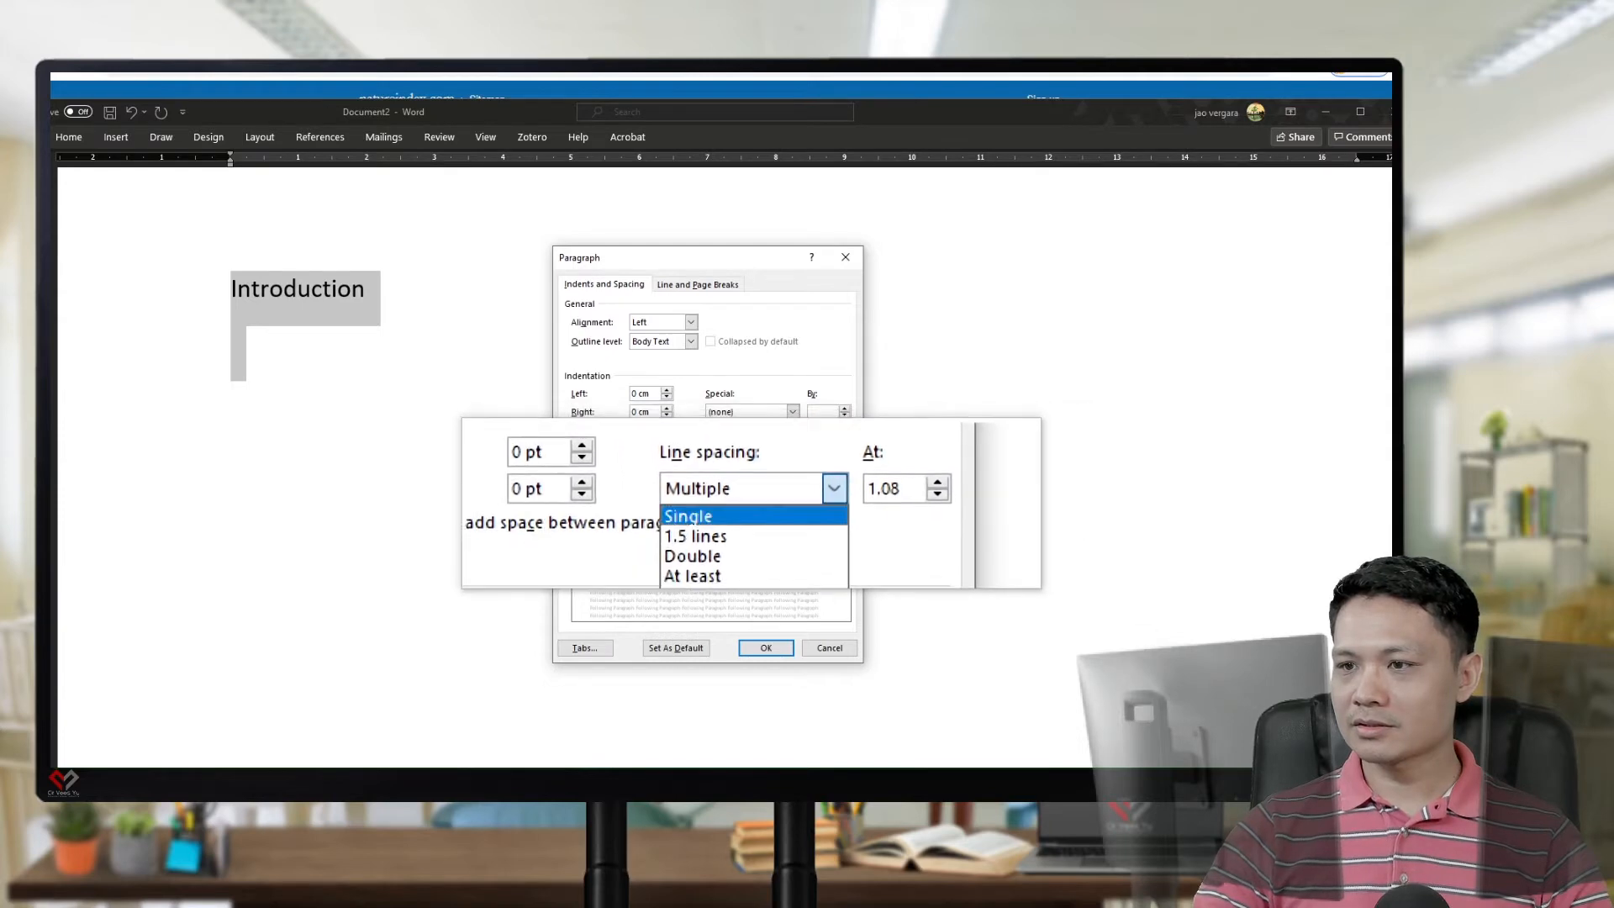
{"action": "left_click", "coordinate": [731, 507]}
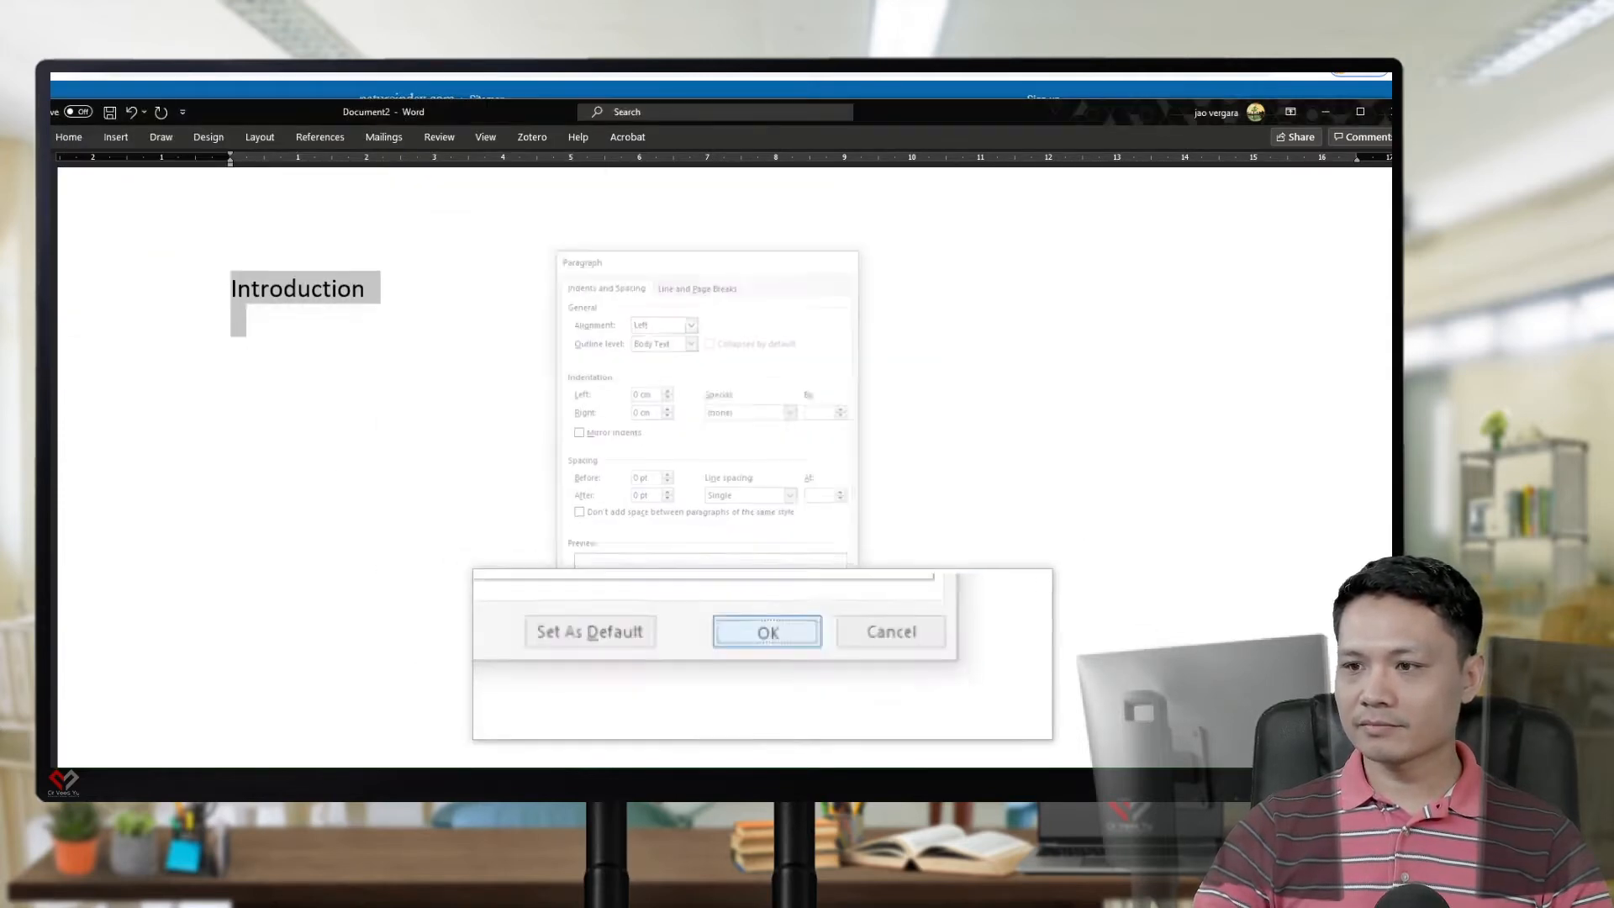
{"action": "key", "text": "Return"}
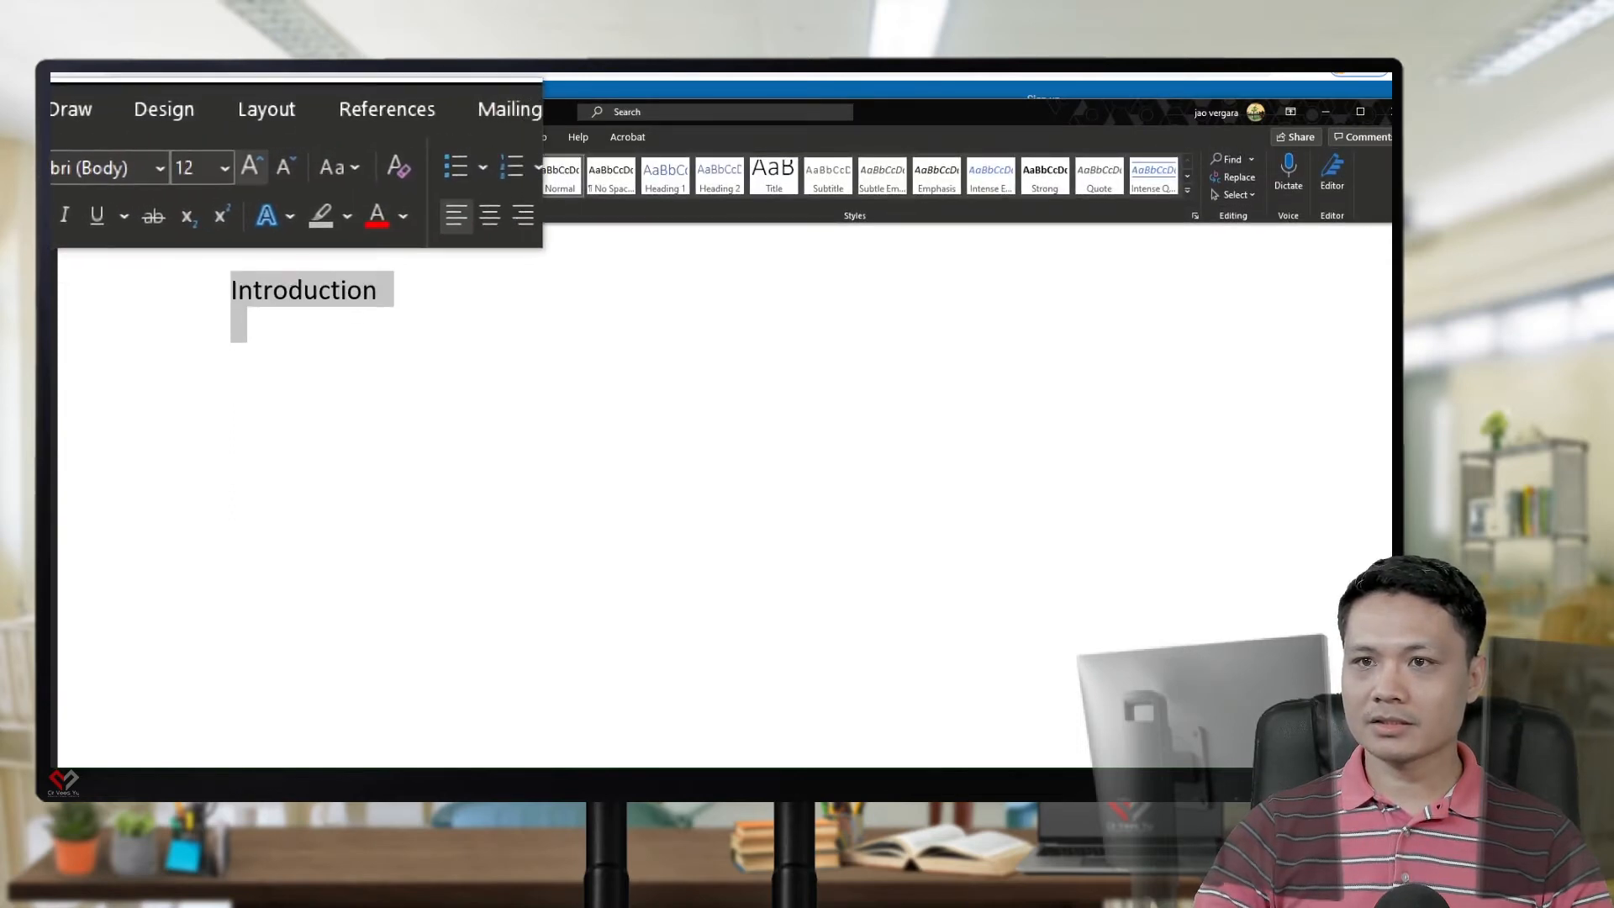
Change the selected text's font to Book Antiqua and place the cursor on the empty line below the Introduction heading
{"action": "left_click", "coordinate": [206, 166]}
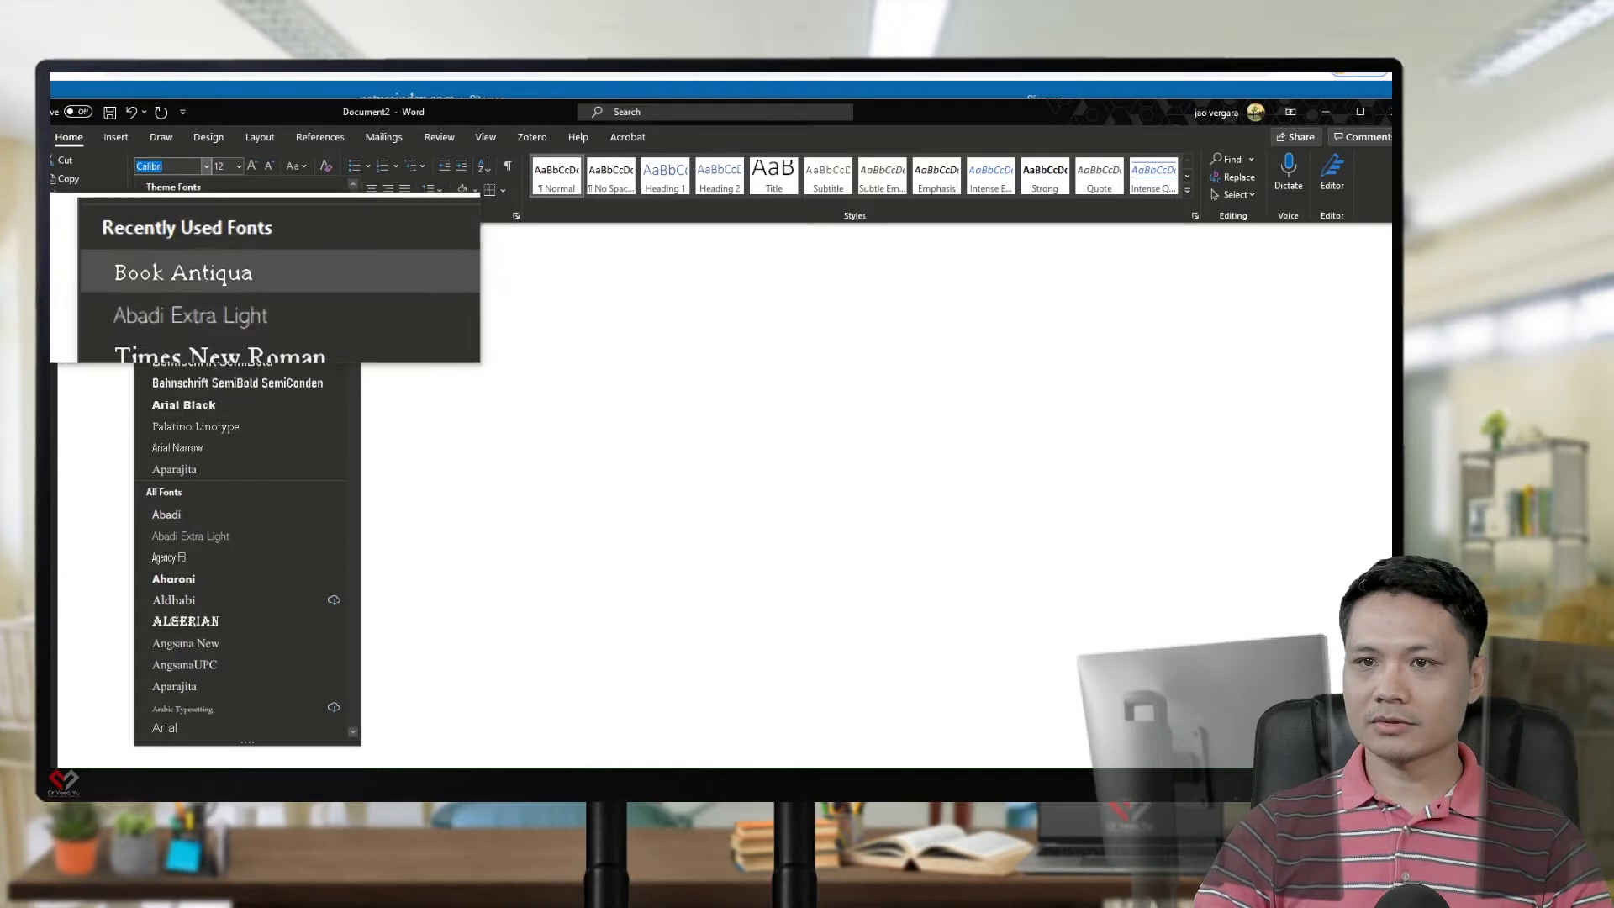
{"action": "left_click", "coordinate": [189, 275]}
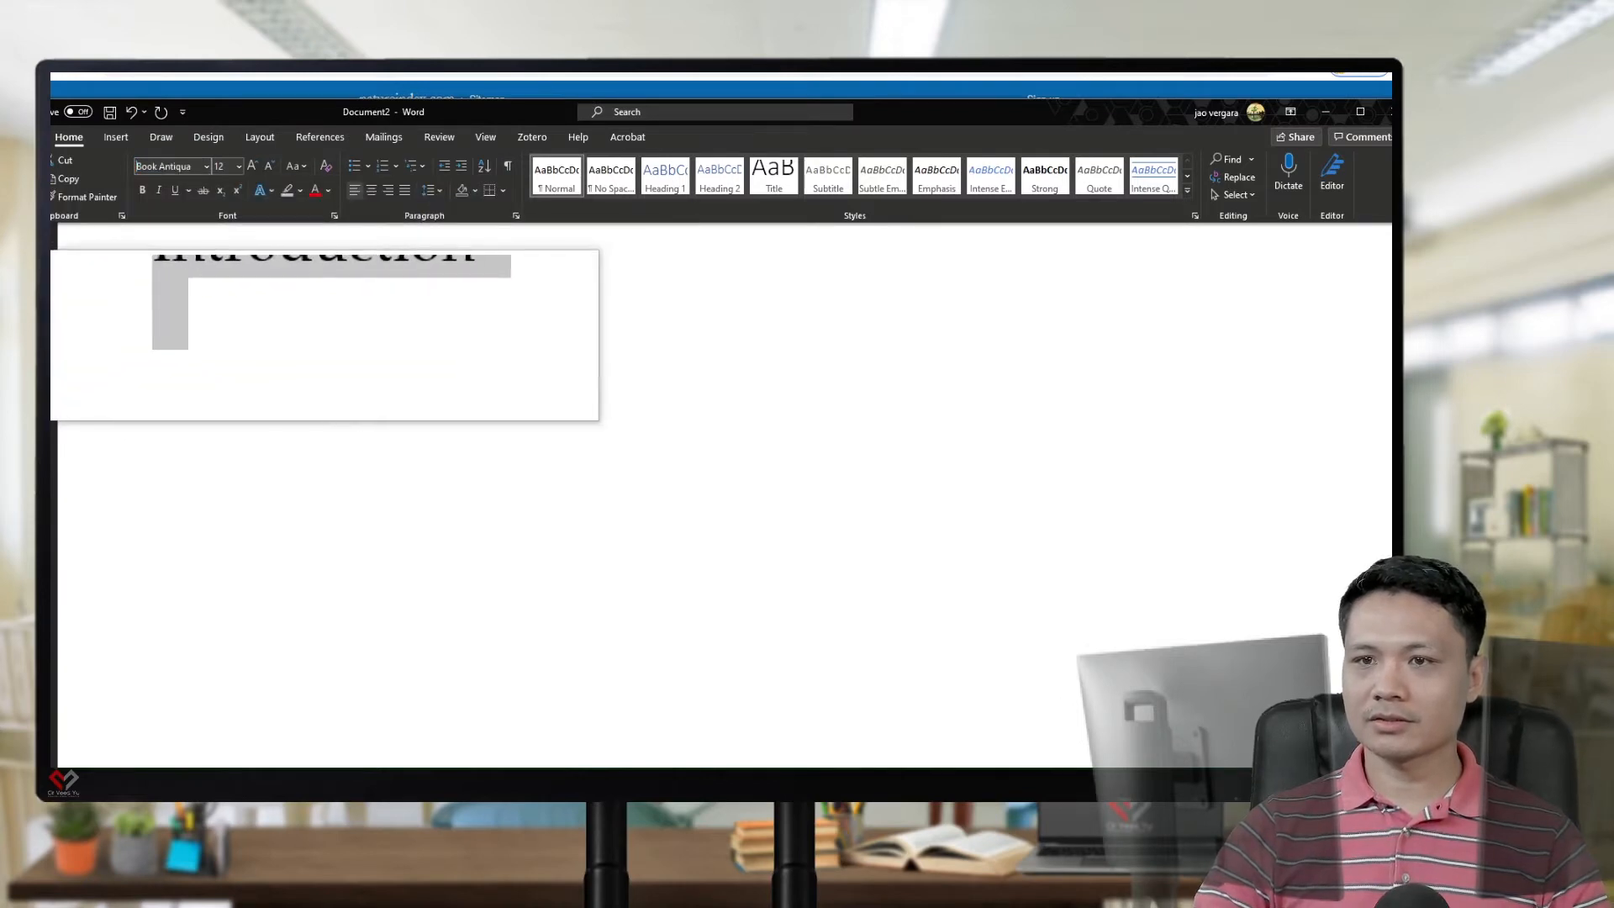
{"action": "left_click", "coordinate": [306, 333]}
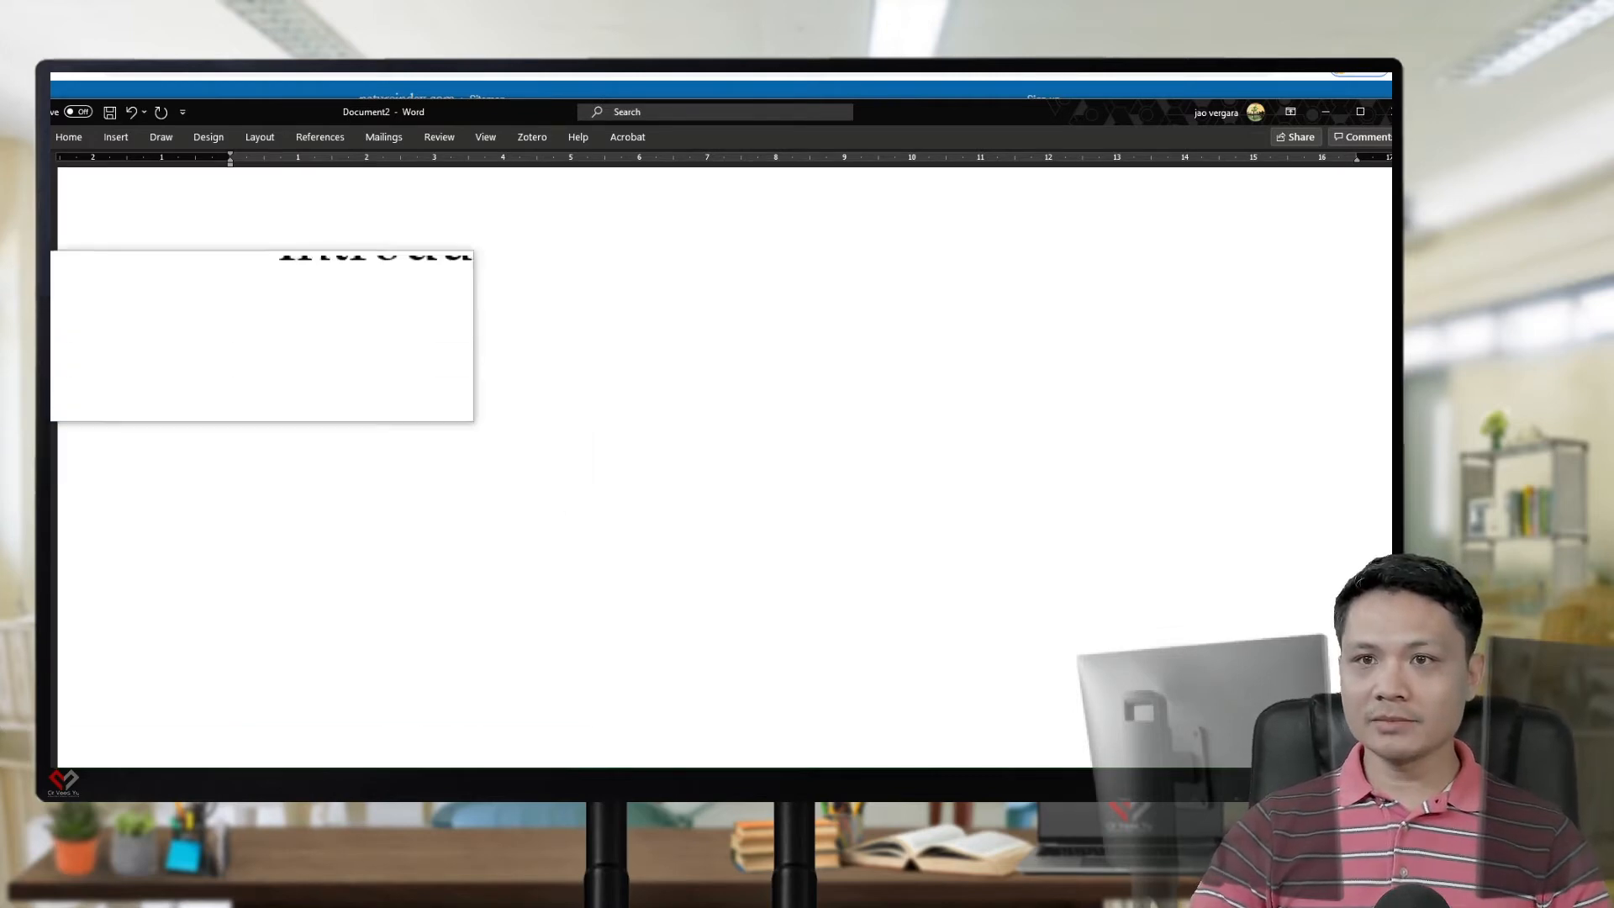
{"action": "left_click", "coordinate": [99, 136]}
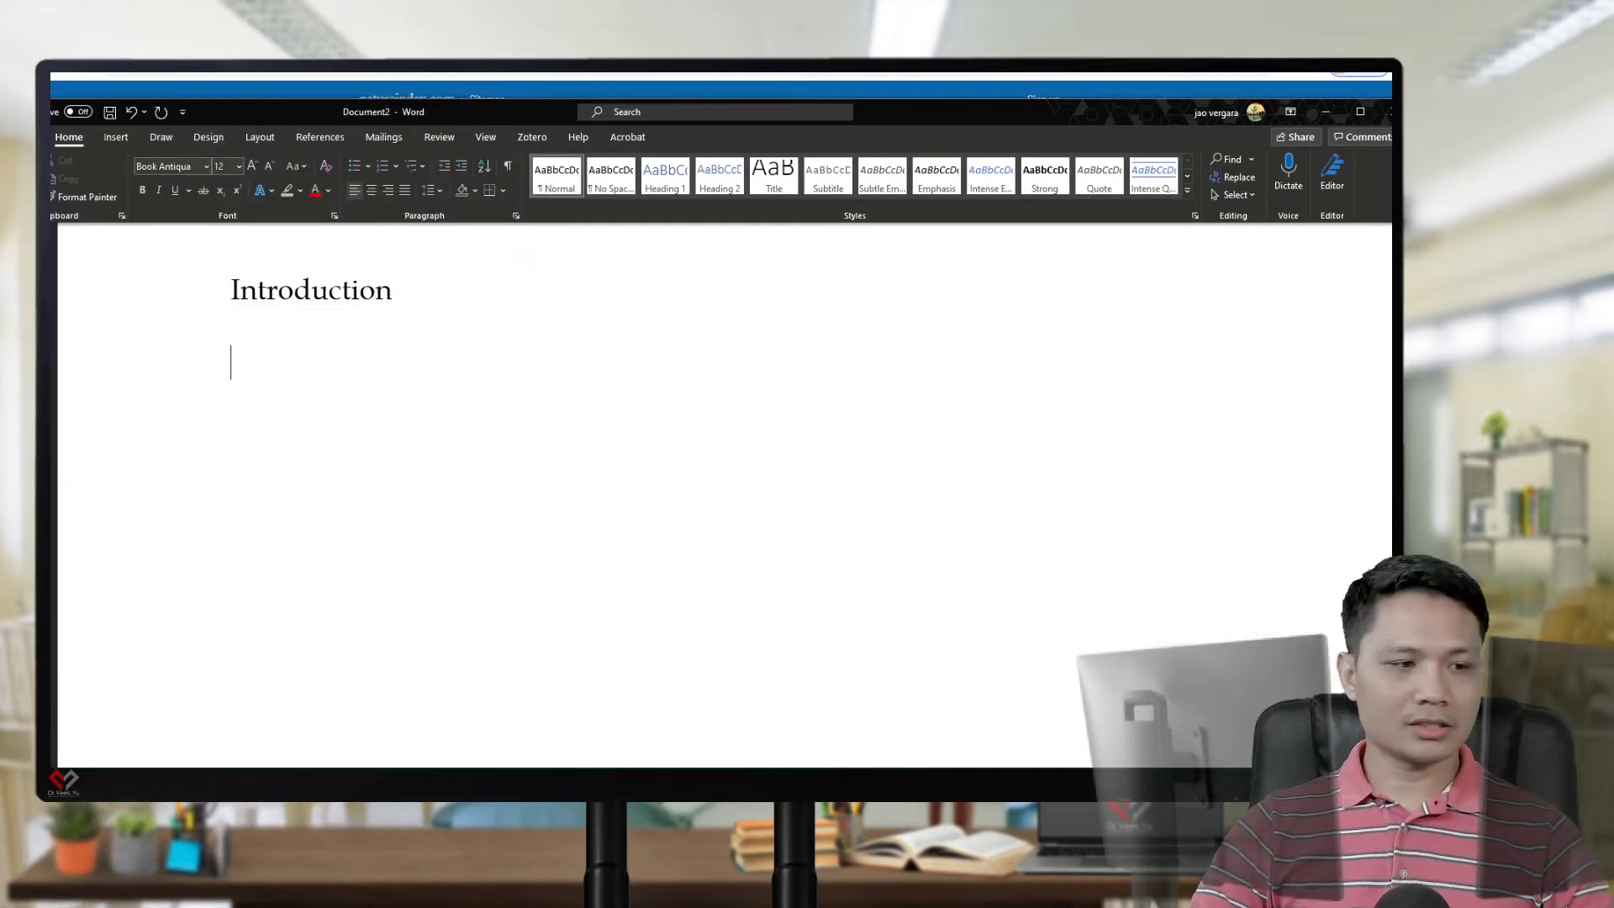
Copy the abstract of the hydrophysical soil properties modeling article from Zotero and paste it below the Introduction heading in Word
{"action": "key", "text": "alt+Tab"}
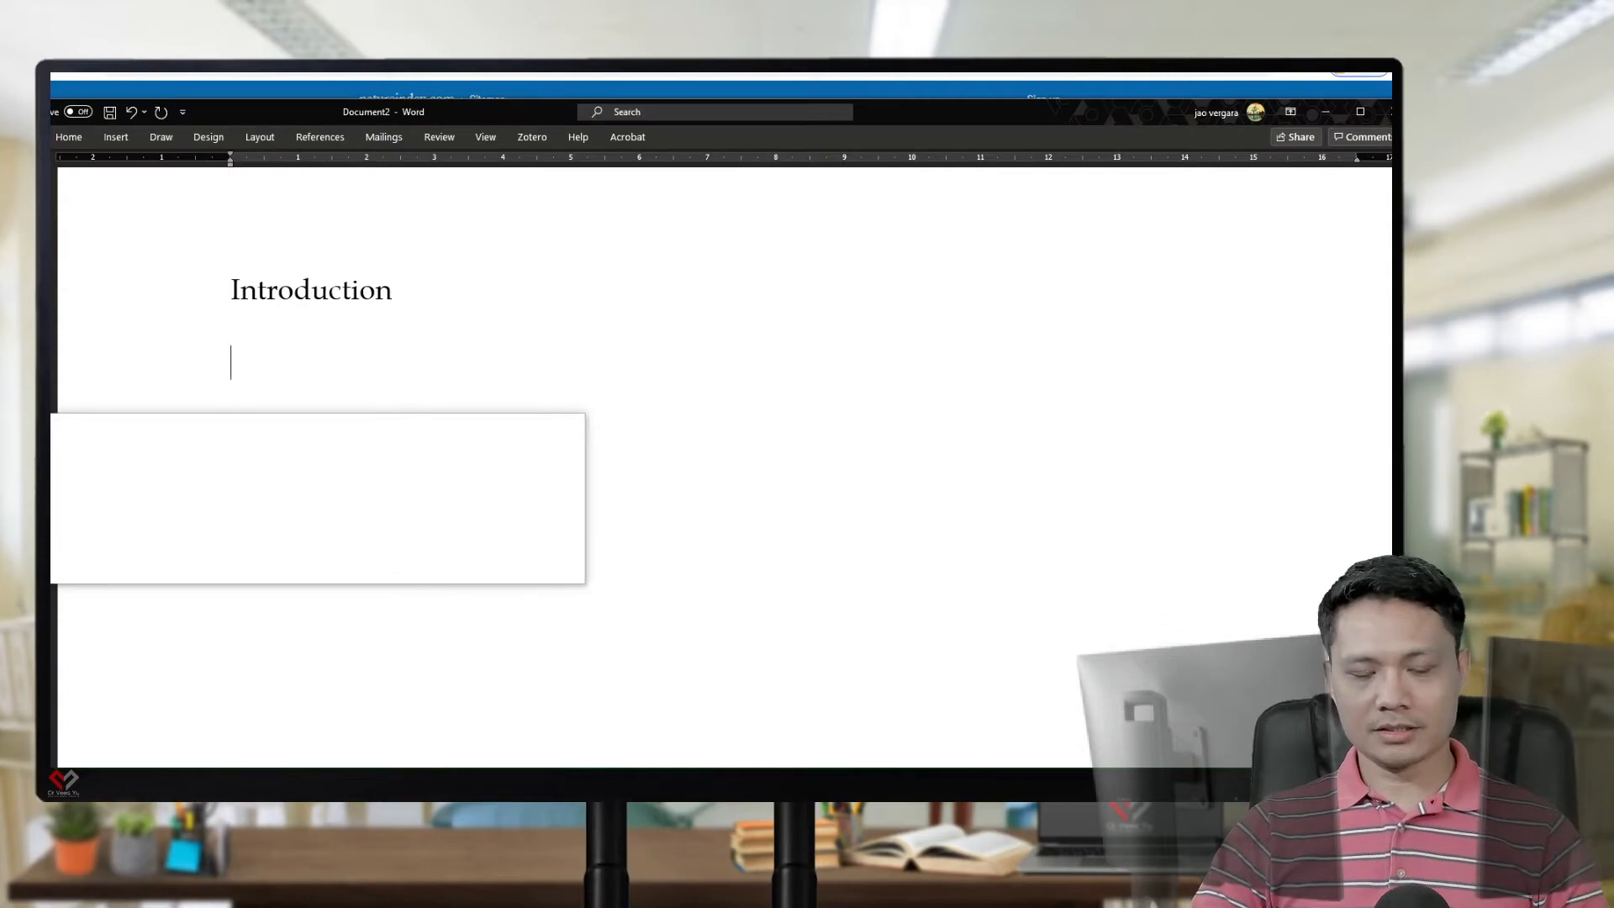
{"action": "right_click", "coordinate": [260, 353]}
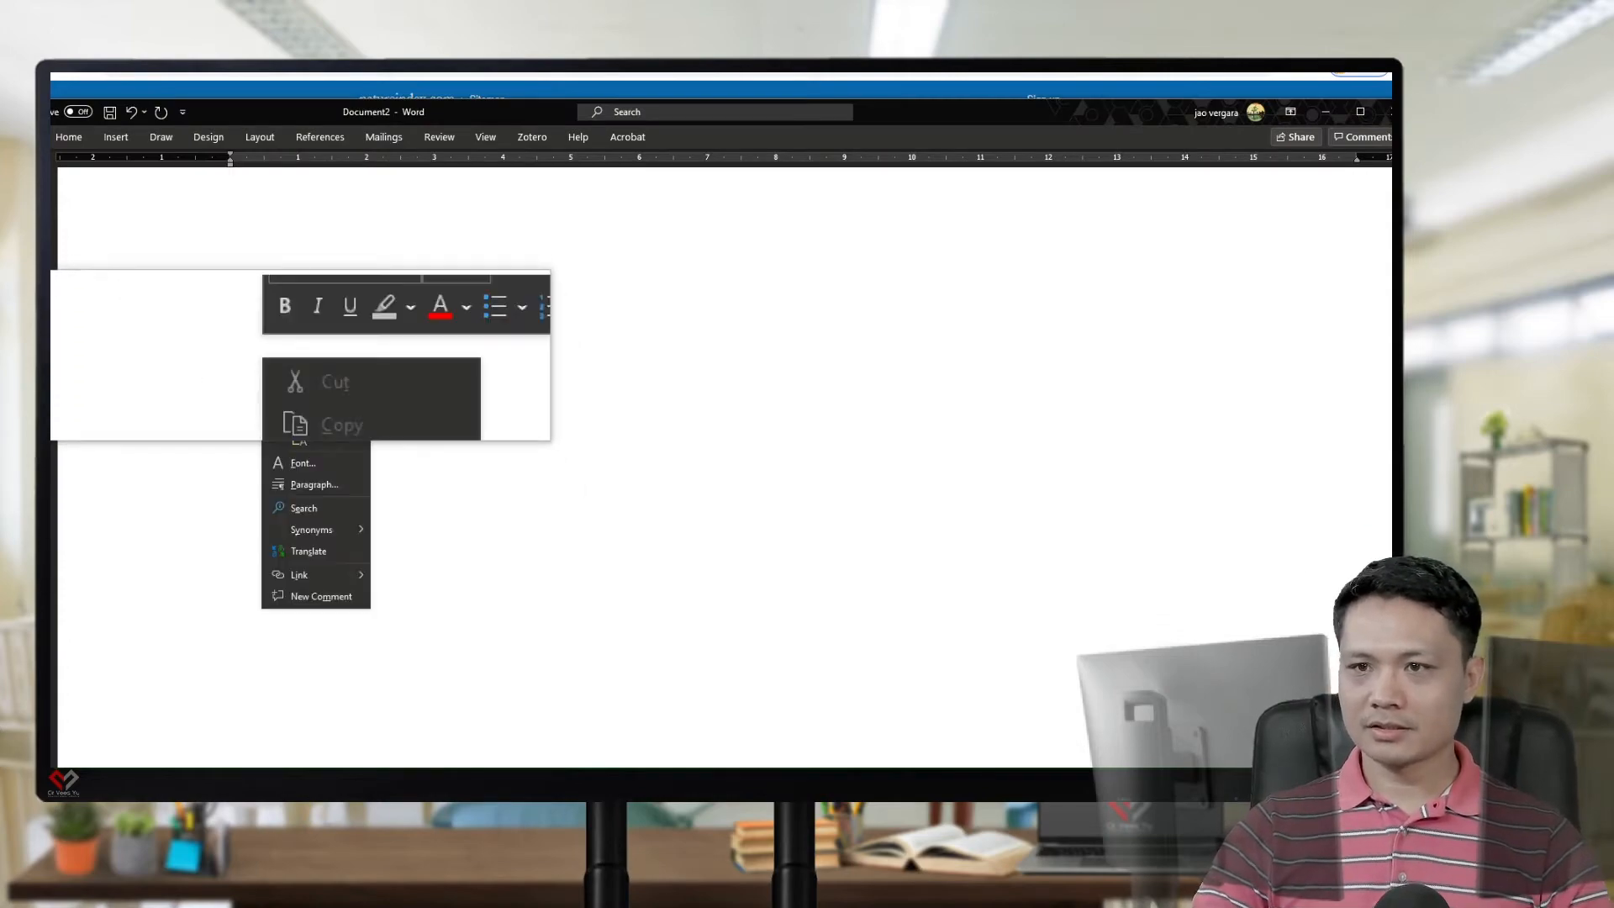
{"action": "left_click", "coordinate": [304, 437]}
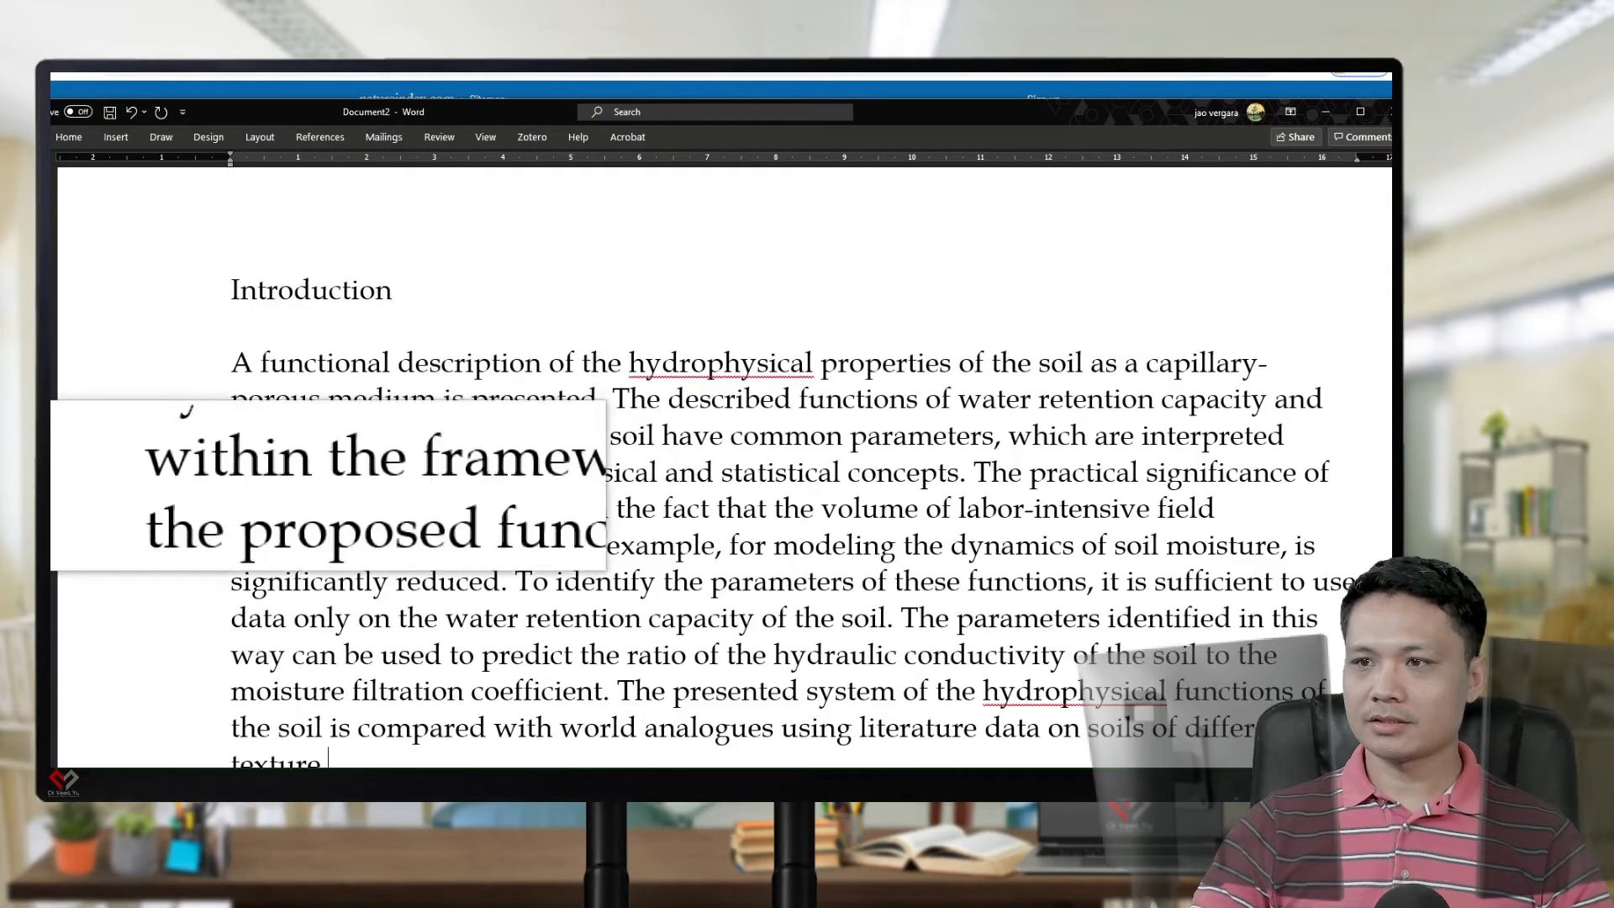
Justify the whole pasted abstract paragraph
{"action": "scroll", "coordinate": [472, 657], "scroll_direction": "down", "scroll_amount": 3}
{"action": "scroll", "coordinate": [501, 623], "scroll_direction": "down", "scroll_amount": 5}
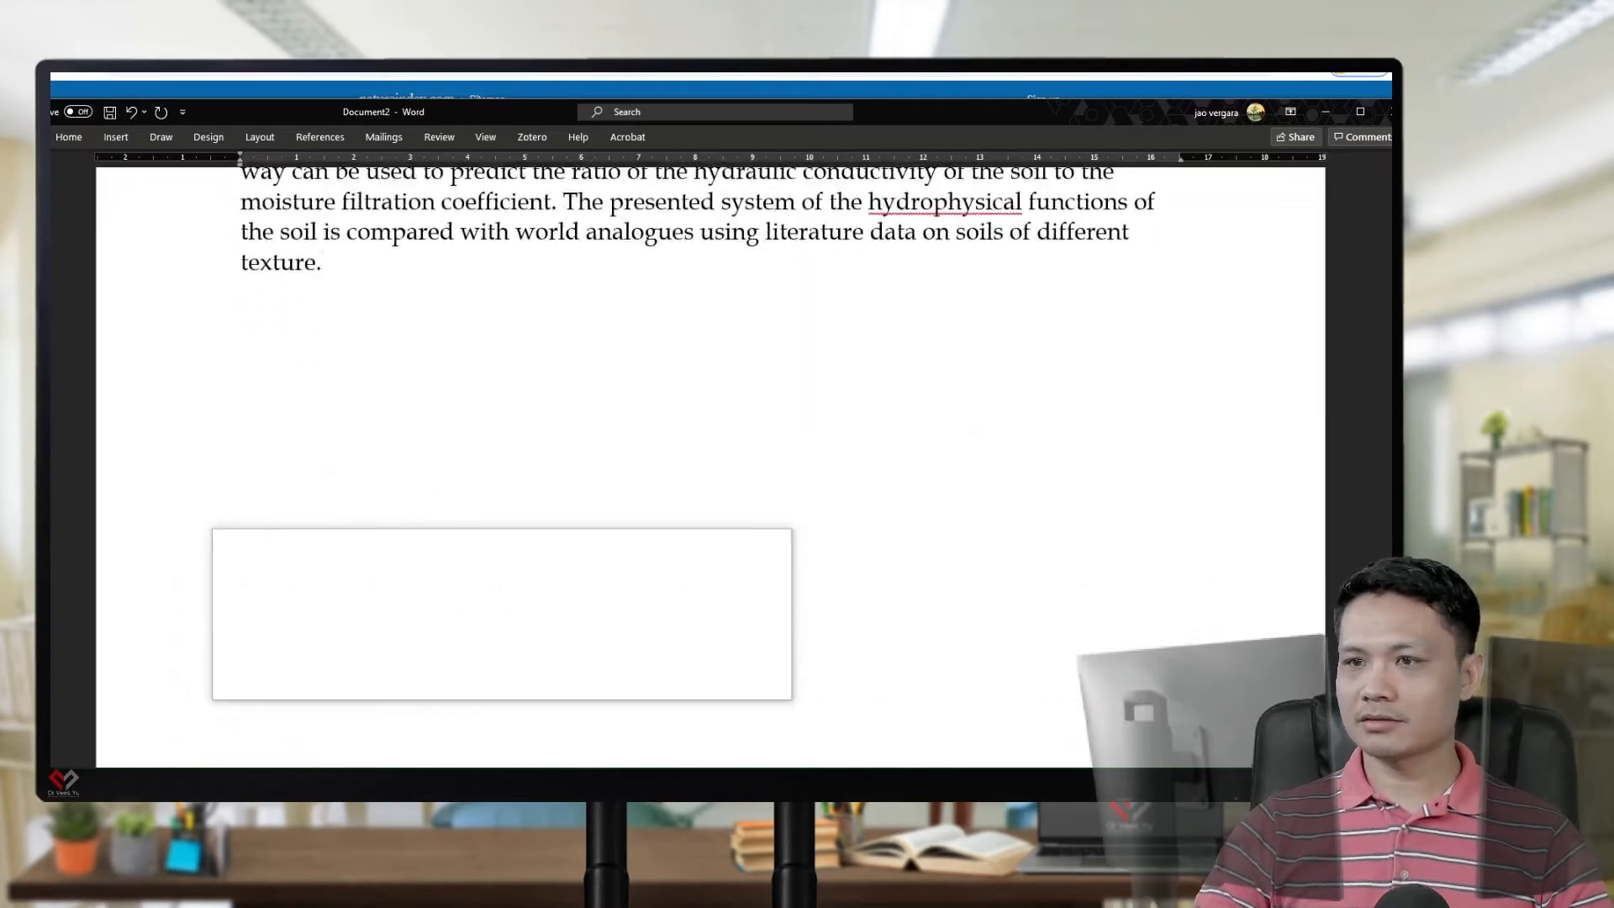
{"action": "scroll", "coordinate": [500, 614], "scroll_direction": "up", "scroll_amount": 4}
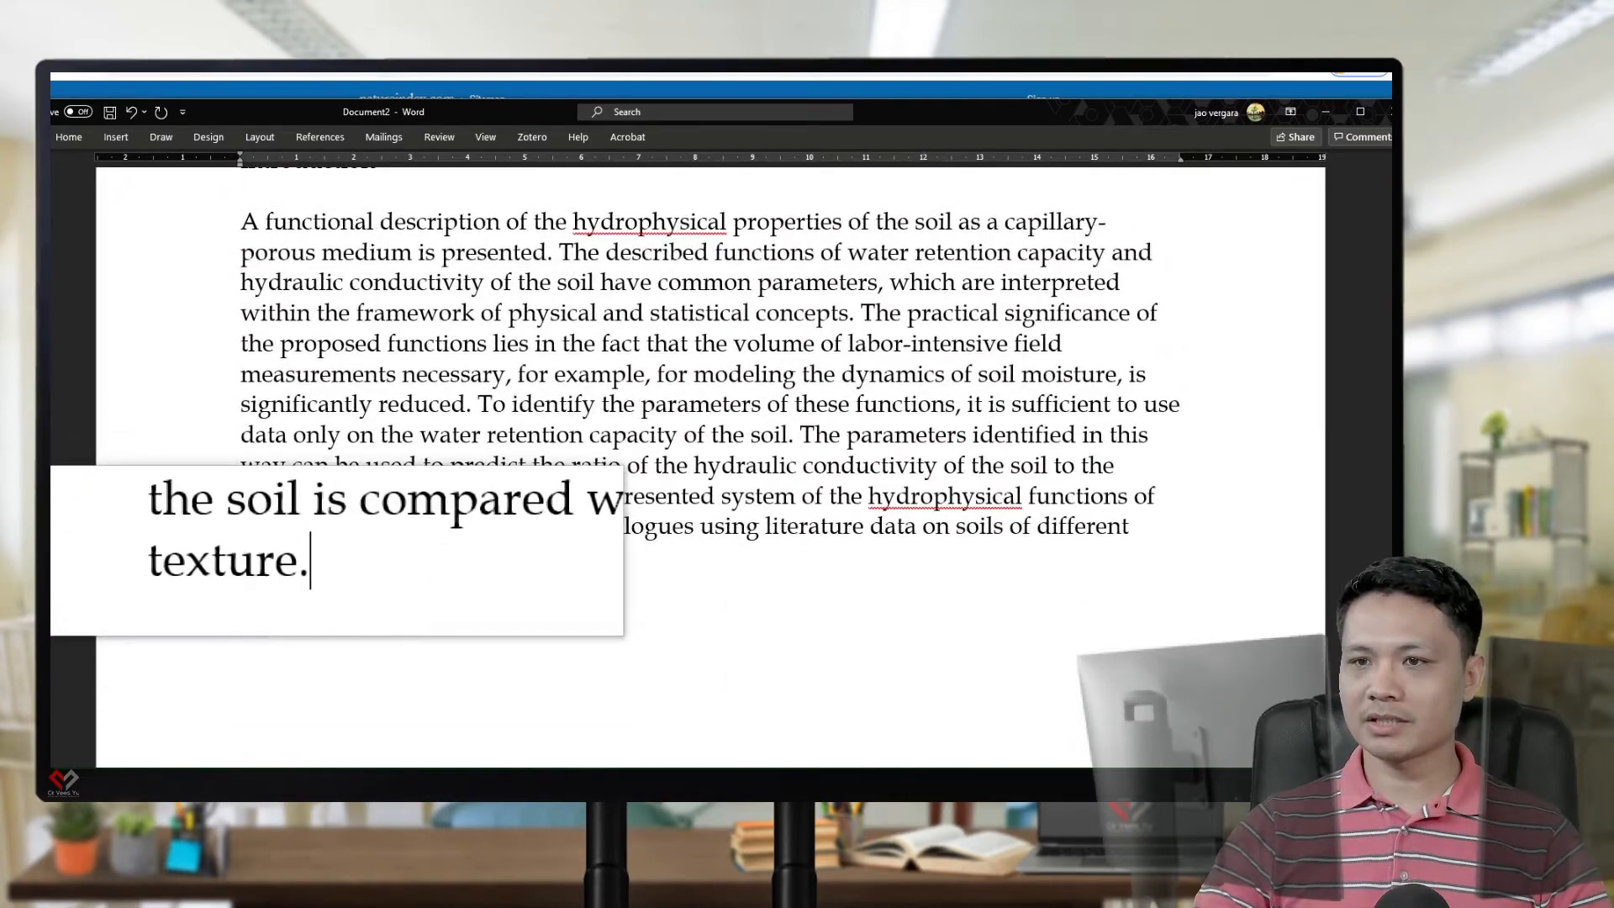
{"action": "left_click_drag", "start_coordinate": [333, 555], "coordinate": [279, 215]}
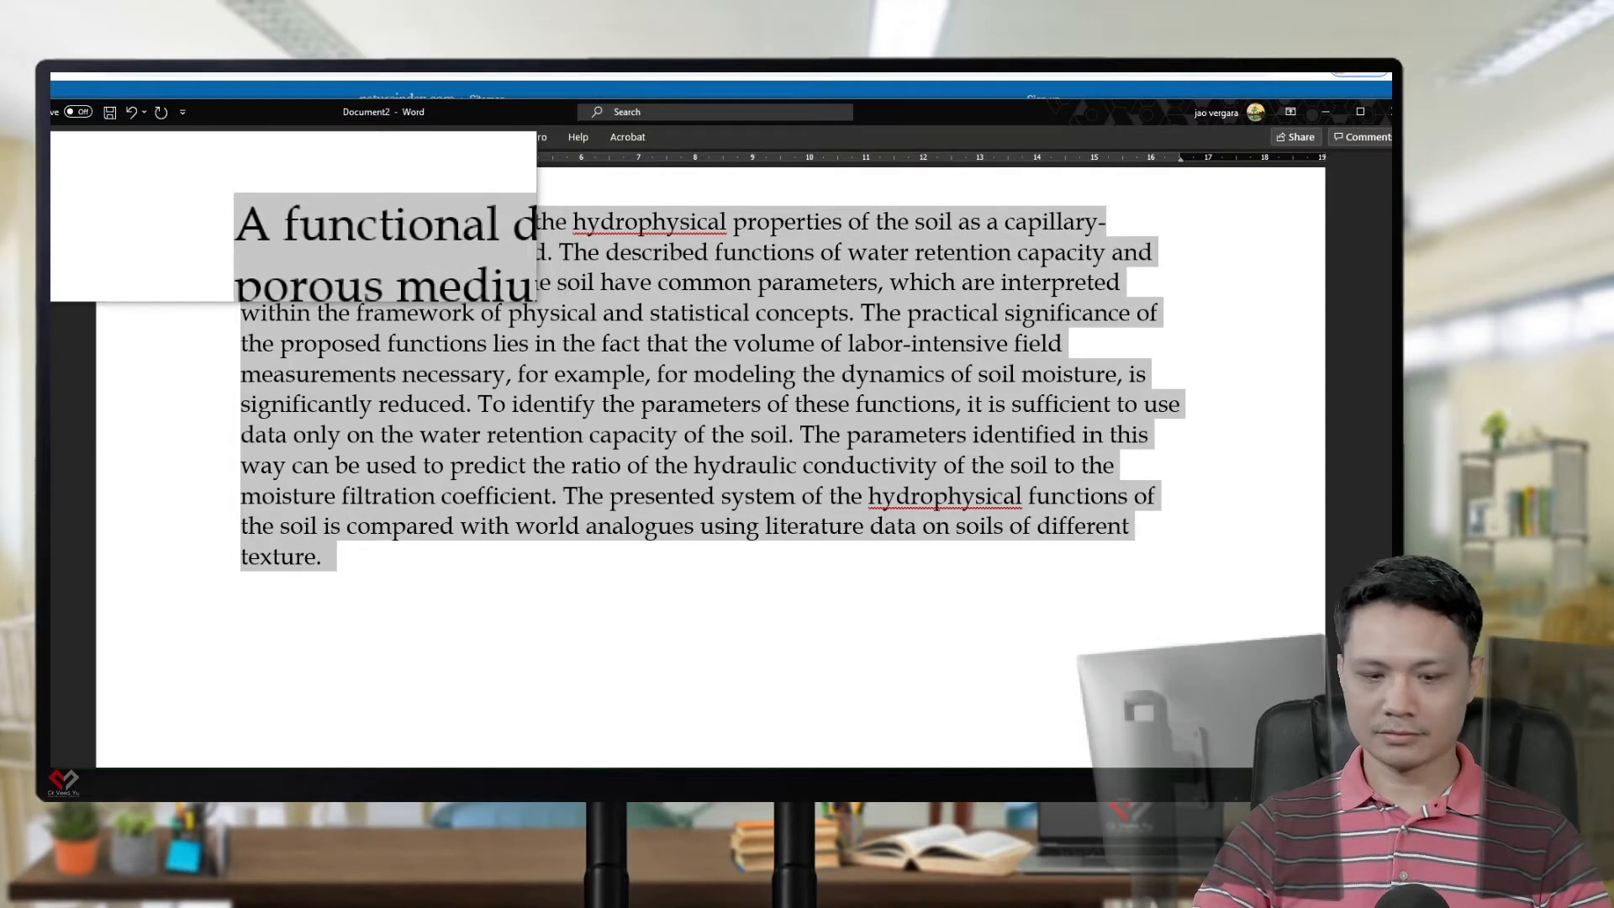
{"action": "key", "text": "ctrl+j"}
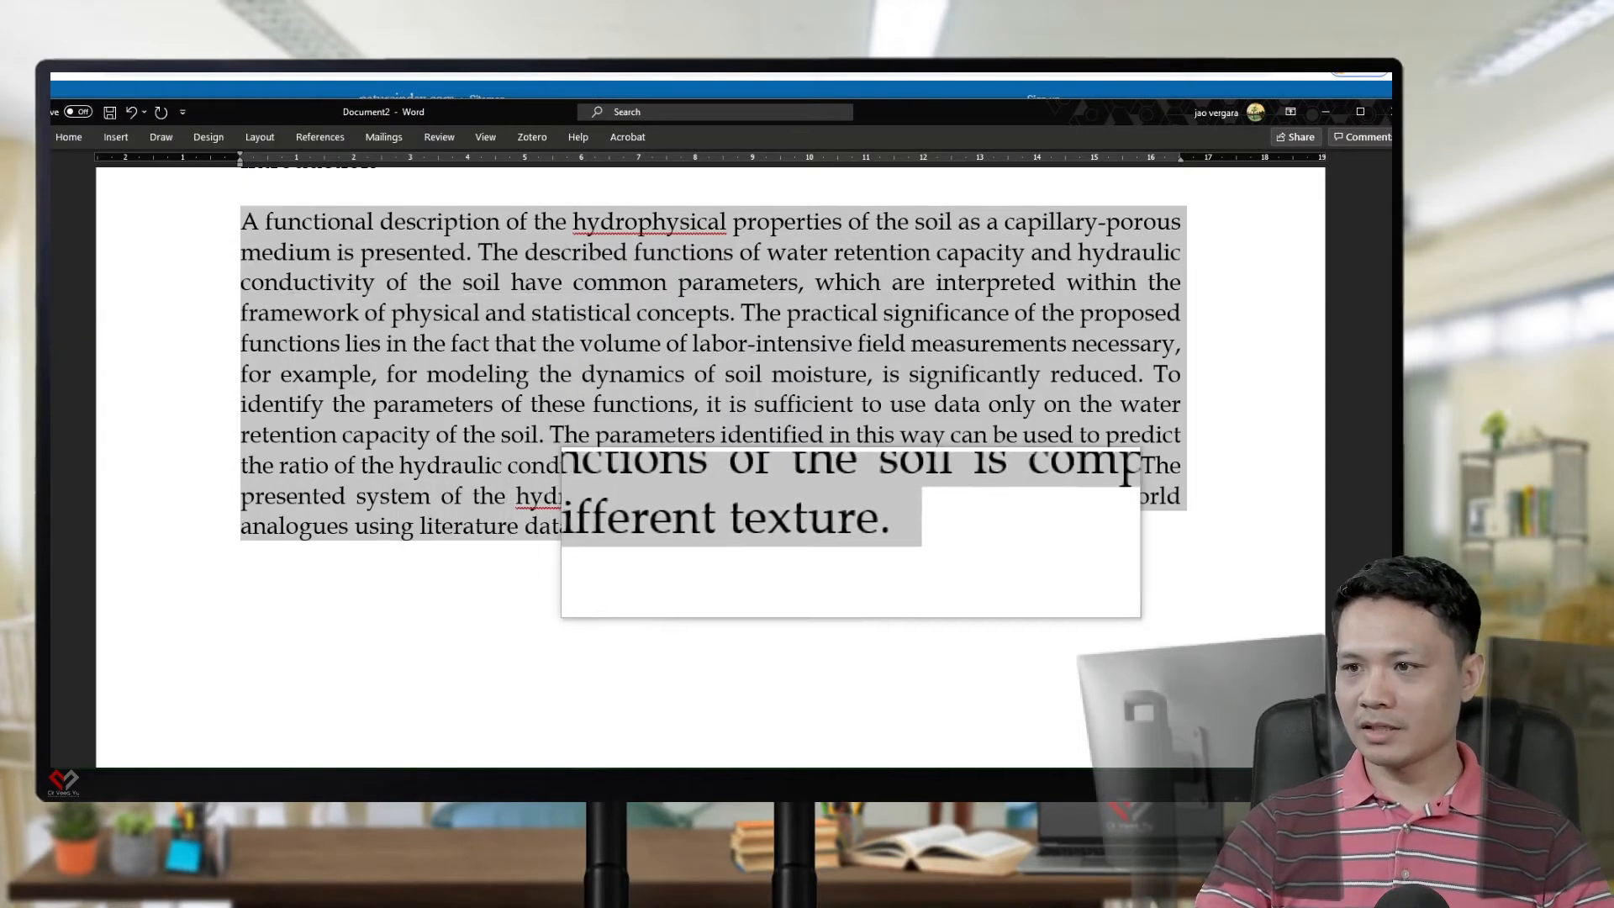
Start a Zotero citation before the final period of the Introduction paragraph, using the IEEE citation style
{"action": "left_click", "coordinate": [869, 529]}
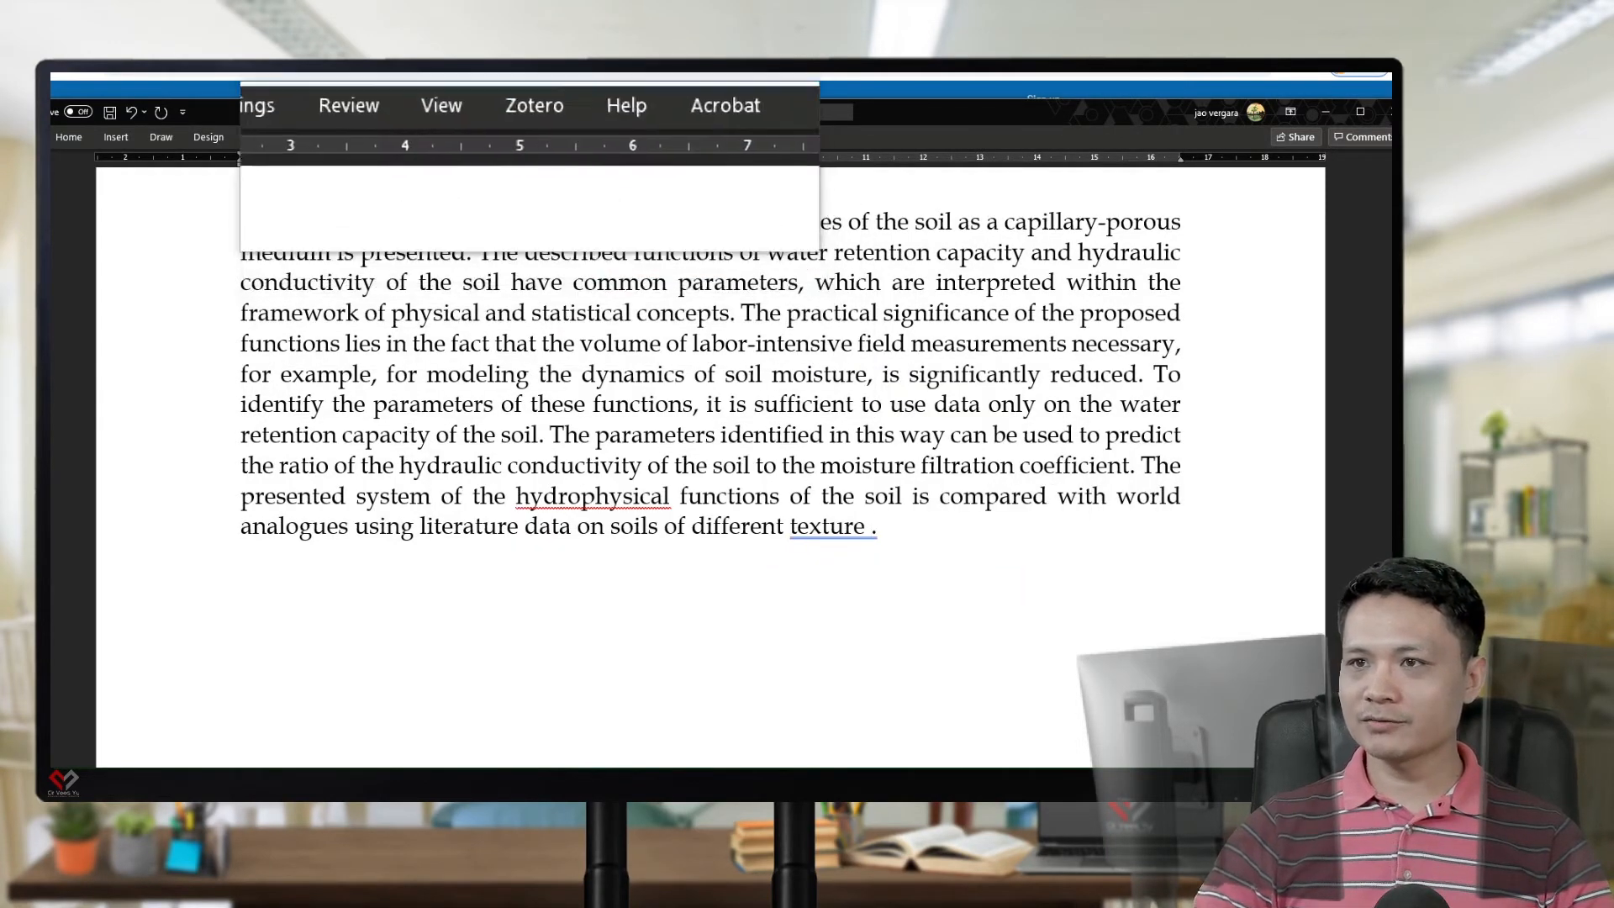
{"action": "left_click", "coordinate": [532, 137]}
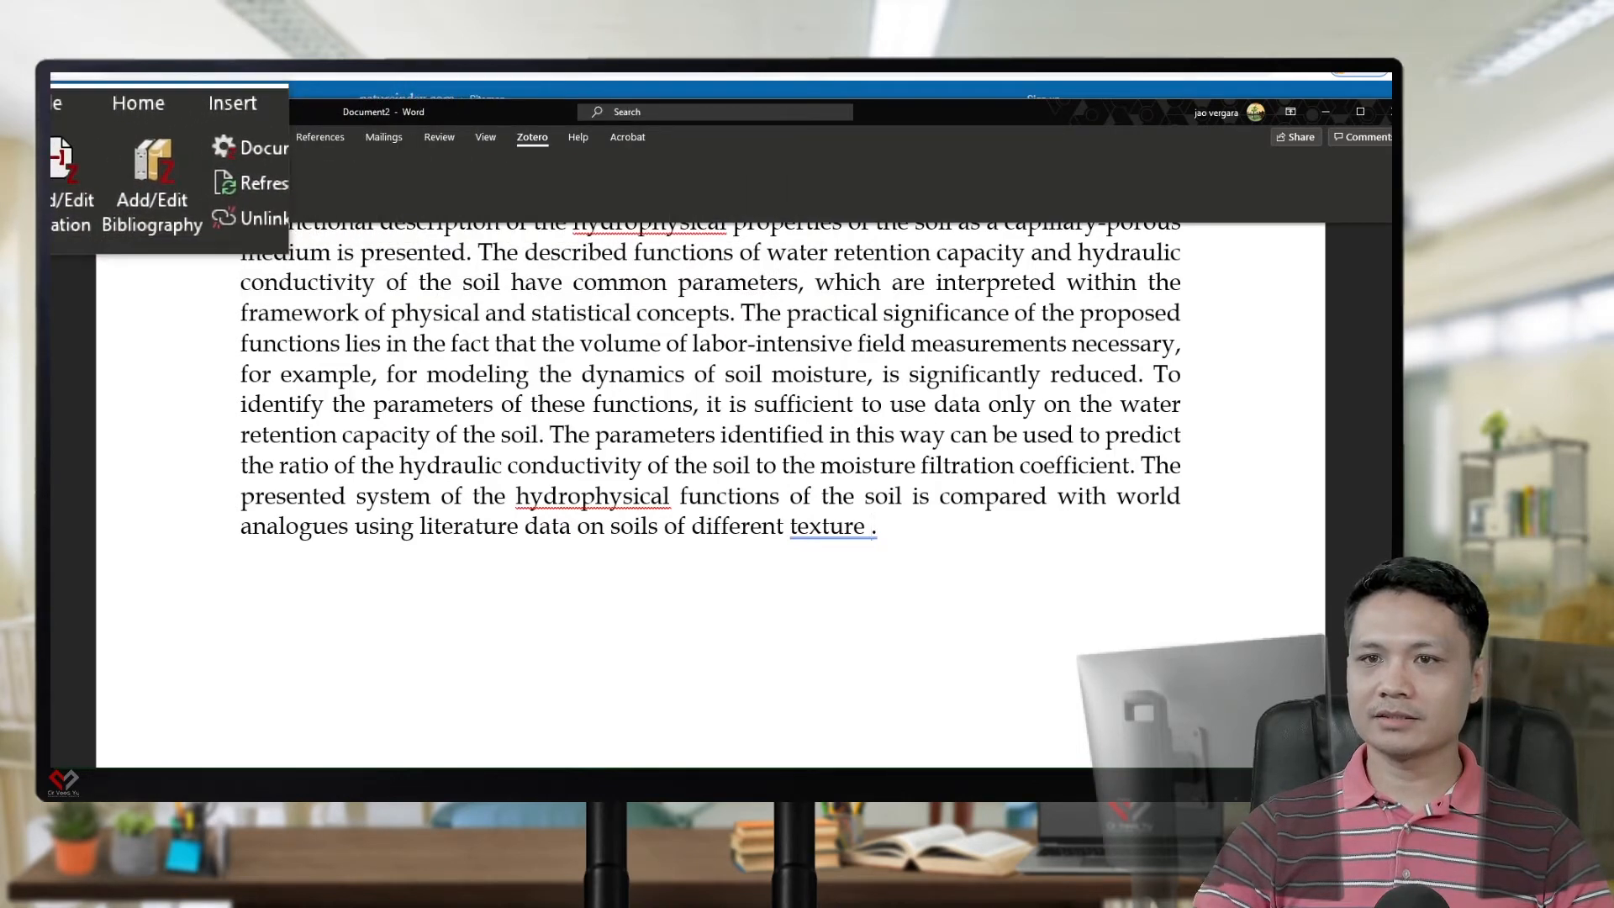
{"action": "left_click", "coordinate": [24, 178]}
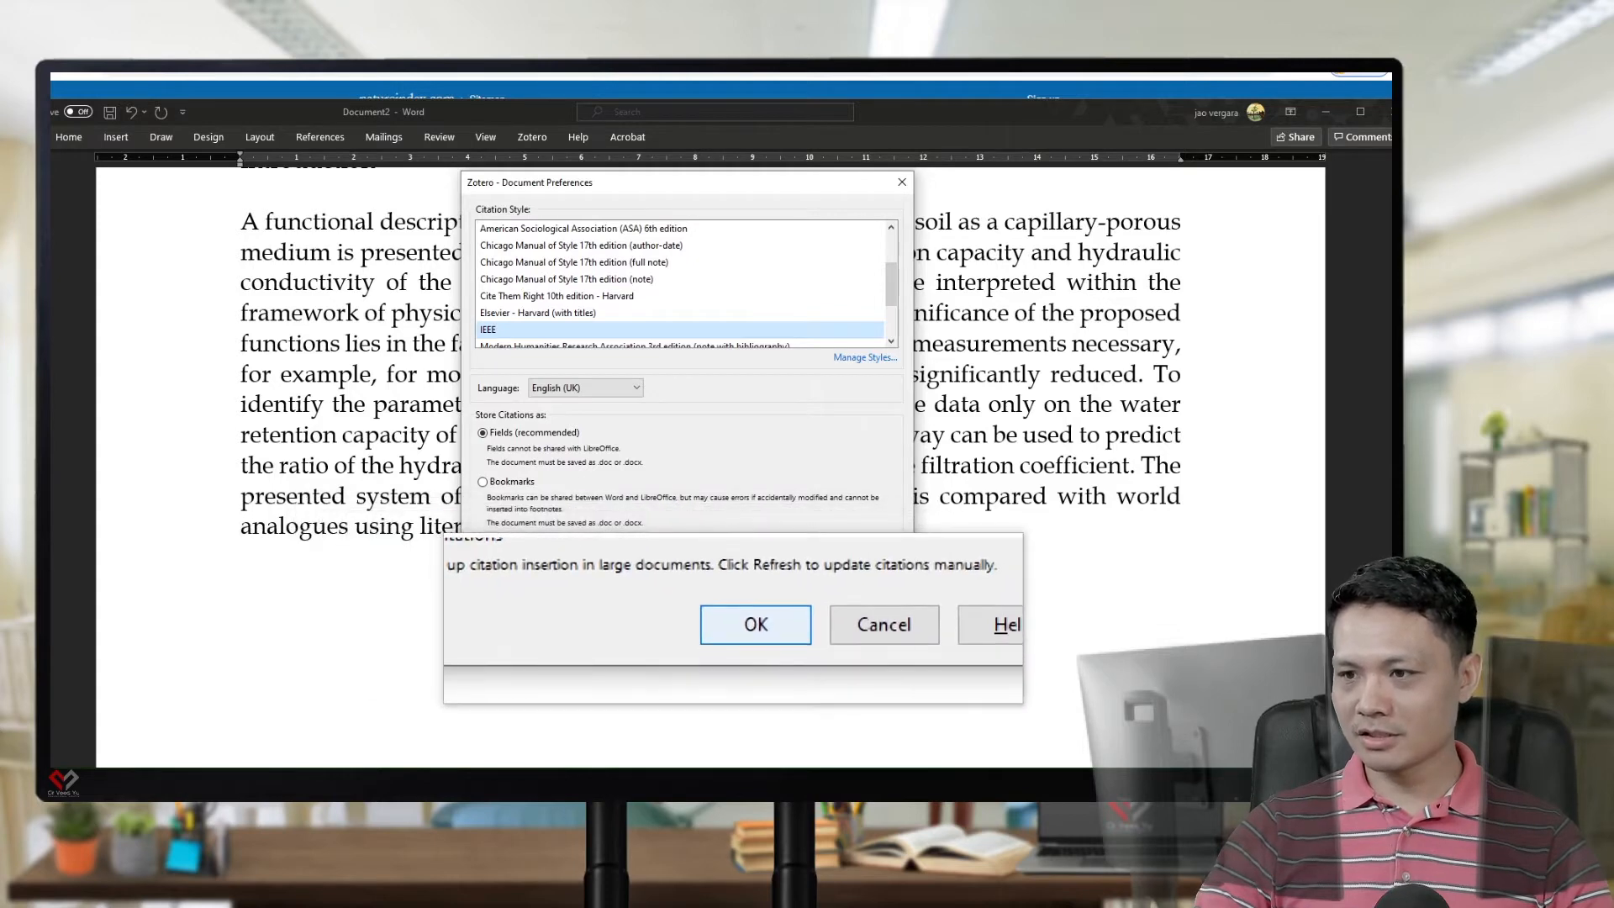
{"action": "left_click", "coordinate": [737, 622]}
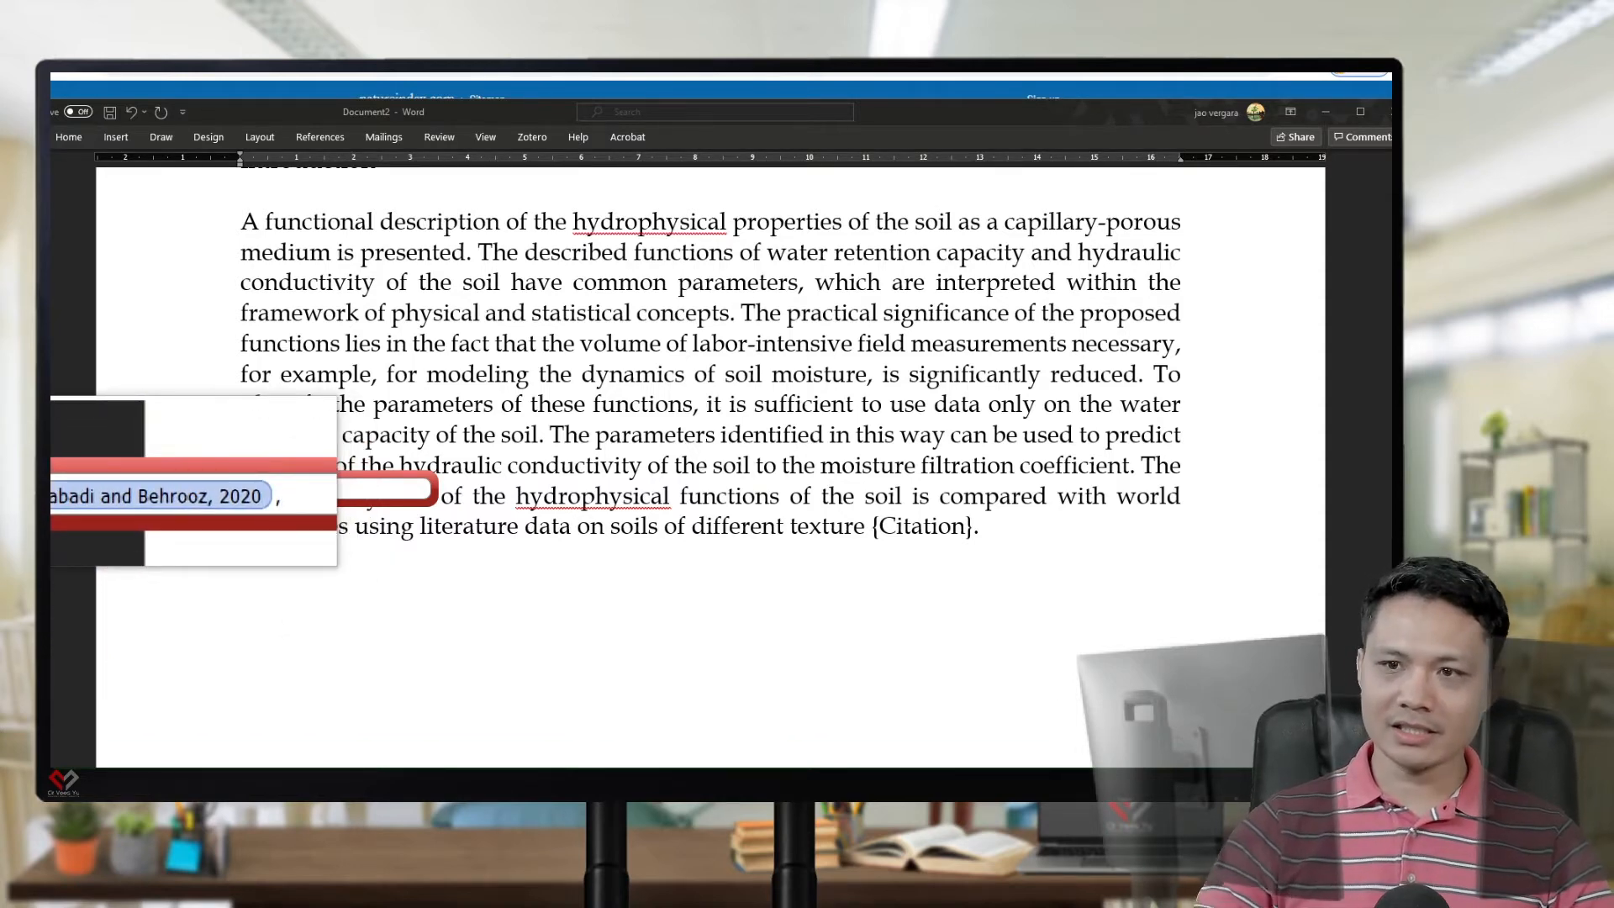
Search "model" to add the tidal current velocity and hydrophysical soil properties modeling articles to the citation, and insert it
{"action": "type", "text": "mod"}
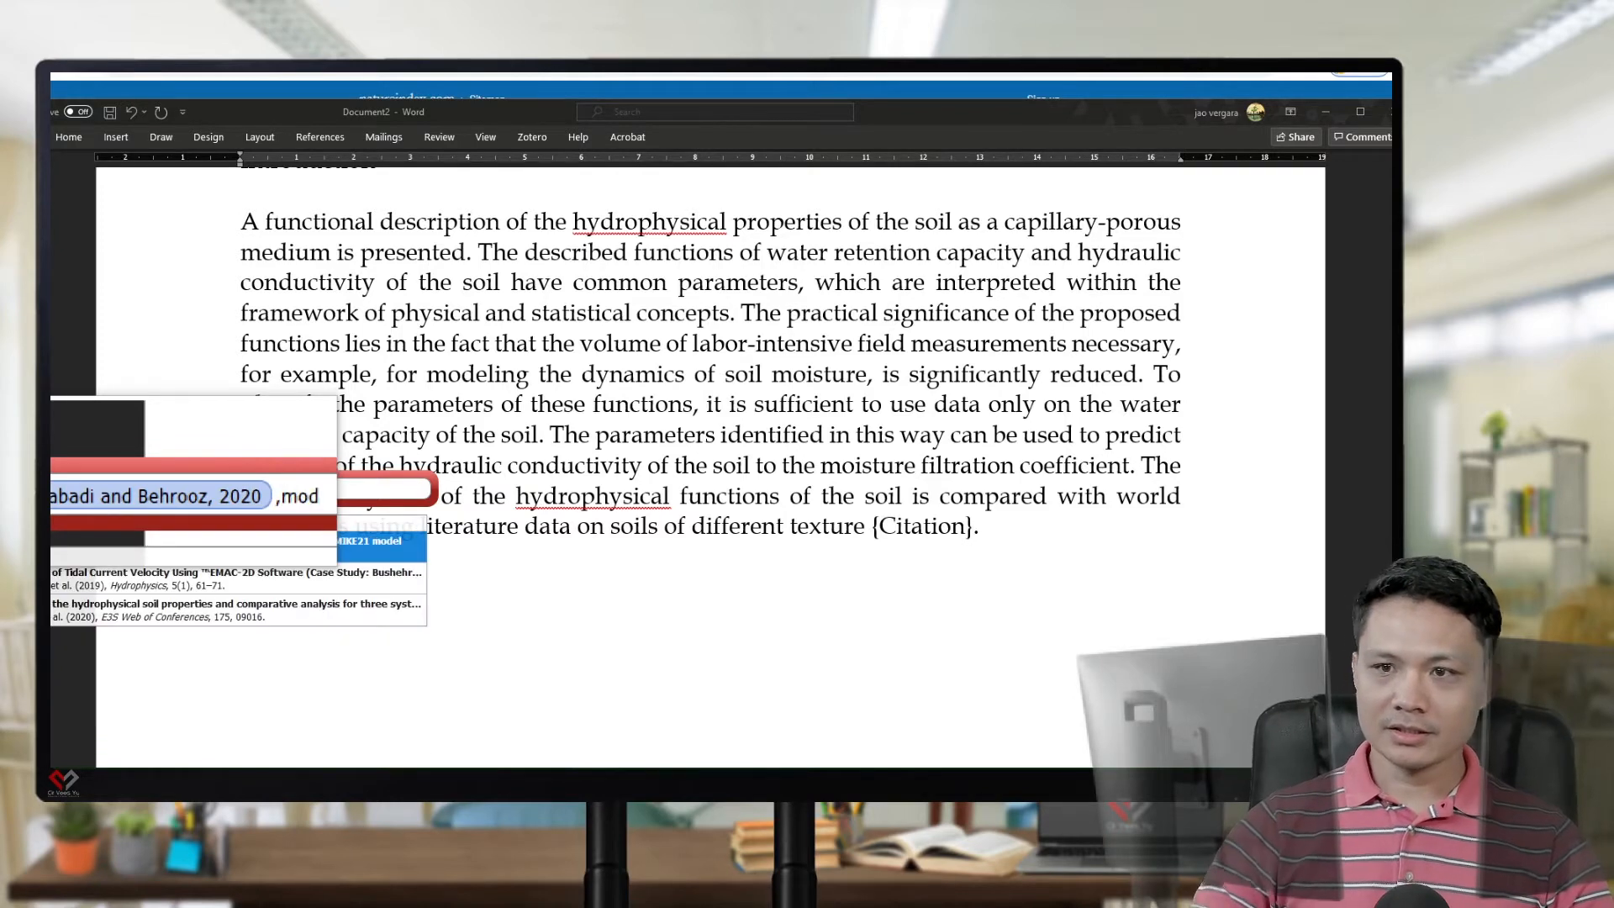
{"action": "type", "text": "el"}
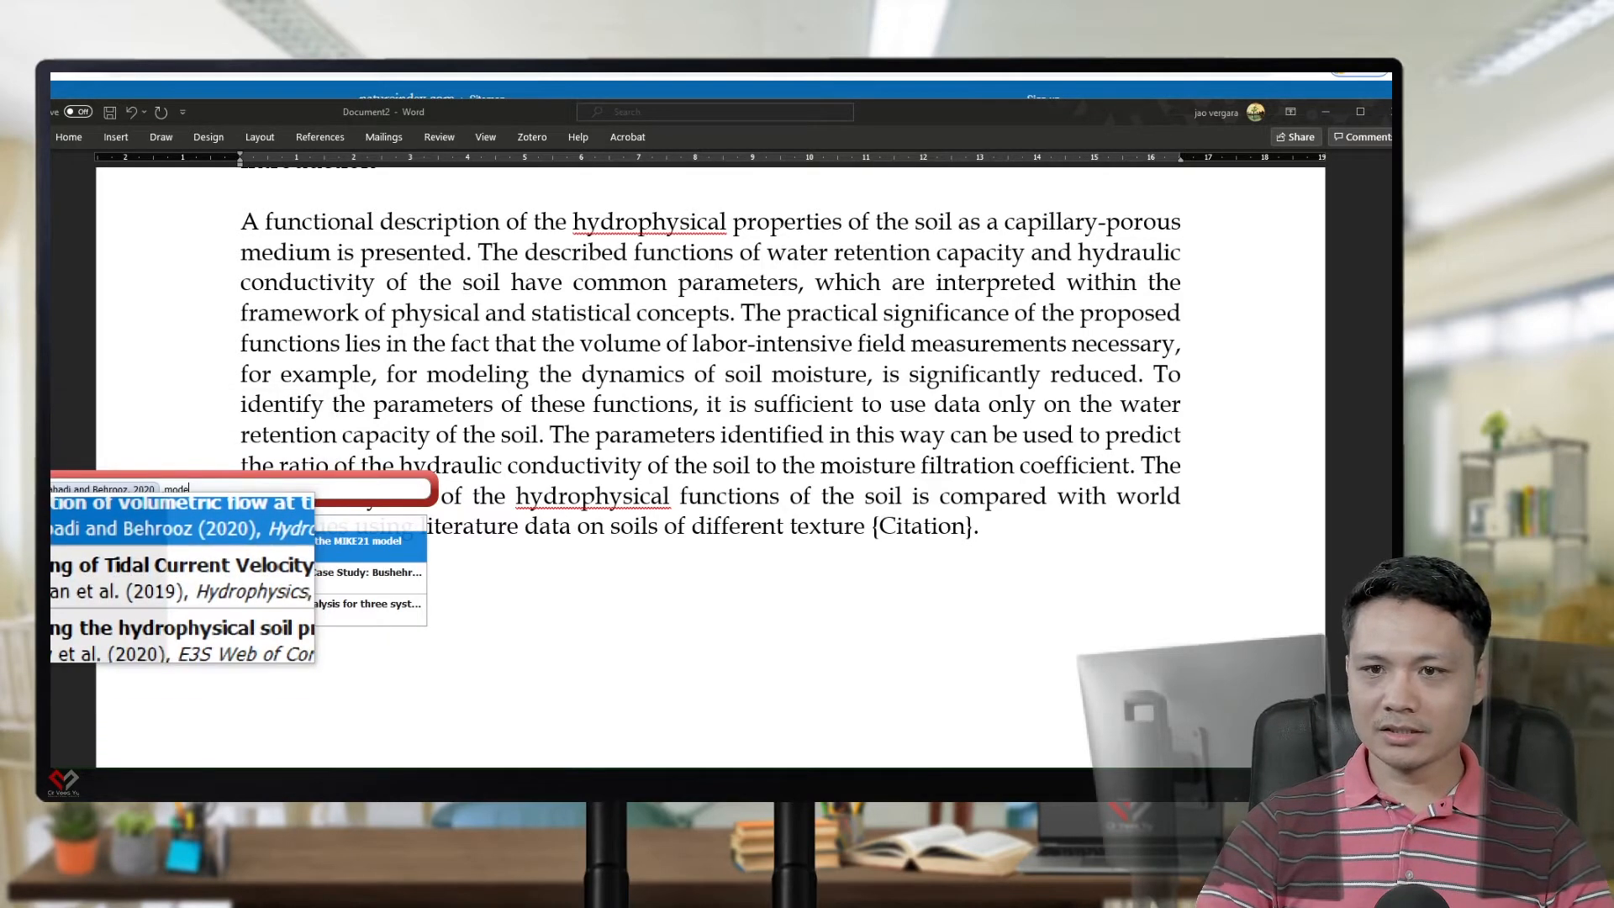
{"action": "left_click", "coordinate": [52, 579]}
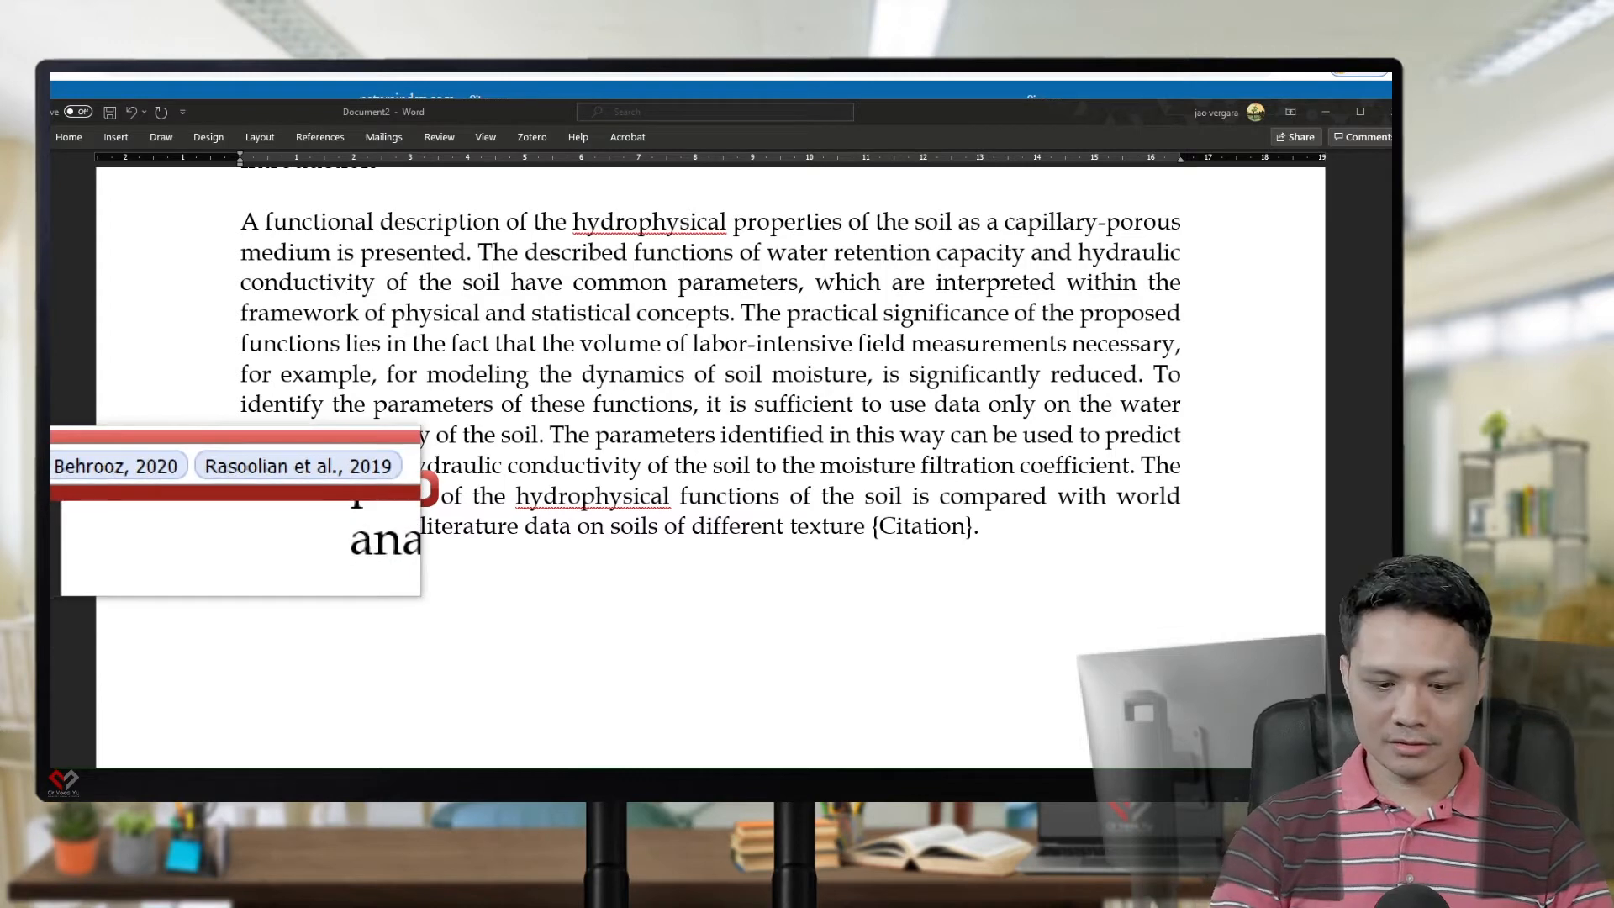
{"action": "type", "text": ",m"}
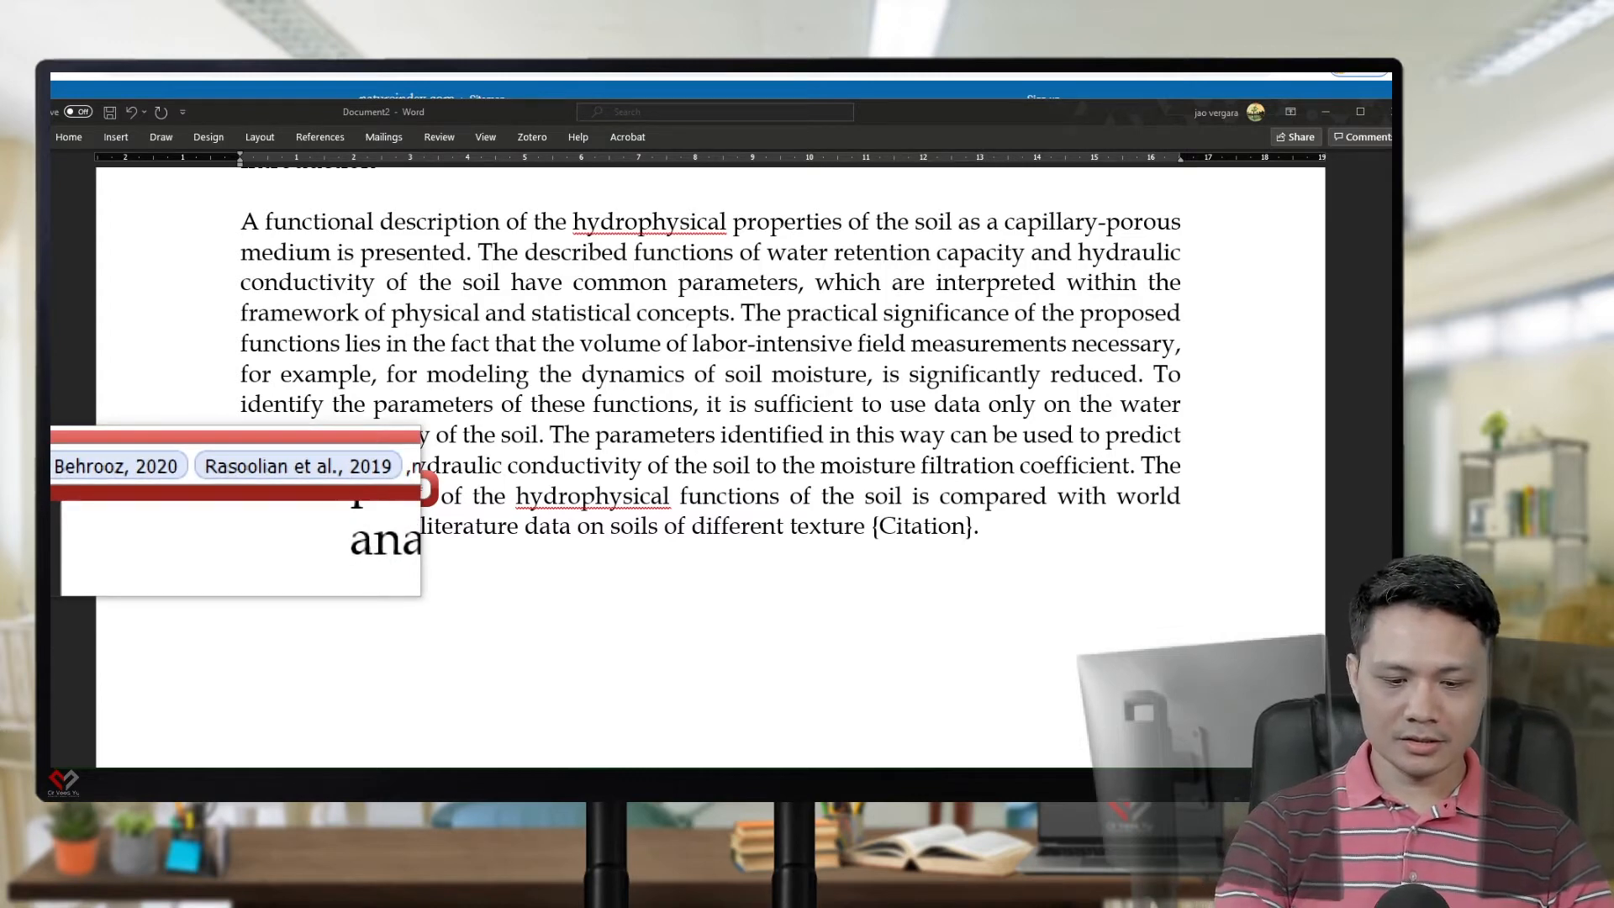
{"action": "type", "text": "odel"}
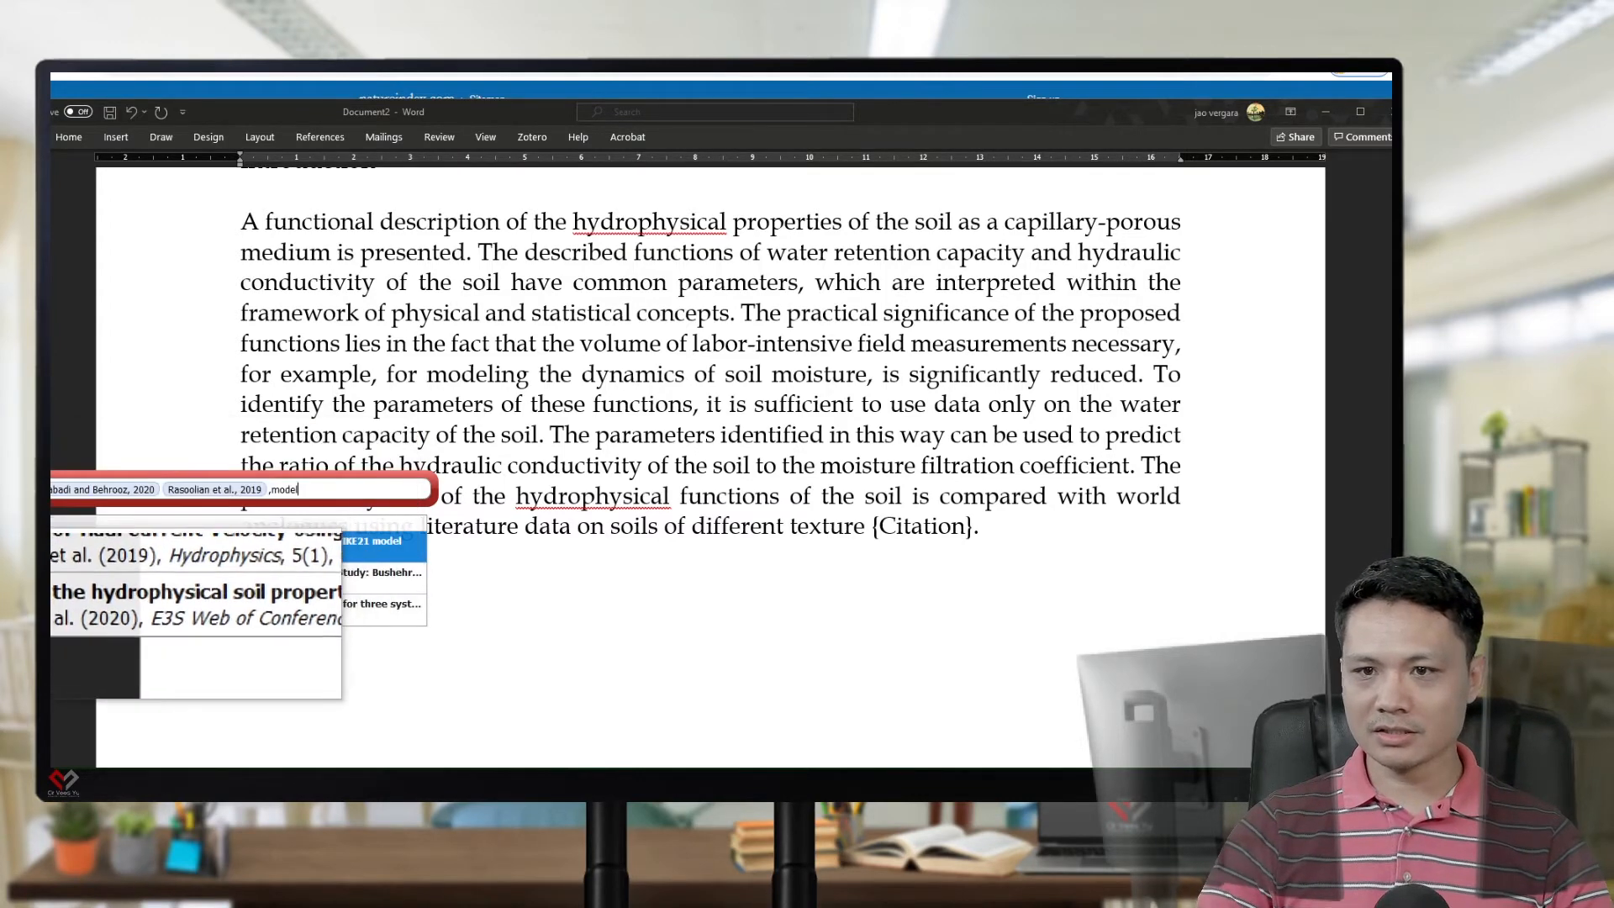
{"action": "left_click", "coordinate": [52, 607]}
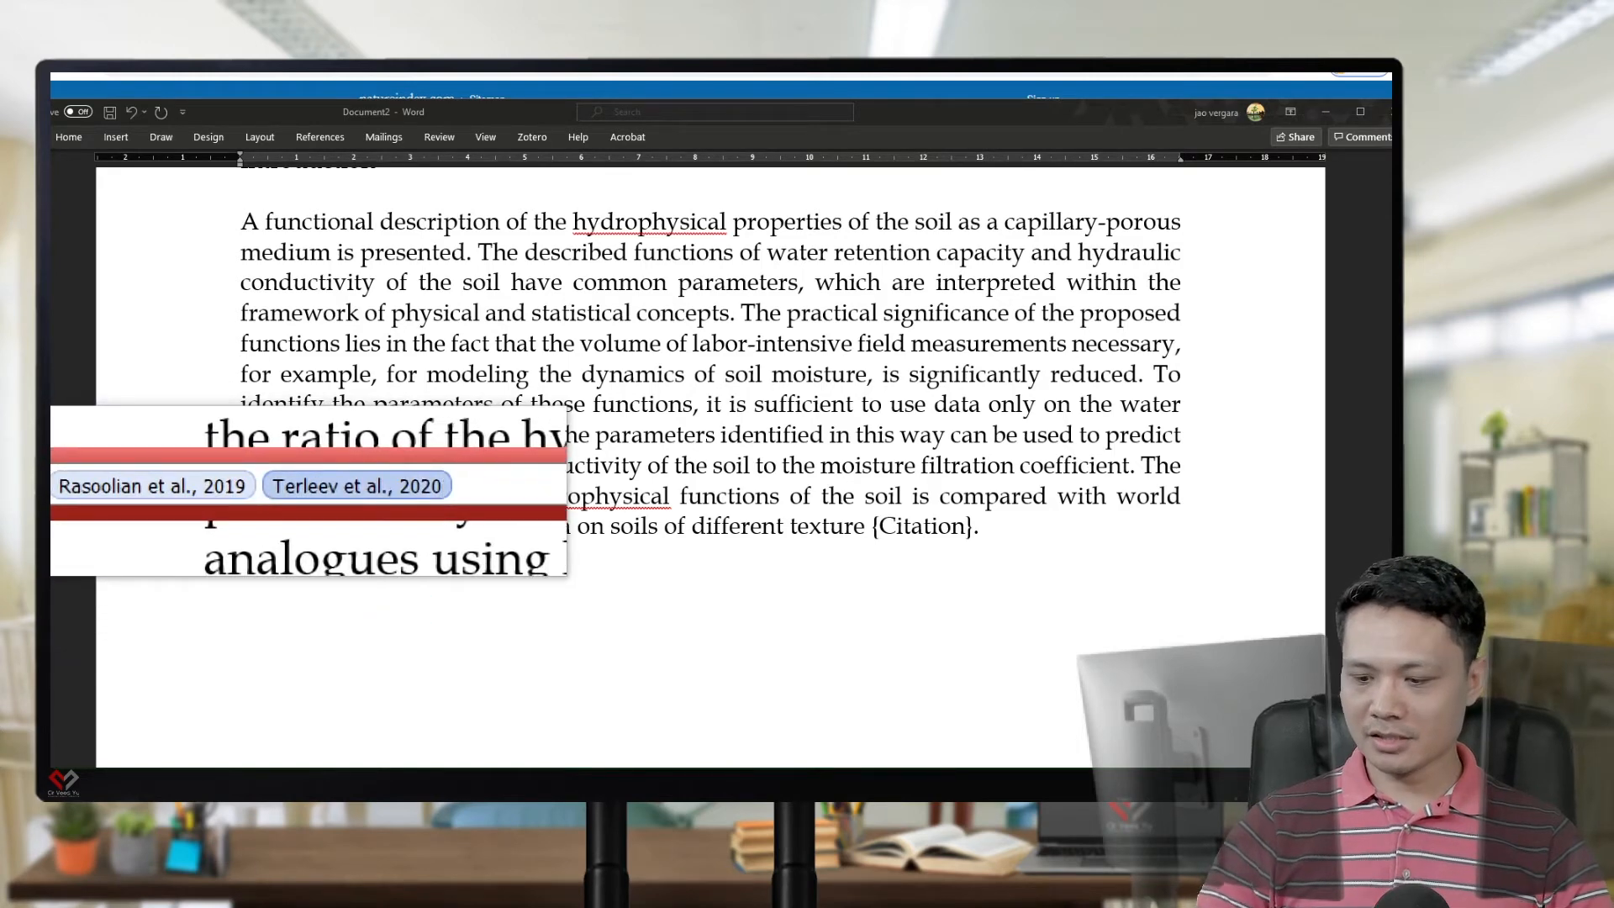
{"action": "key", "text": "Return"}
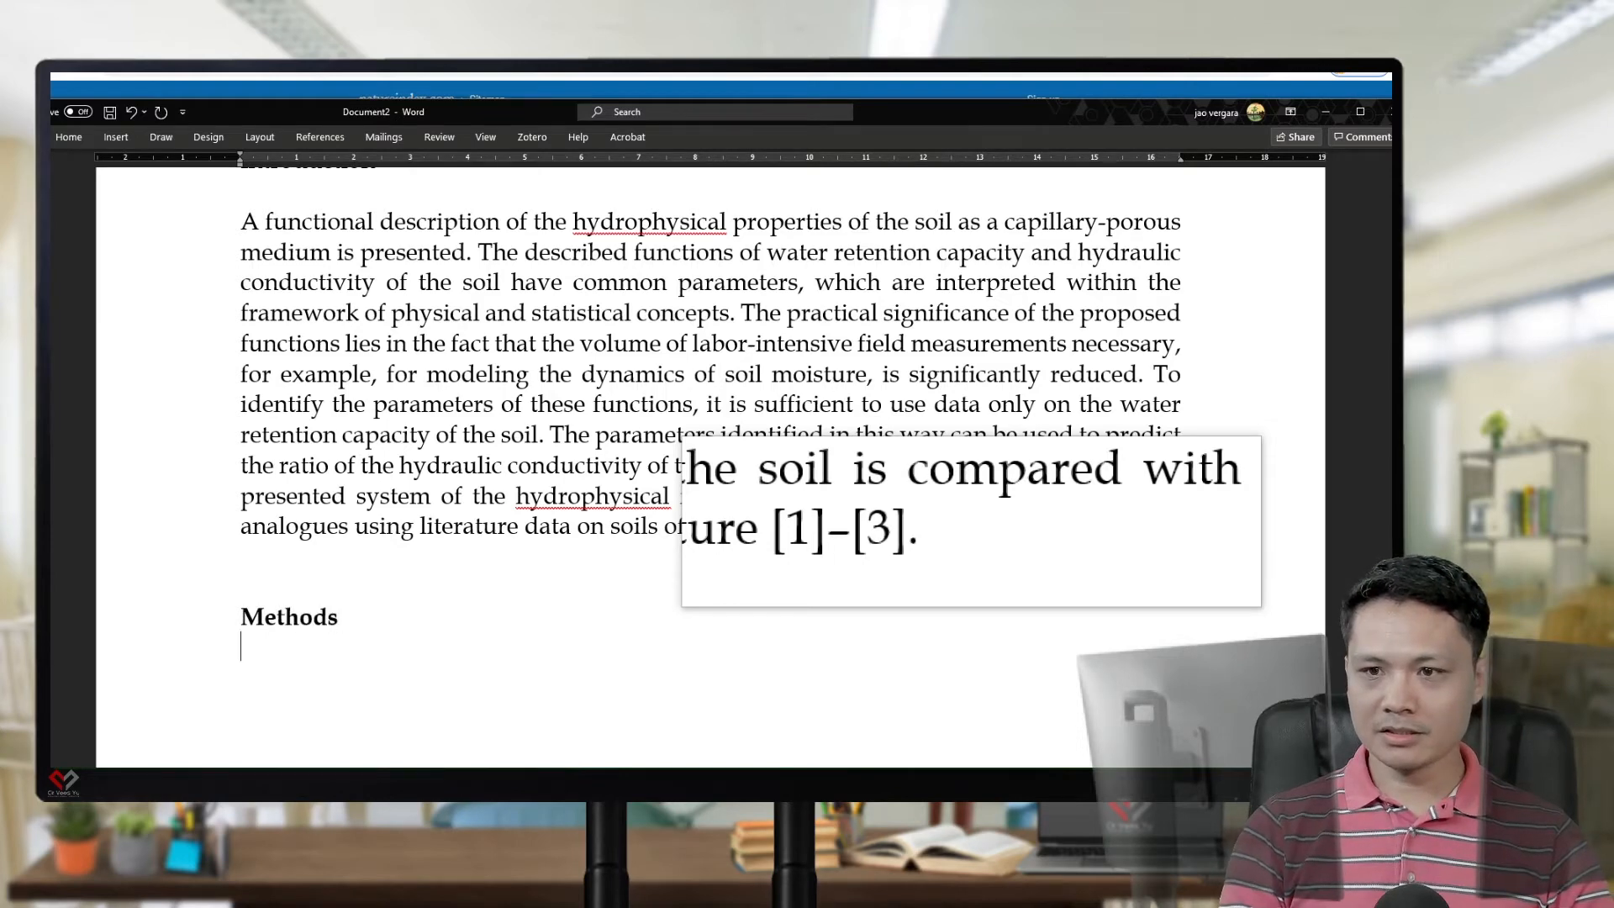
Copy the abstract of the sandy clay hydrophysical properties article from Zotero and paste it as text only below Word's Methods heading
{"action": "scroll", "coordinate": [711, 378], "scroll_direction": "down", "scroll_amount": 2}
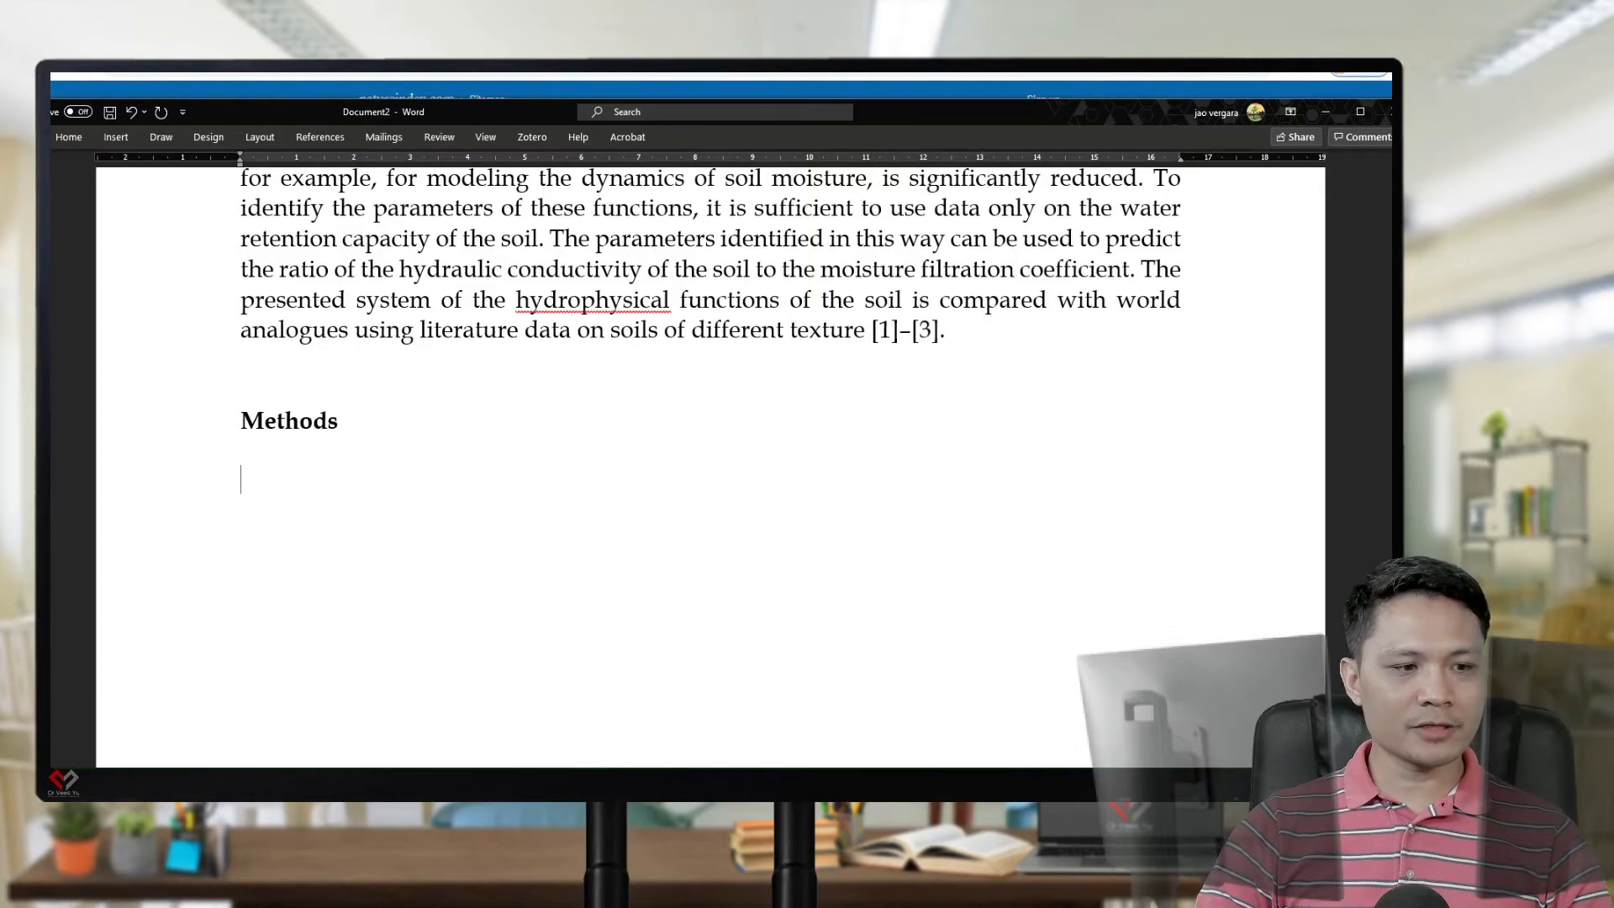
{"action": "key", "text": "alt+Tab"}
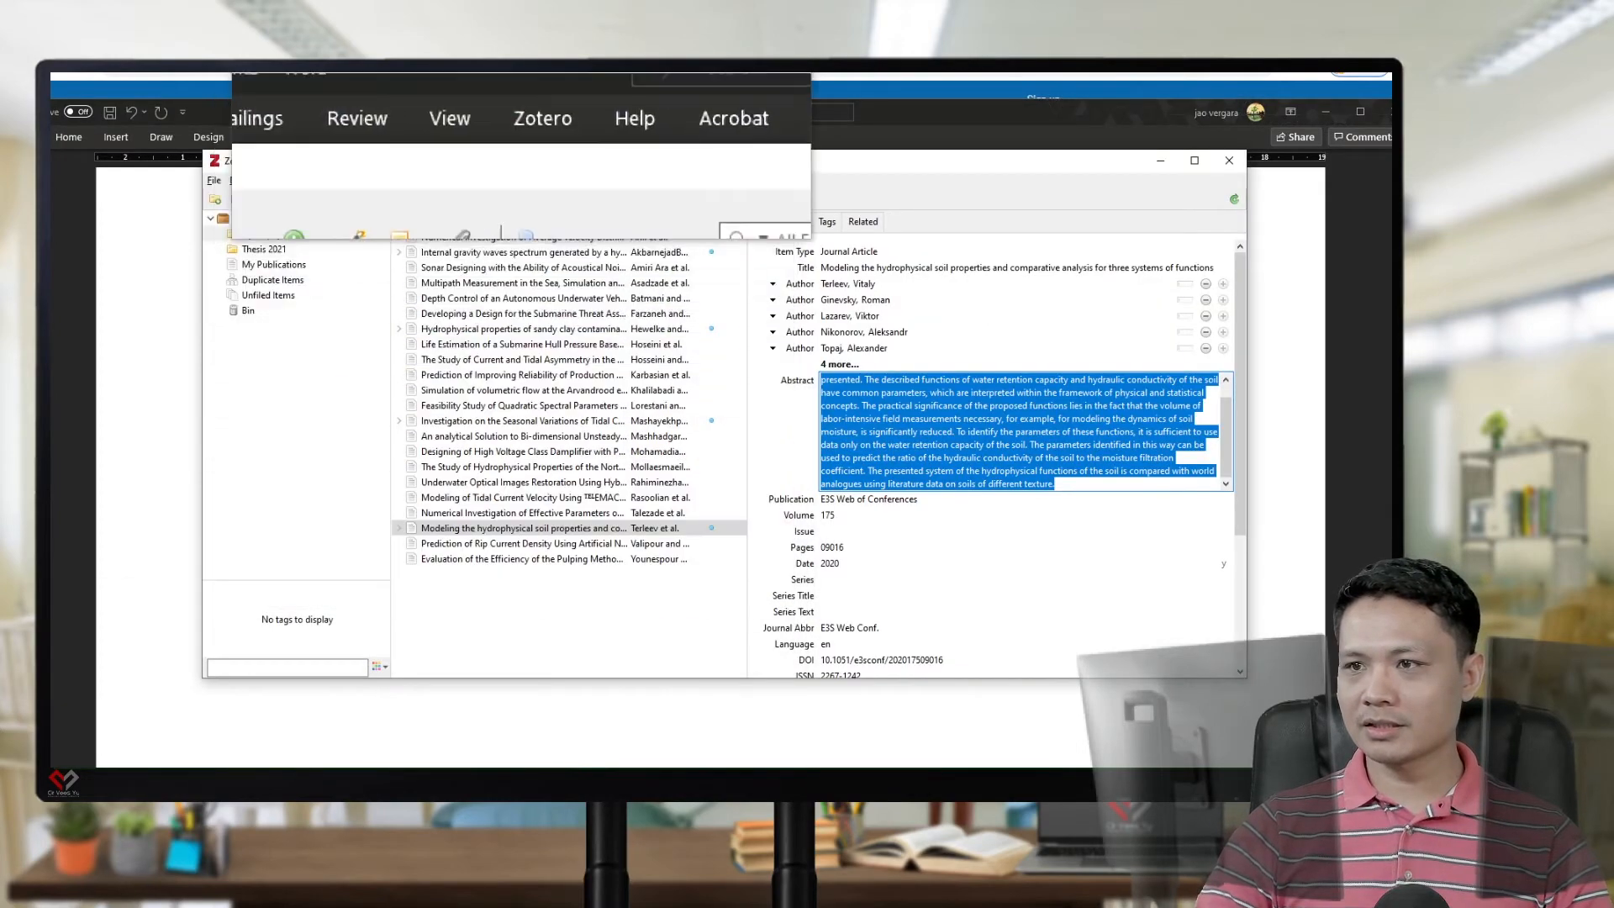
{"action": "left_click", "coordinate": [490, 329]}
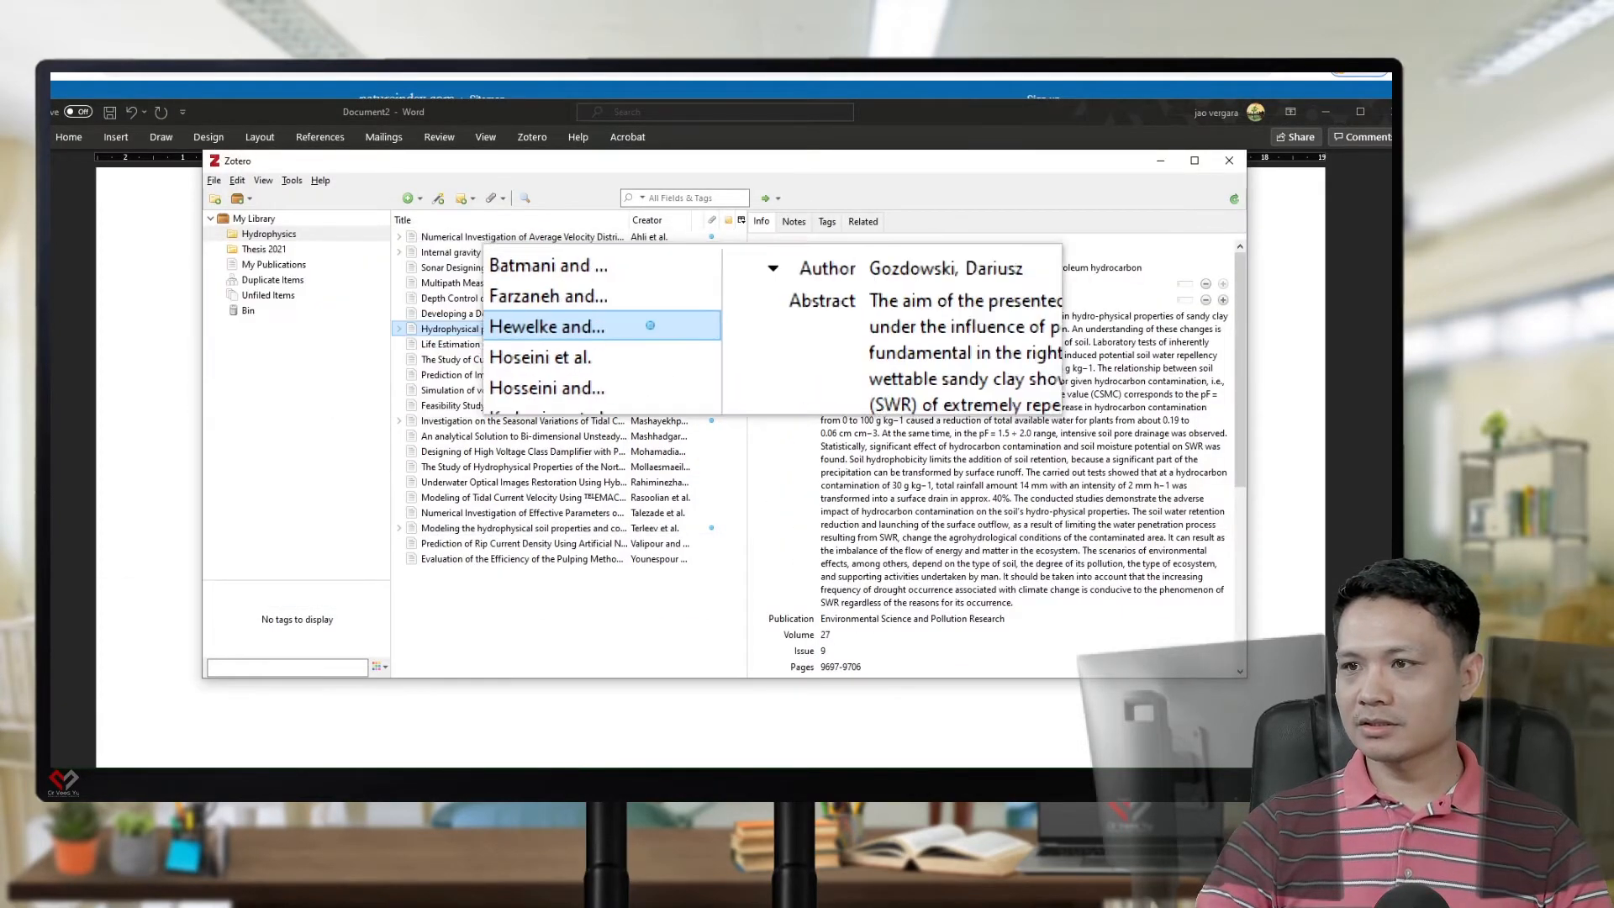
{"action": "left_click", "coordinate": [845, 328]}
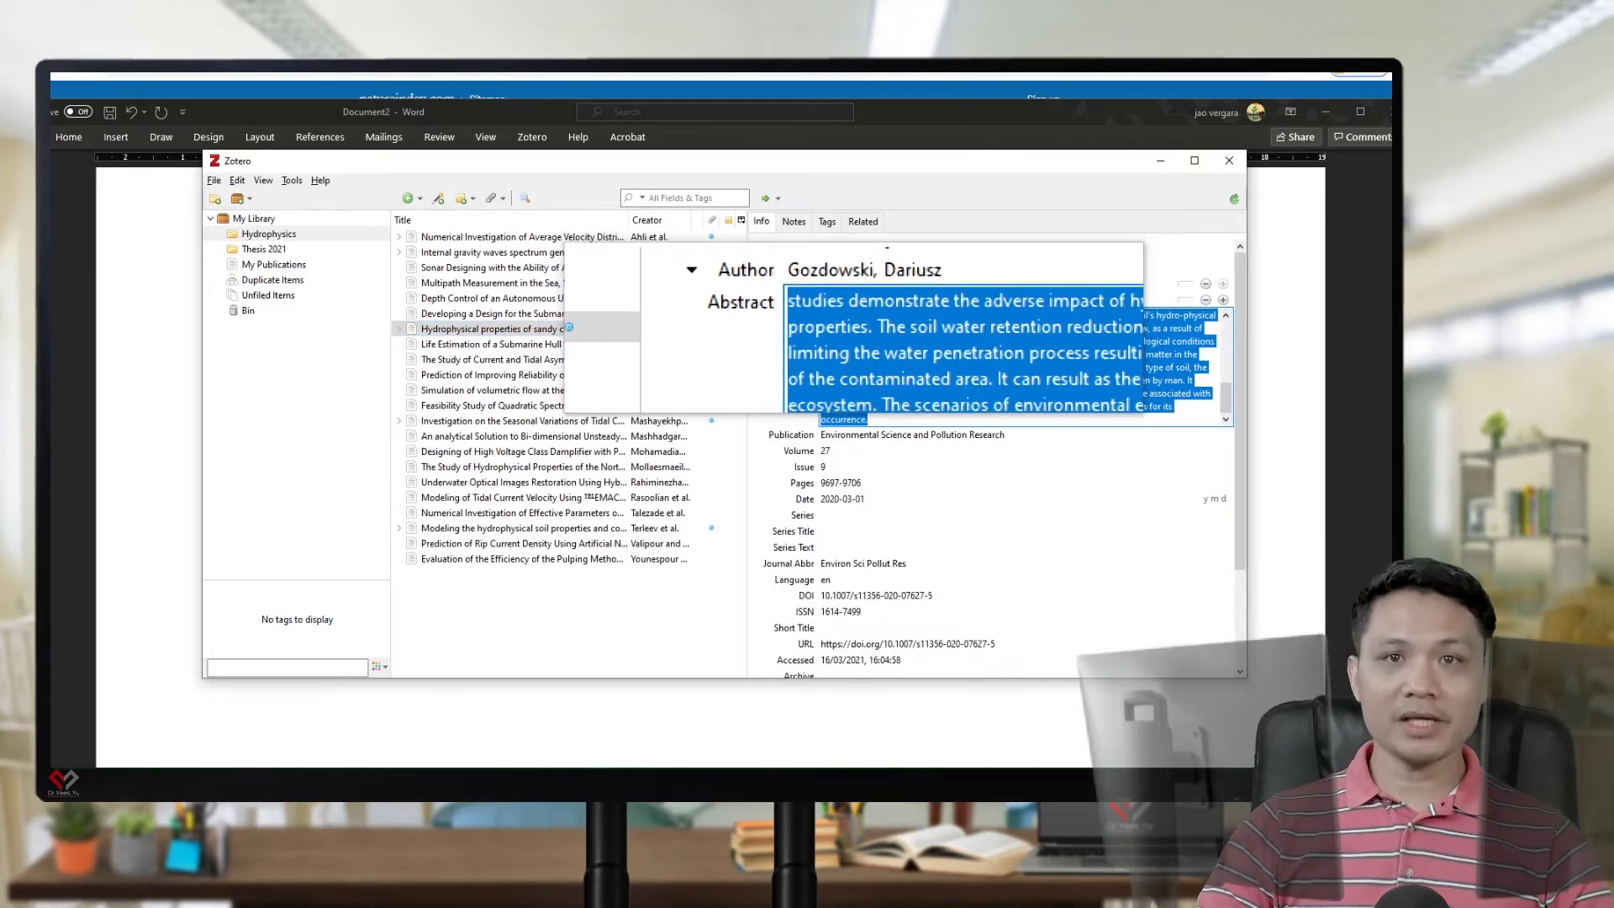
{"action": "key", "text": "alt+Tab"}
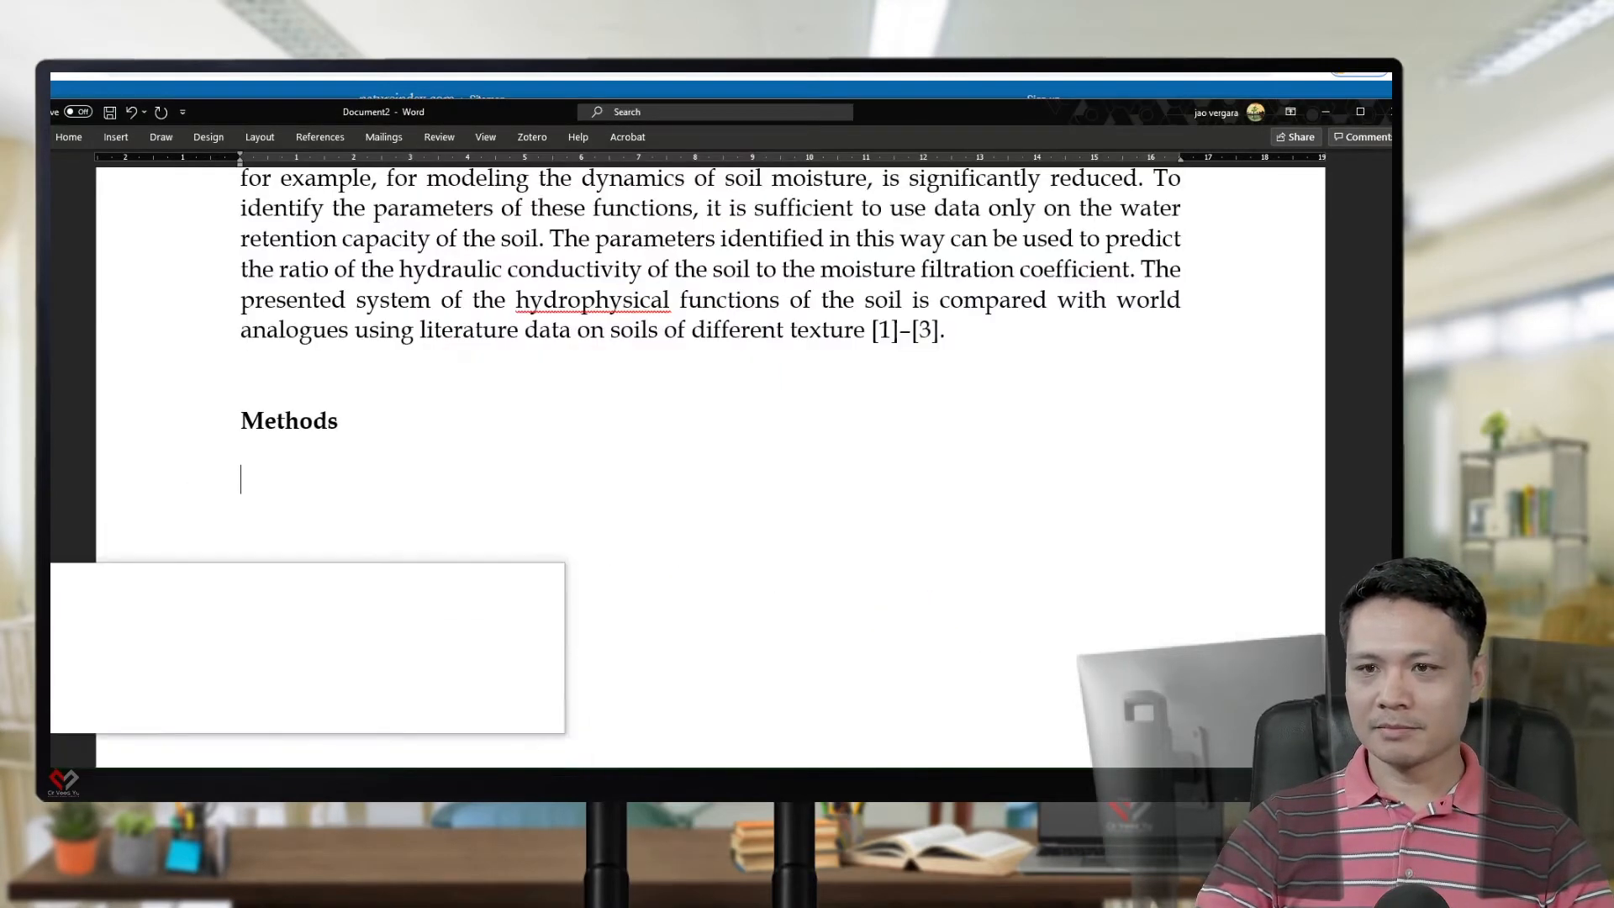
{"action": "right_click", "coordinate": [309, 489]}
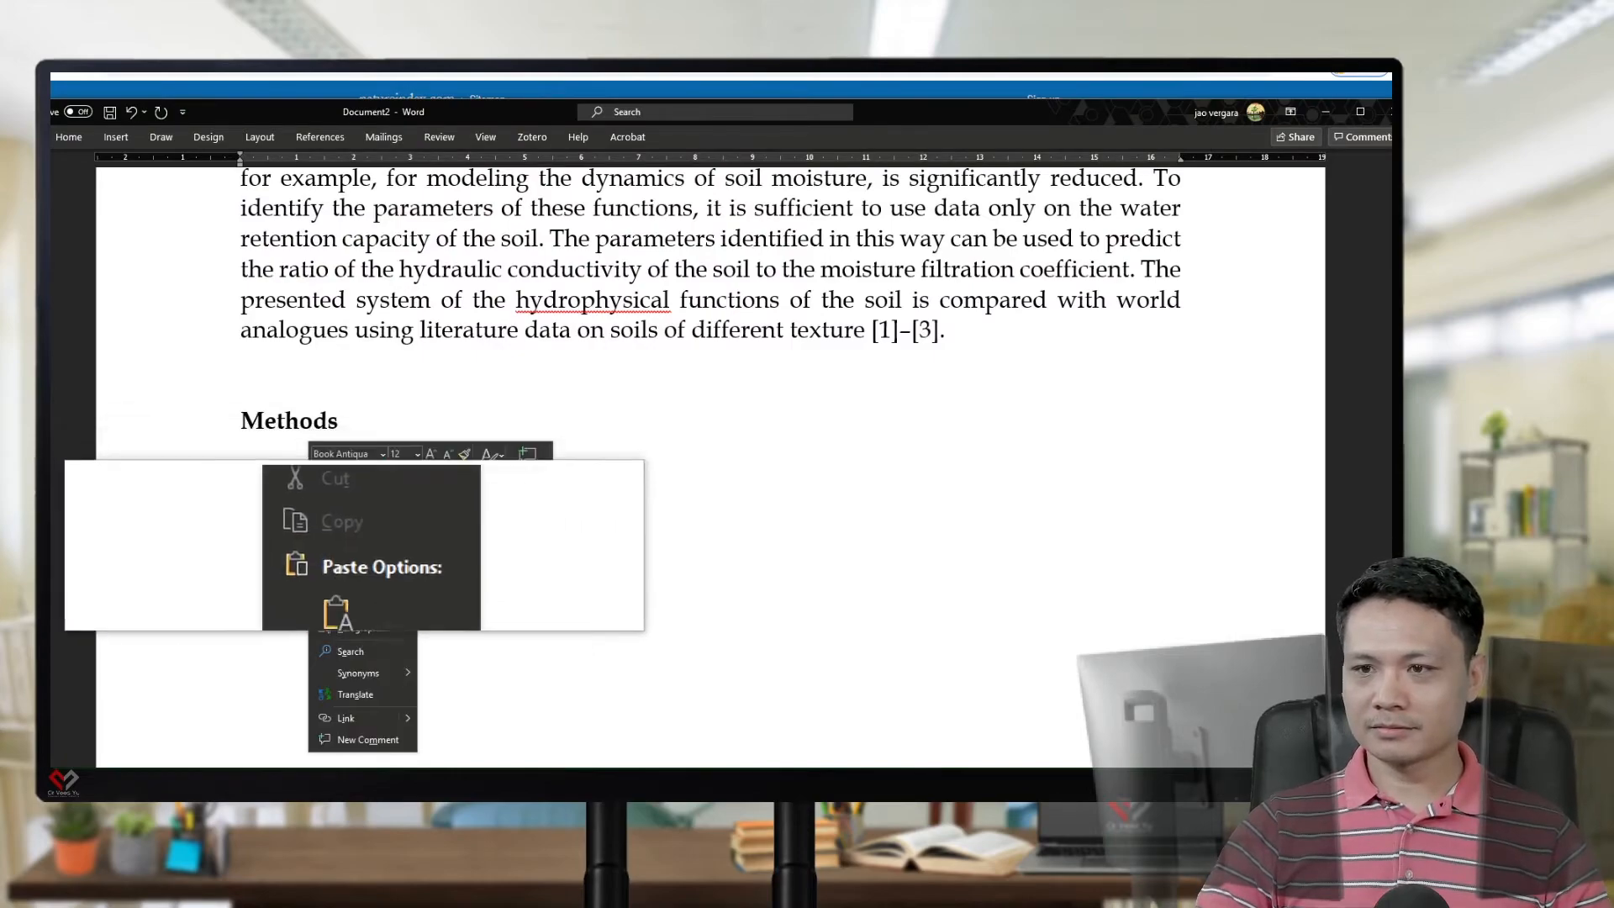
{"action": "left_click", "coordinate": [345, 623]}
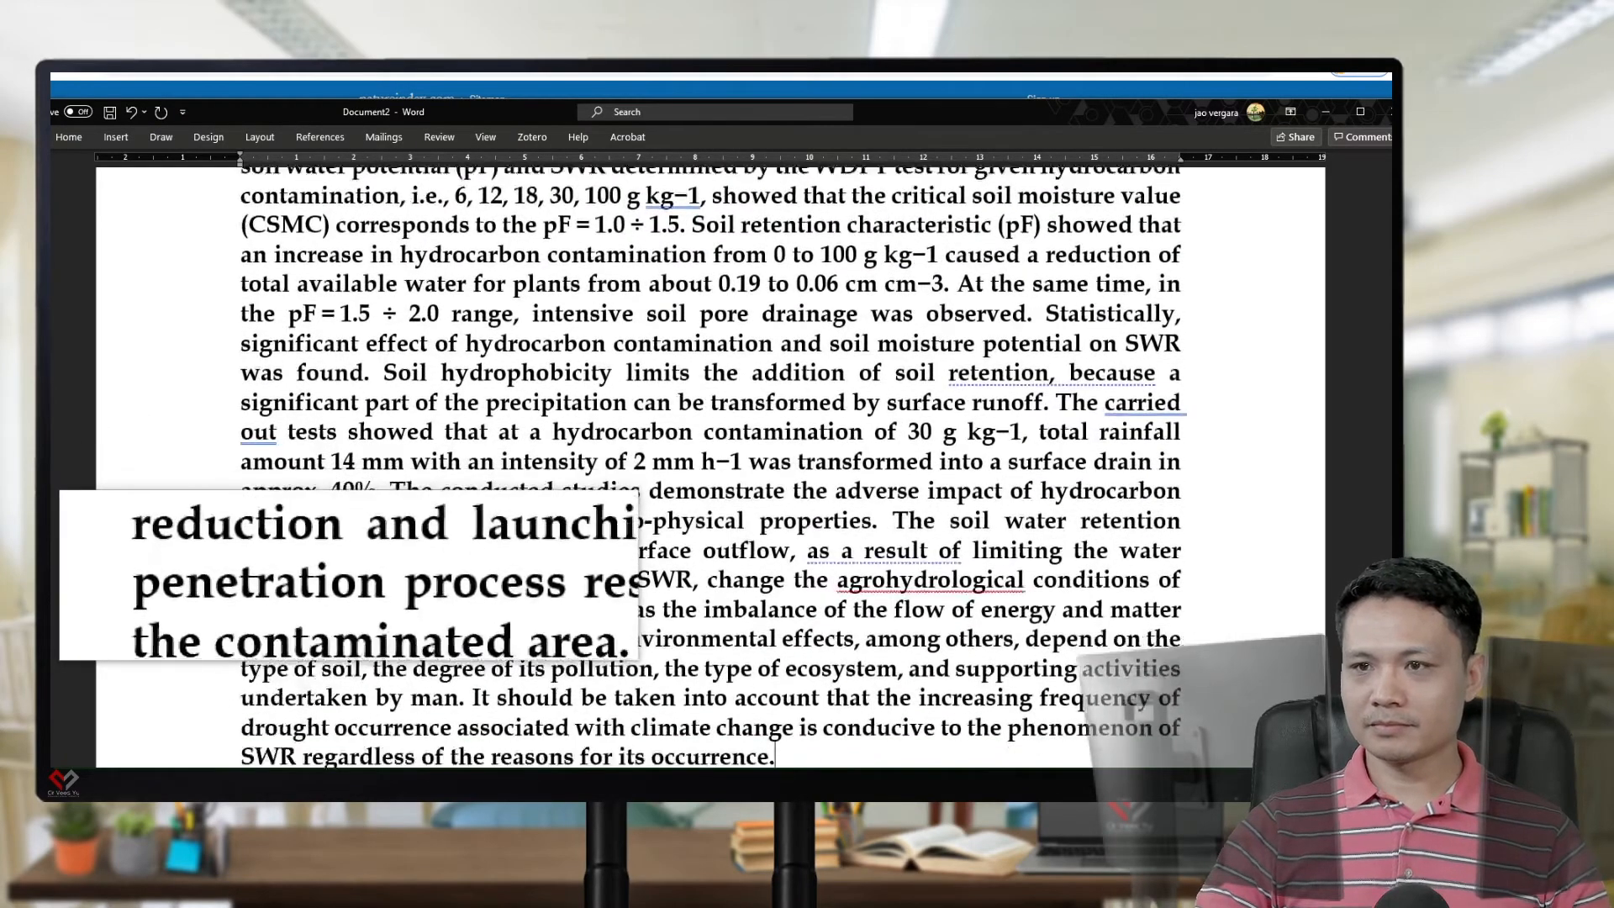
Remove the bold formatting from the whole pasted Methods abstract
{"action": "scroll", "coordinate": [349, 575], "scroll_direction": "down", "scroll_amount": 7}
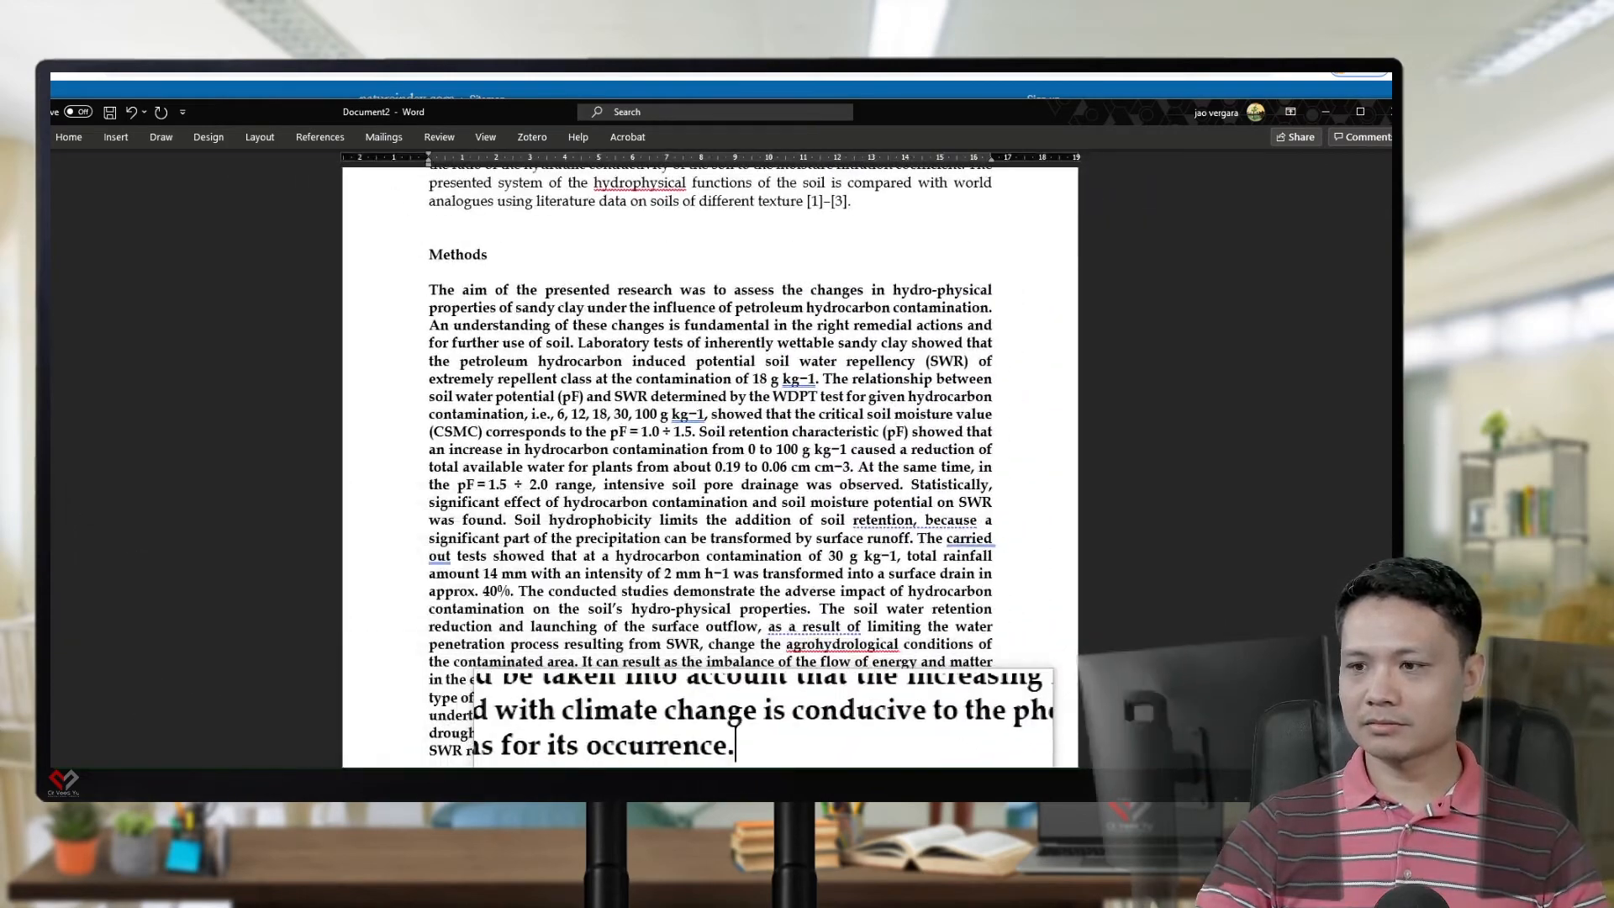
{"action": "left_click_drag", "start_coordinate": [750, 750], "coordinate": [433, 290]}
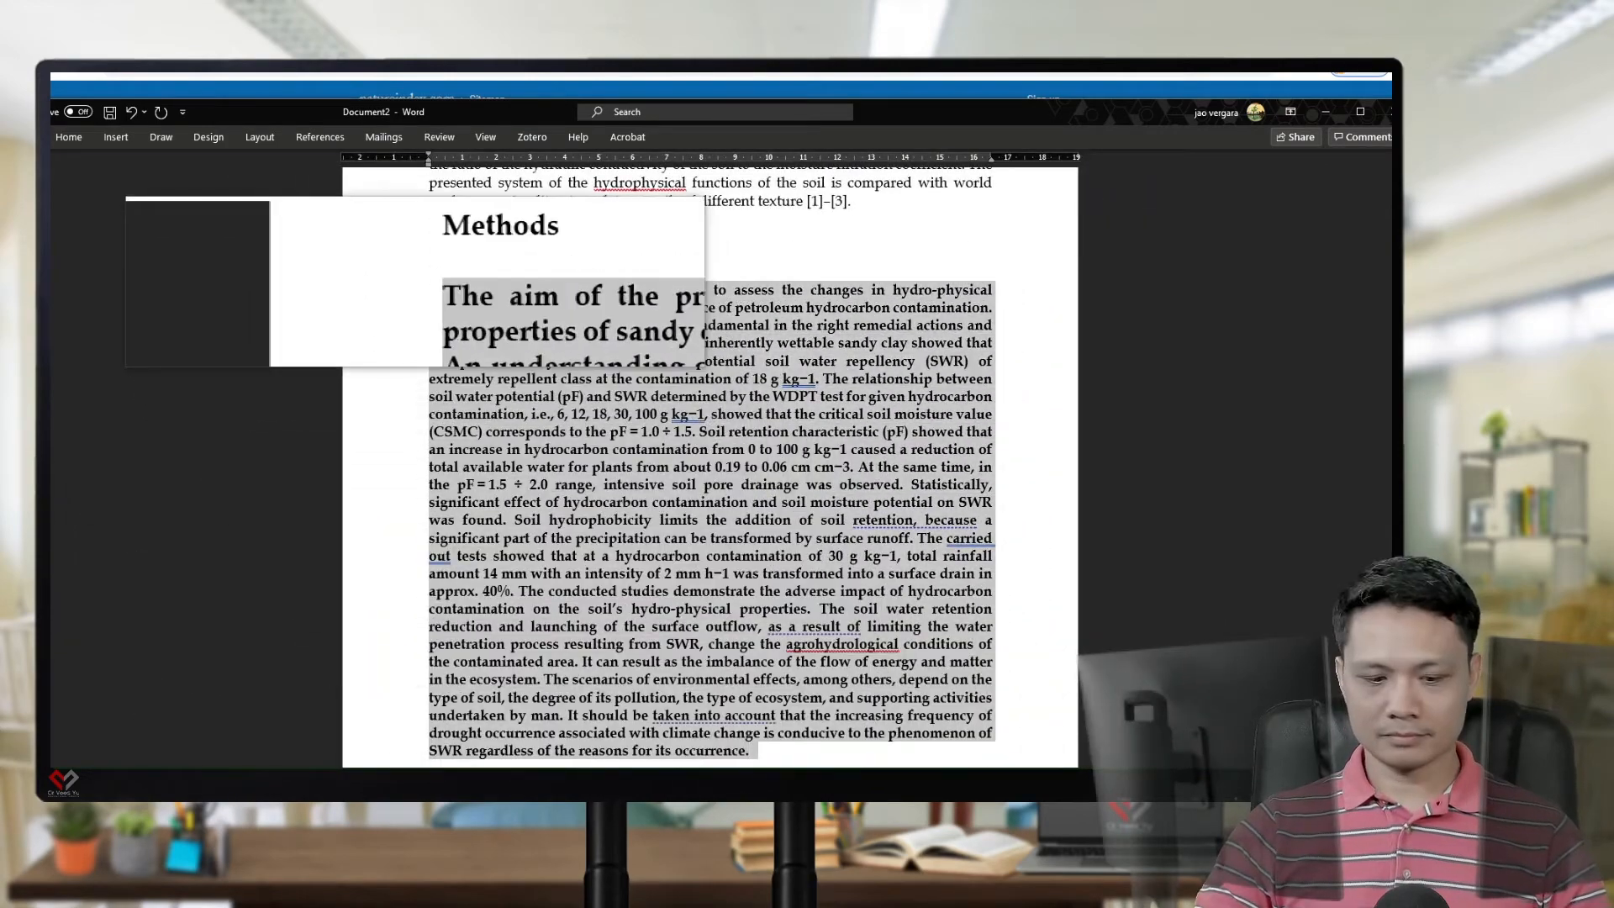
{"action": "scroll", "coordinate": [588, 488], "scroll_direction": "down", "scroll_amount": 1}
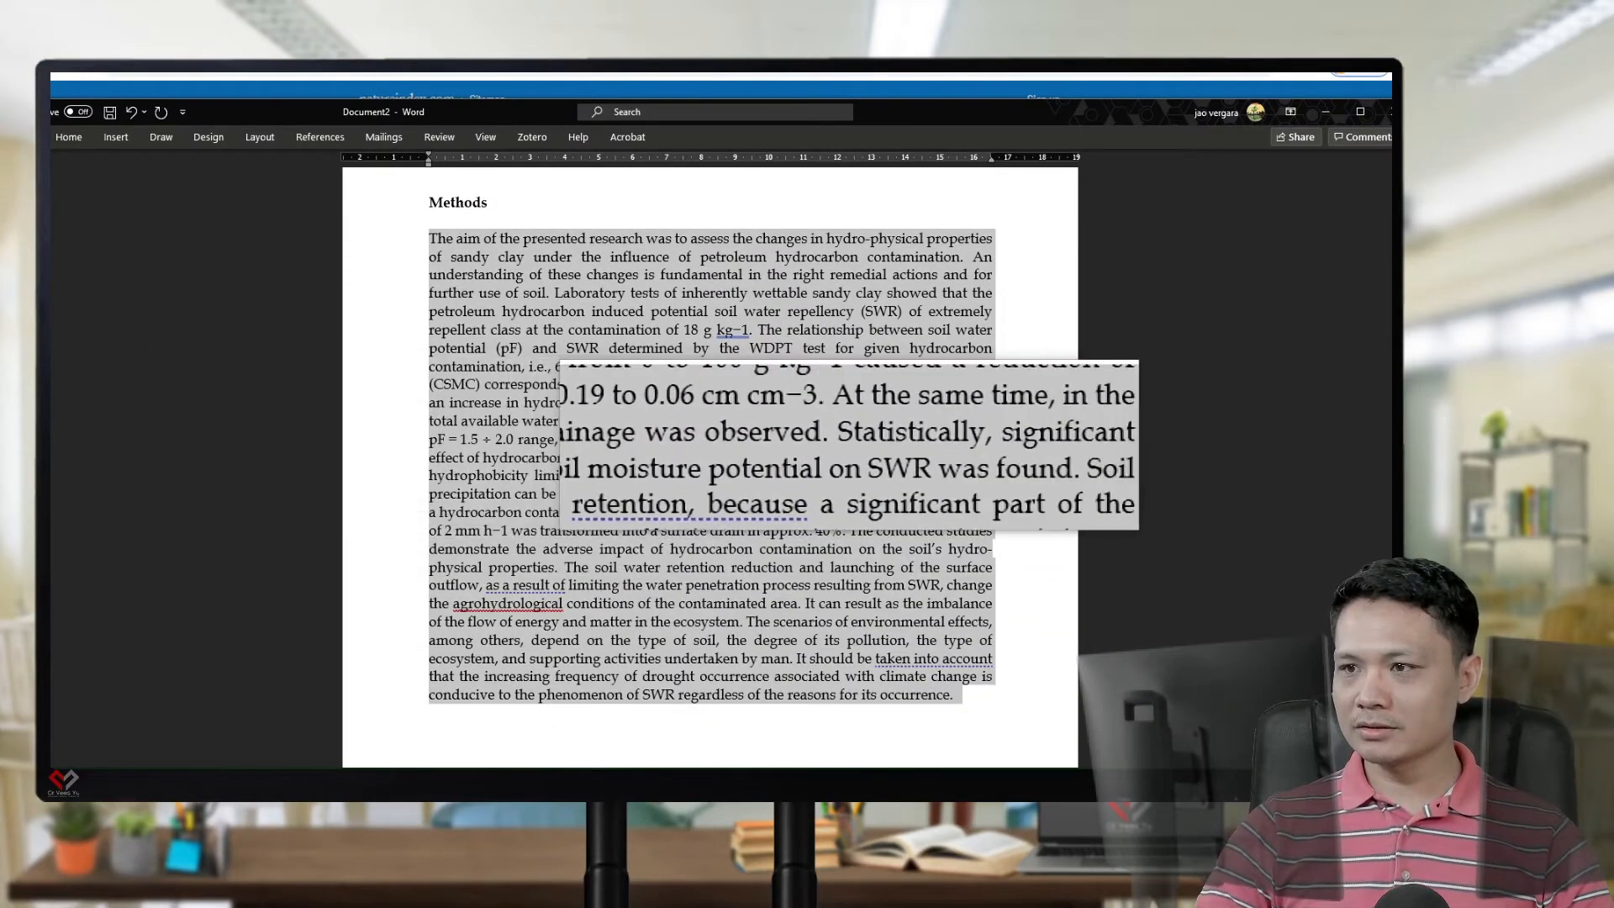
Start a Zotero citation after "intensive soil pore drainage was observed" and add the article "Numerical Investigation of Average Velocity" to it
{"action": "left_click", "coordinate": [836, 439]}
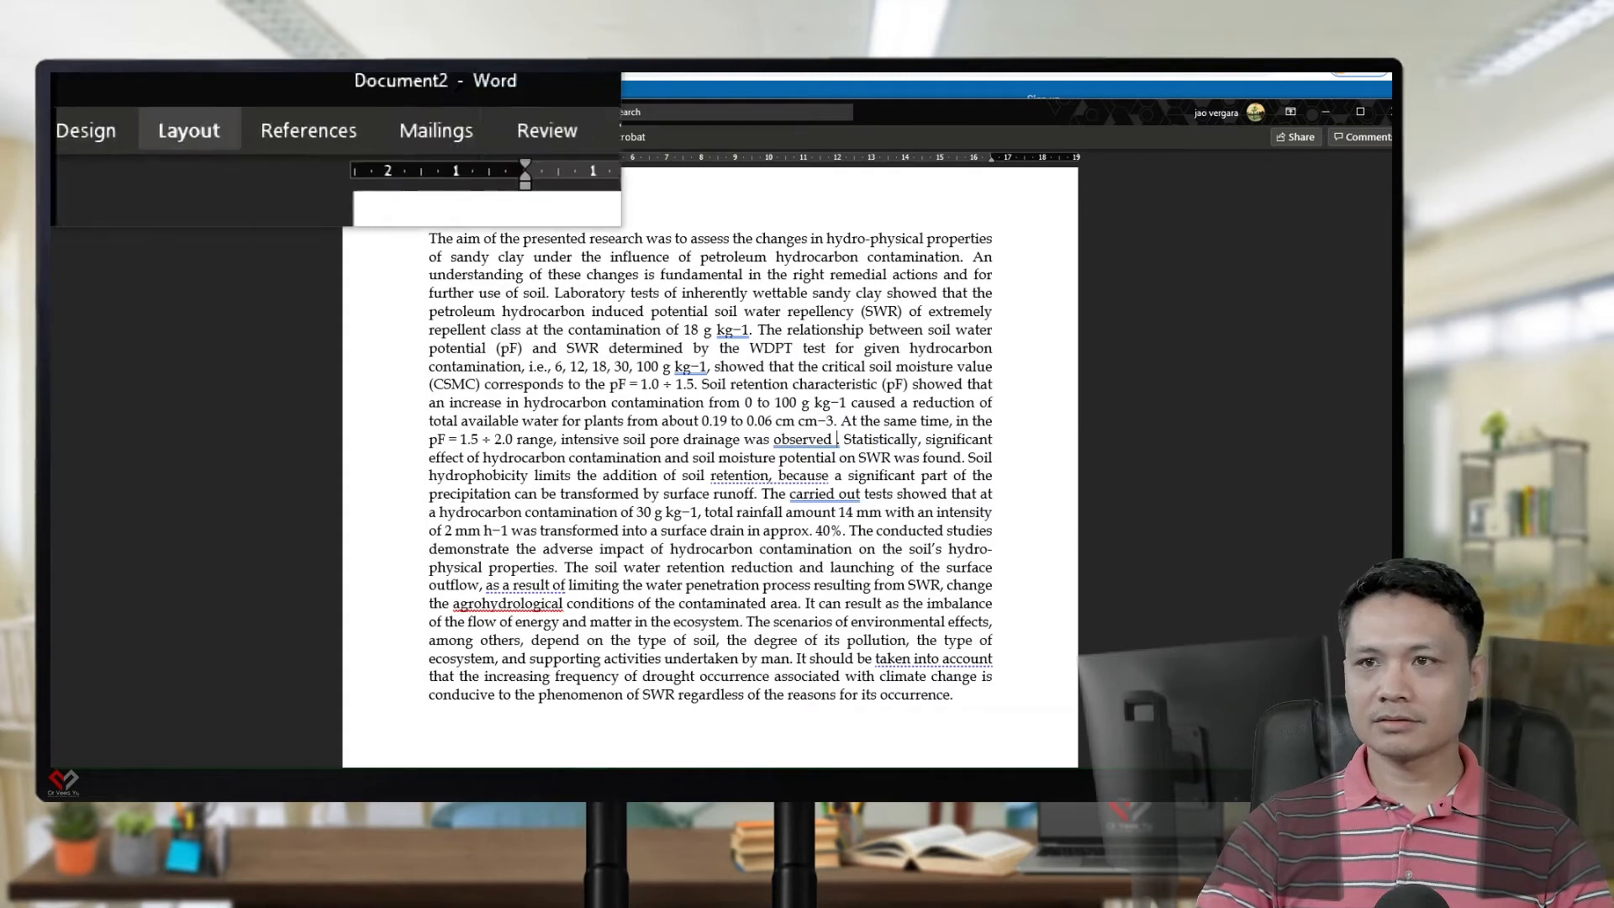
{"action": "left_click", "coordinate": [532, 137]}
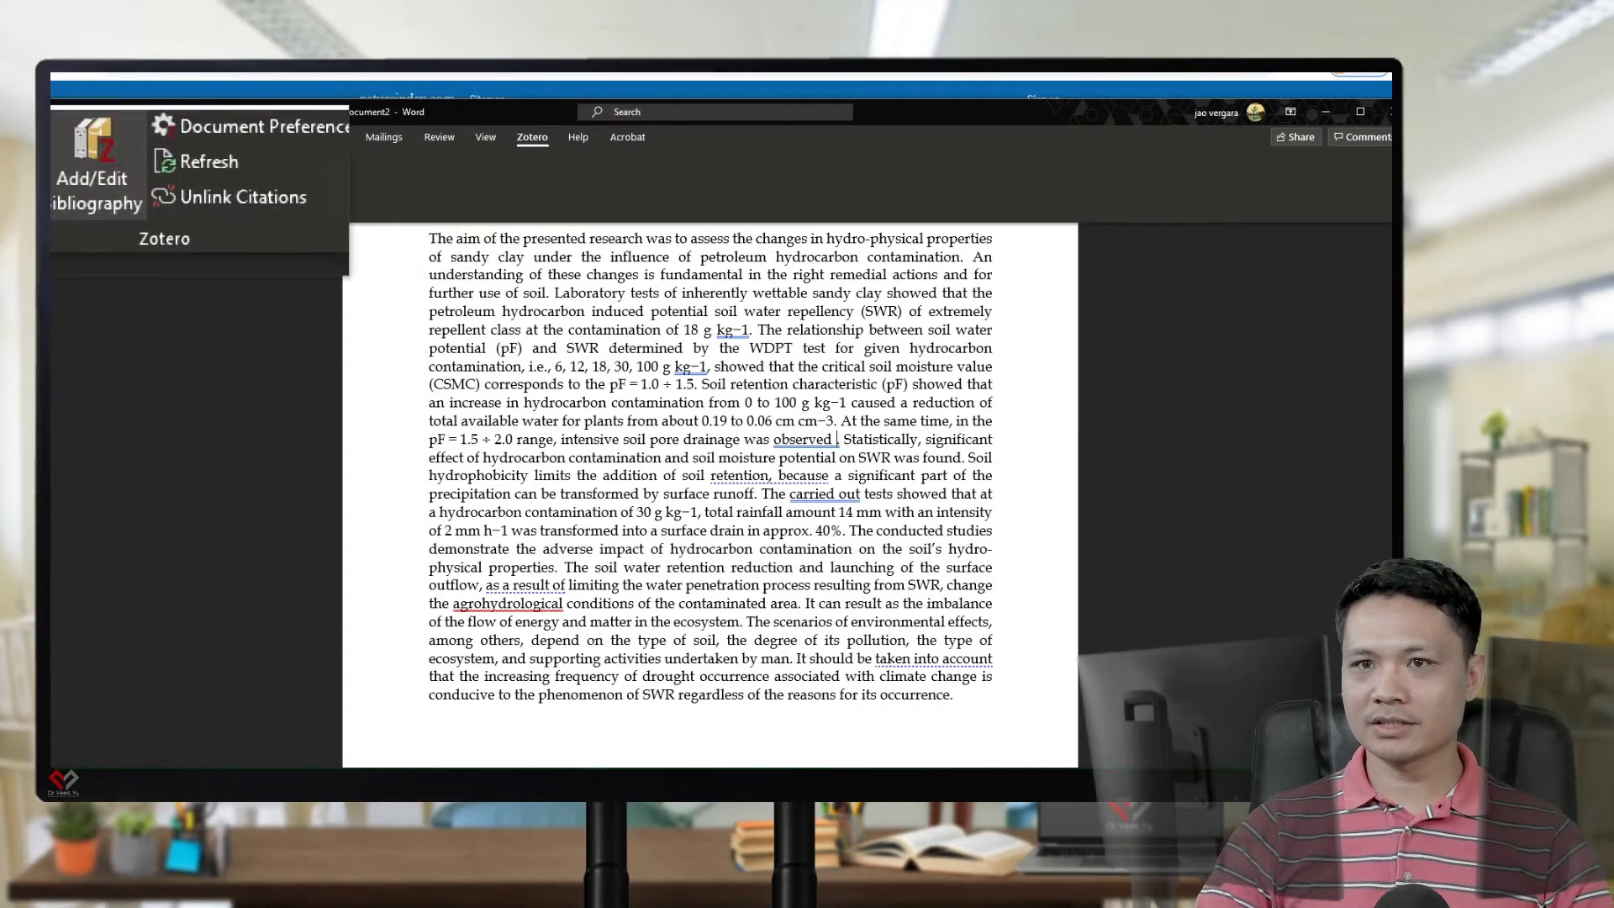
{"action": "left_click", "coordinate": [64, 178]}
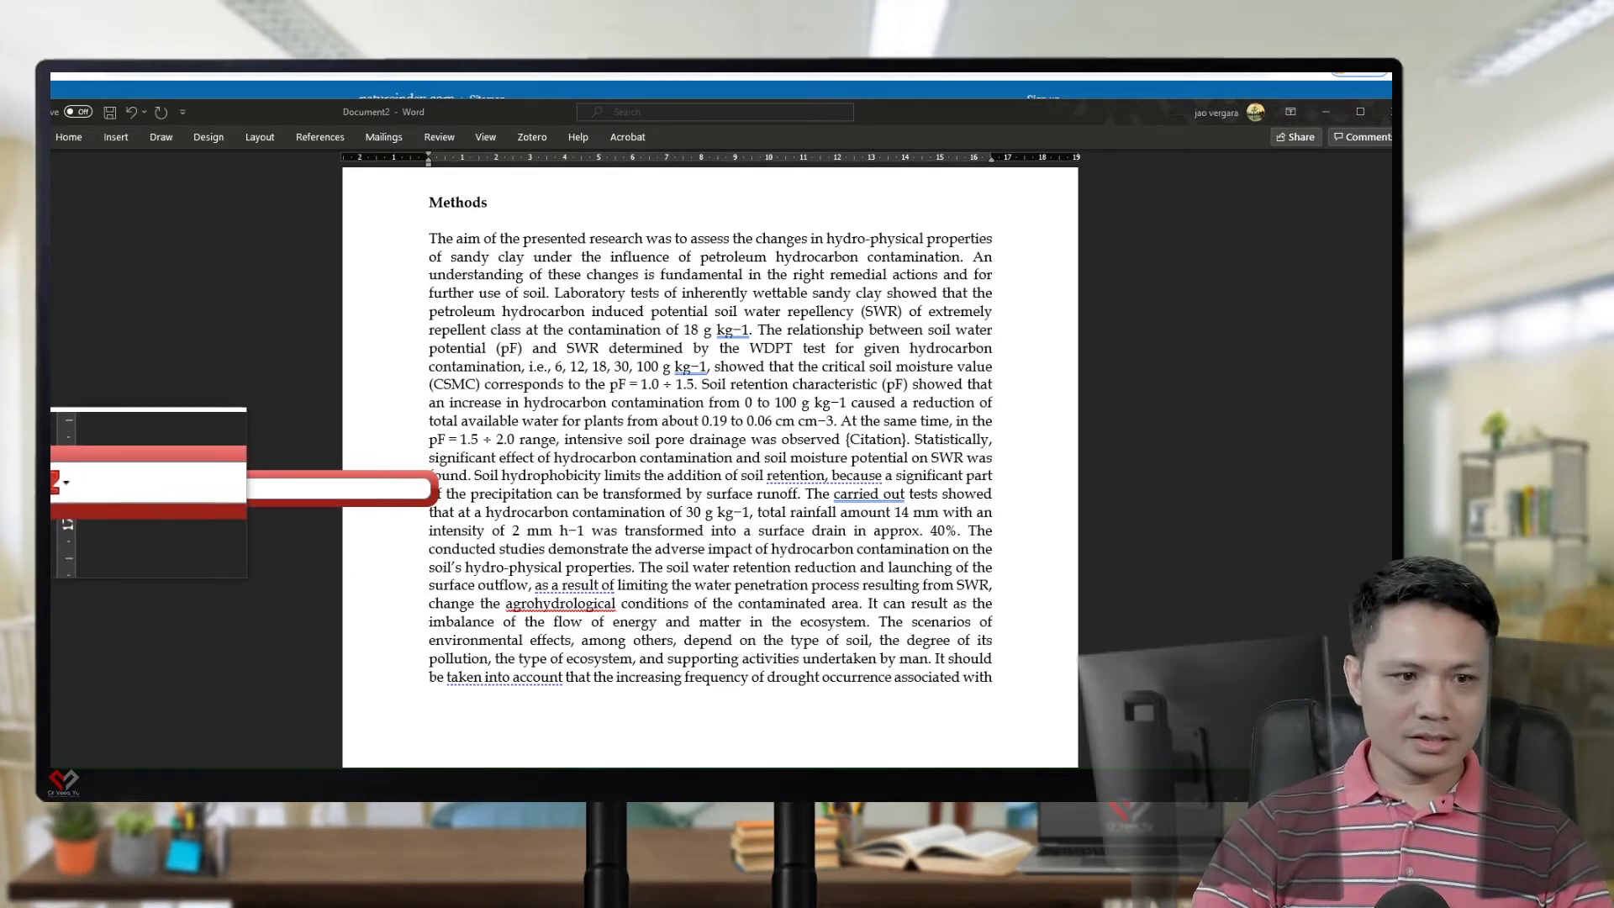
{"action": "key", "text": "alt+Tab"}
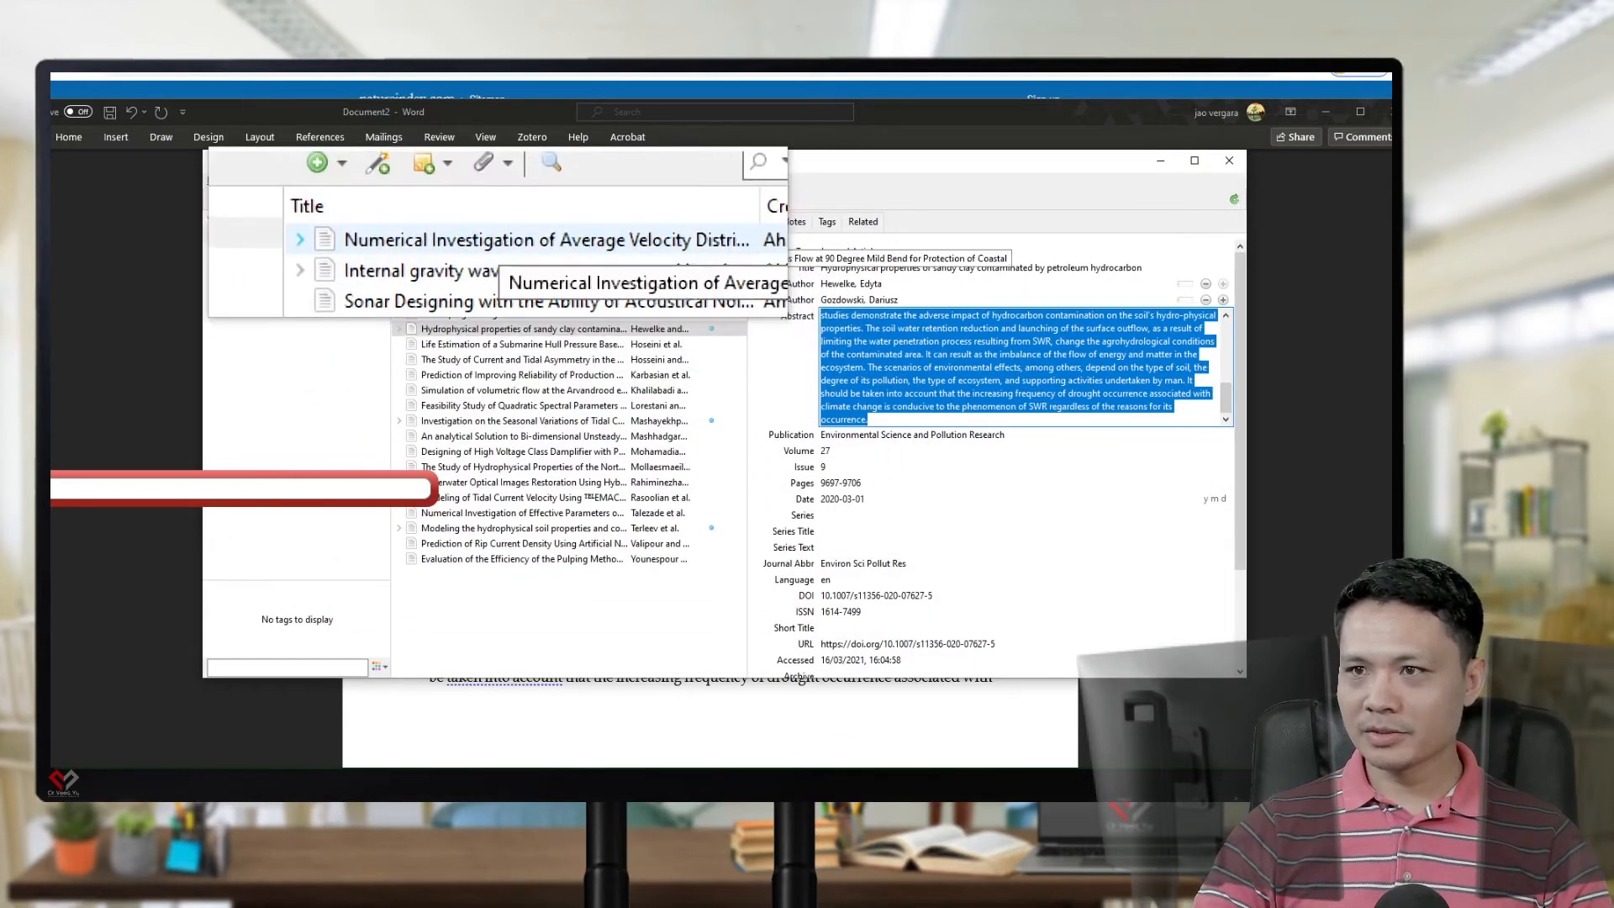
{"action": "left_click", "coordinate": [32, 487]}
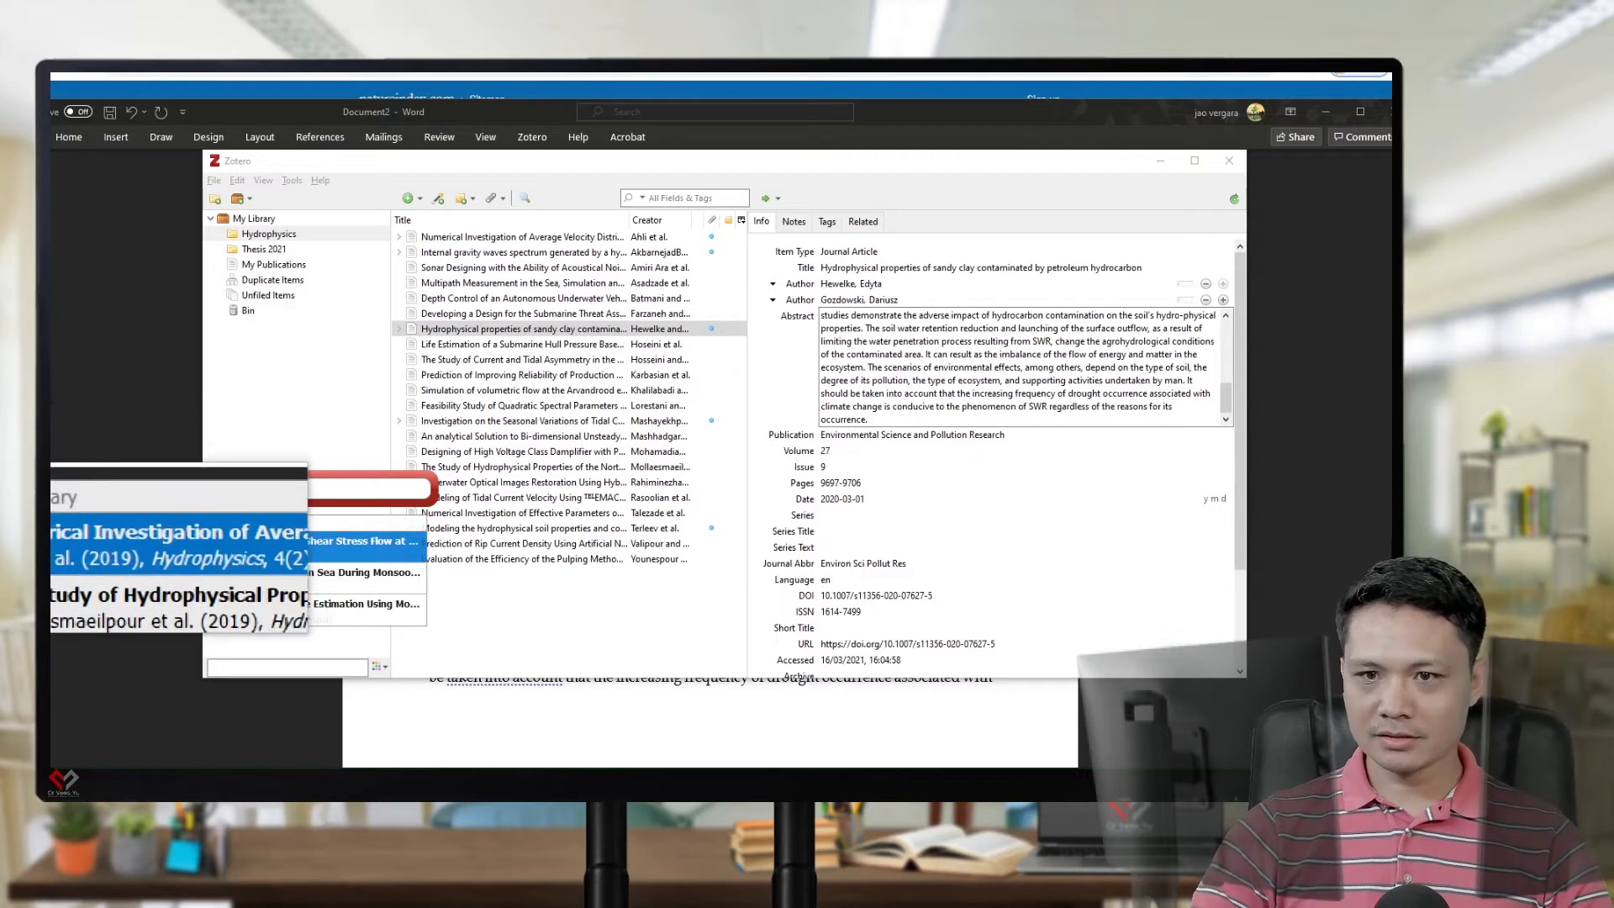
{"action": "key", "text": "Return"}
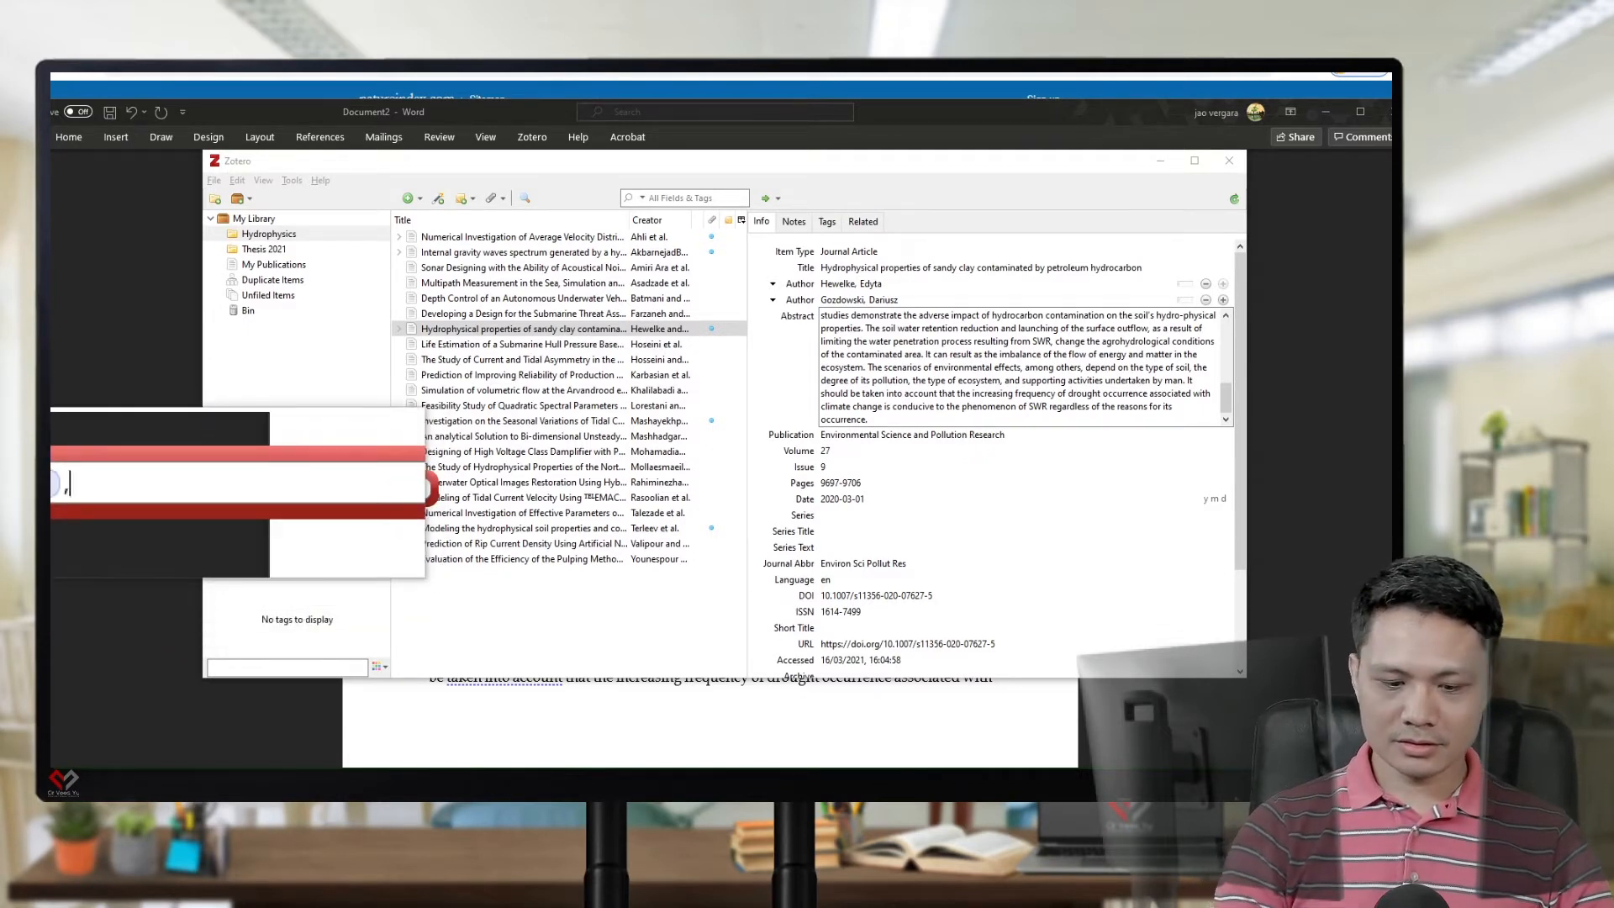
Search "num" to add the "Study of Hydrophysical Properties" article to the citation, and insert it in the Methods paragraph
{"action": "type", "text": ",num"}
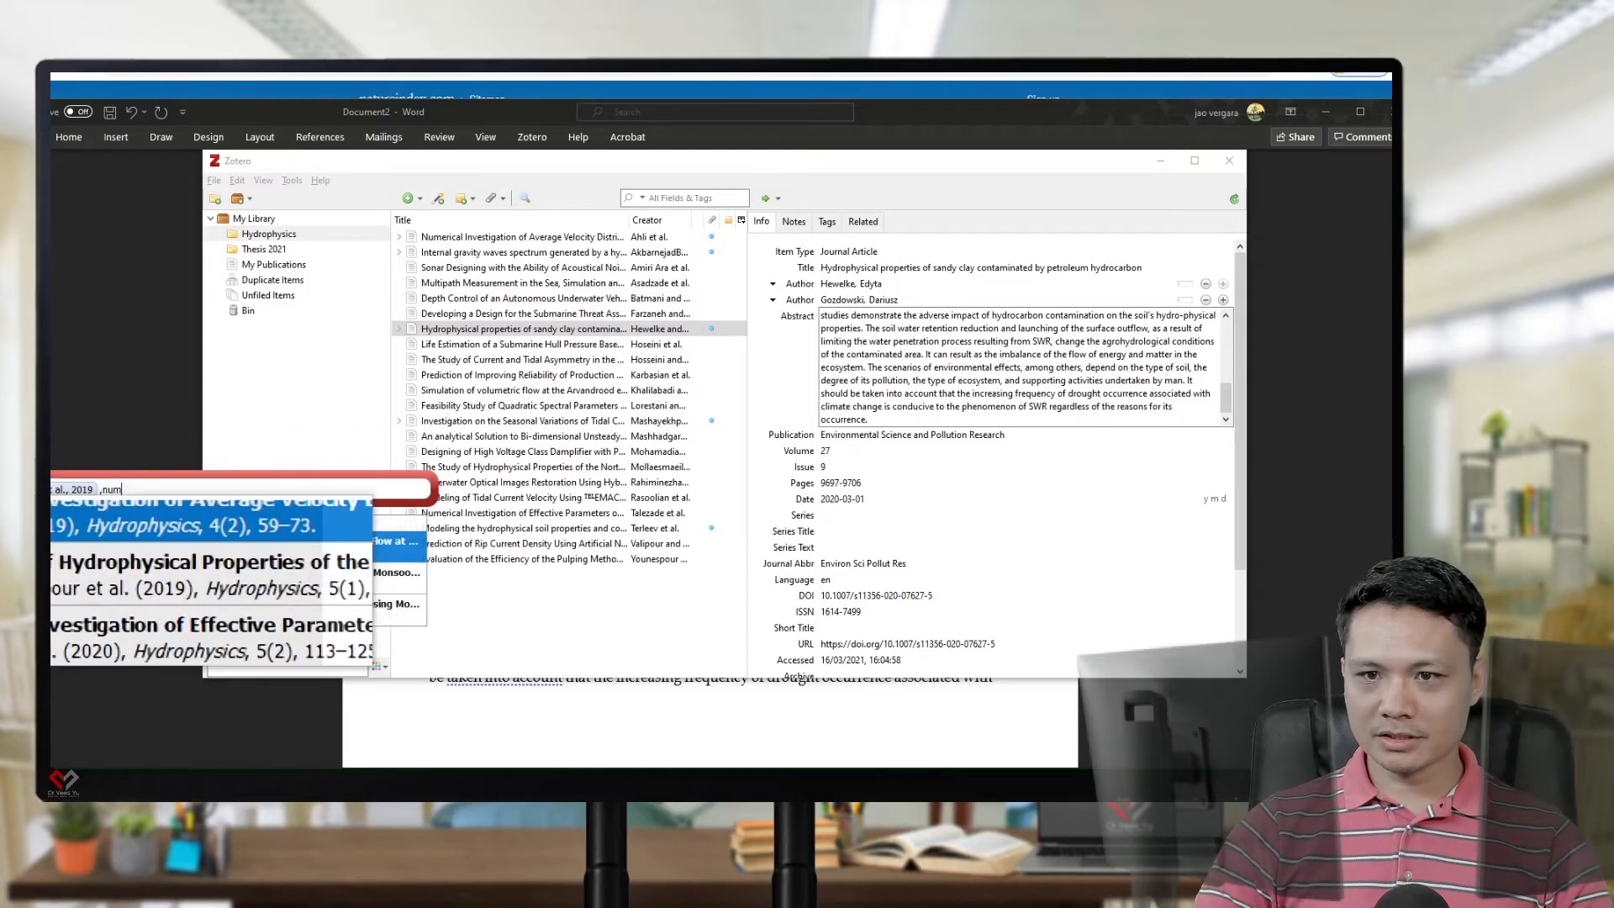
{"action": "key", "text": "Down"}
{"action": "key", "text": "Return"}
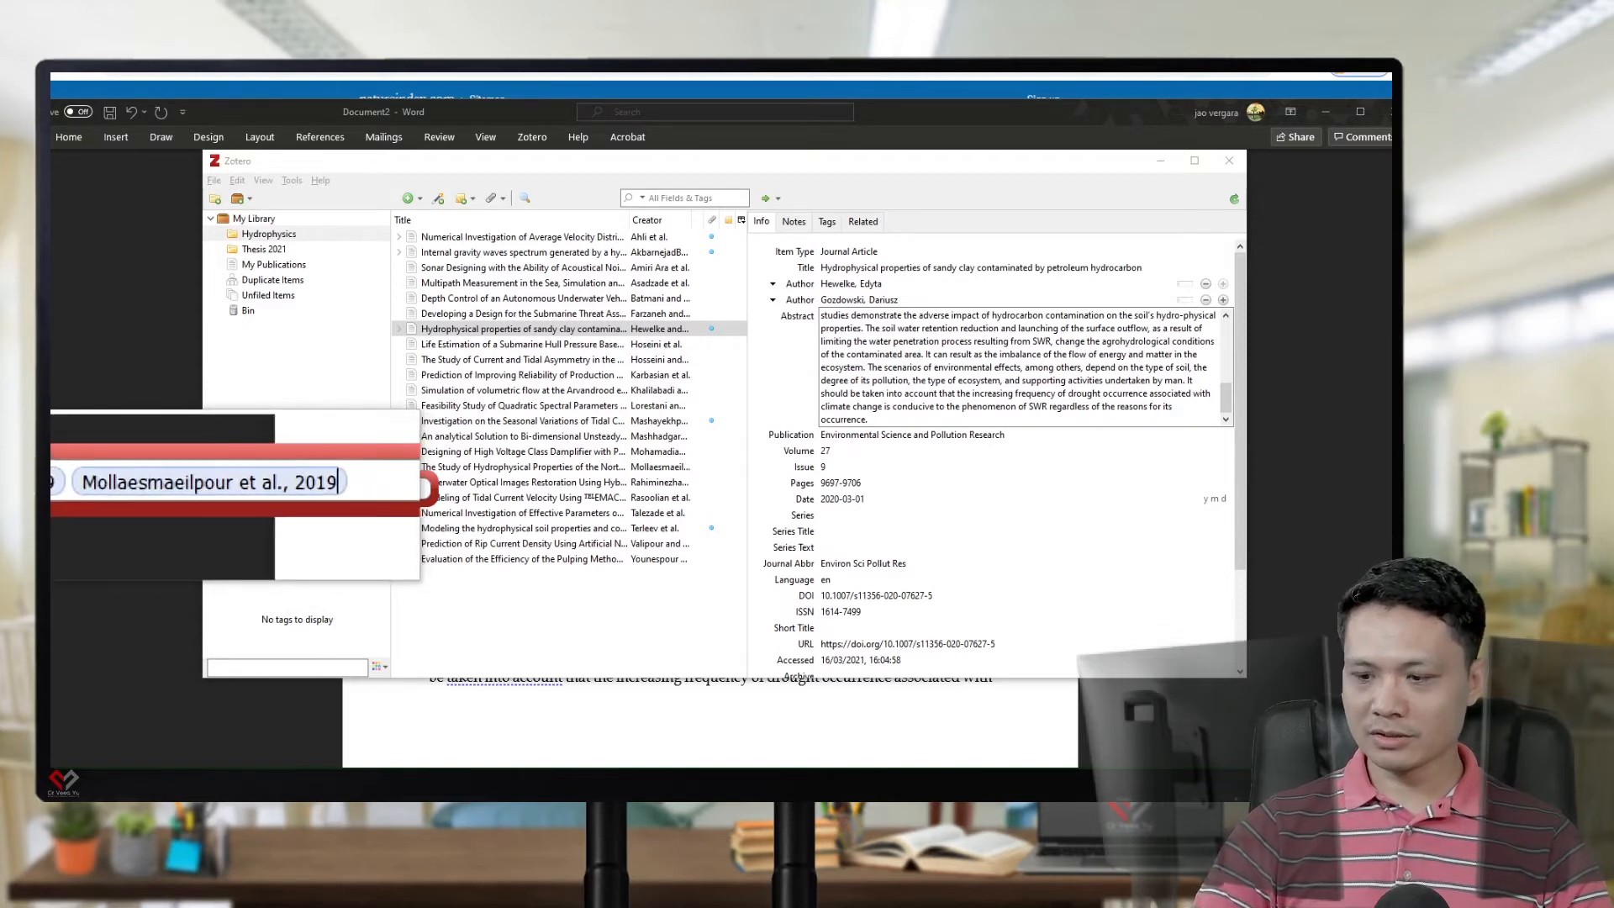
{"action": "key", "text": "Return"}
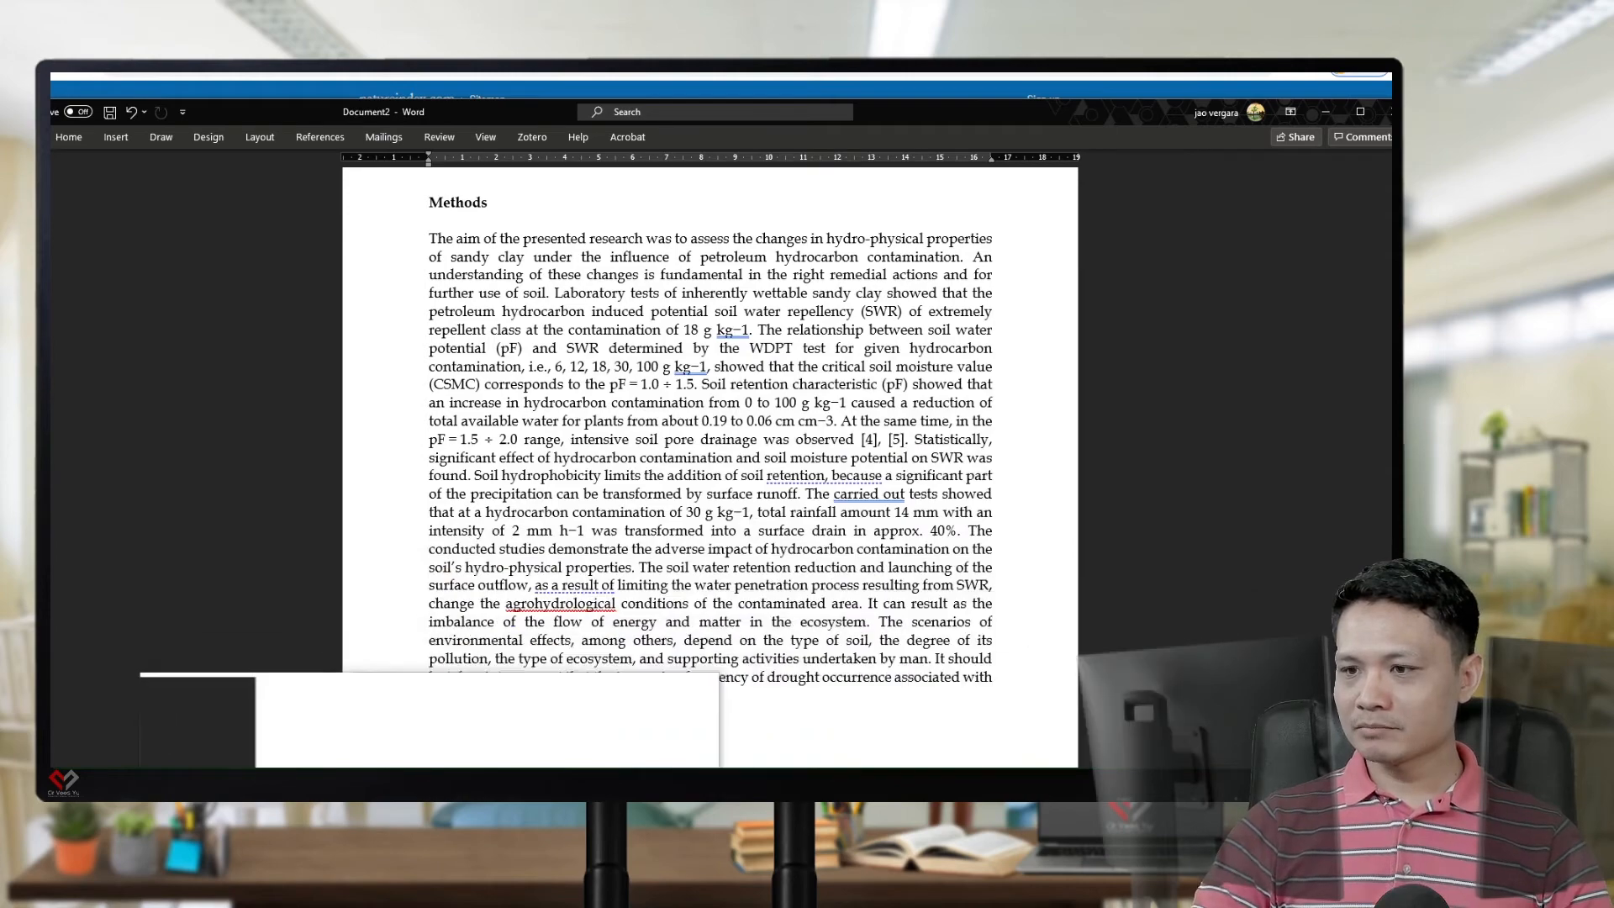
Insert a Zotero citation after "occurrence" in Methods with "An Analytical Solution to Bi-dimensional" and, by searching "mod", the hydrophysical soil properties modeling article
{"action": "scroll", "coordinate": [710, 420], "scroll_direction": "down", "scroll_amount": 2}
{"action": "scroll", "coordinate": [710, 421], "scroll_direction": "down", "scroll_amount": 3}
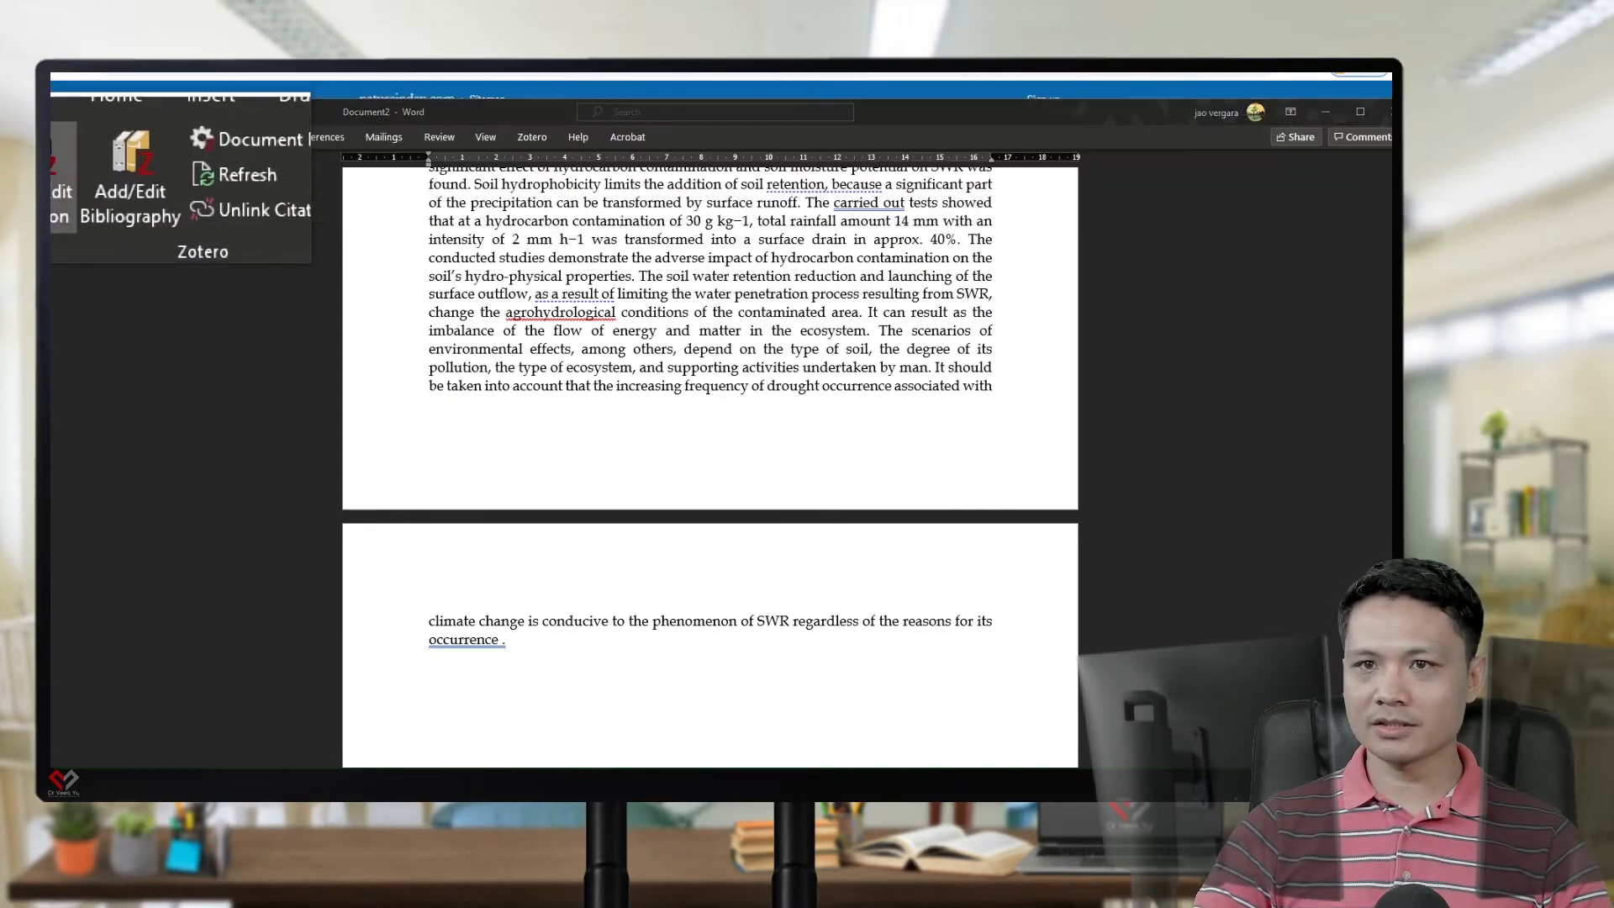
{"action": "left_click", "coordinate": [63, 178]}
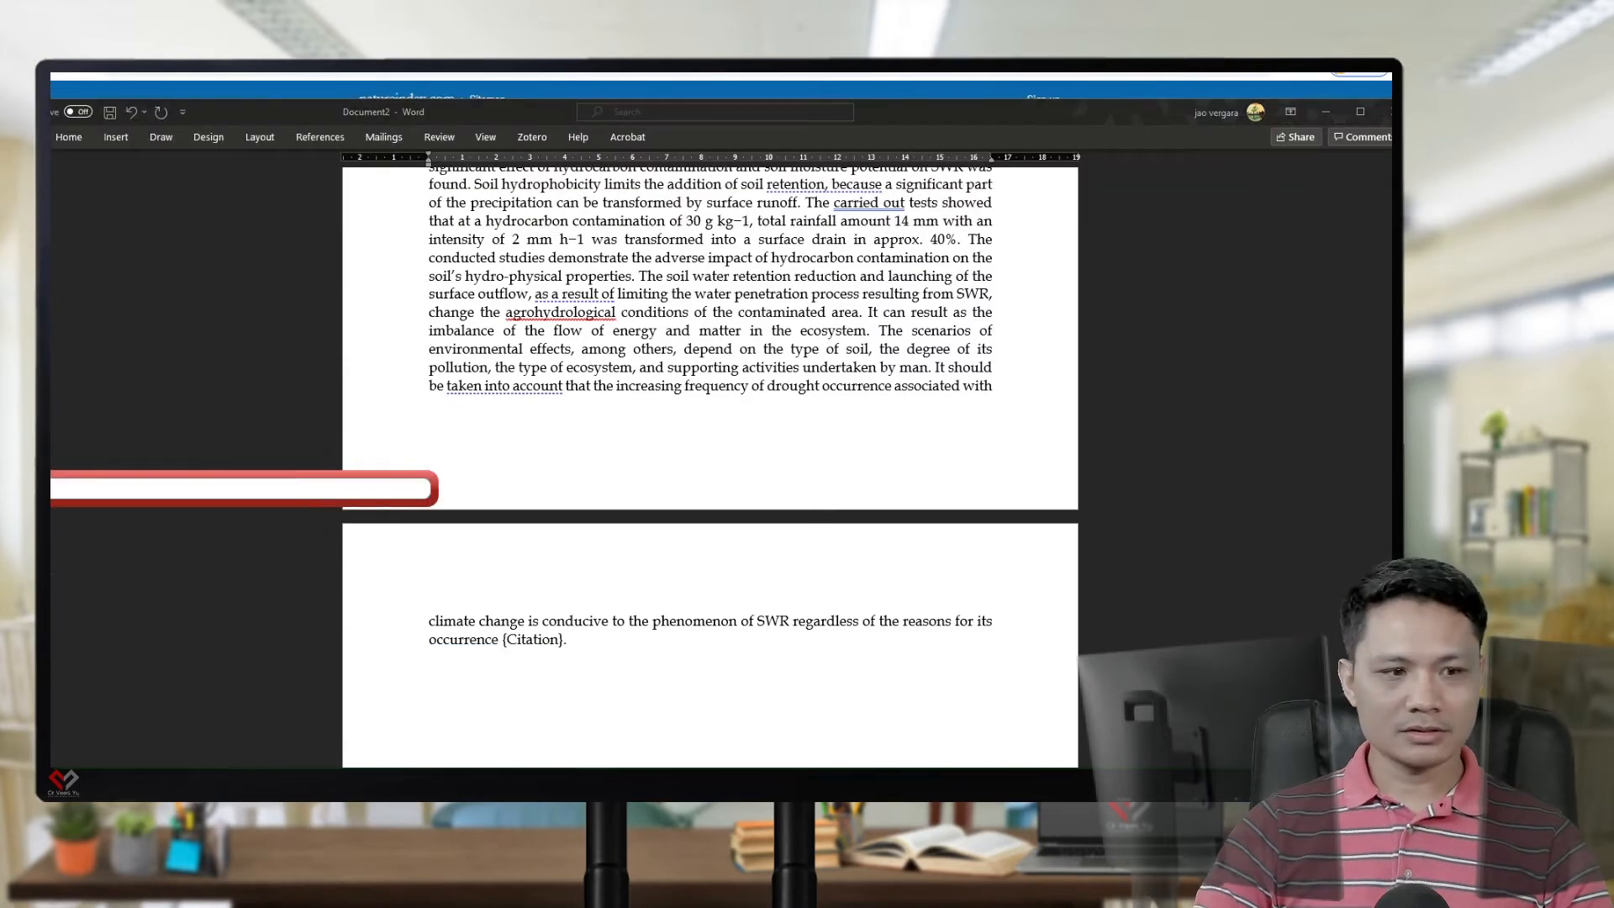
{"action": "left_click", "coordinate": [513, 889]}
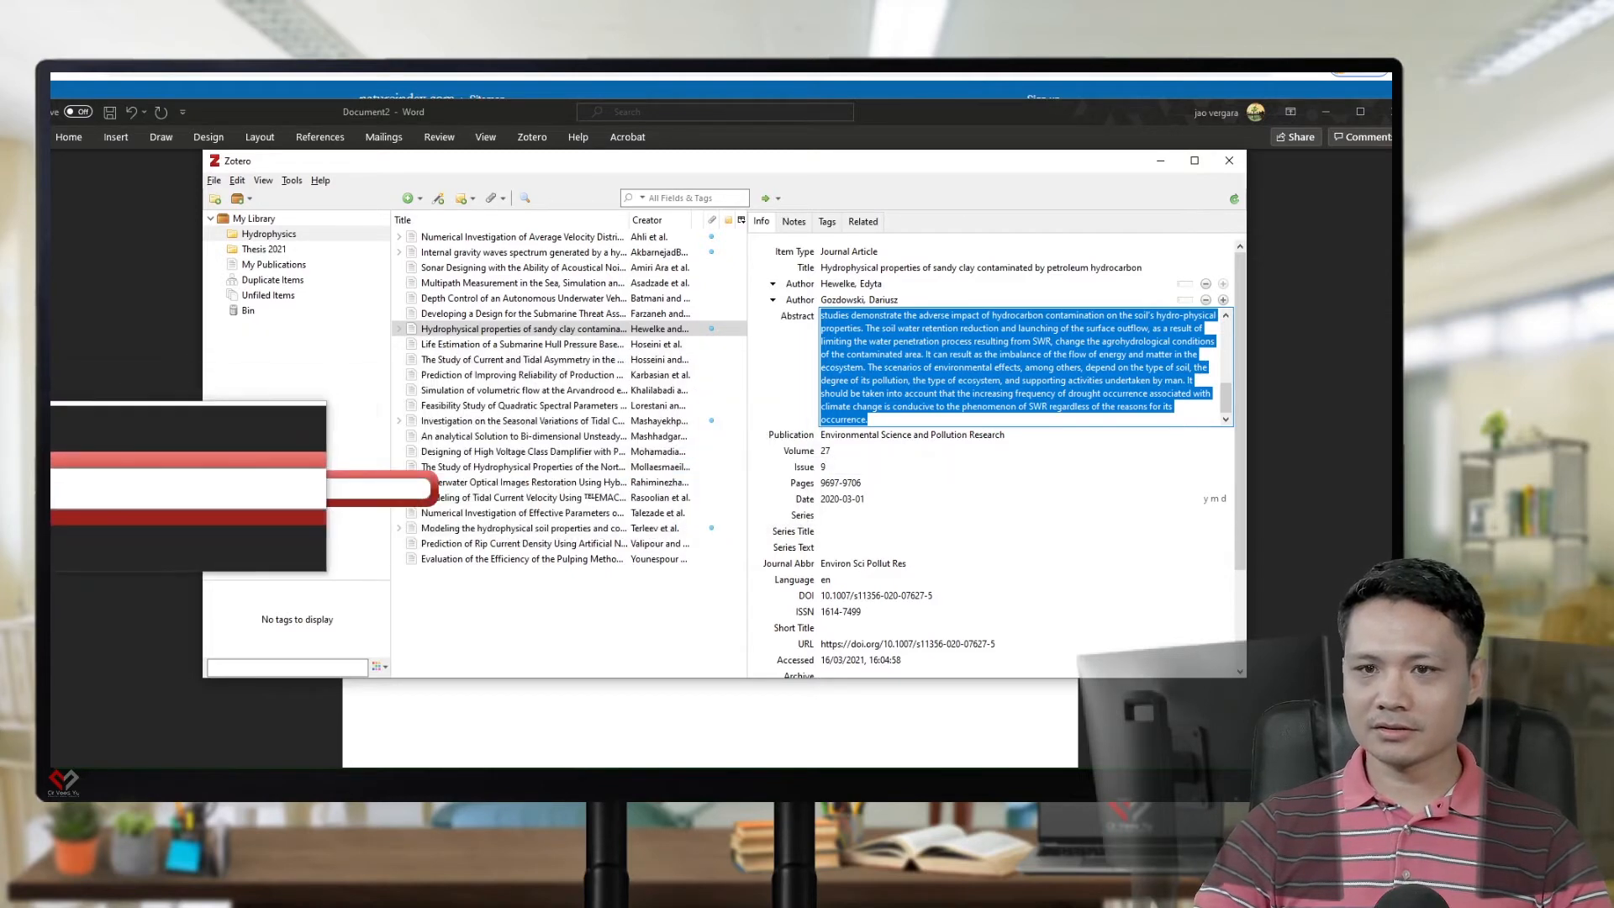
{"action": "left_click", "coordinate": [51, 487]}
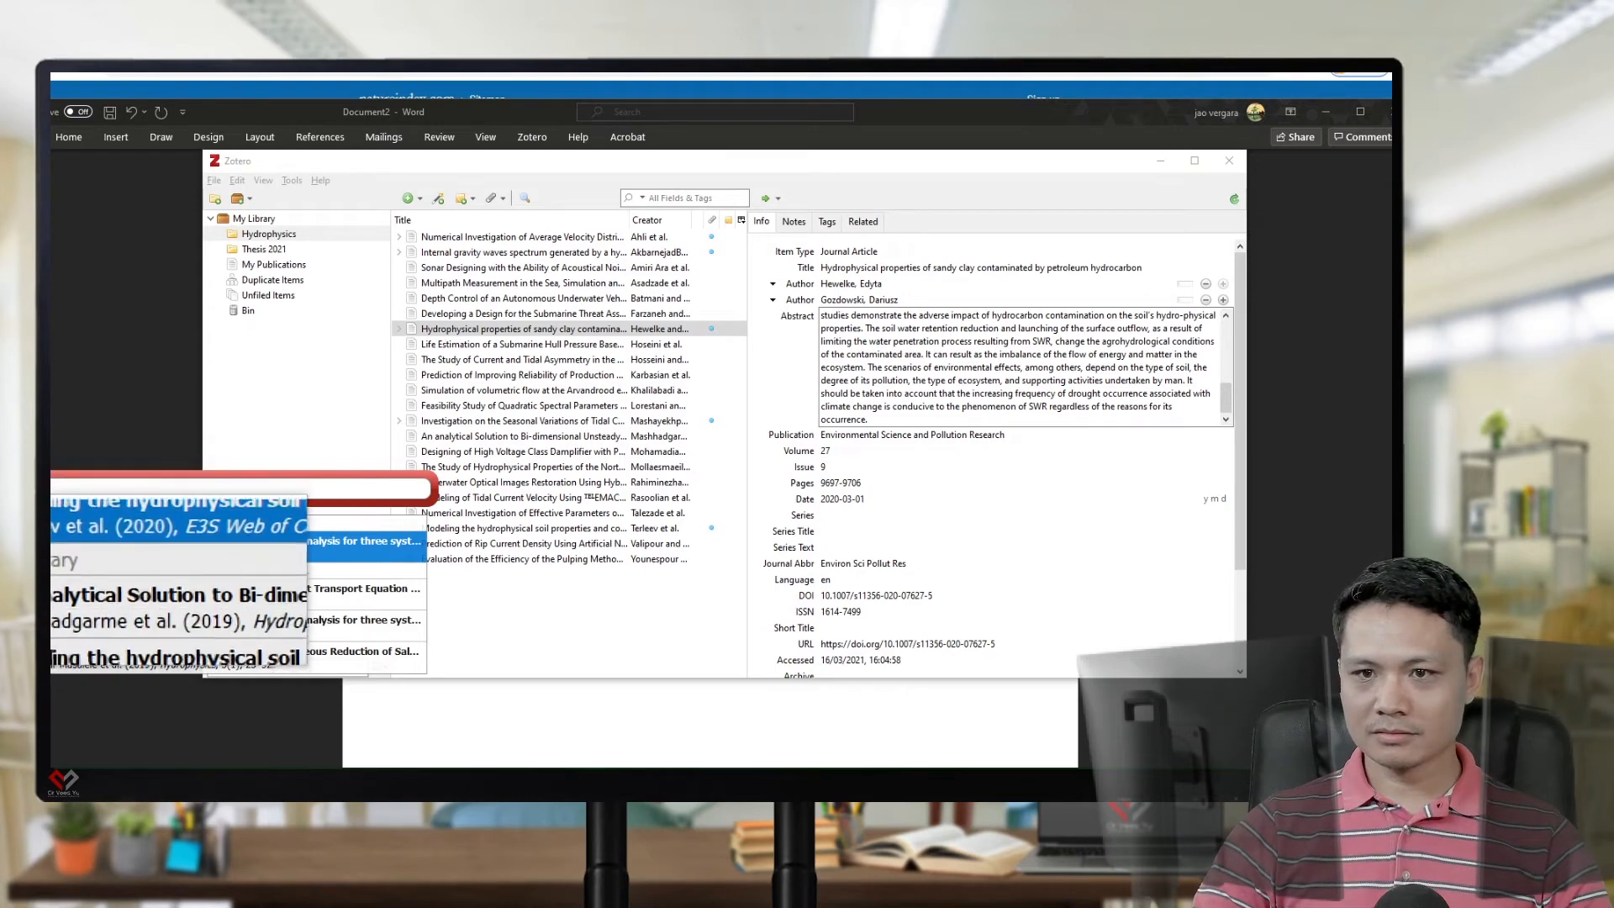
{"action": "left_click", "coordinate": [84, 594]}
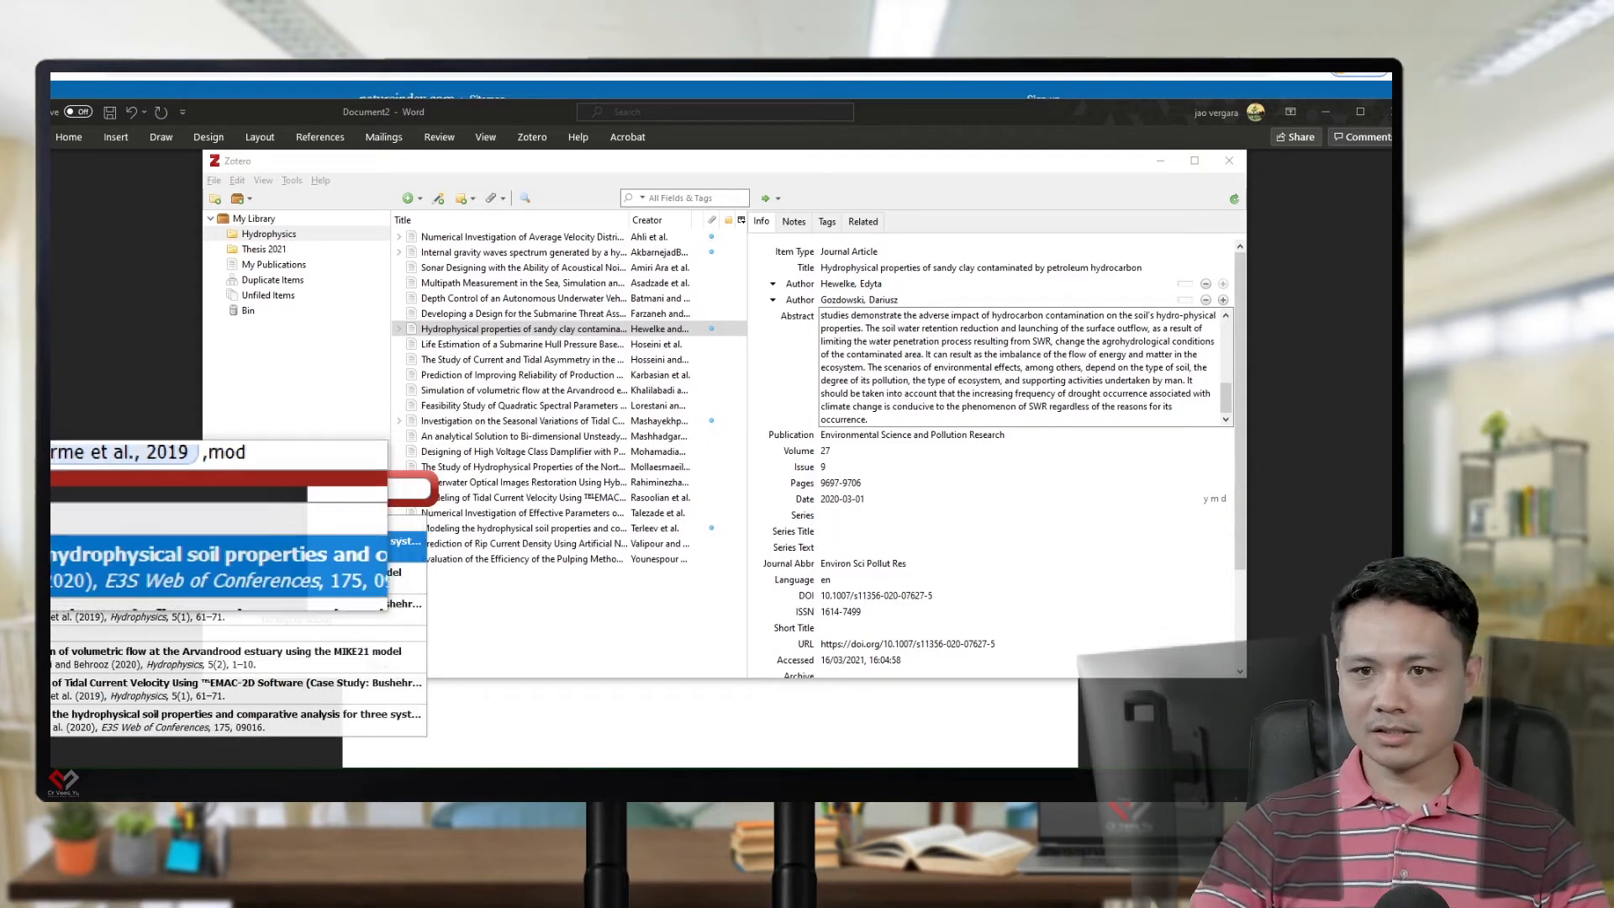
{"action": "left_click", "coordinate": [52, 542]}
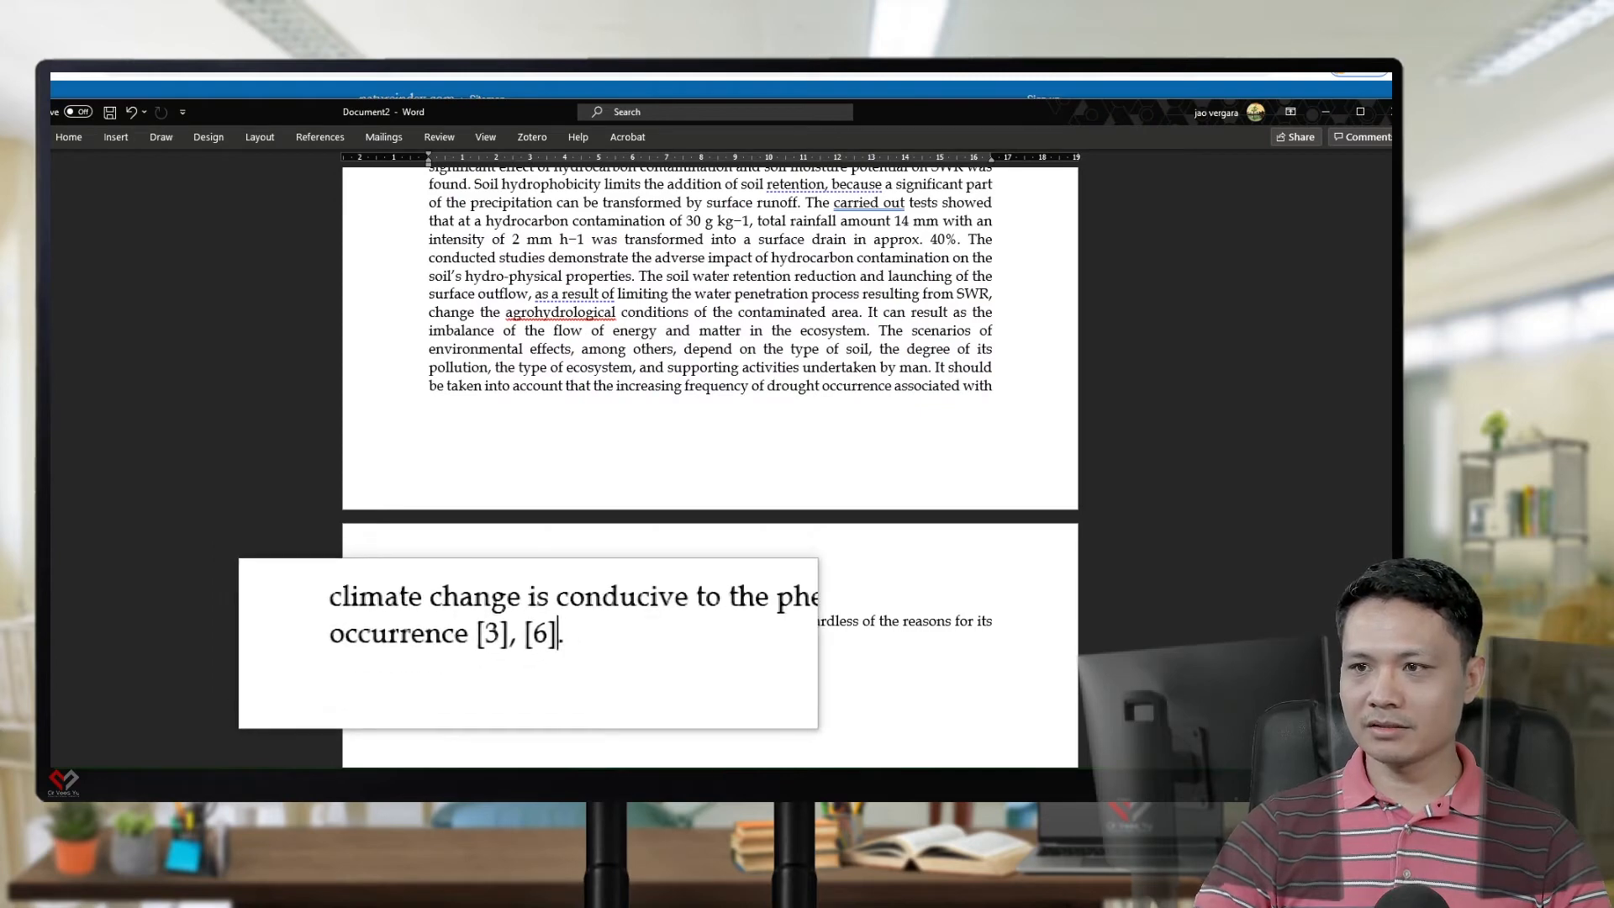
Add a bold "Results and Discussion" heading below the end of the Methods text
{"action": "scroll", "coordinate": [711, 337], "scroll_direction": "down", "scroll_amount": 1}
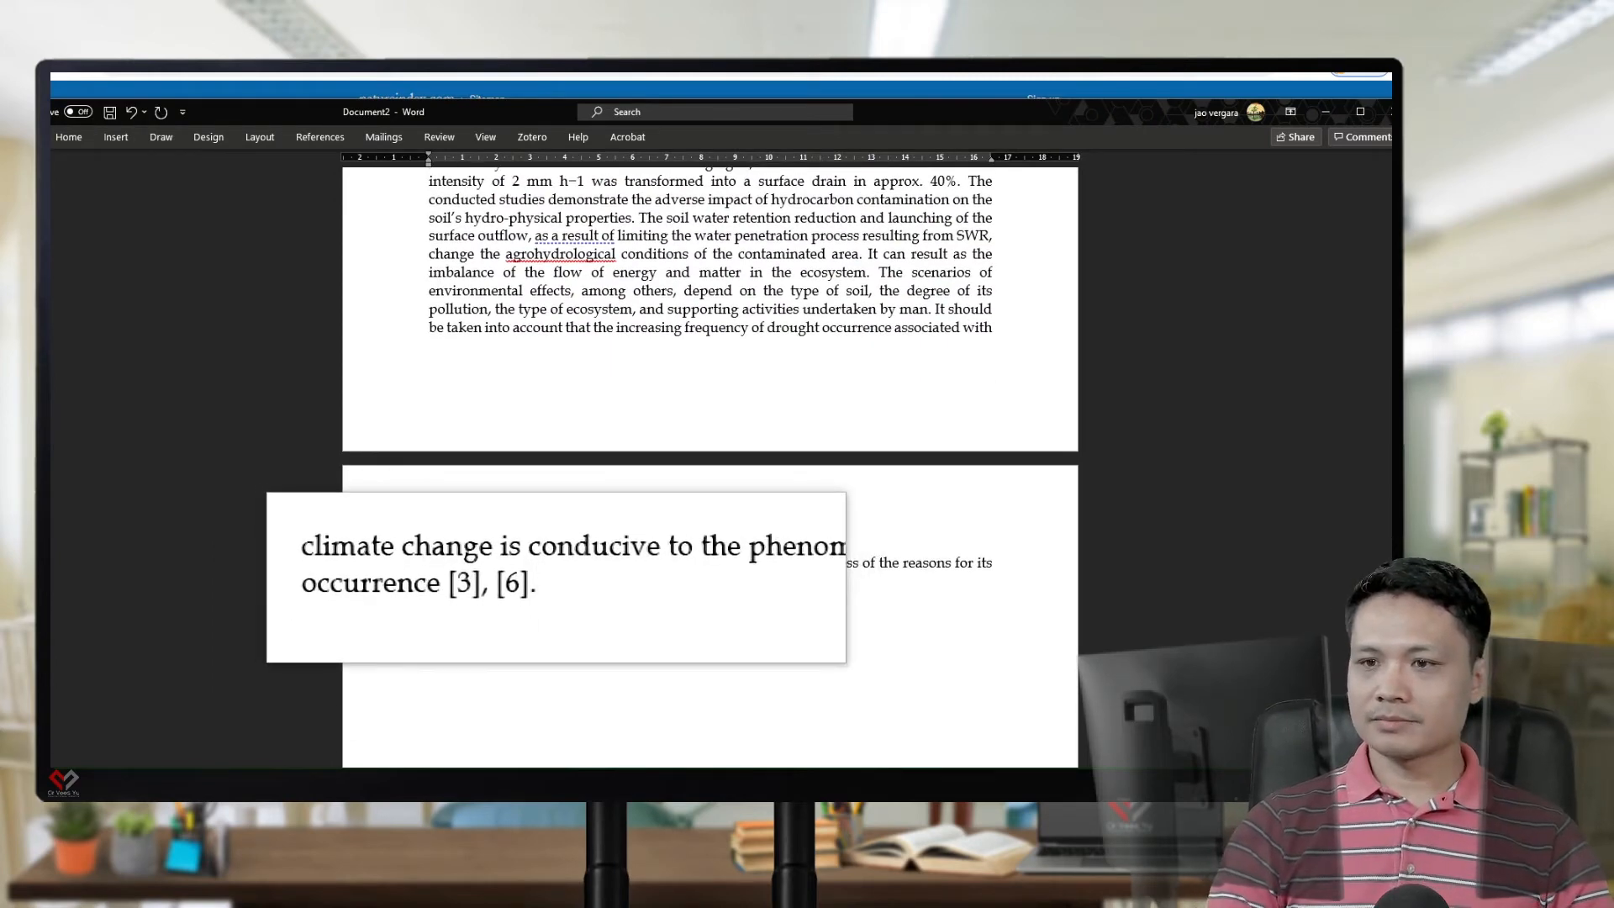
{"action": "scroll", "coordinate": [571, 588], "scroll_direction": "down", "scroll_amount": 5}
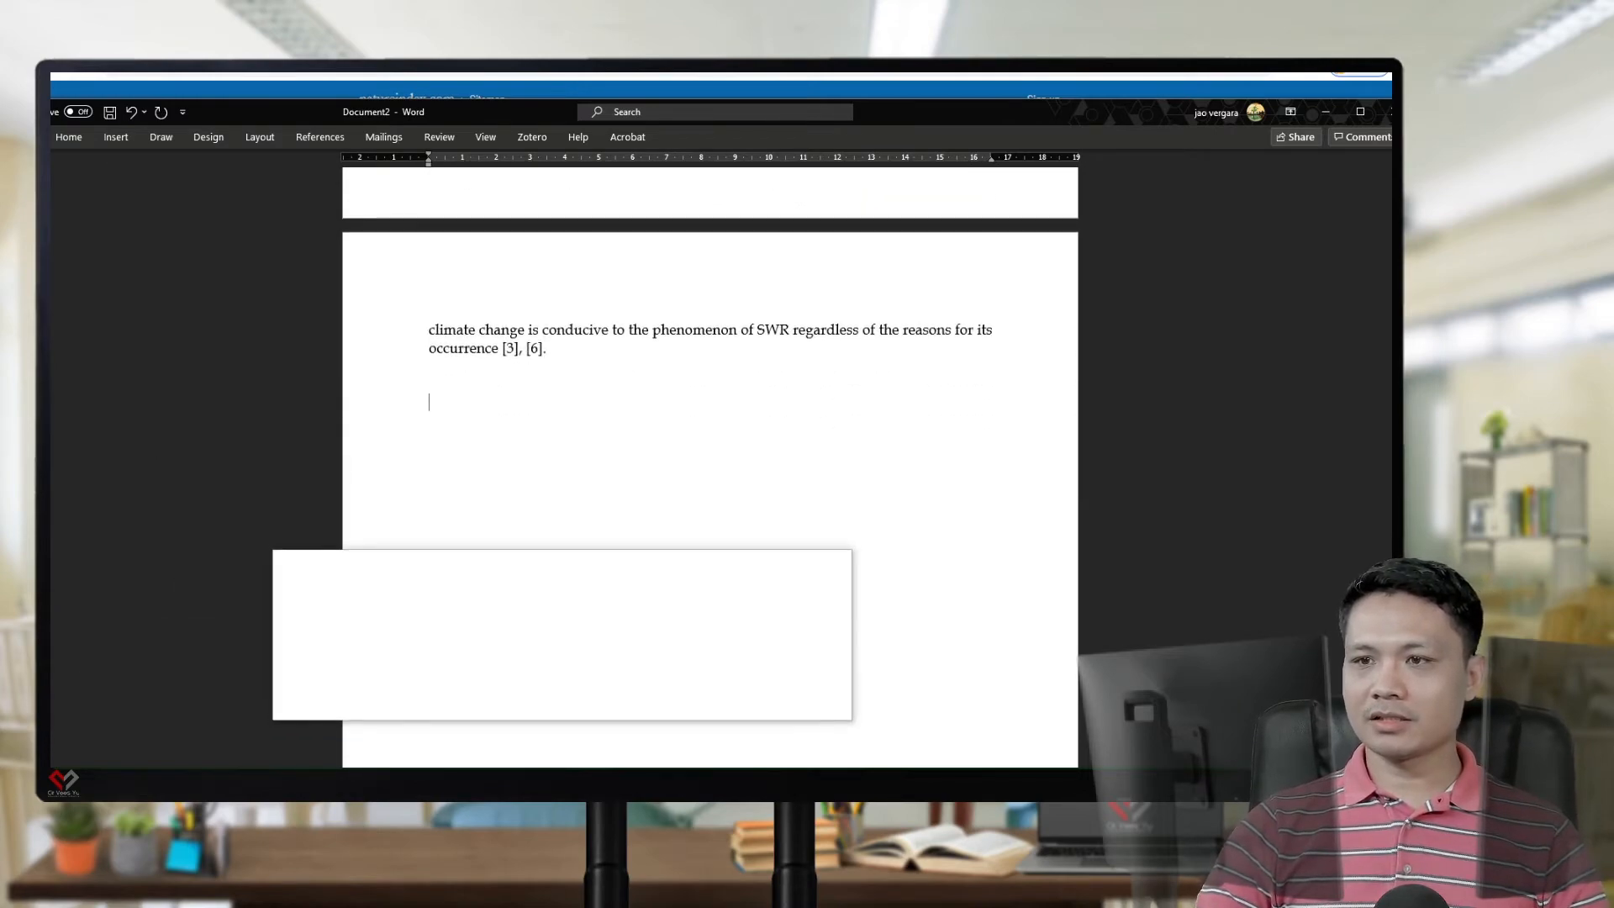
{"action": "scroll", "coordinate": [563, 634], "scroll_direction": "up", "scroll_amount": 6}
{"action": "scroll", "coordinate": [711, 378], "scroll_direction": "down", "scroll_amount": 5}
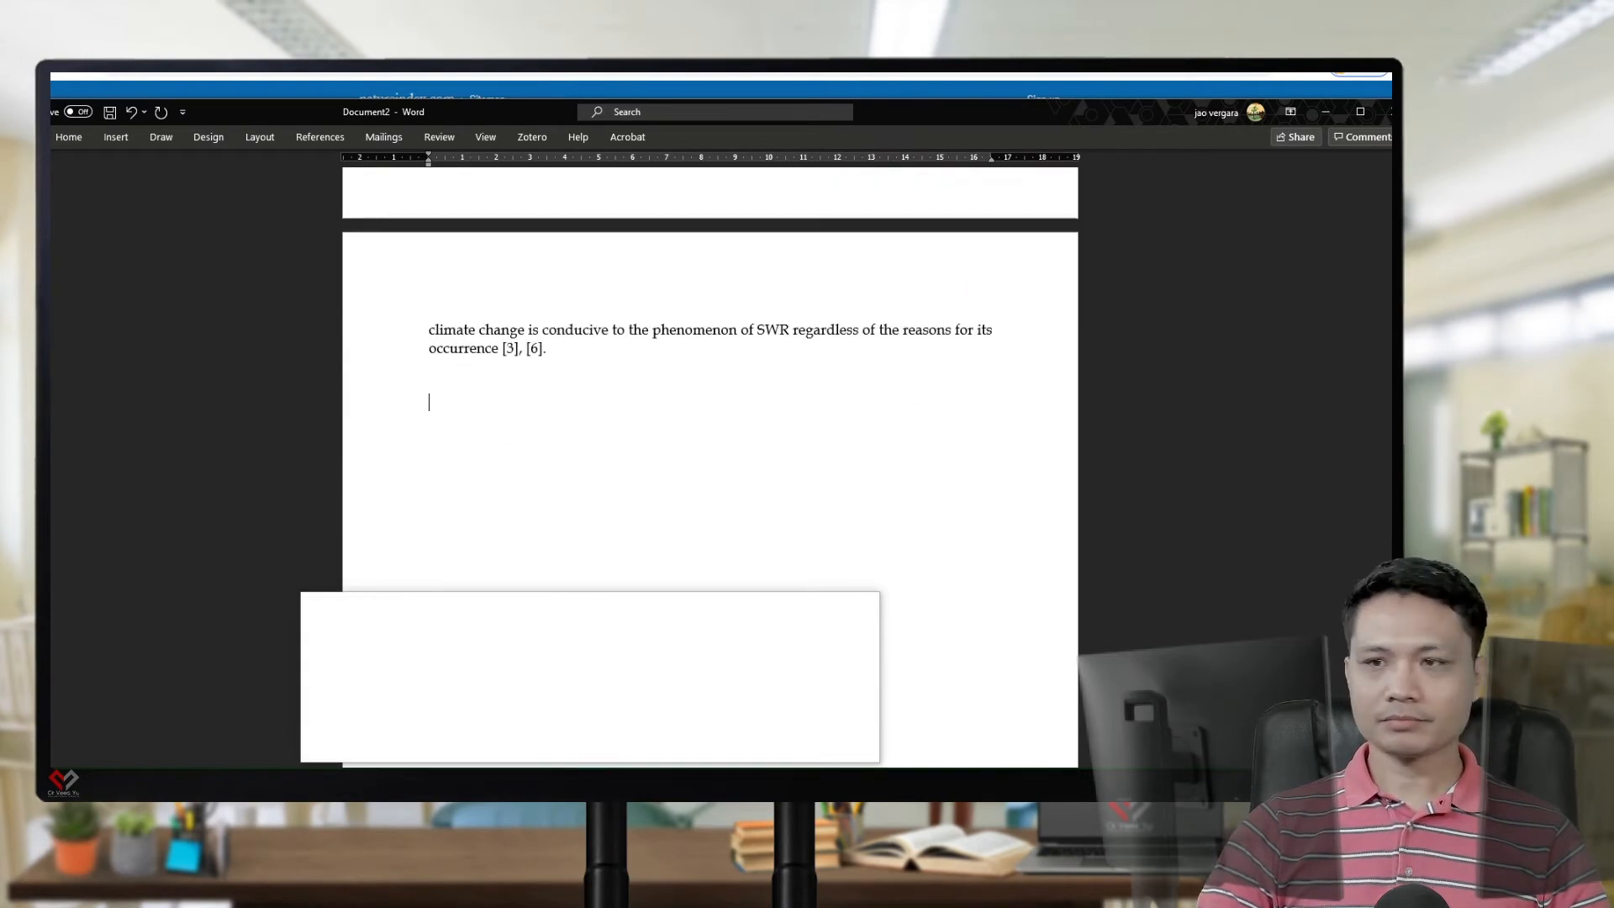
{"action": "scroll", "coordinate": [710, 378], "scroll_direction": "up", "scroll_amount": 7}
{"action": "scroll", "coordinate": [711, 420], "scroll_direction": "up", "scroll_amount": 13}
{"action": "scroll", "coordinate": [711, 420], "scroll_direction": "down", "scroll_amount": 5}
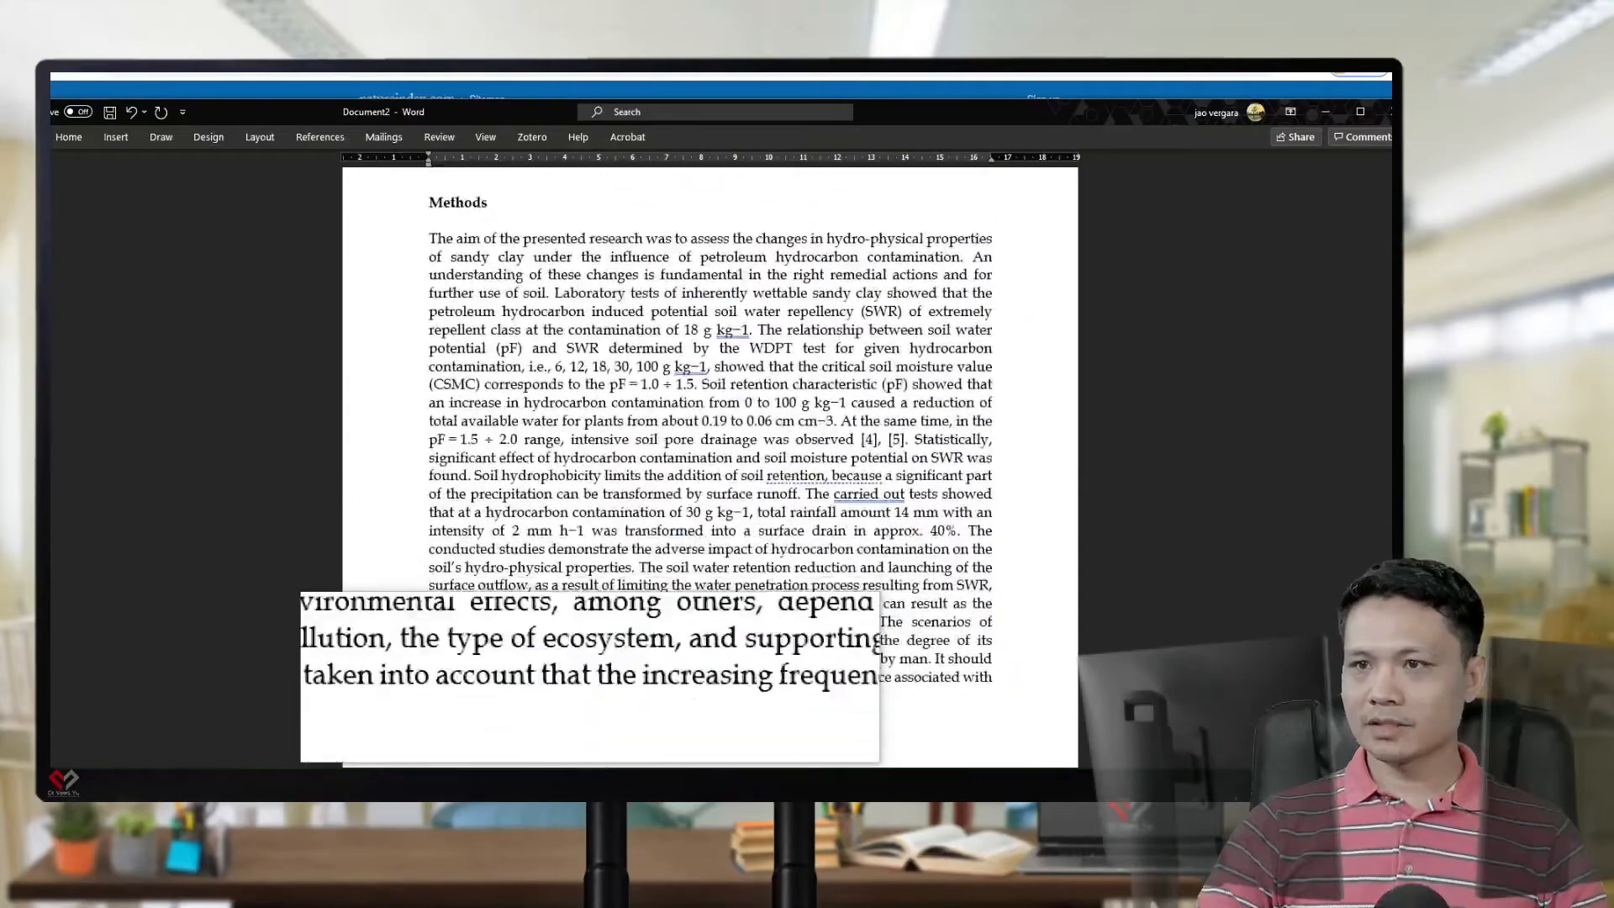
{"action": "scroll", "coordinate": [710, 420], "scroll_direction": "up", "scroll_amount": 5}
{"action": "scroll", "coordinate": [710, 421], "scroll_direction": "down", "scroll_amount": 15}
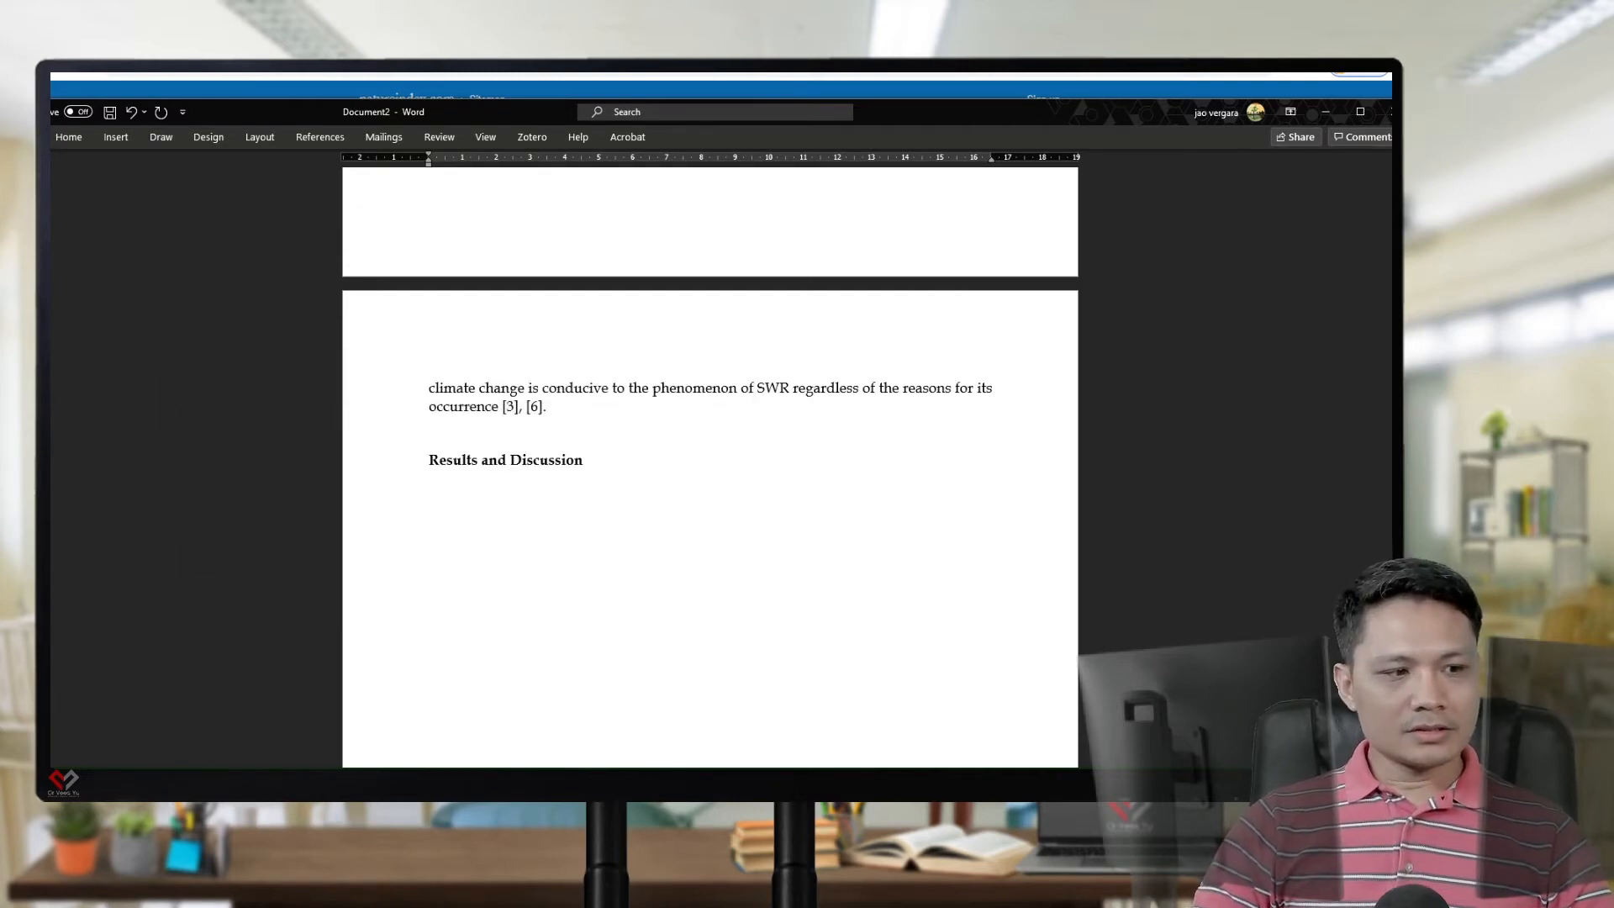
Switch to Zotero and copy the abstract of the "Modeling the hydrophysical soil properties" article
{"action": "key", "text": "alt+Tab"}
{"action": "left_click", "coordinate": [512, 451]}
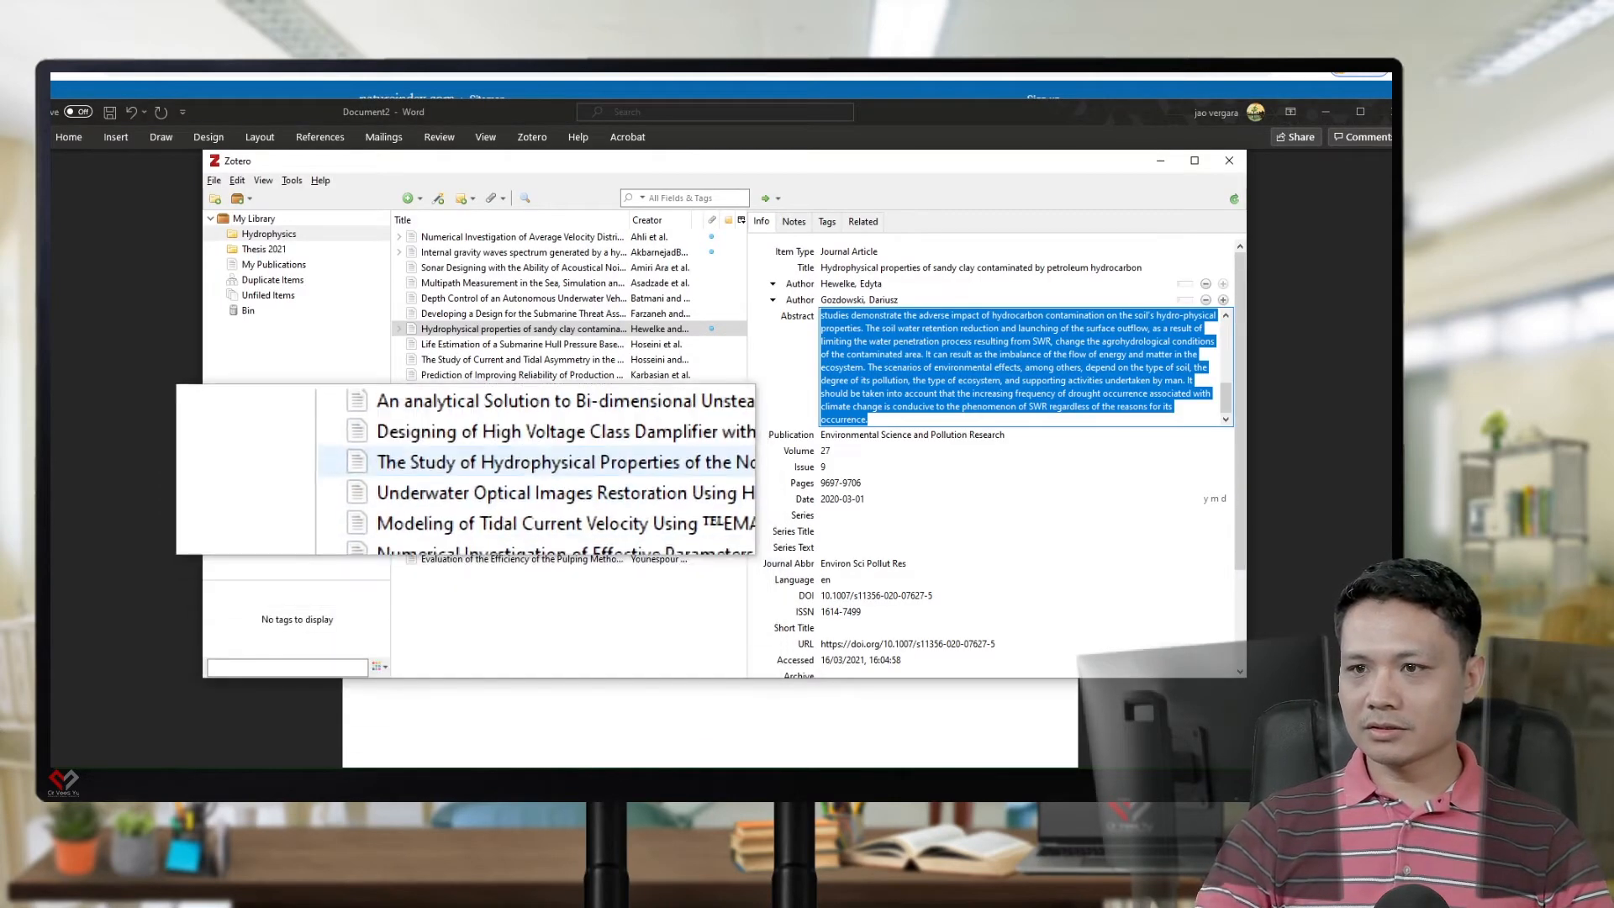
{"action": "left_click", "coordinate": [476, 435]}
{"action": "key", "text": "Down"}
{"action": "key", "text": "Down"}
{"action": "key", "text": "Down"}
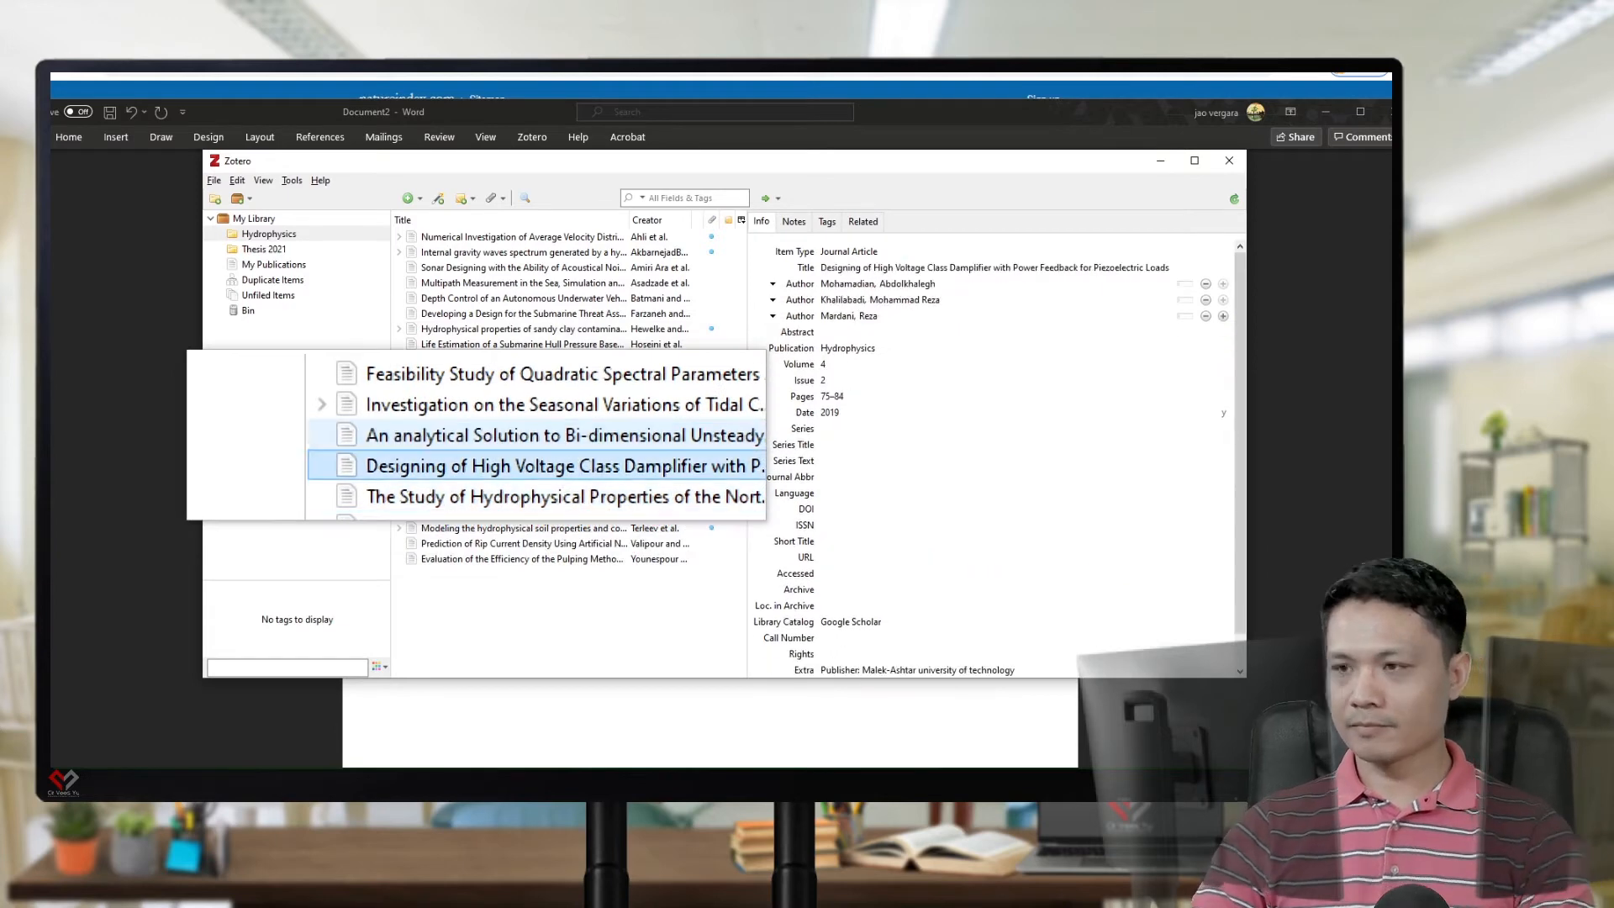
{"action": "key", "text": "Down"}
{"action": "key", "text": "Down"}
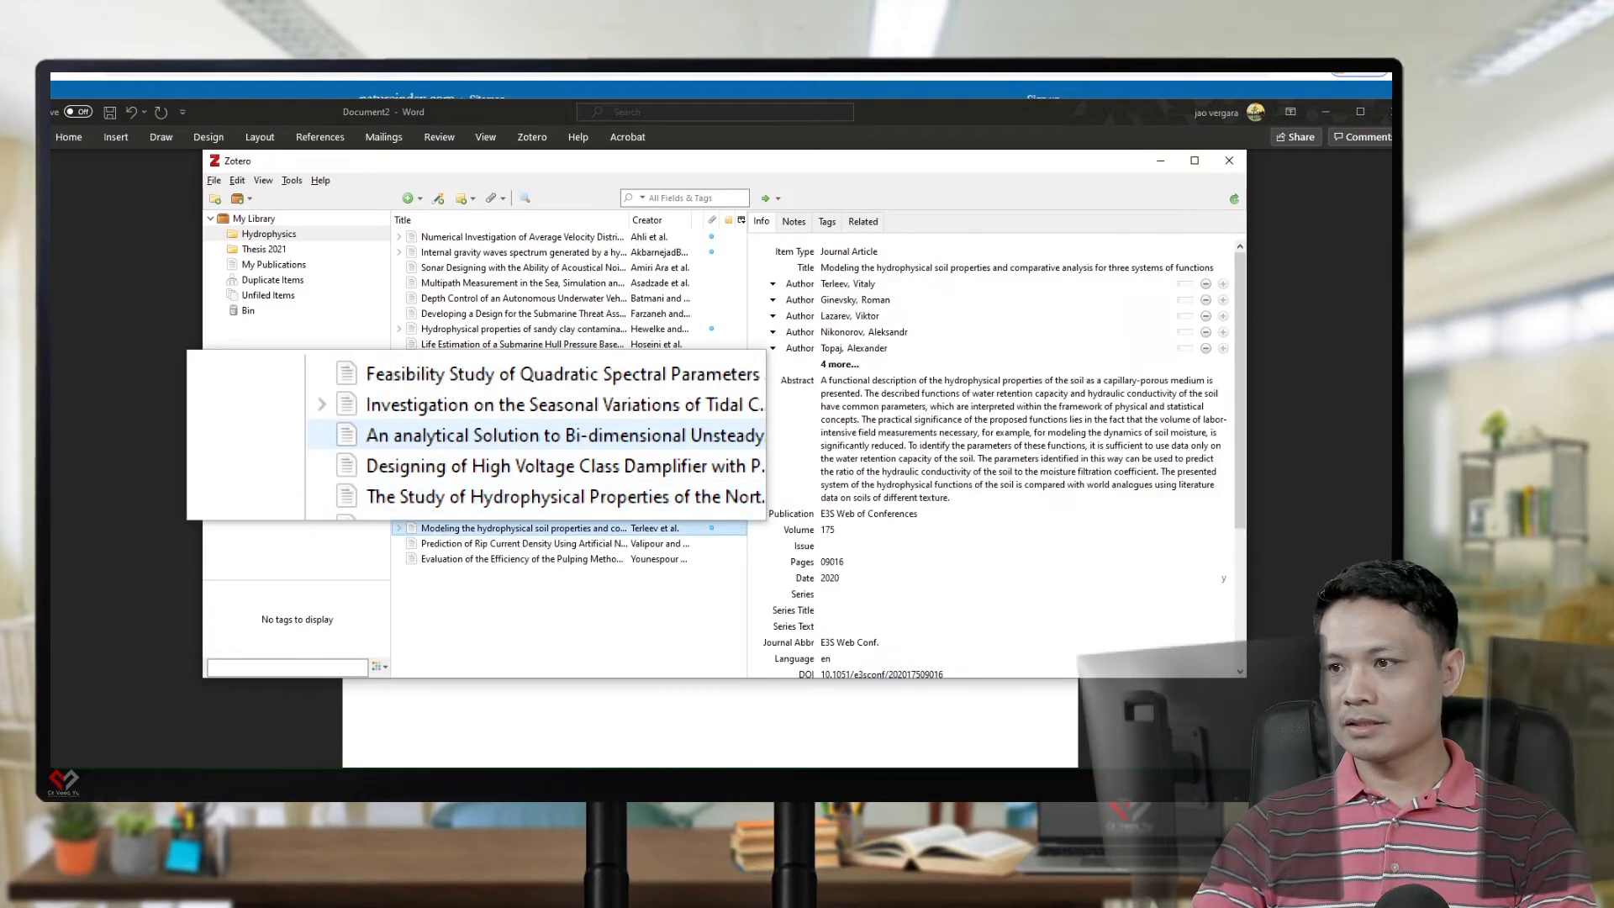
{"action": "left_click", "coordinate": [881, 439]}
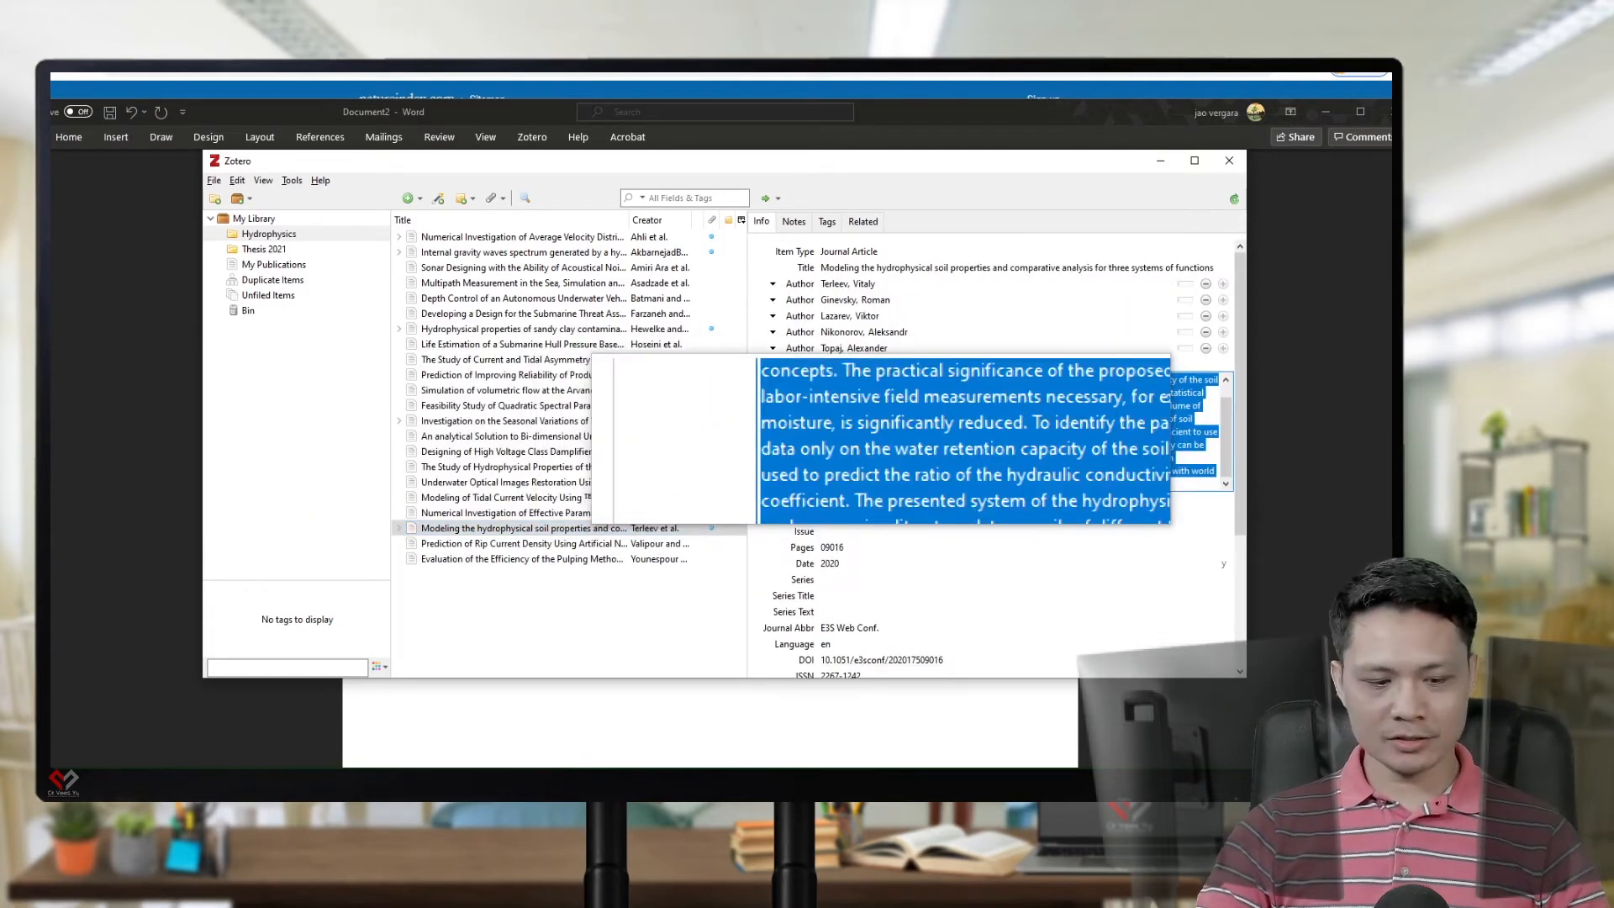
Paste the abstract below the Results and Discussion heading in Word and remove its bold formatting
{"action": "left_click", "coordinate": [556, 724]}
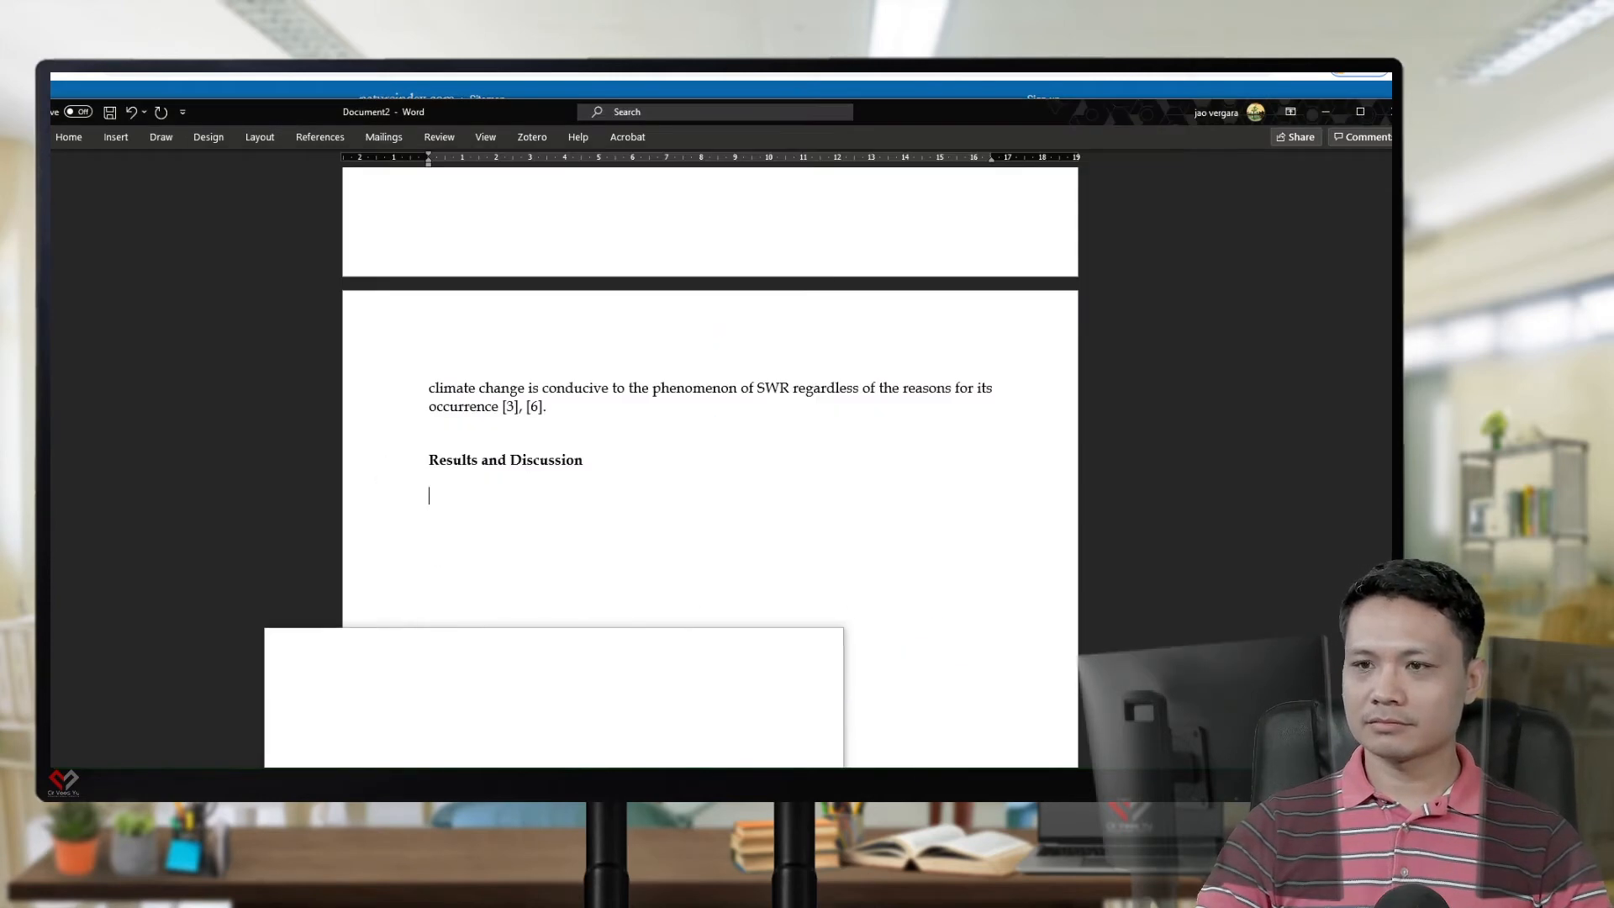
{"action": "right_click", "coordinate": [465, 480]}
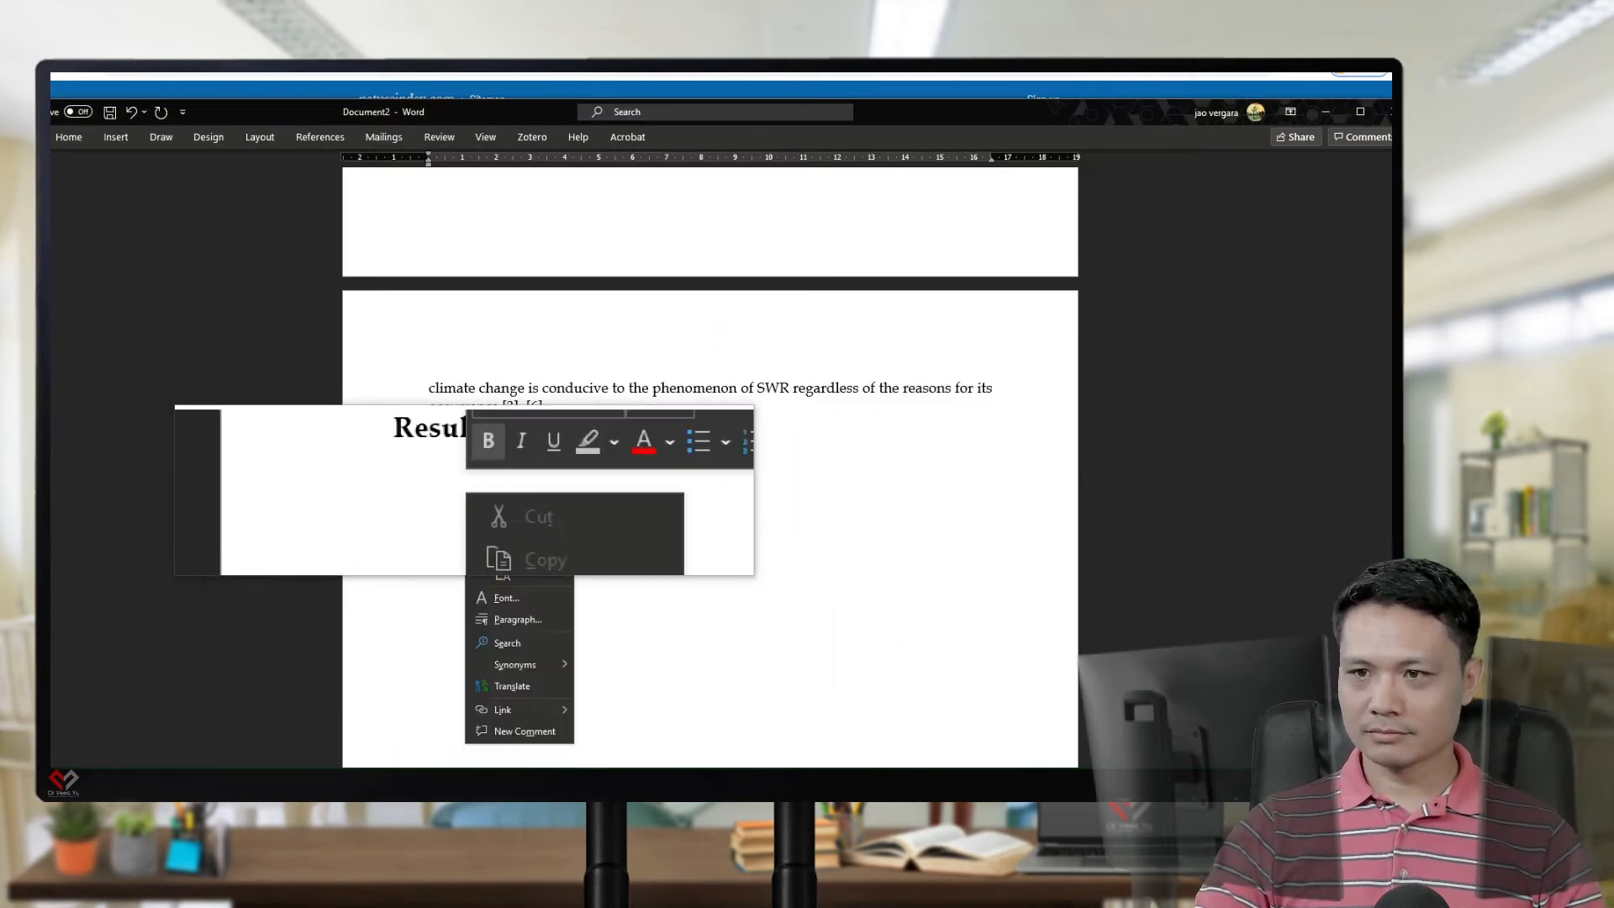
{"action": "left_click", "coordinate": [503, 570]}
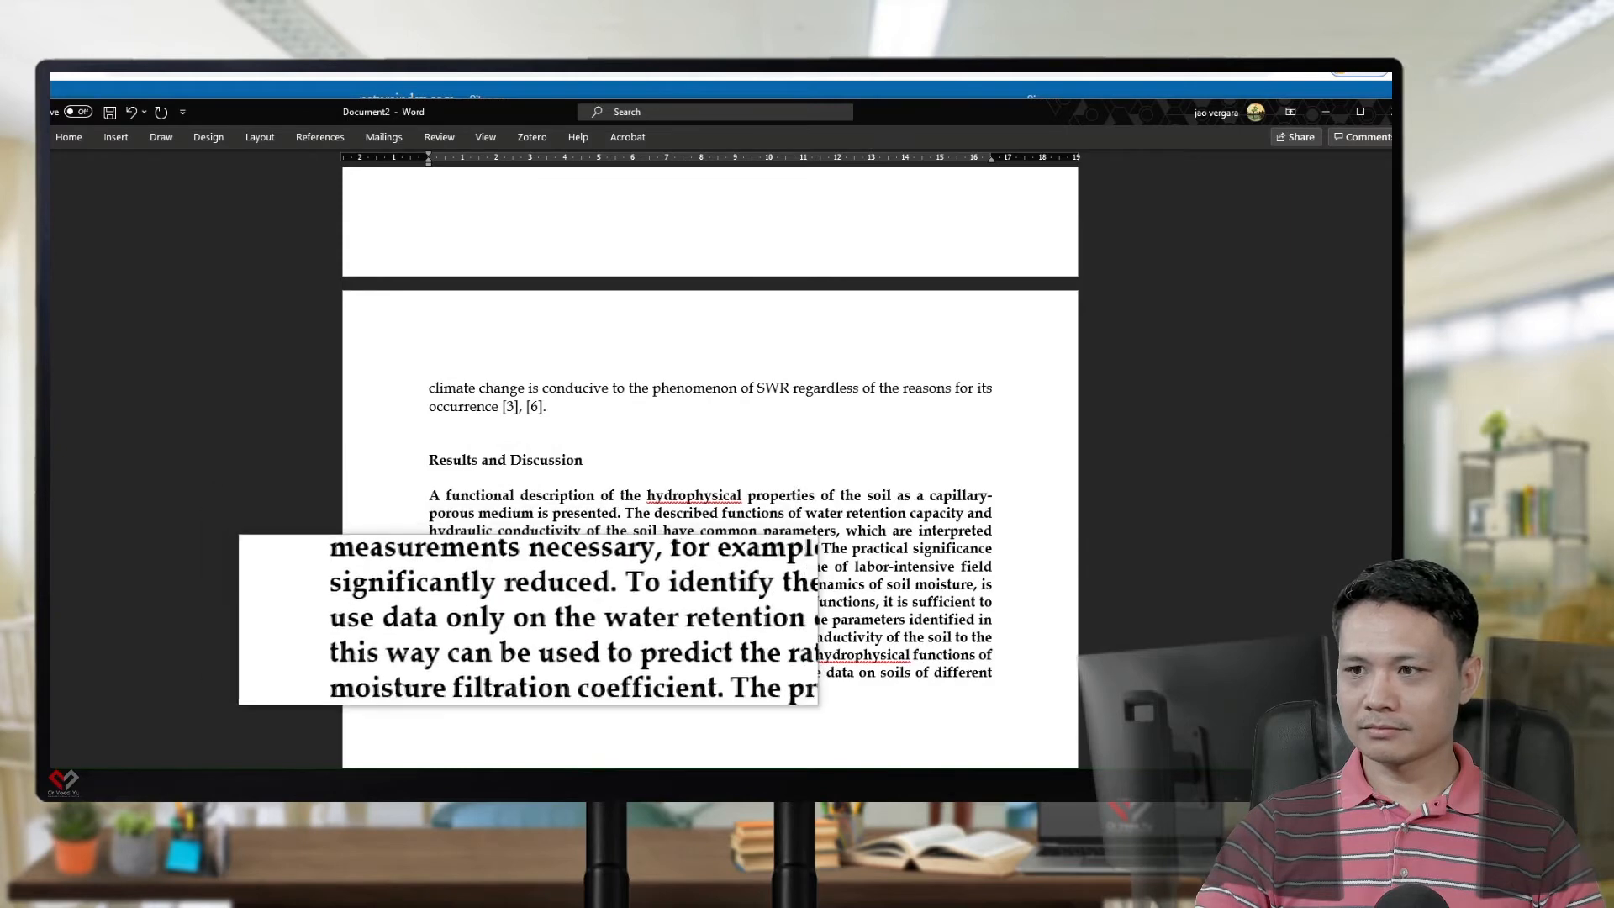
{"action": "left_click_drag", "start_coordinate": [489, 683], "coordinate": [440, 490]}
{"action": "scroll", "coordinate": [710, 462], "scroll_direction": "down", "scroll_amount": 3}
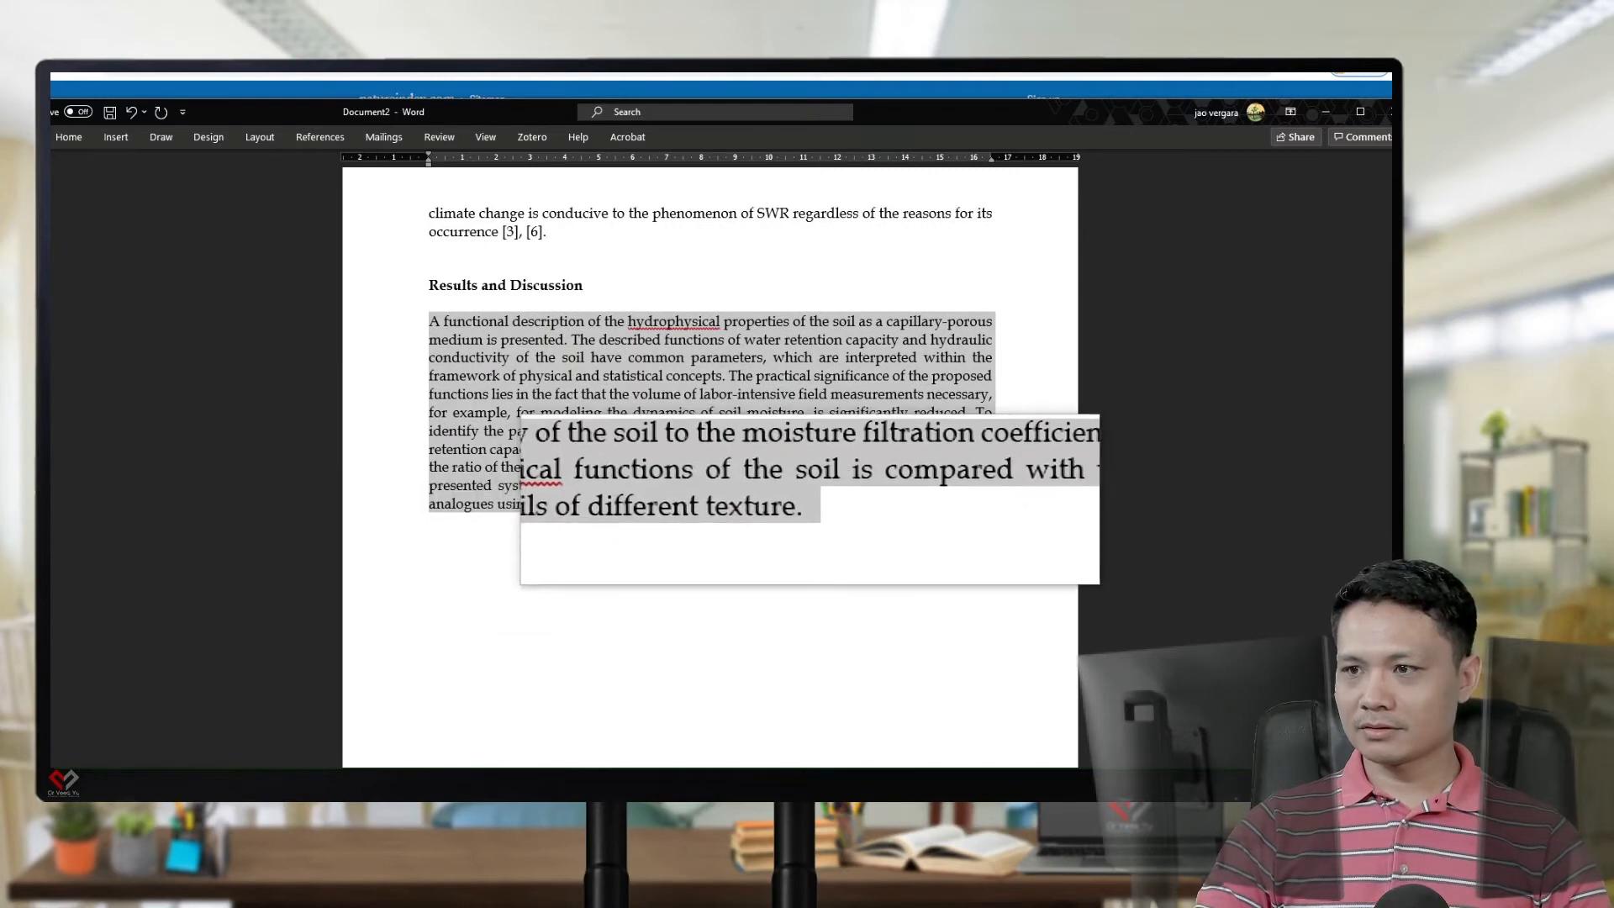
Start a Zotero citation after "physical and statistical concepts" and search "eva" to add the "Evaluation of the Efficiency of the Pulping Method" article
{"action": "left_click", "coordinate": [675, 414]}
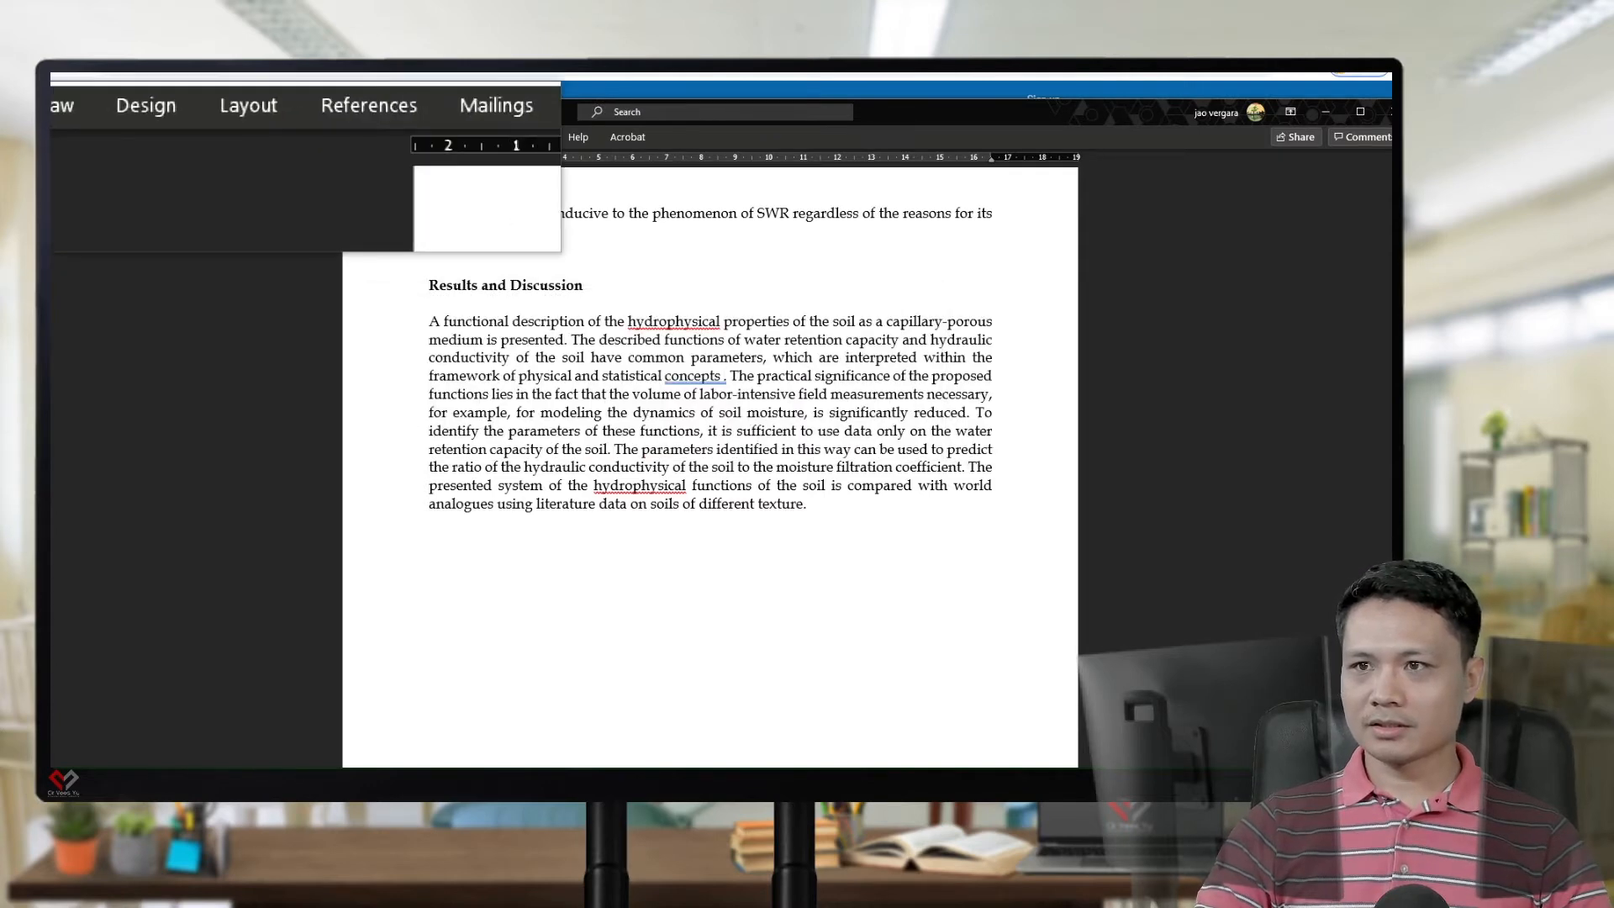
{"action": "left_click", "coordinate": [532, 136]}
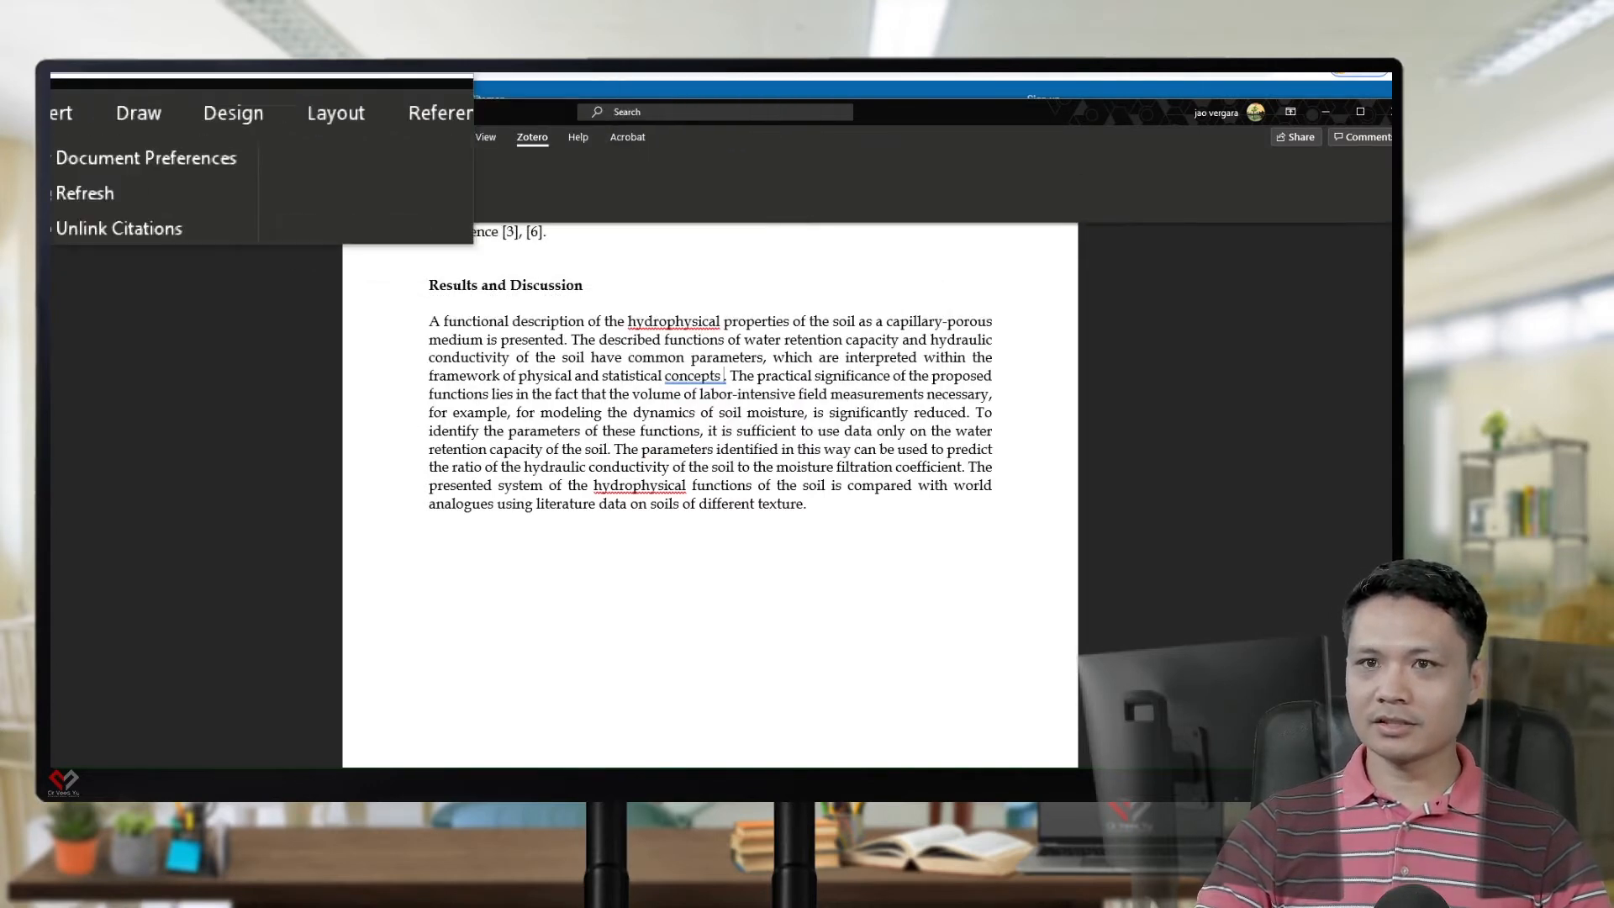
{"action": "left_click", "coordinate": [29, 173]}
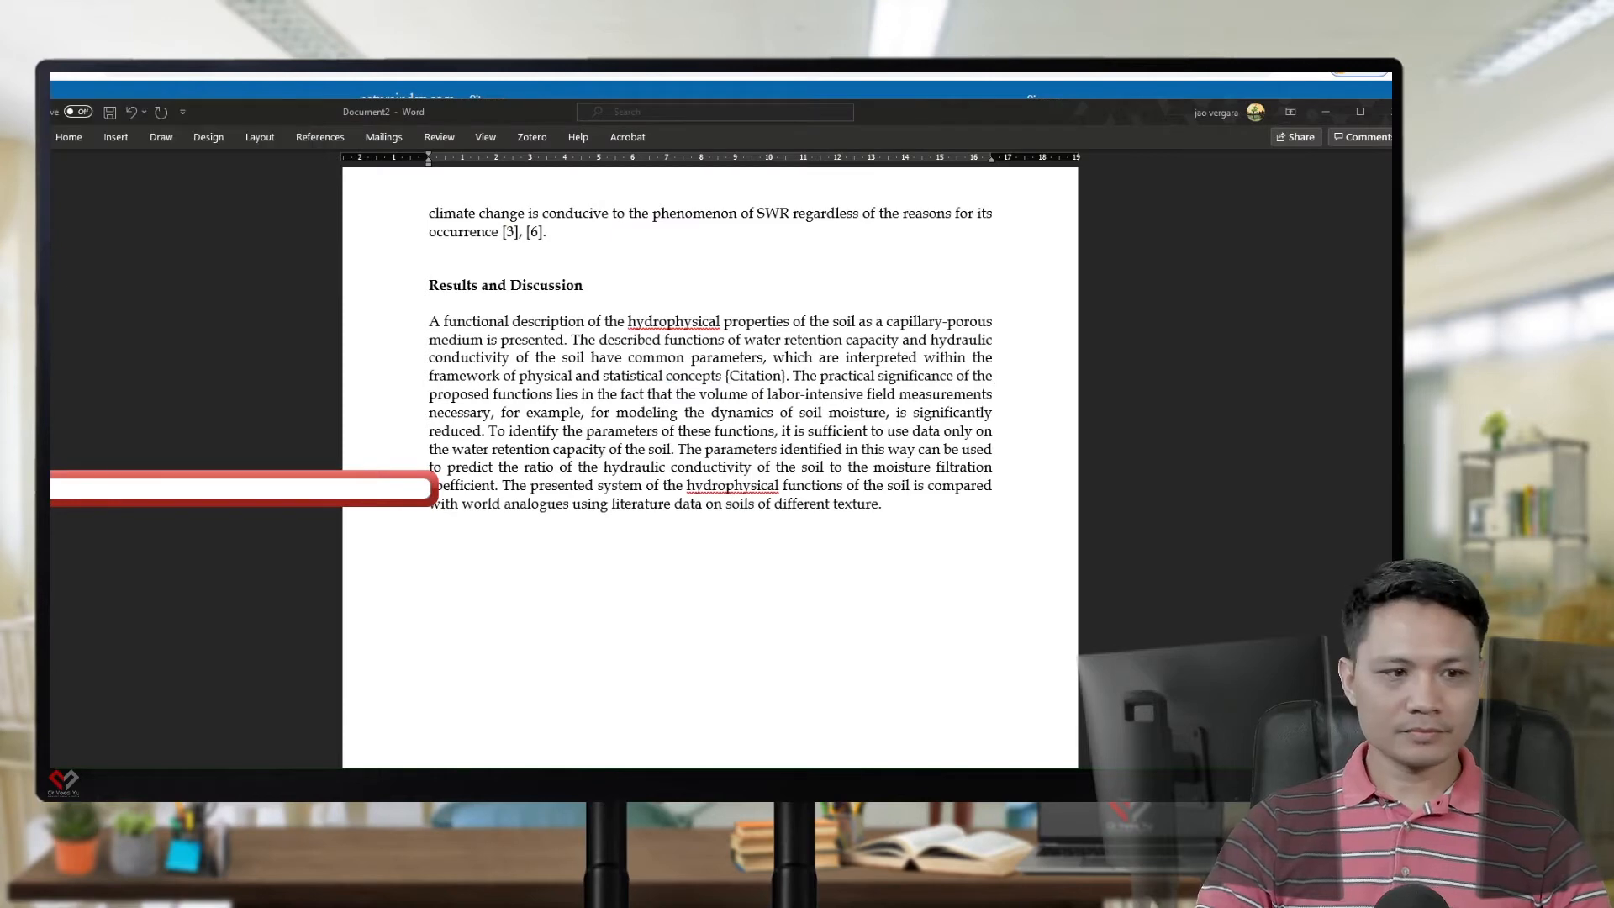
{"action": "key", "text": "alt+Tab"}
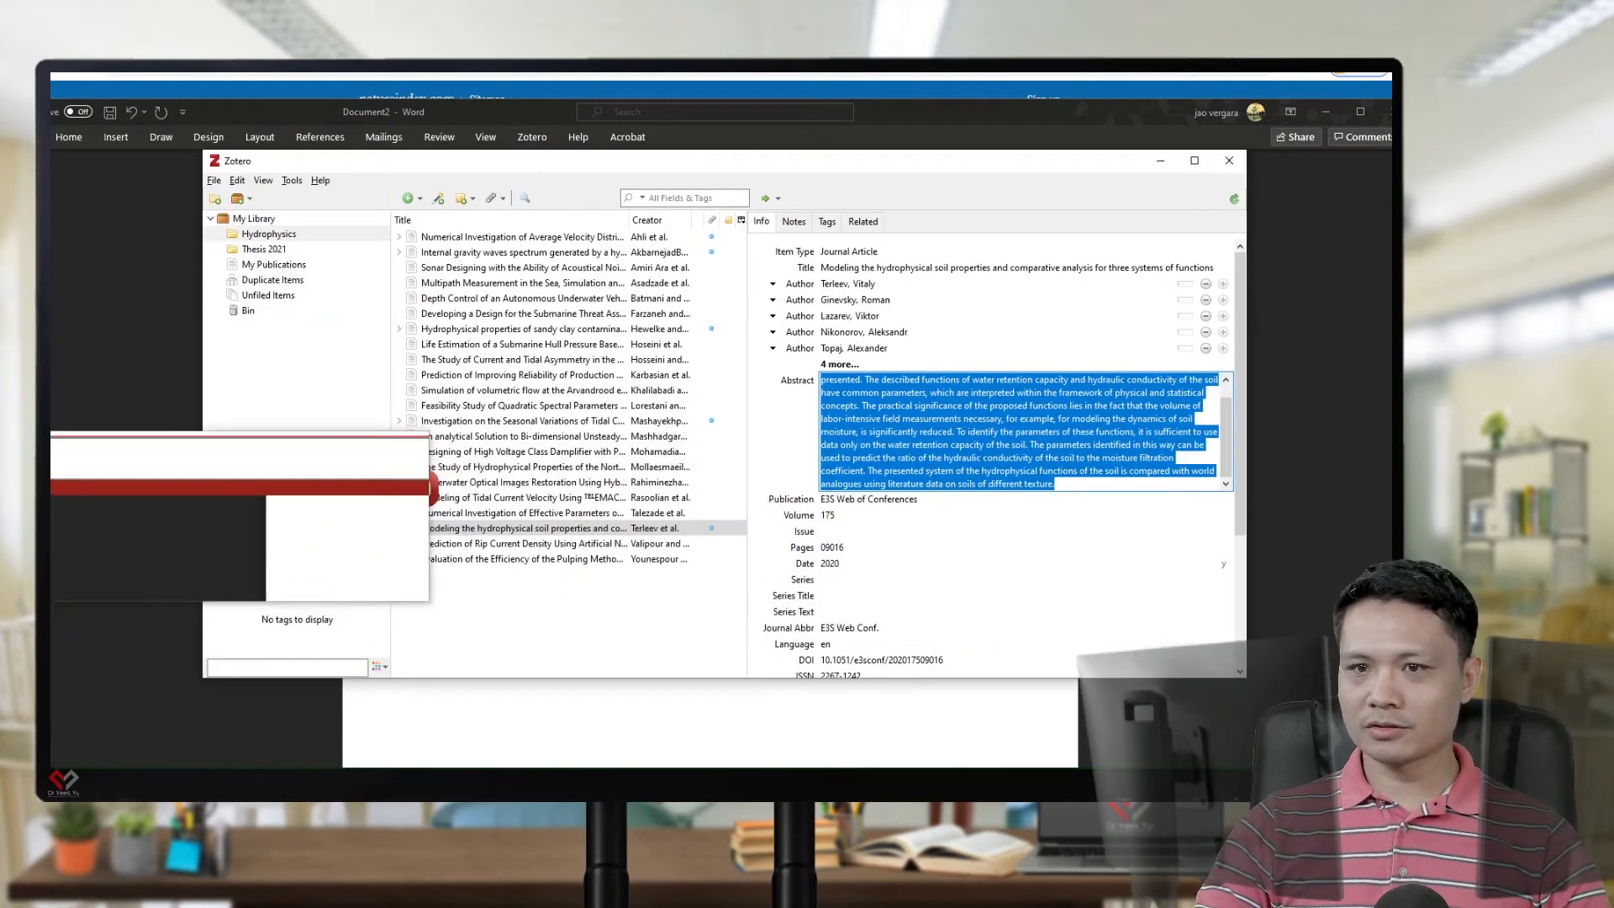
{"action": "left_click", "coordinate": [46, 485]}
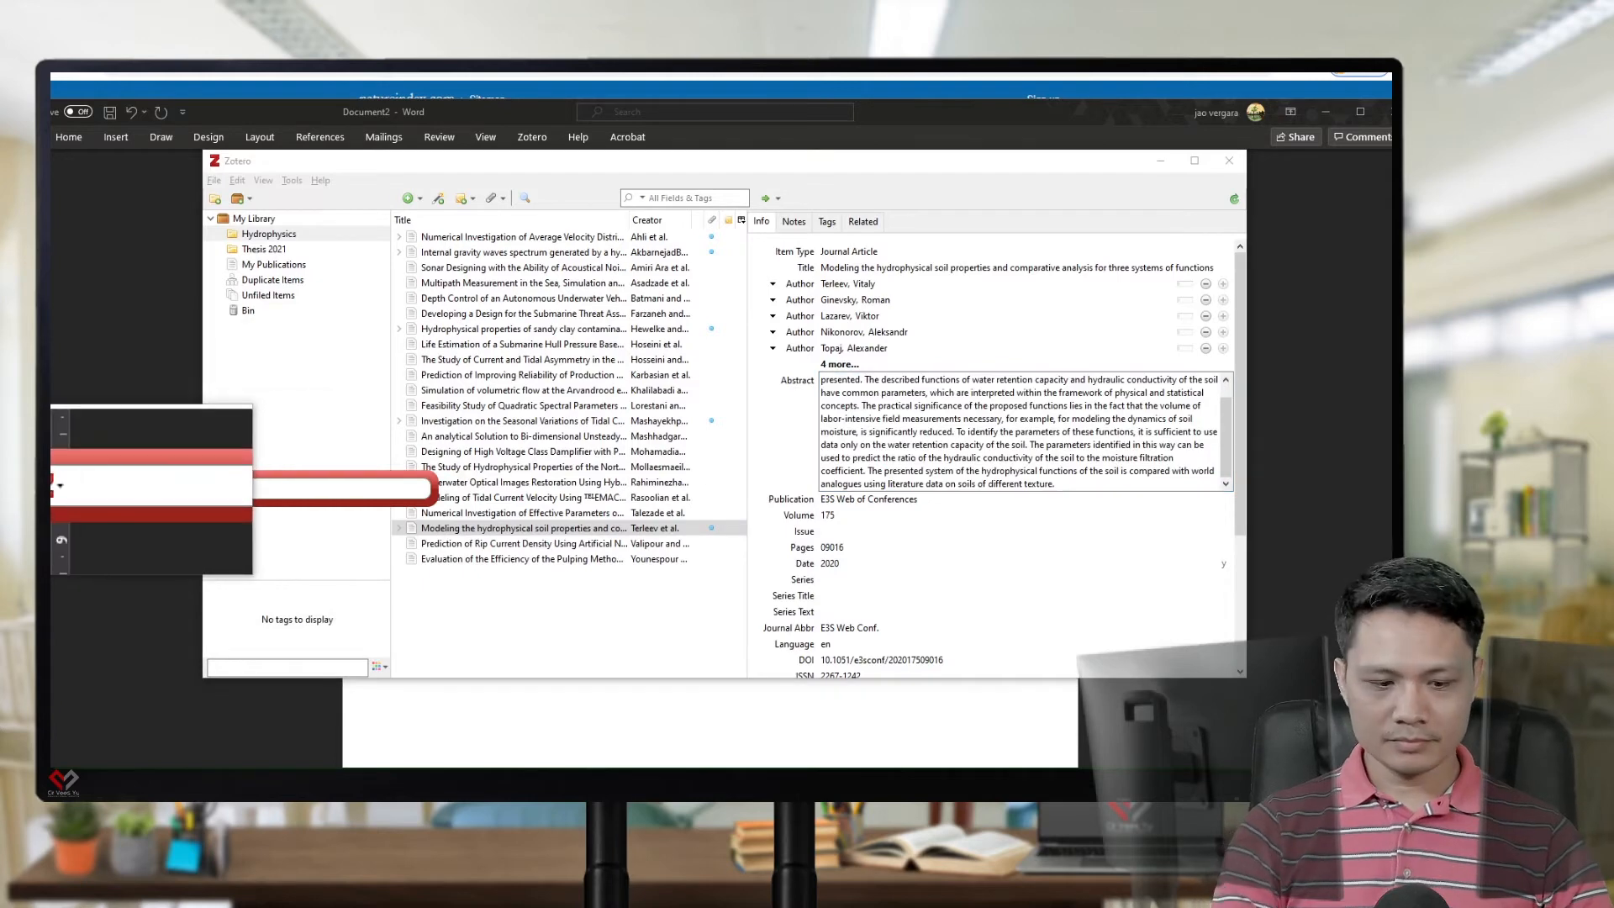
{"action": "type", "text": "eva"}
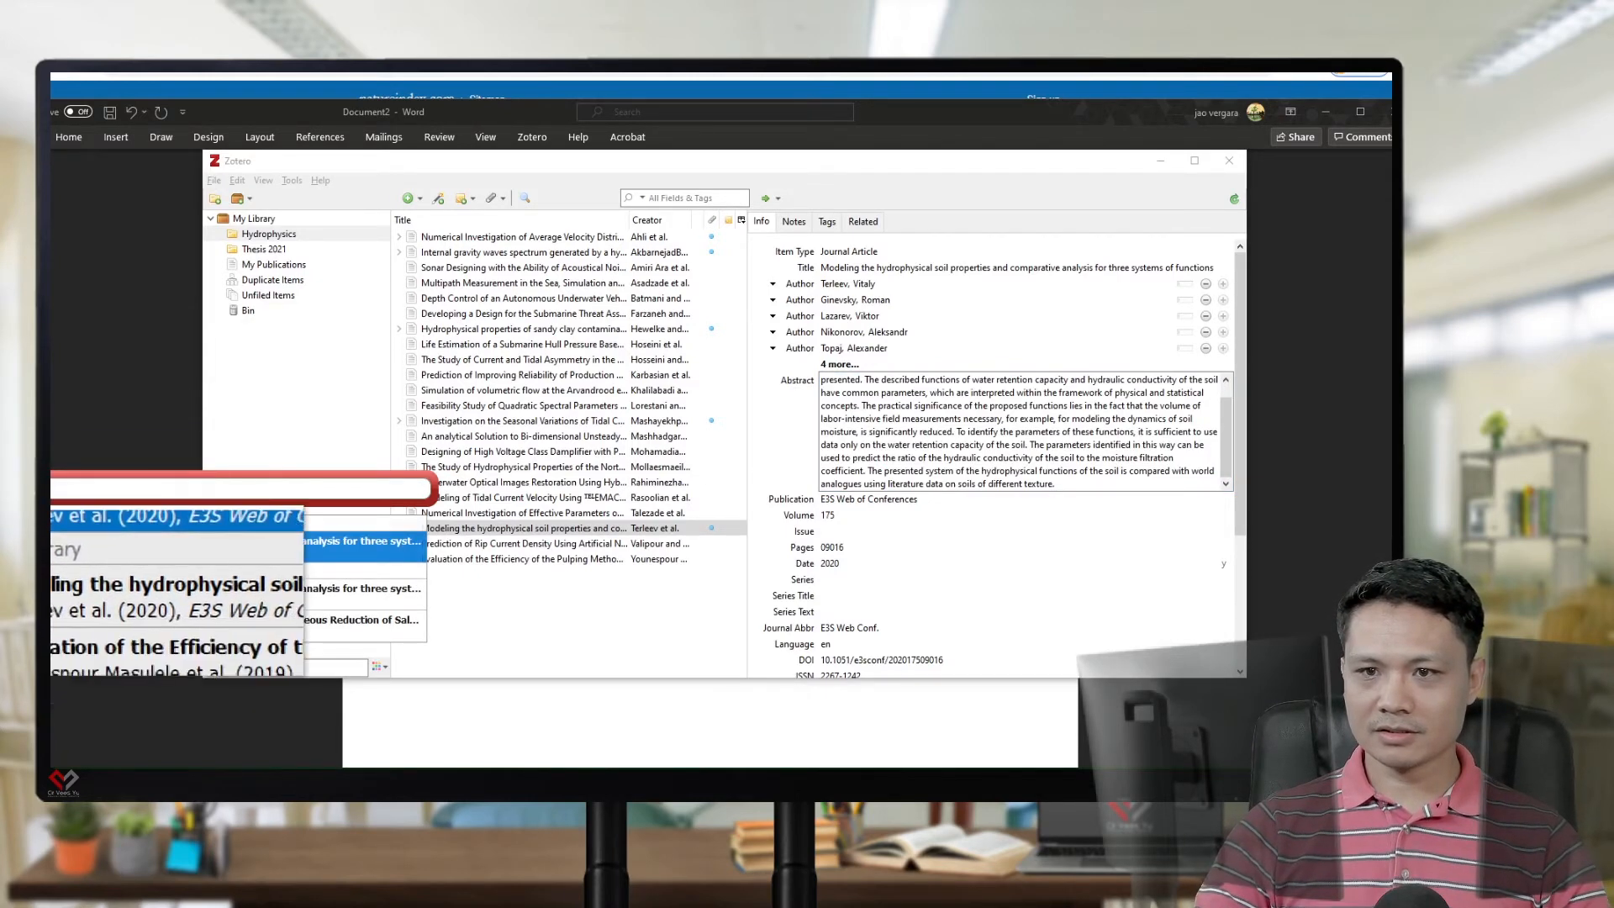
{"action": "key", "text": "Down"}
{"action": "key", "text": "Return"}
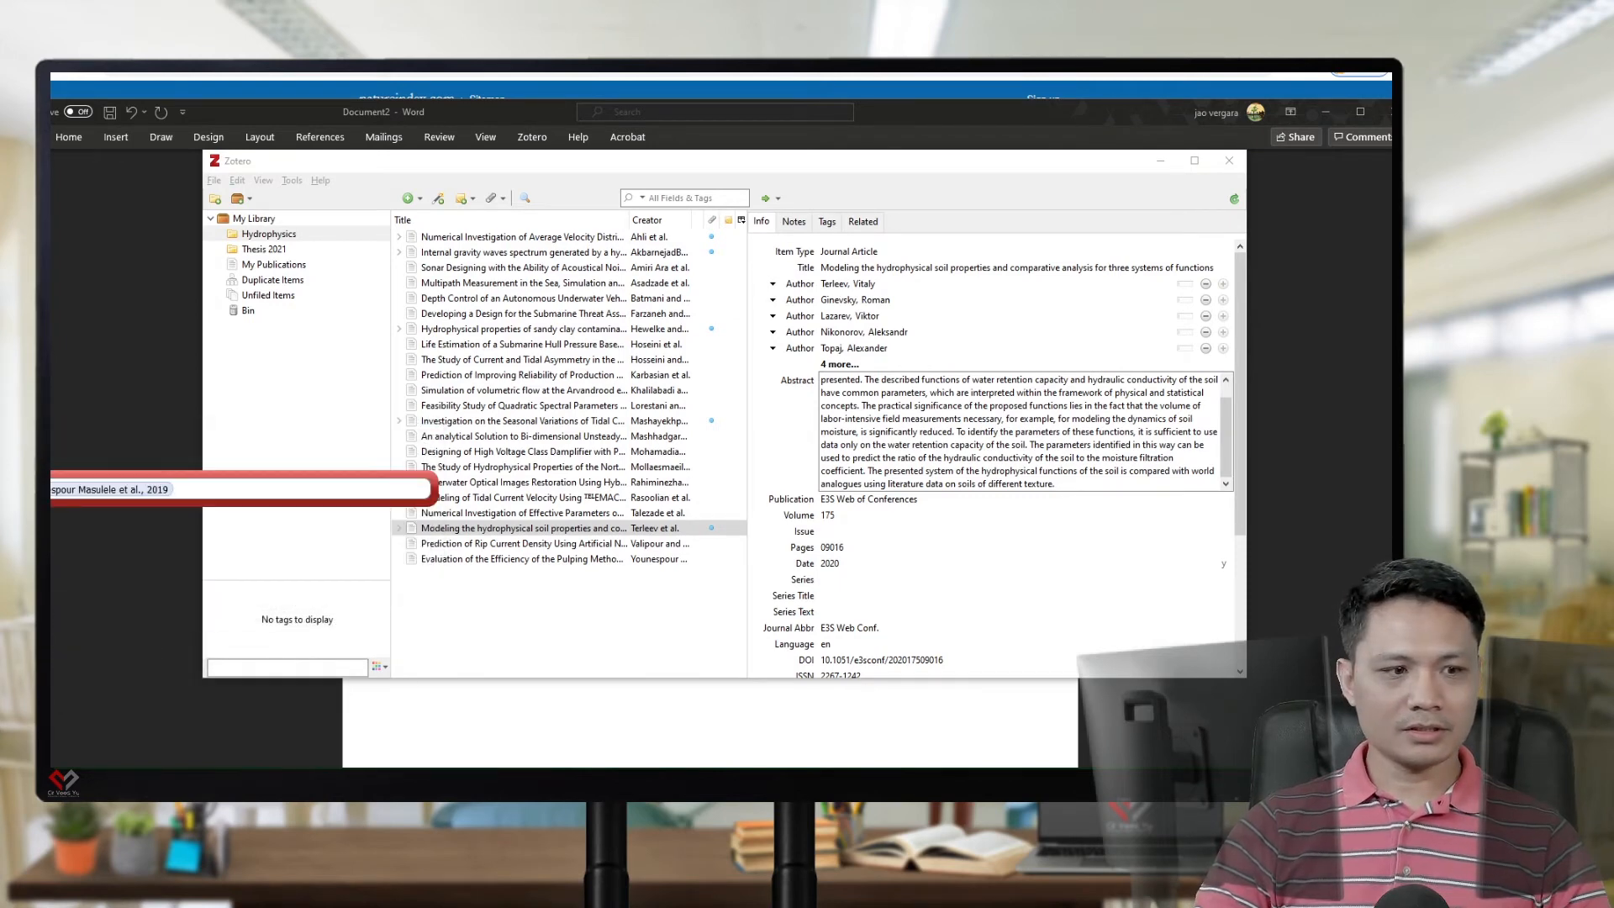
Search "sim" to add the Arvandrood estuary volumetric flow simulation article, and insert the citation in the Results and Discussion paragraph
{"action": "left_click", "coordinate": [576, 606]}
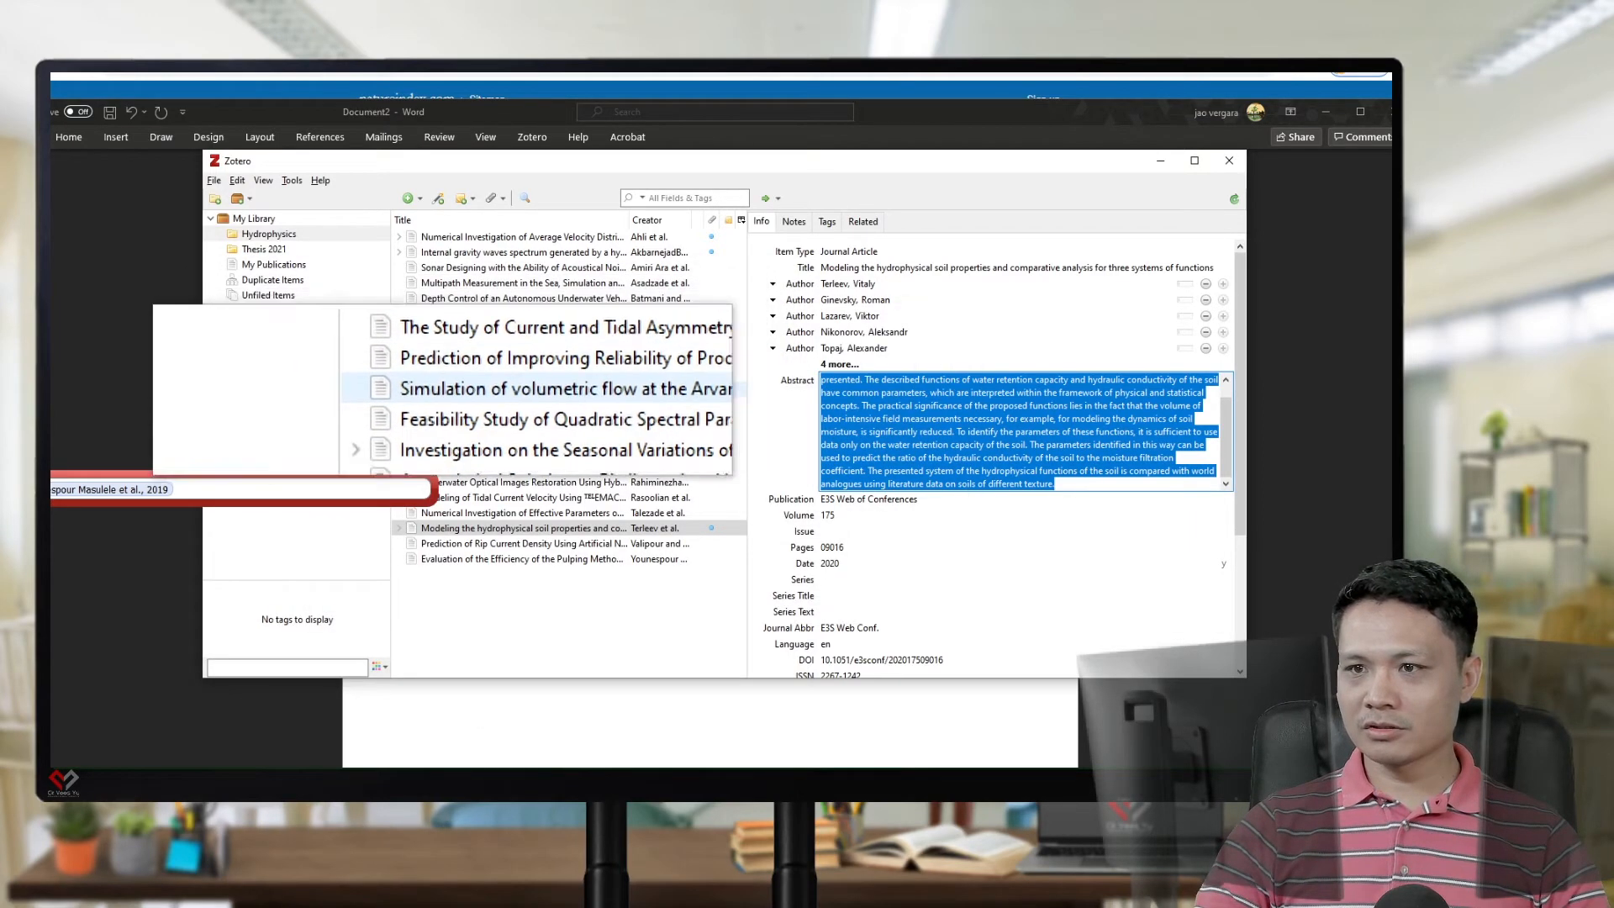
{"action": "left_click", "coordinate": [238, 482]}
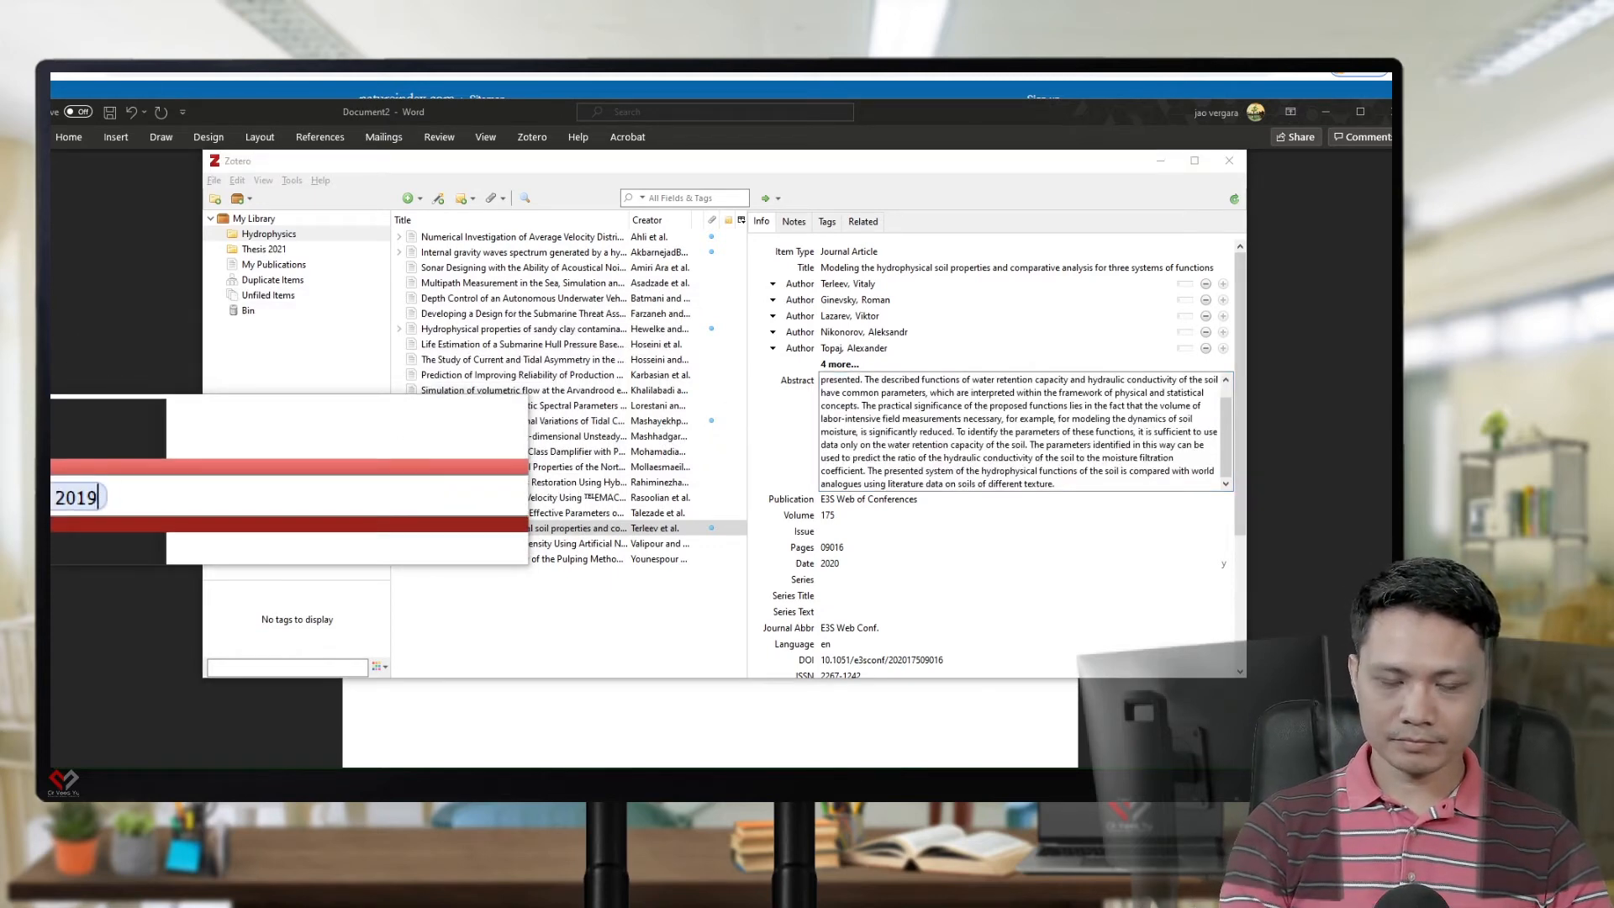
{"action": "type", "text": "im"}
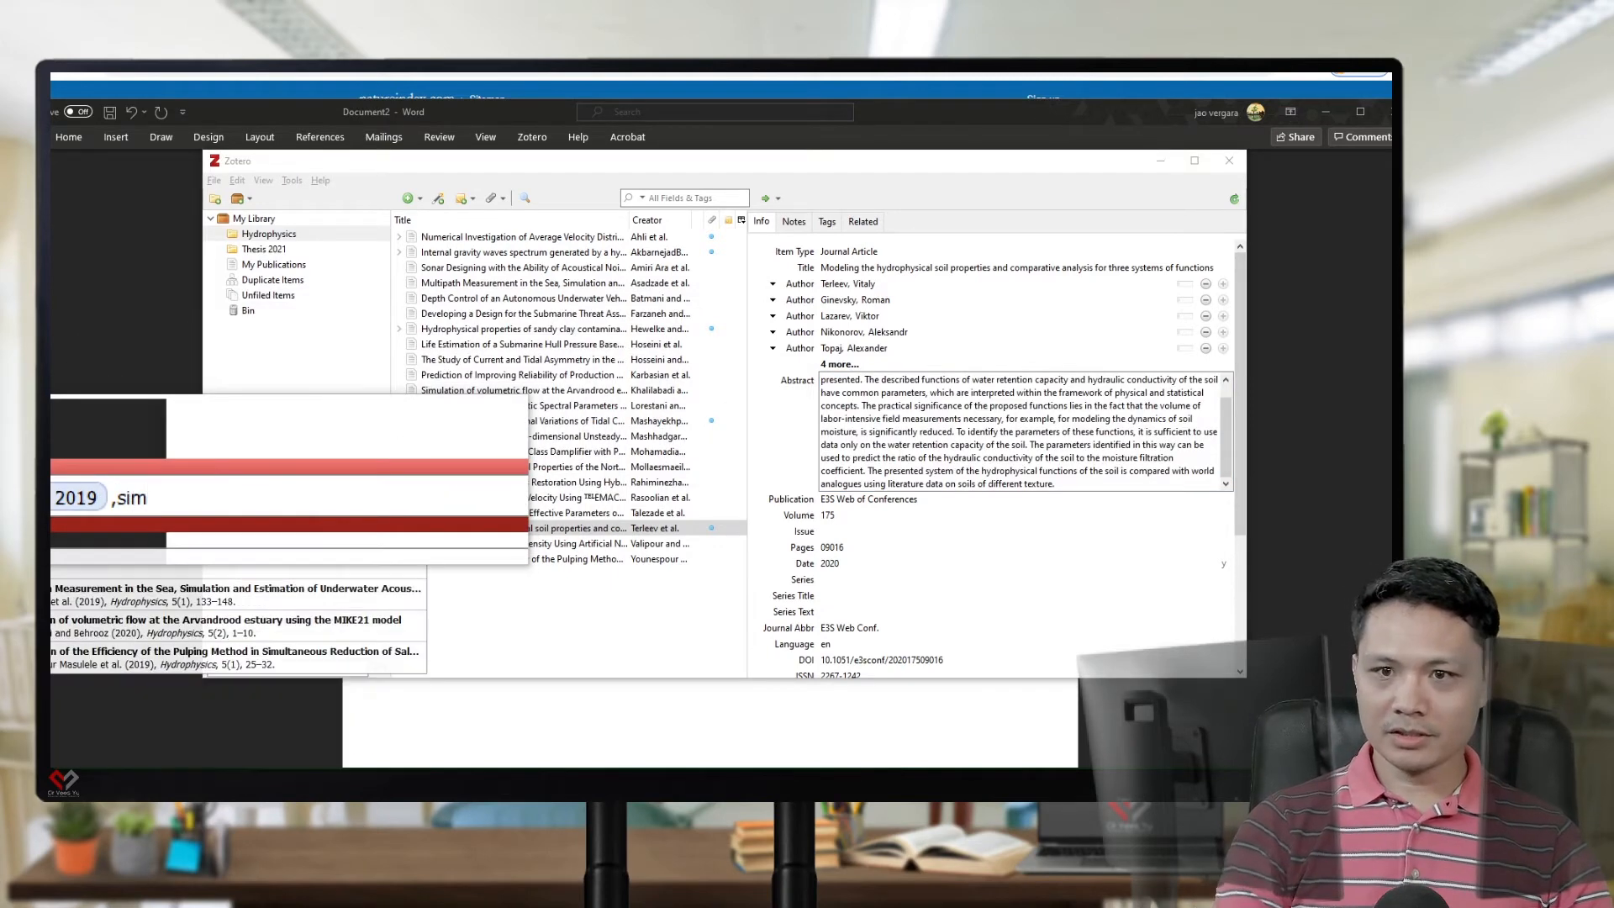
{"action": "key", "text": "Return"}
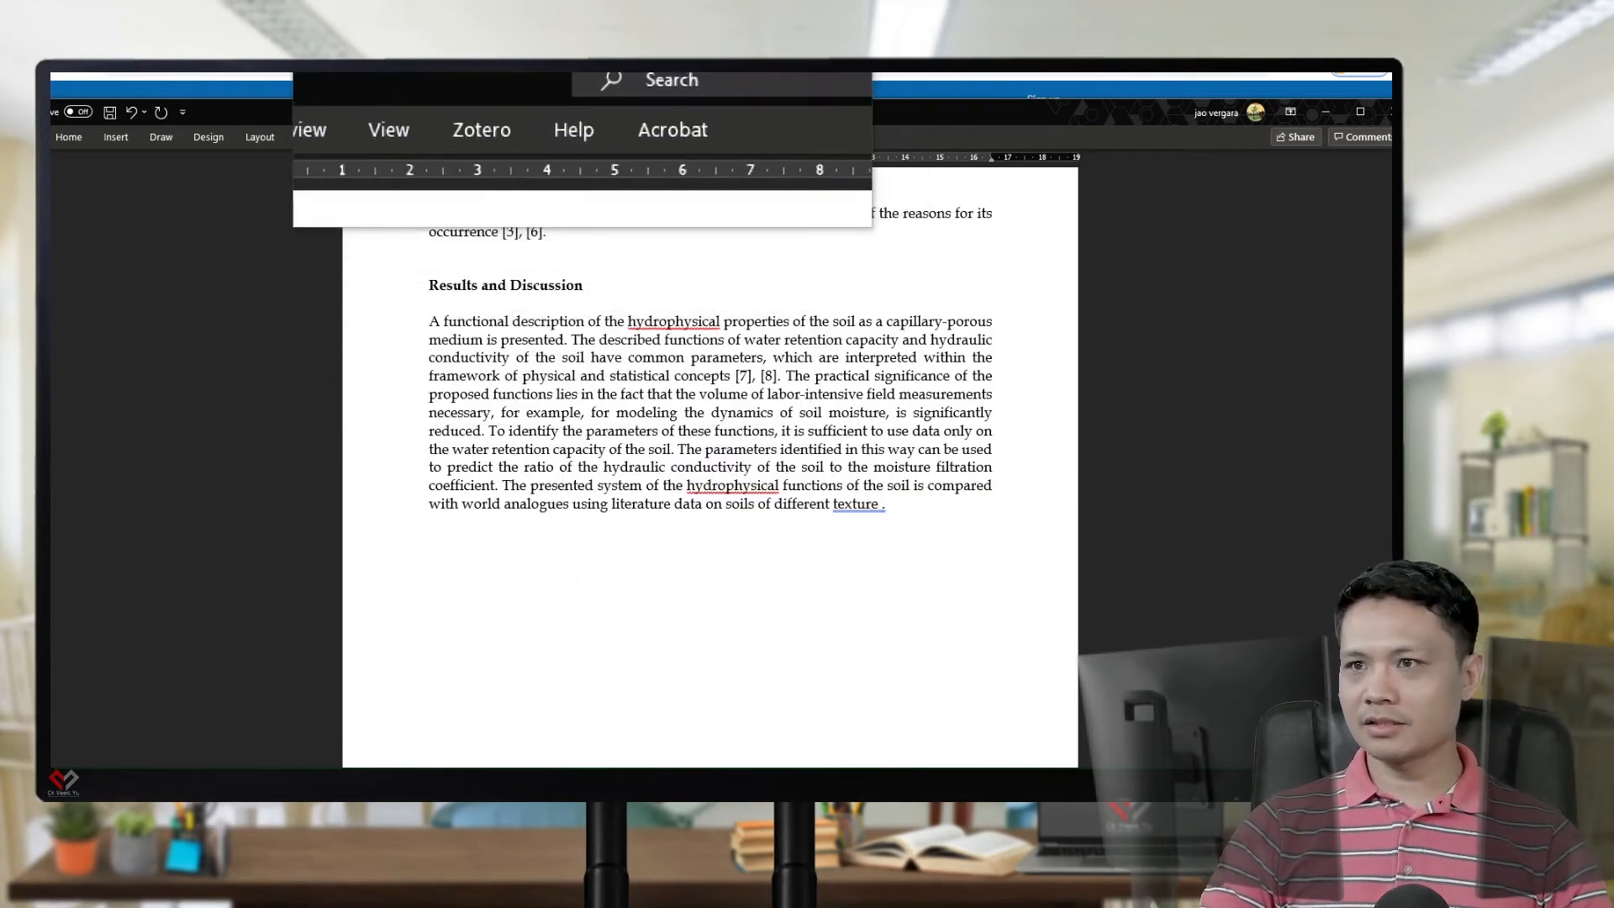
Start a Zotero citation after "soils of different texture" in Results and Discussion, adding the Northern Arabian Sea hydrophysical properties and Multipath Measurement articles
{"action": "left_click", "coordinate": [532, 137]}
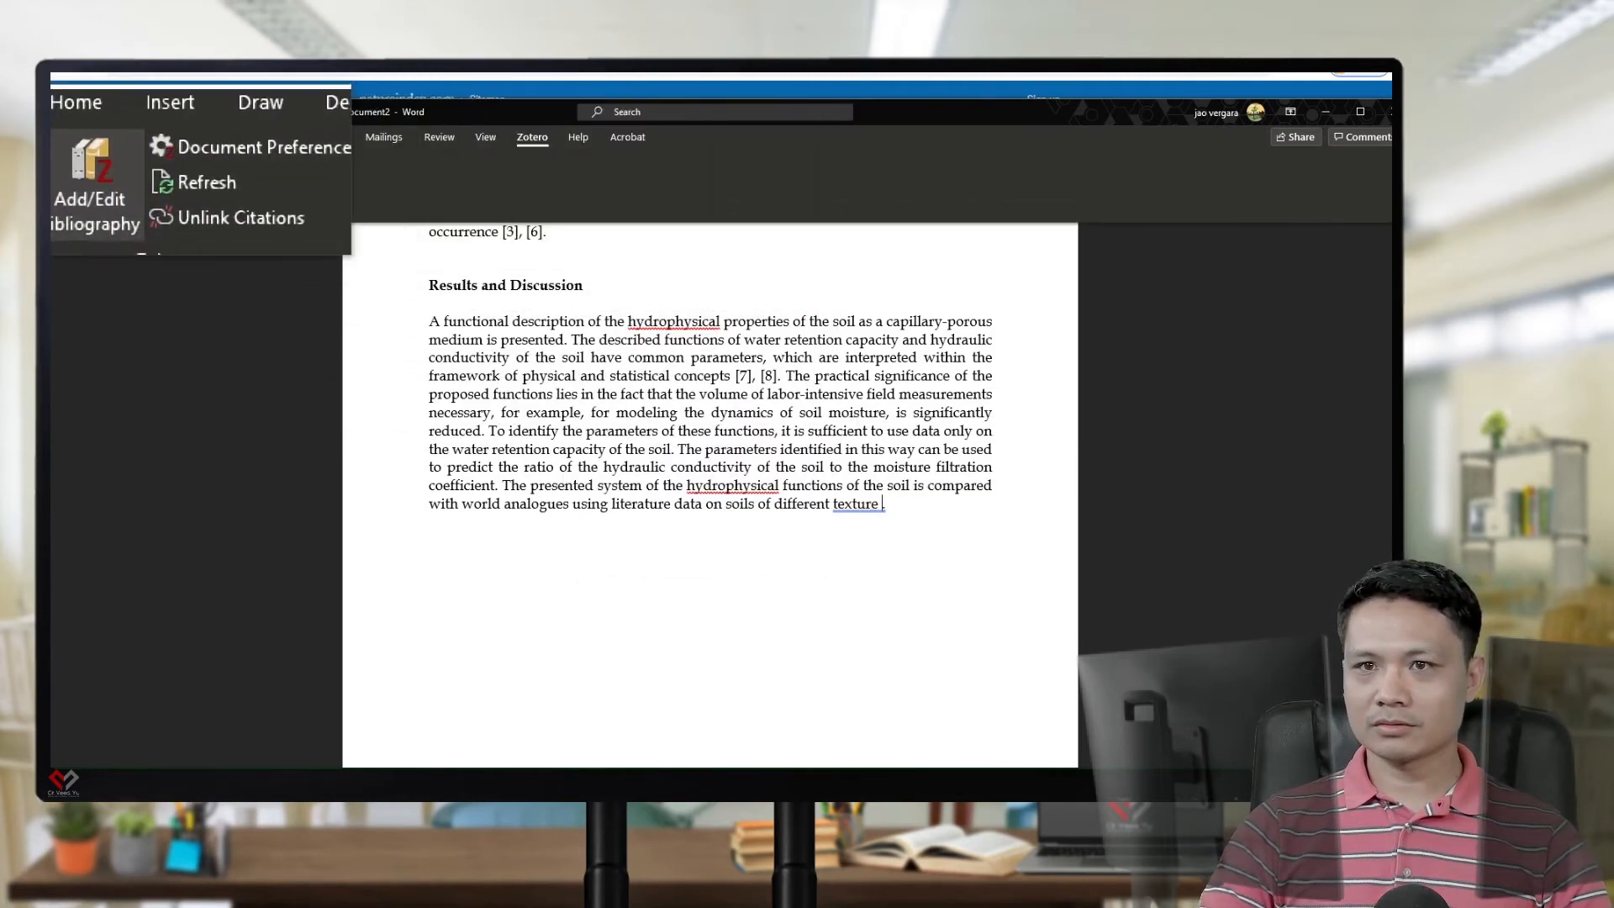
{"action": "left_click", "coordinate": [34, 177]}
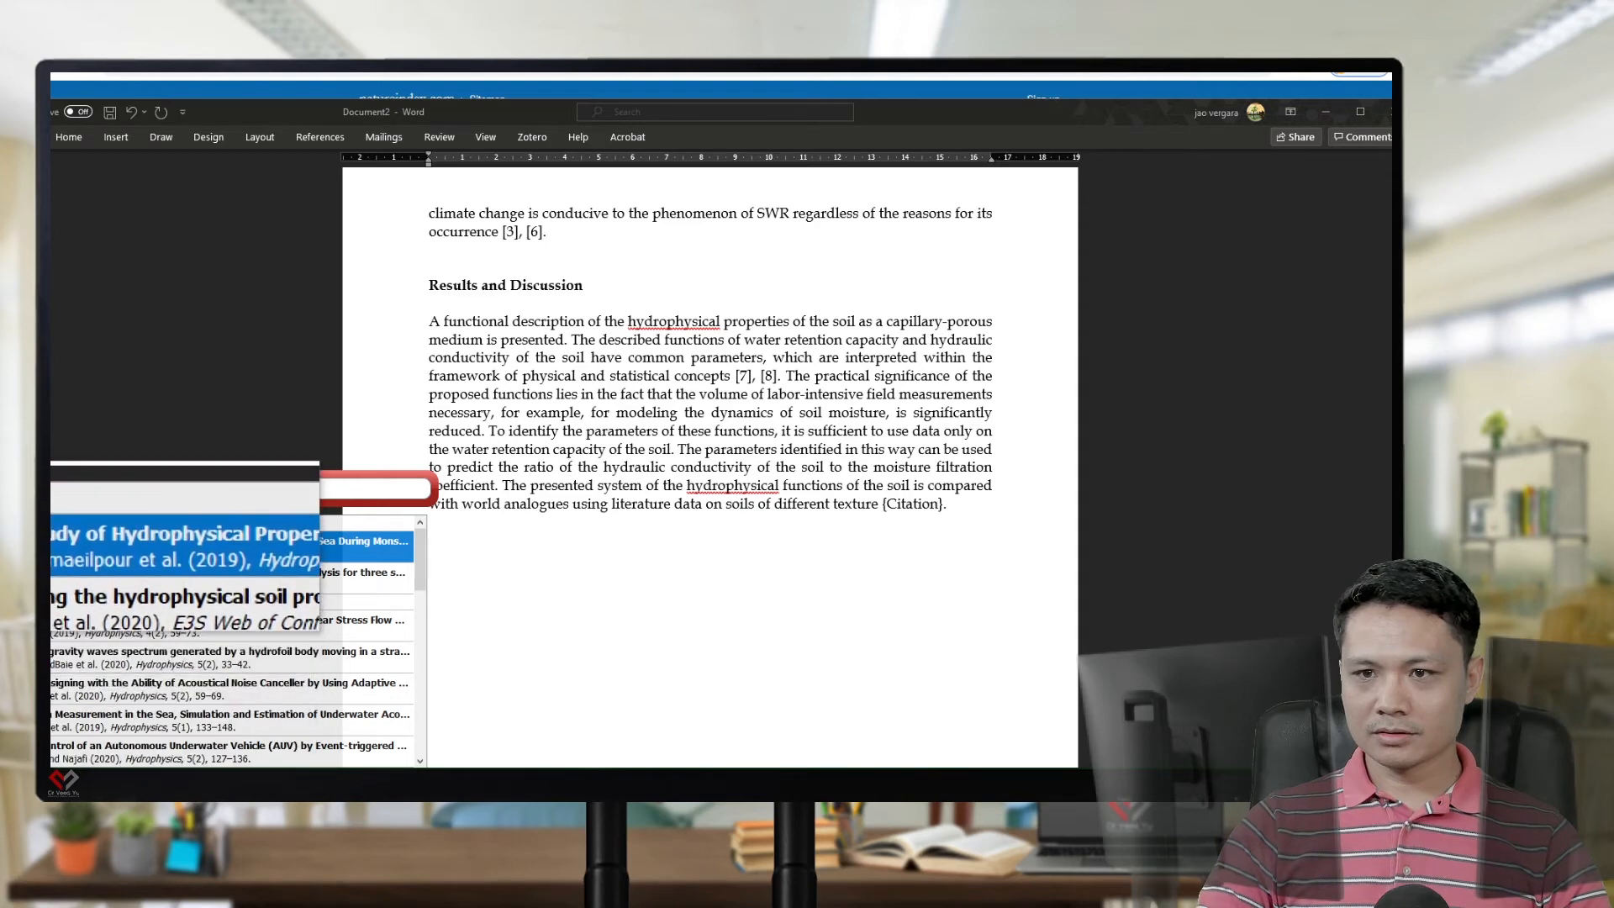
{"action": "key", "text": "Return"}
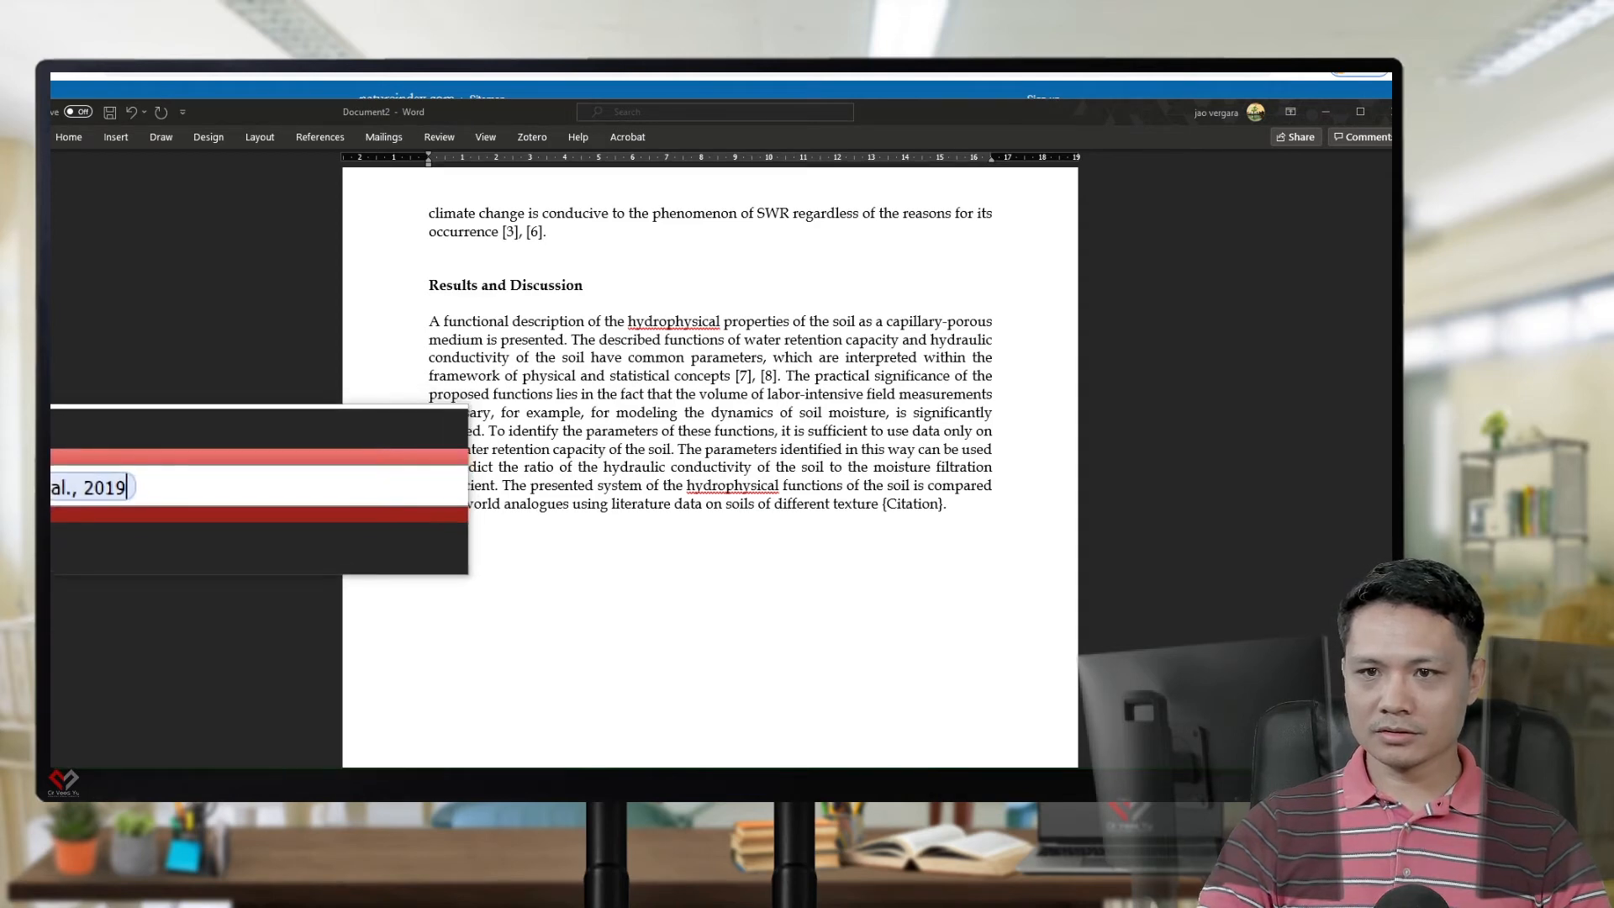
{"action": "type", "text": ",hy"}
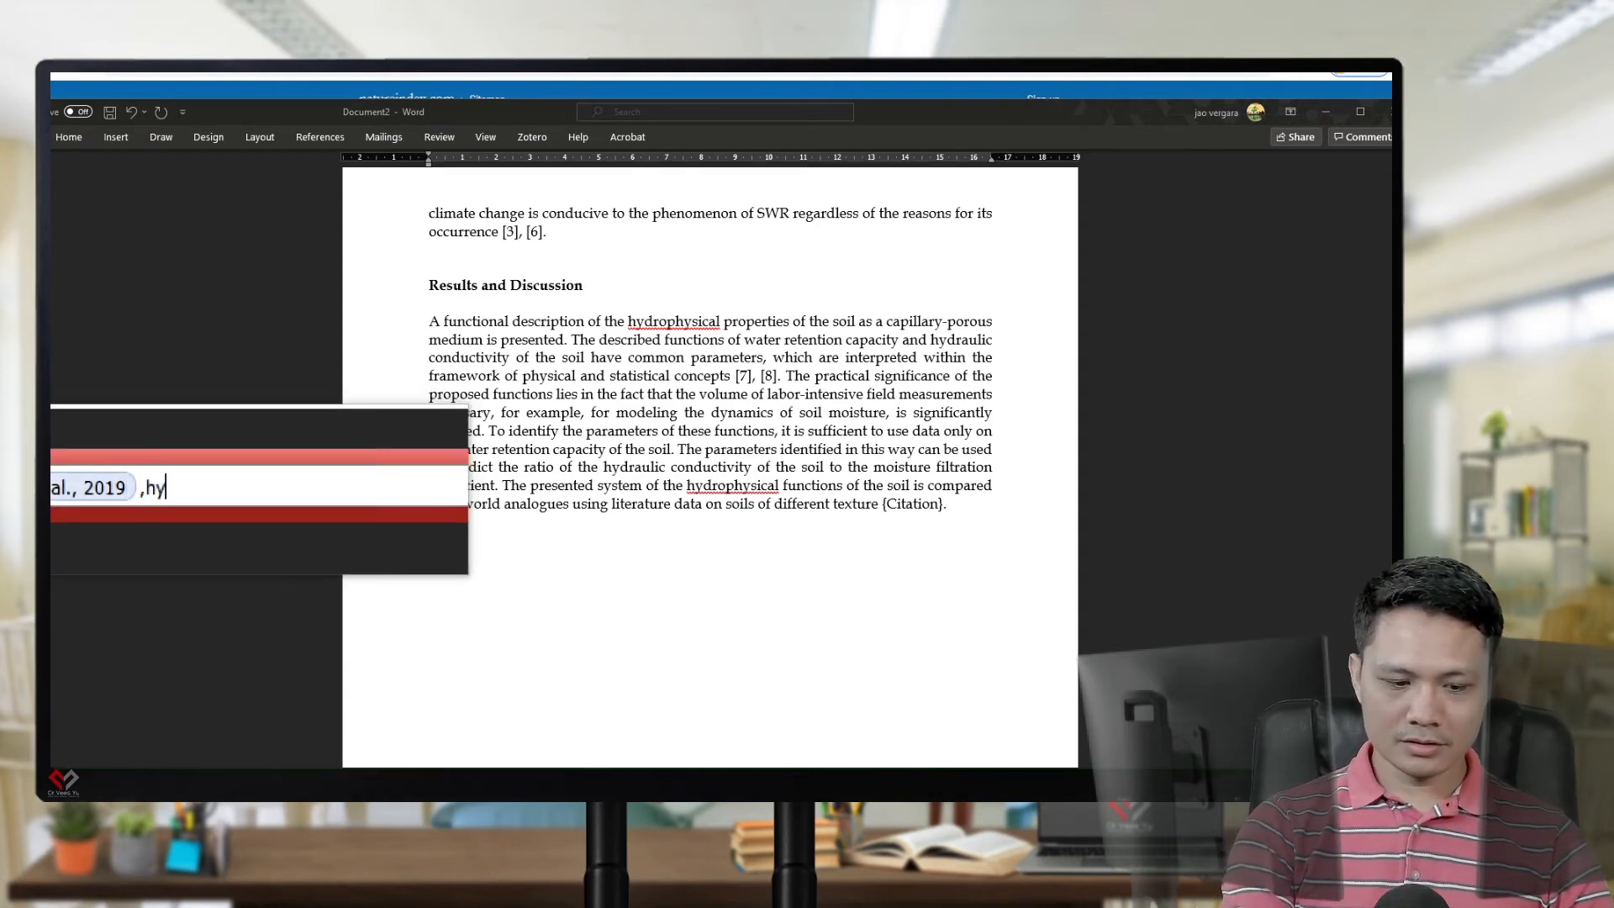
{"action": "type", "text": "dro"}
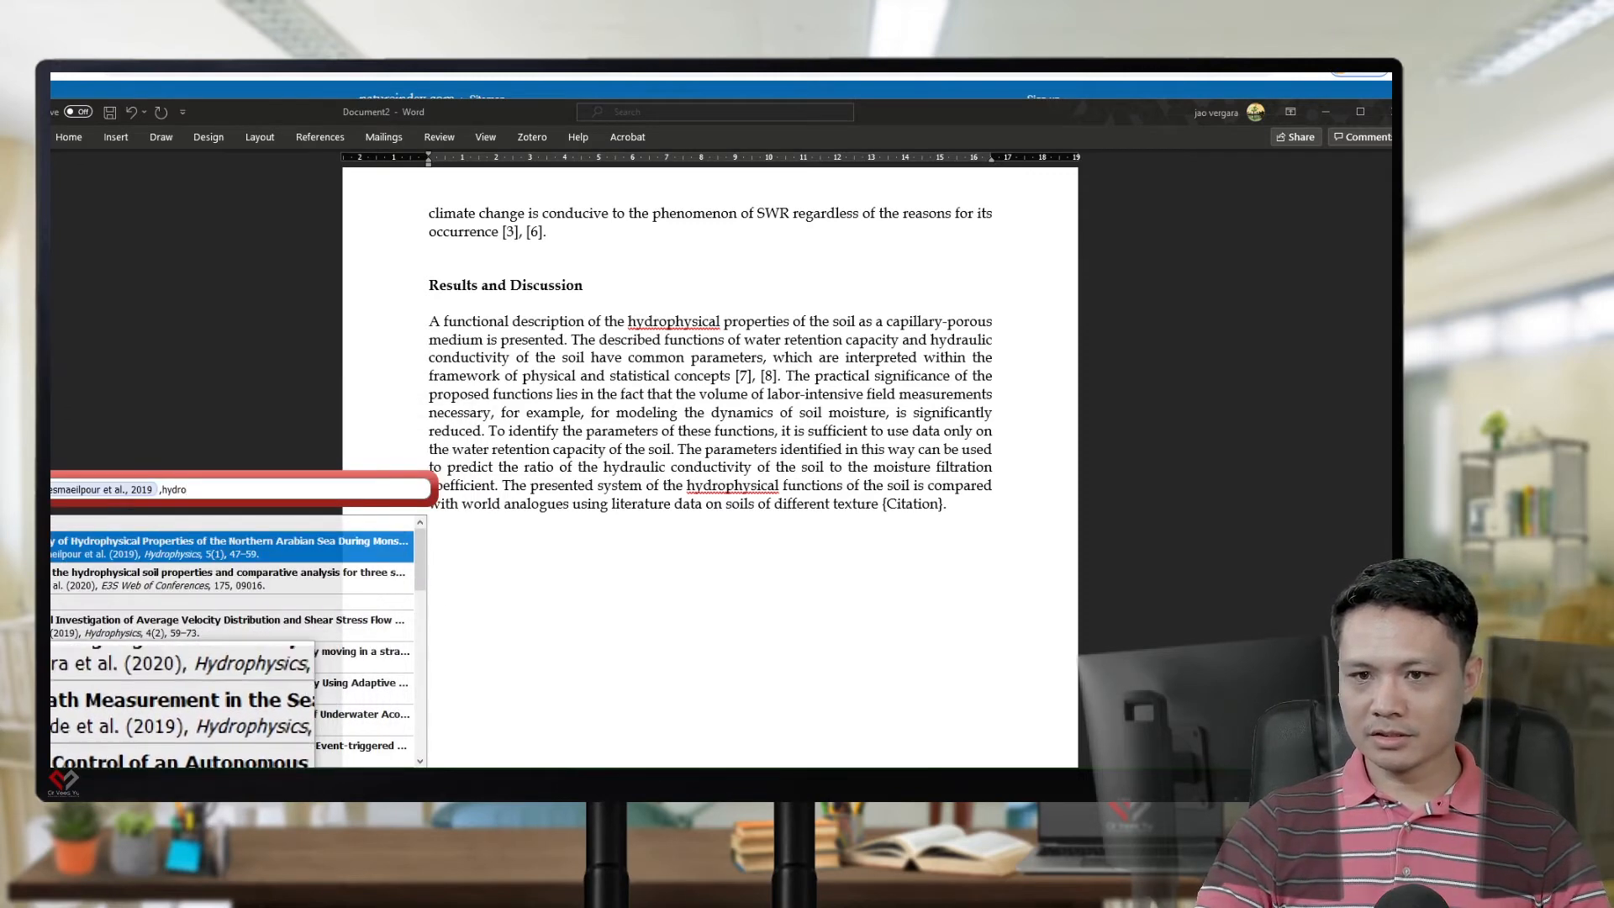
{"action": "left_click", "coordinate": [55, 721]}
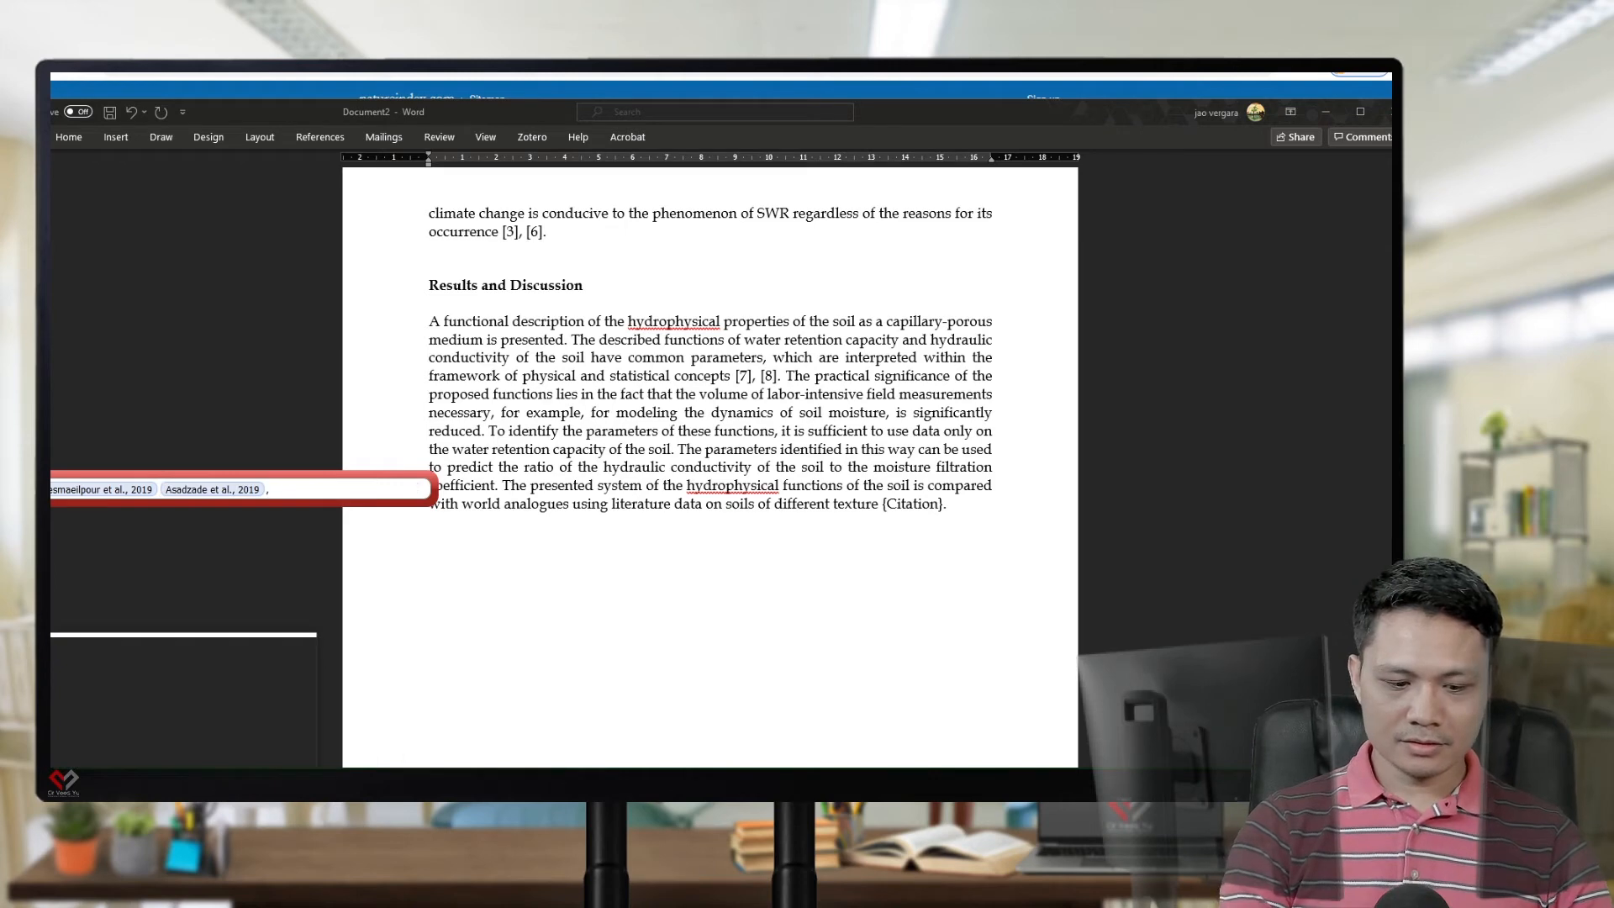
Search "hydro" to add the Depth Control of an Autonomous Underwater Vehicle article, and insert the citation
{"action": "type", "text": ",hydro"}
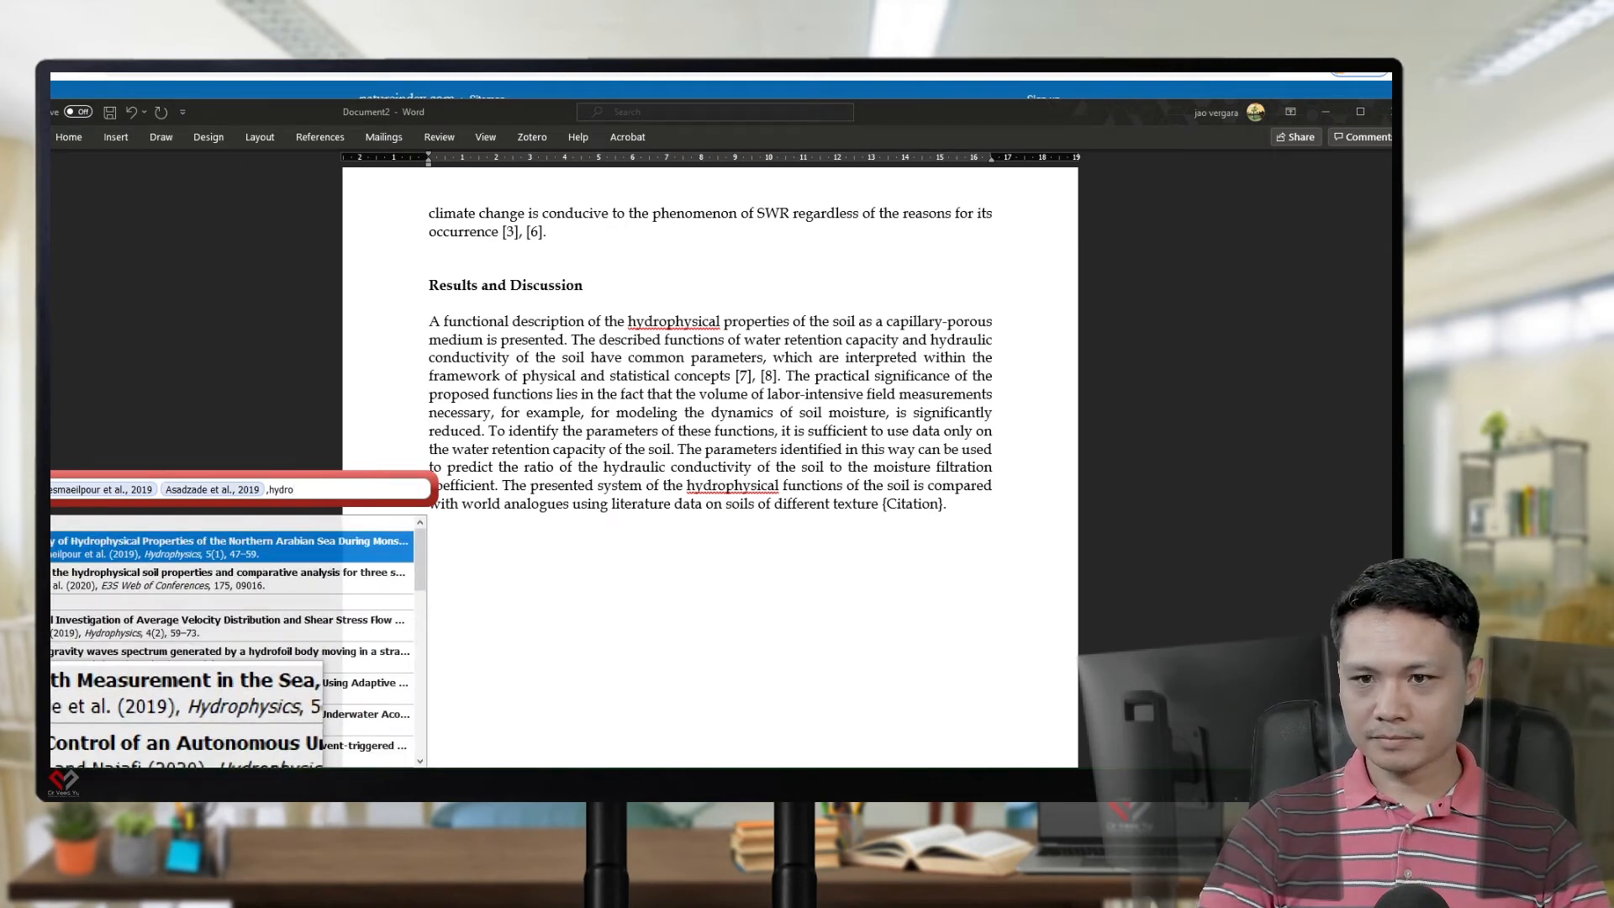
{"action": "left_click", "coordinate": [55, 750]}
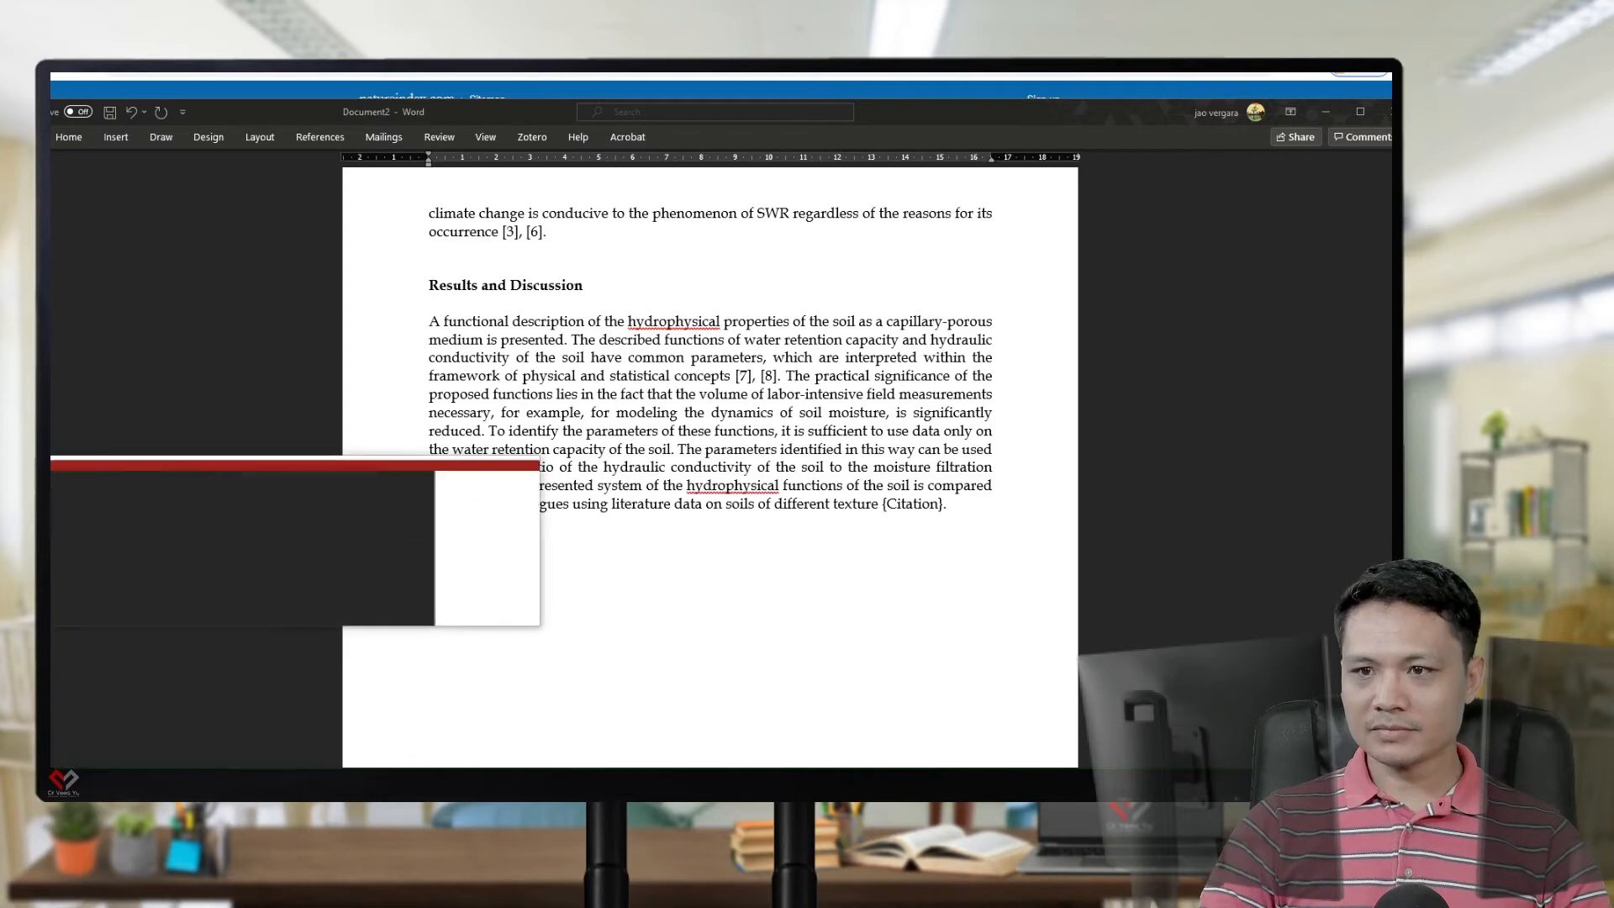
{"action": "key", "text": "Return"}
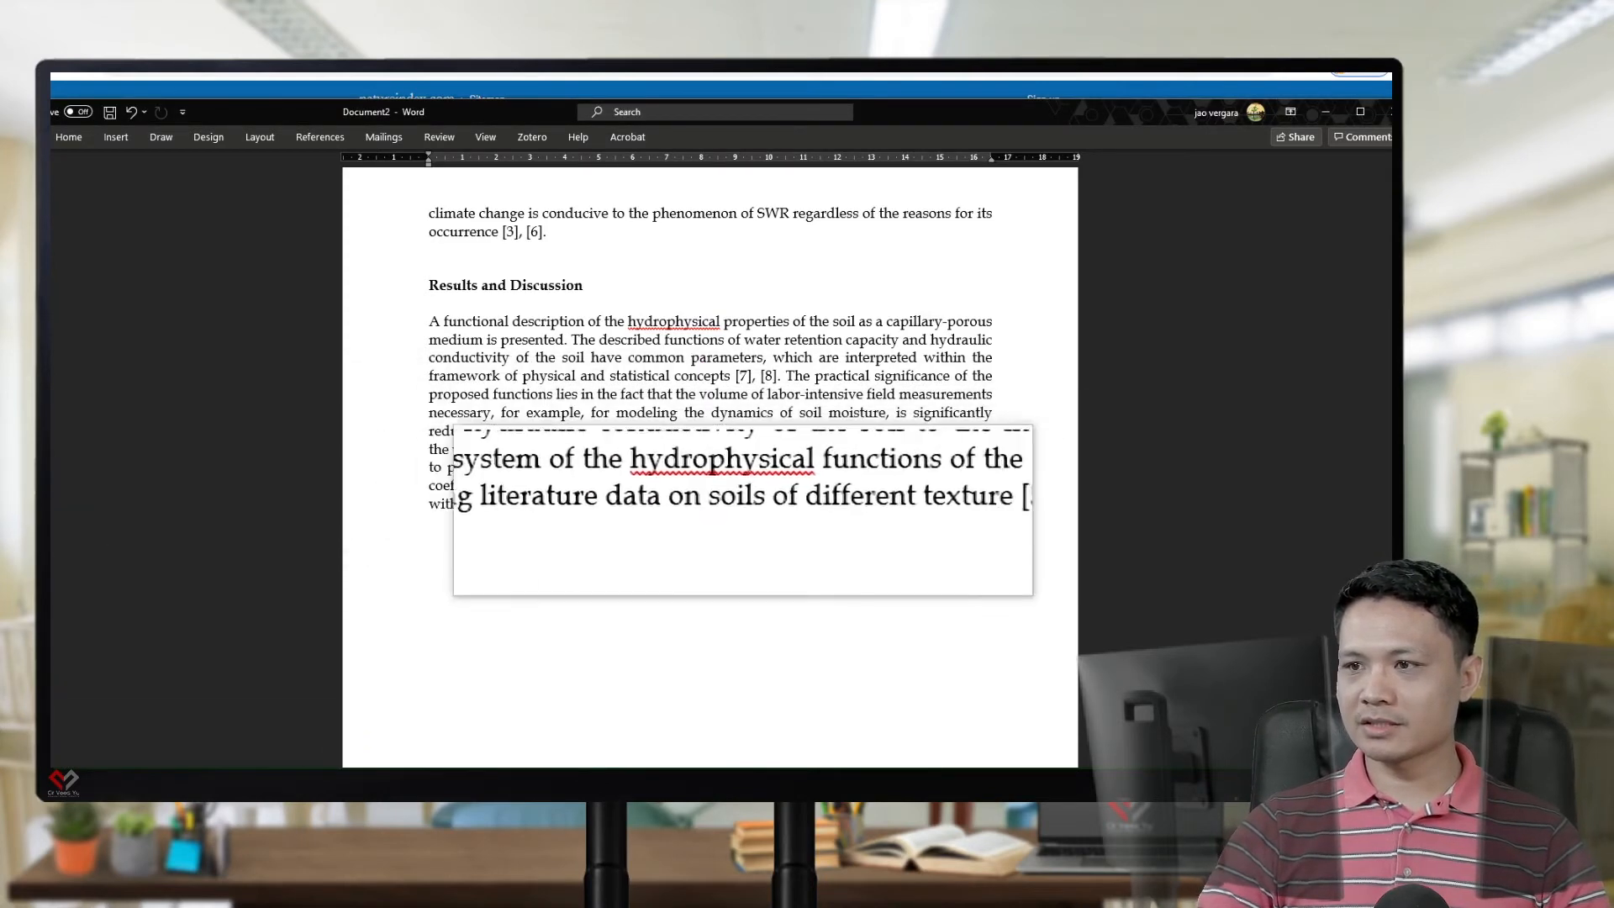
Add a bold References heading below the Results and Discussion paragraph and insert the Zotero bibliography under it
{"action": "scroll", "coordinate": [770, 506], "scroll_direction": "down", "scroll_amount": 4}
{"action": "scroll", "coordinate": [771, 506], "scroll_direction": "down", "scroll_amount": 3}
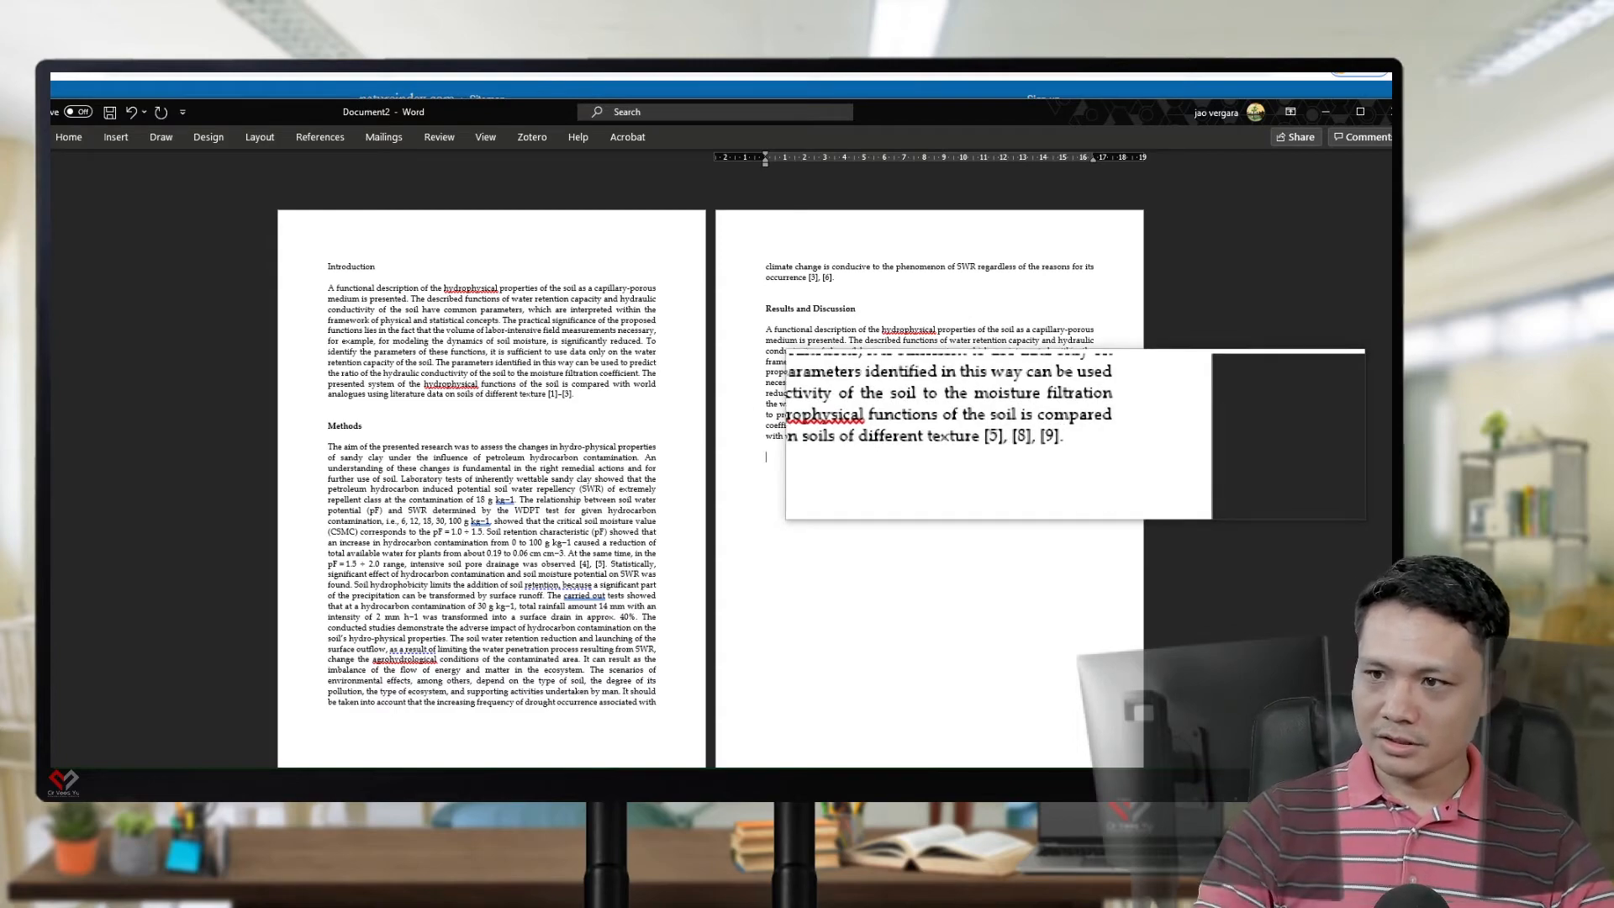
{"action": "scroll", "coordinate": [668, 458], "scroll_direction": "up", "scroll_amount": 4}
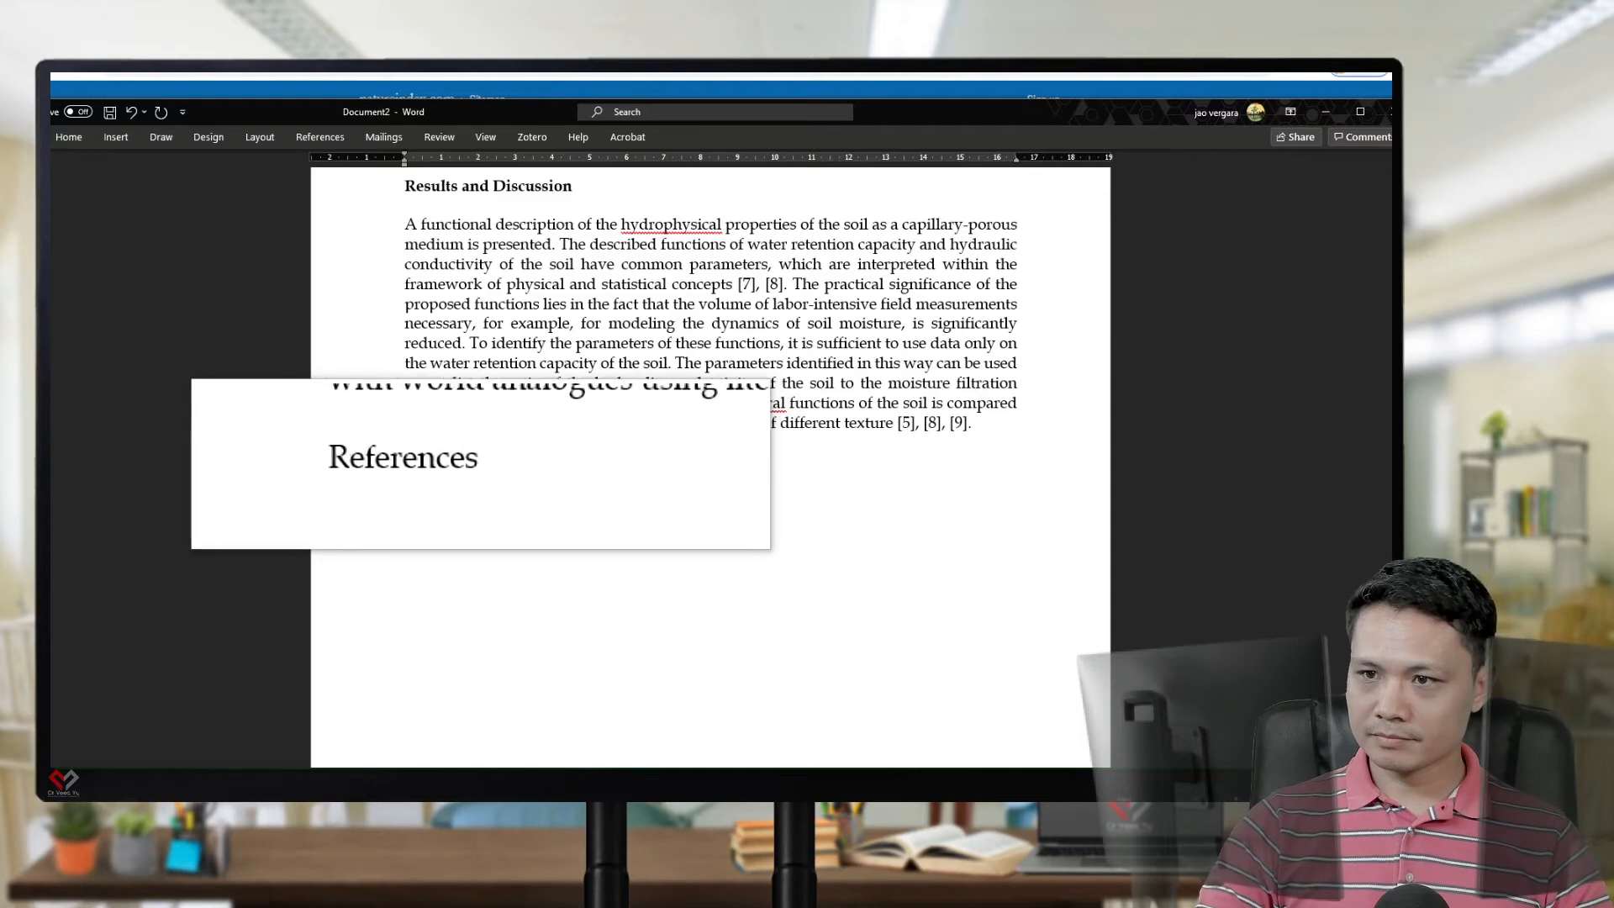
{"action": "left_click_drag", "start_coordinate": [481, 463], "coordinate": [416, 465]}
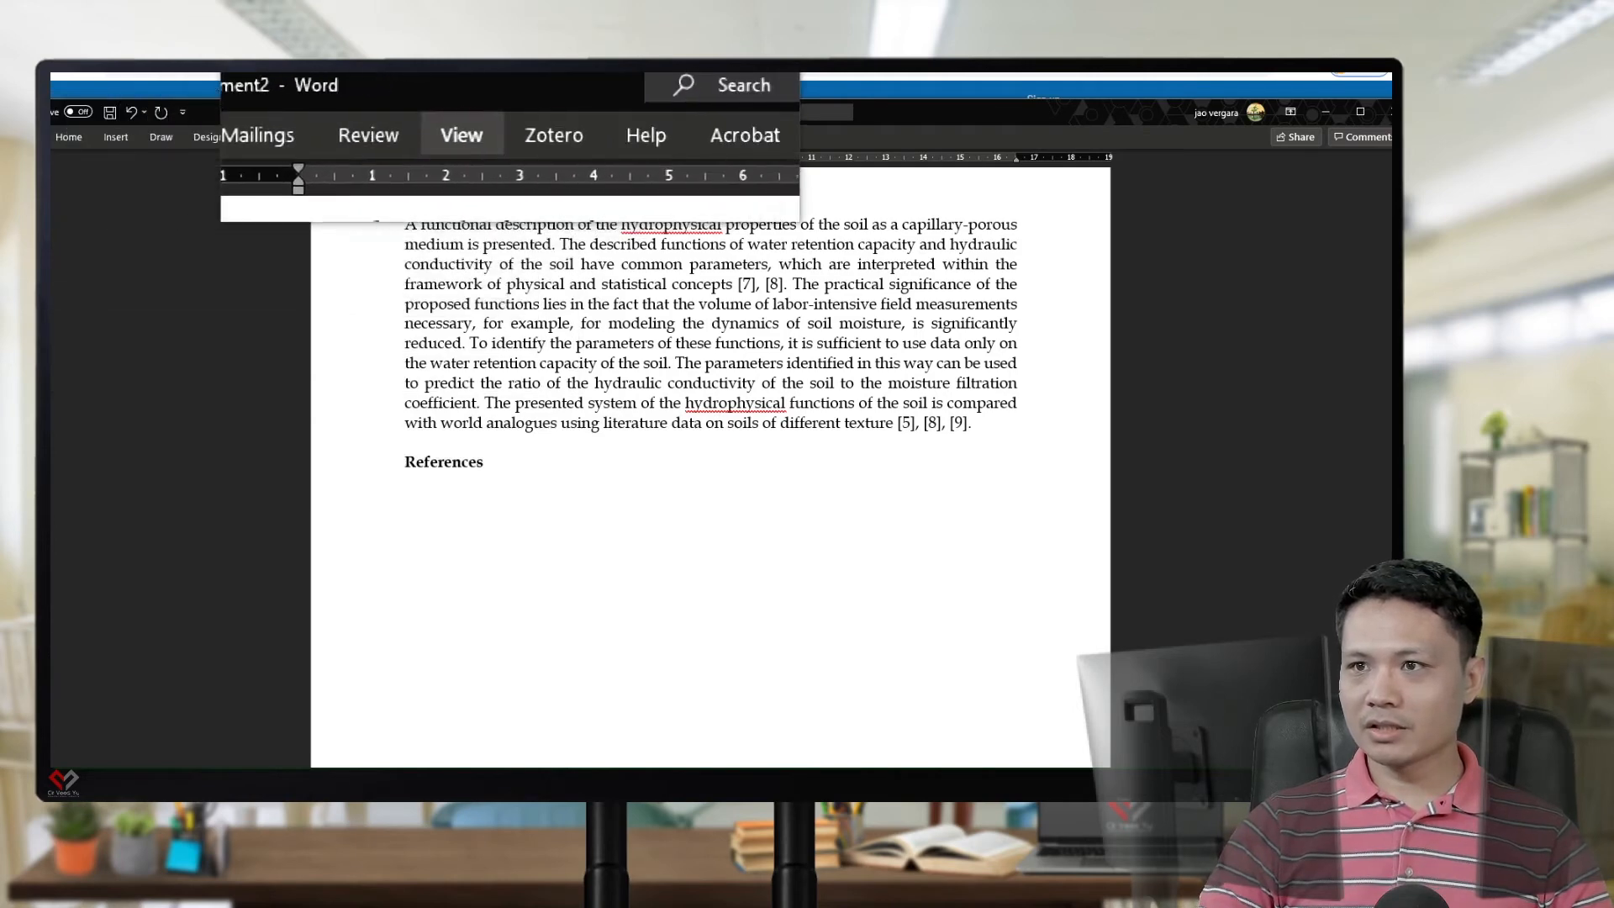
{"action": "left_click", "coordinate": [532, 137]}
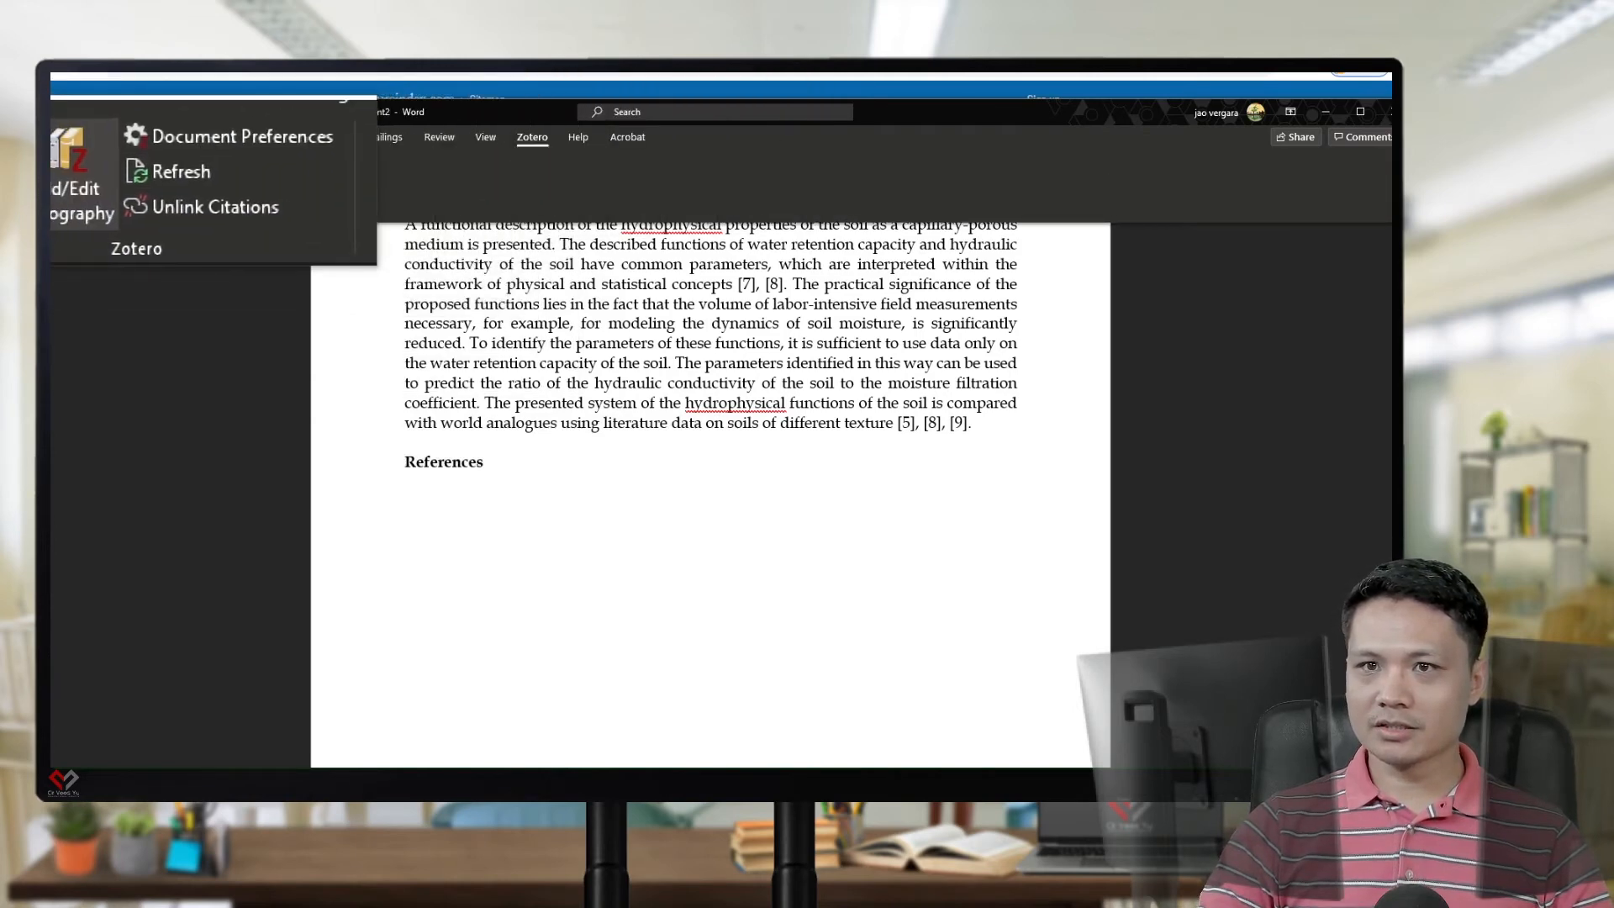
{"action": "left_click", "coordinate": [82, 181]}
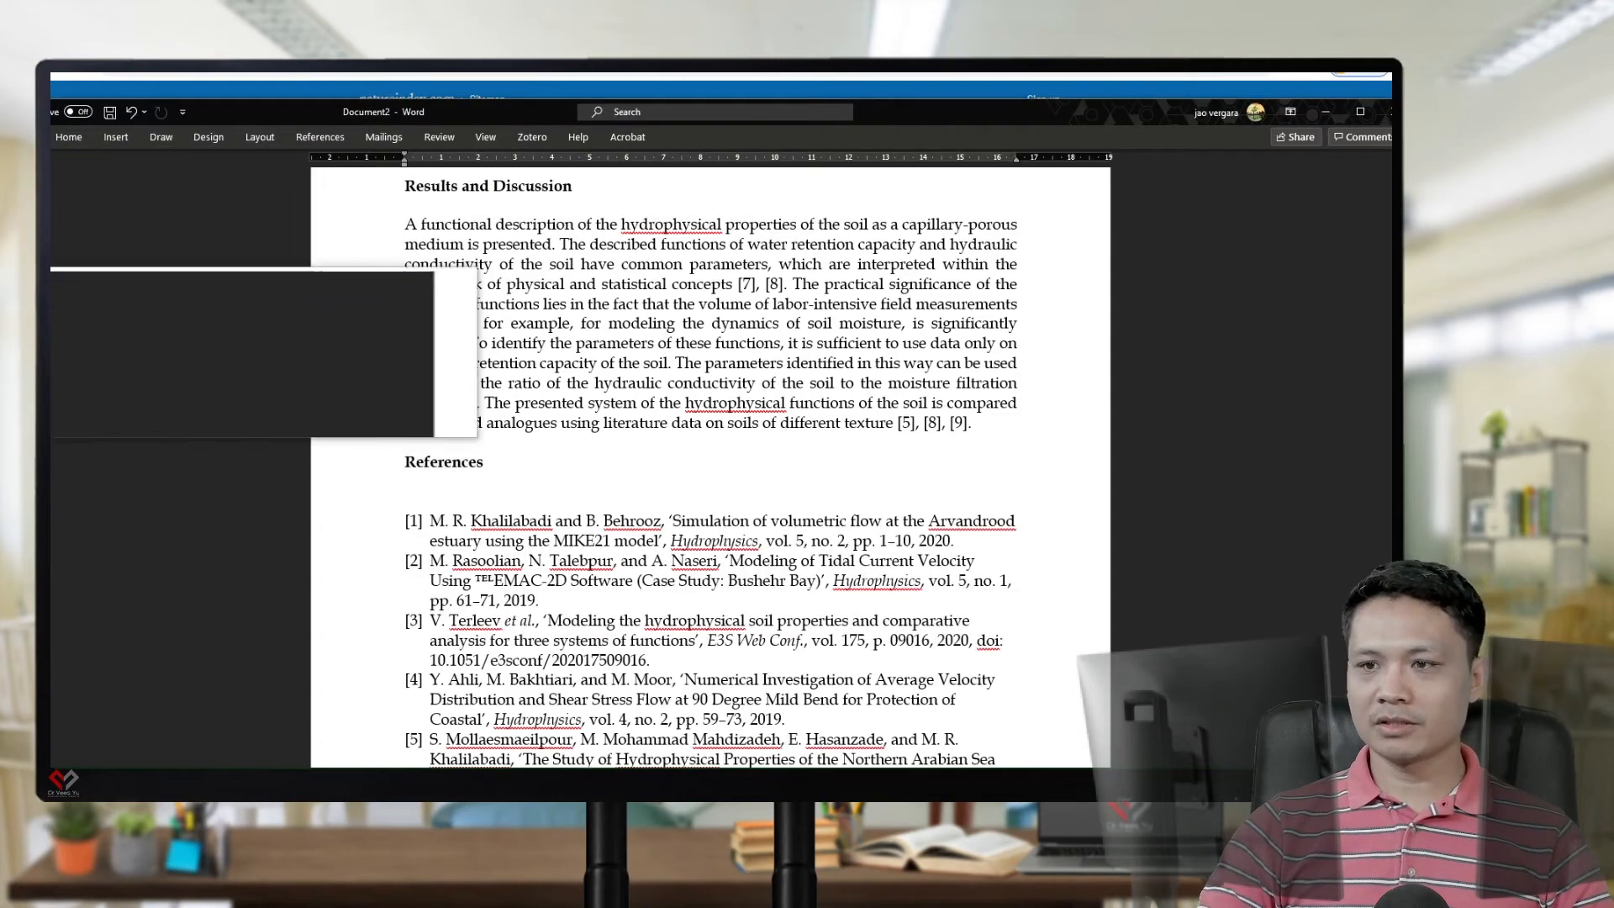
Examine the full list of numbered bibliography entries under the References heading
{"action": "scroll", "coordinate": [710, 467], "scroll_direction": "down", "scroll_amount": 8}
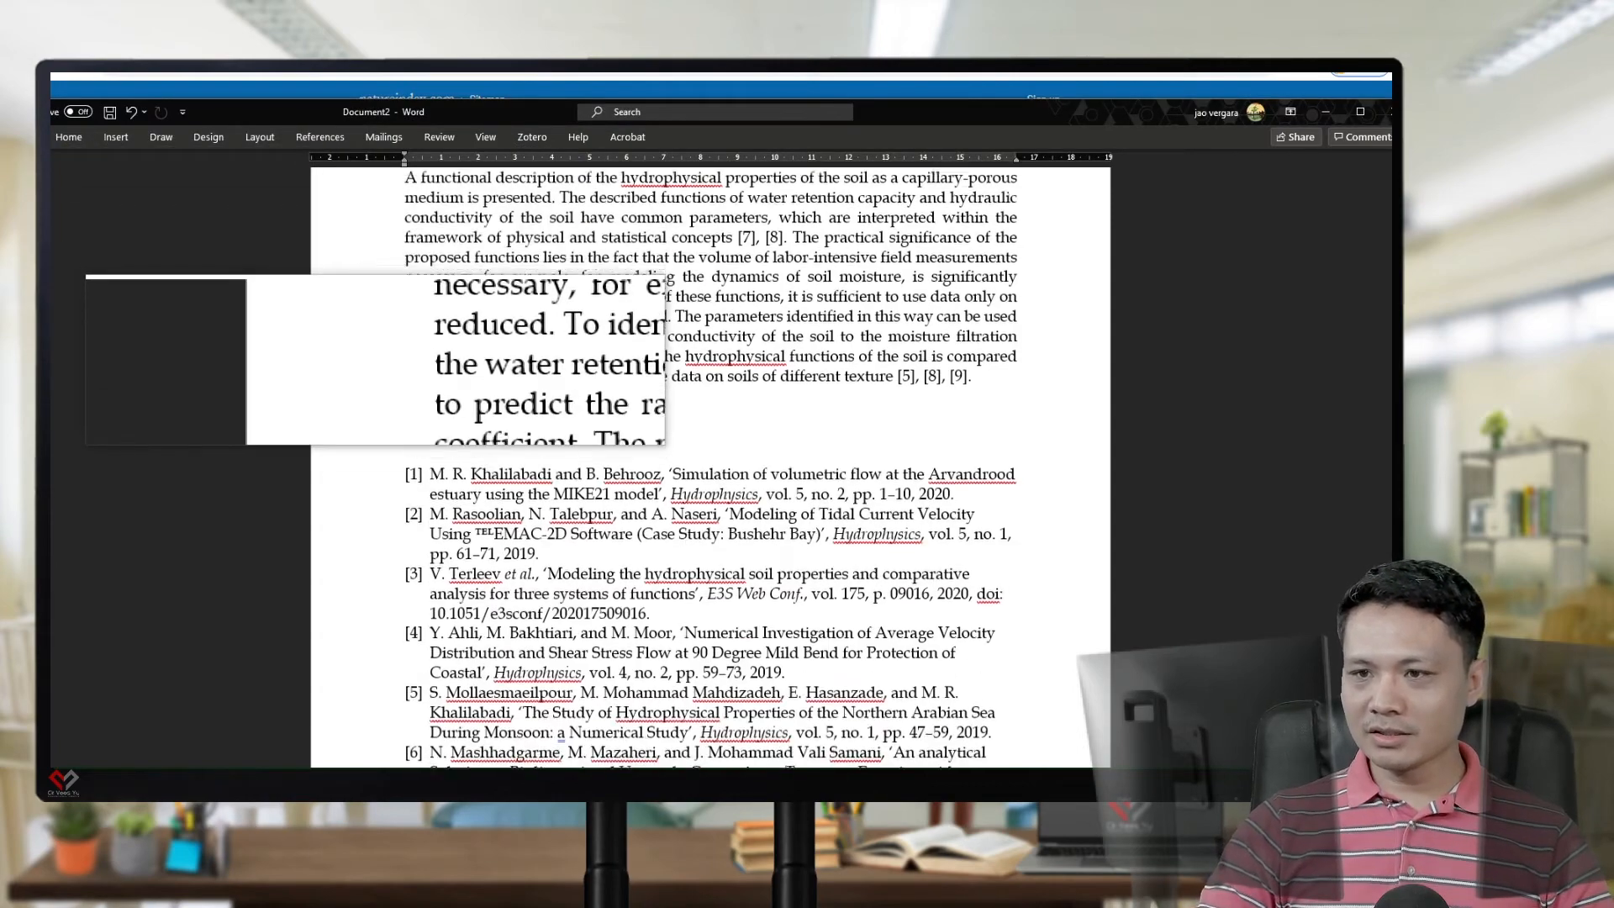
{"action": "scroll", "coordinate": [710, 466], "scroll_direction": "down", "scroll_amount": 3}
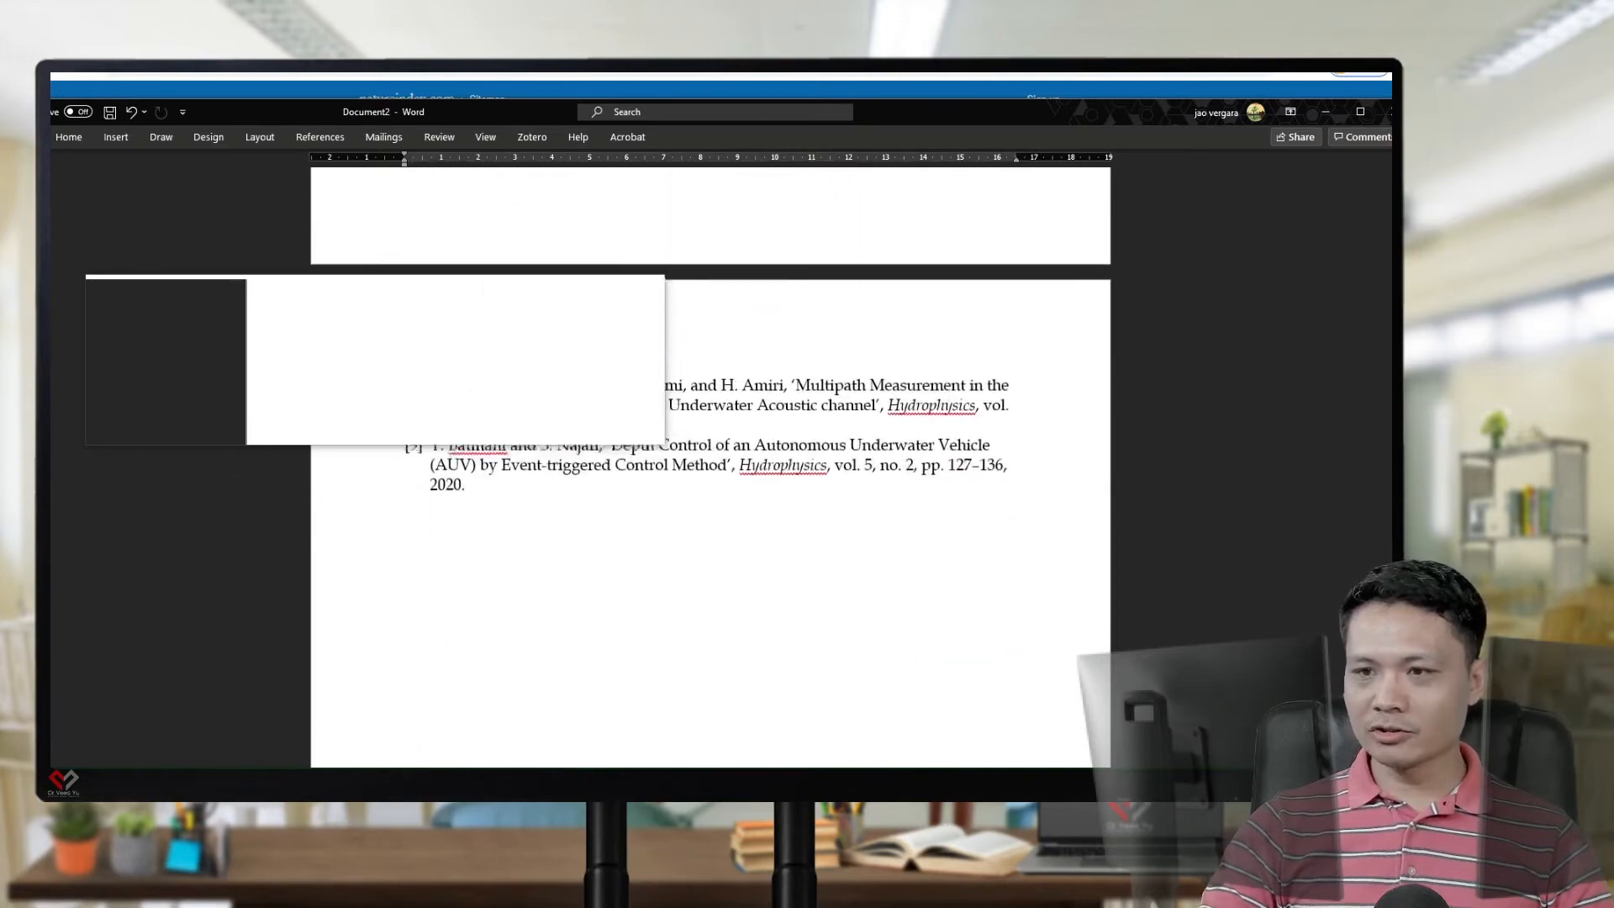
{"action": "scroll", "coordinate": [710, 467], "scroll_direction": "up", "scroll_amount": 2}
{"action": "scroll", "coordinate": [711, 466], "scroll_direction": "up", "scroll_amount": 5}
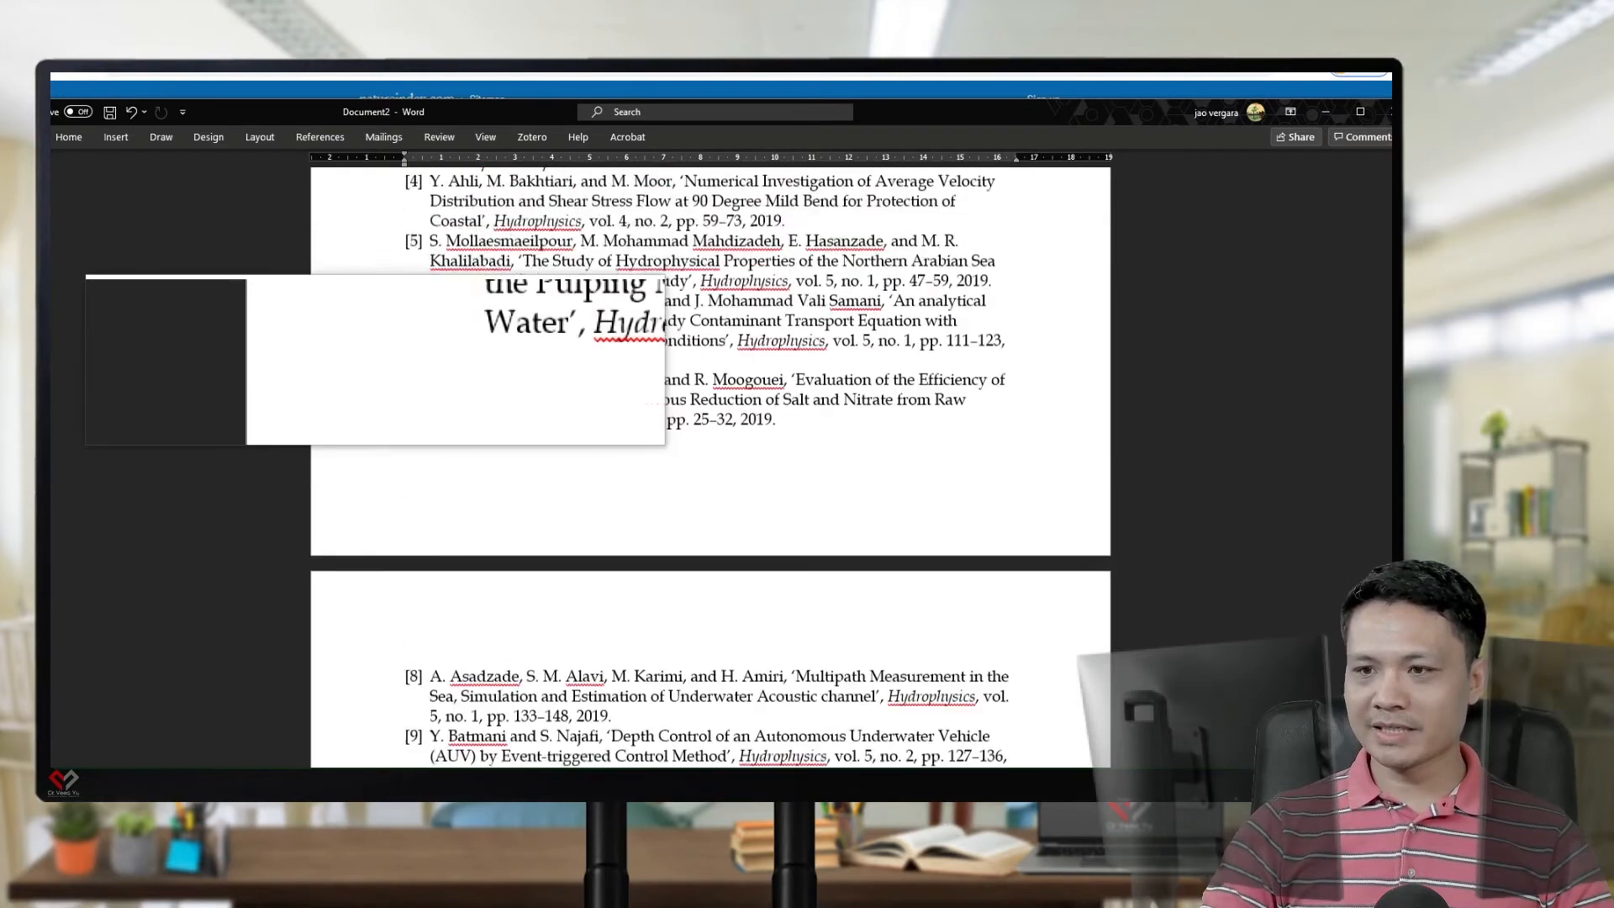
{"action": "scroll", "coordinate": [710, 466], "scroll_direction": "up", "scroll_amount": 3}
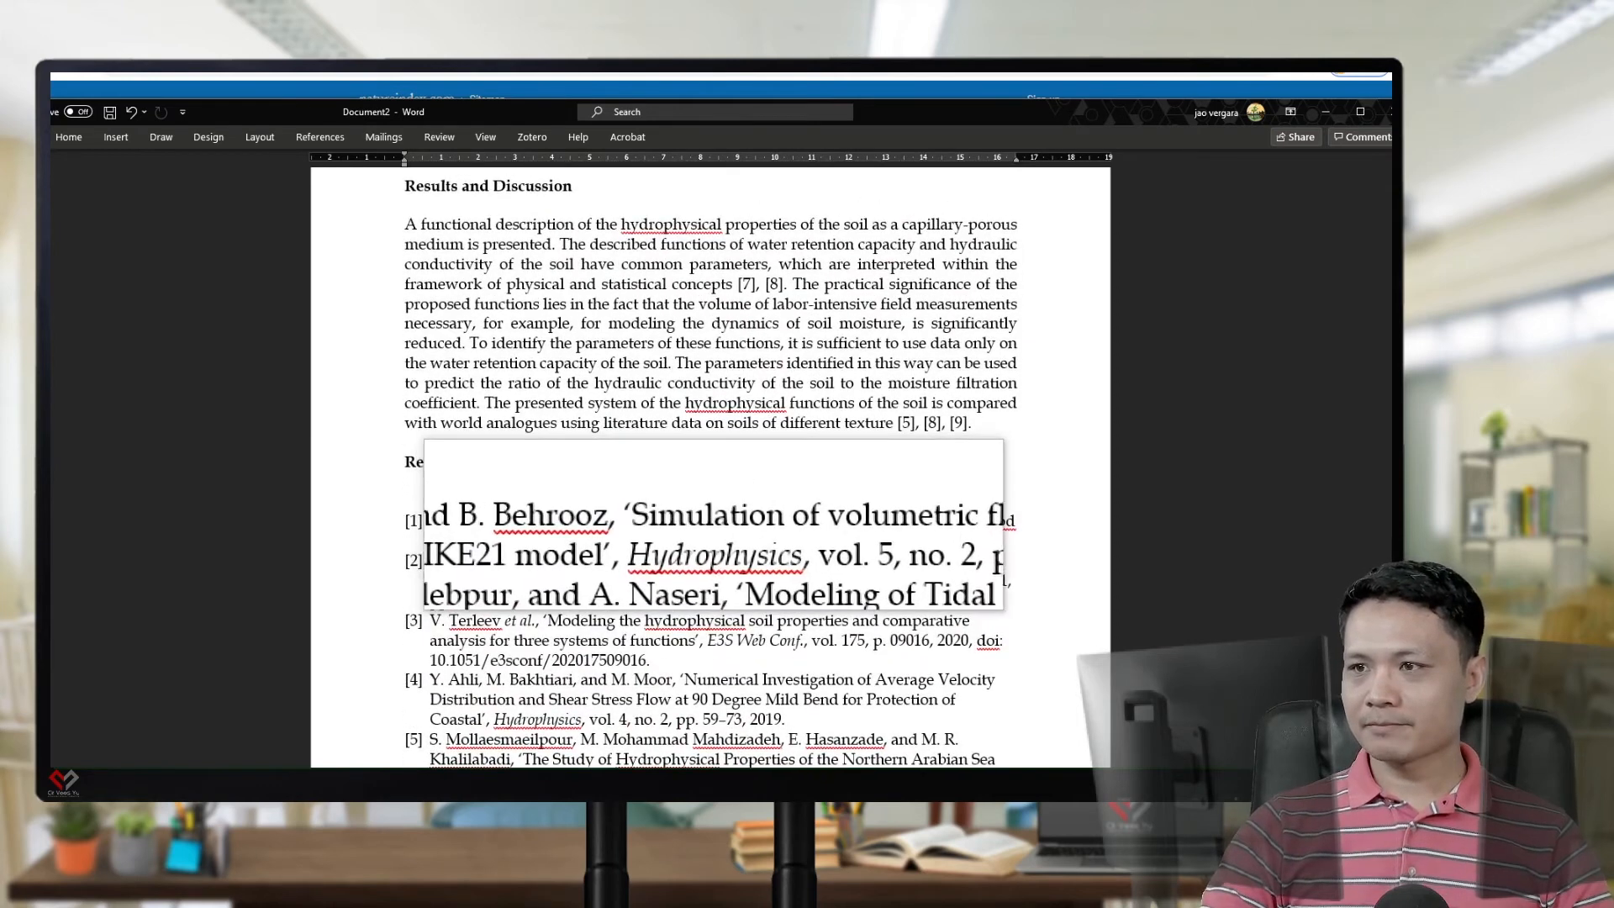
Add a bold Related Literature heading between the Introduction paragraph and the Methods section, with a new line below it
{"action": "scroll", "coordinate": [711, 467], "scroll_direction": "up", "scroll_amount": 2}
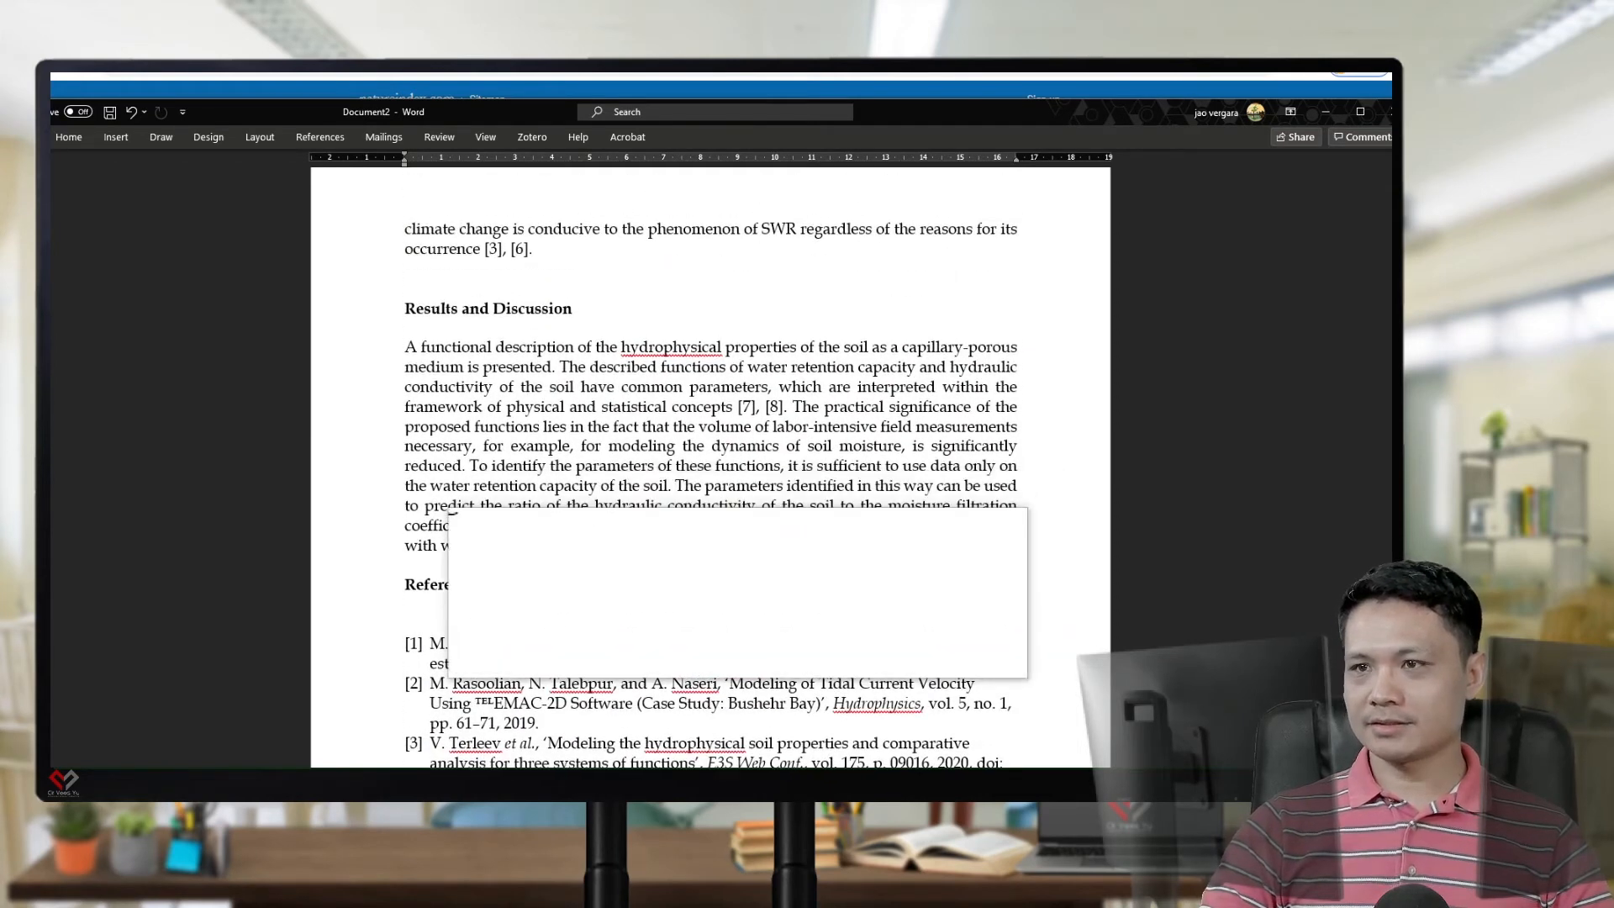
{"action": "scroll", "coordinate": [710, 467], "scroll_direction": "up", "scroll_amount": 10}
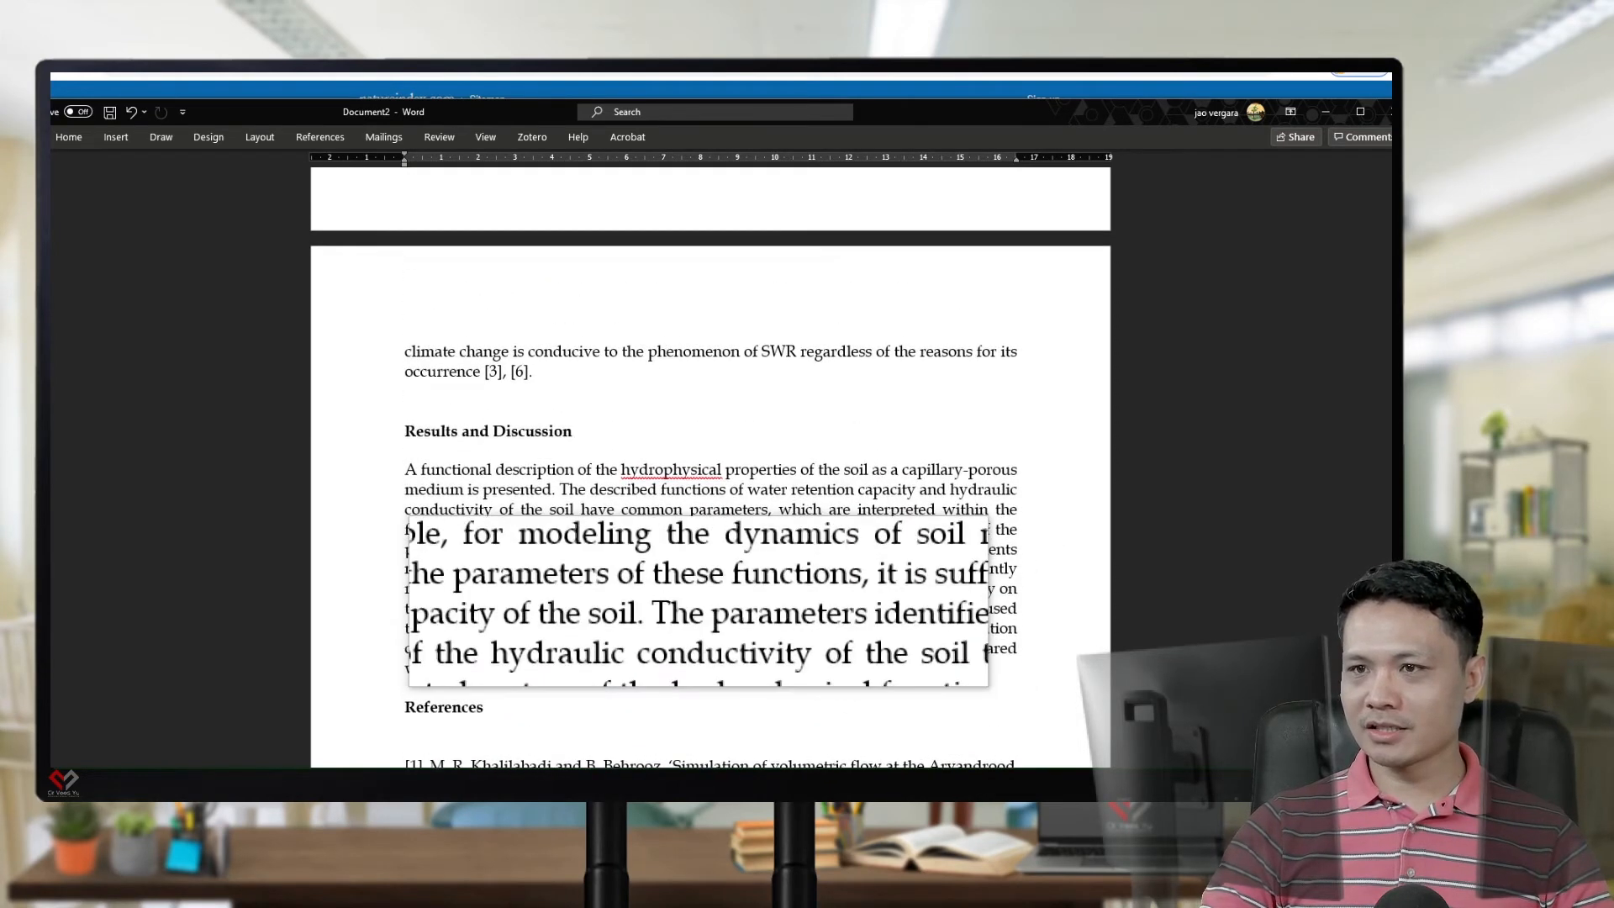
{"action": "scroll", "coordinate": [710, 466], "scroll_direction": "up", "scroll_amount": 5}
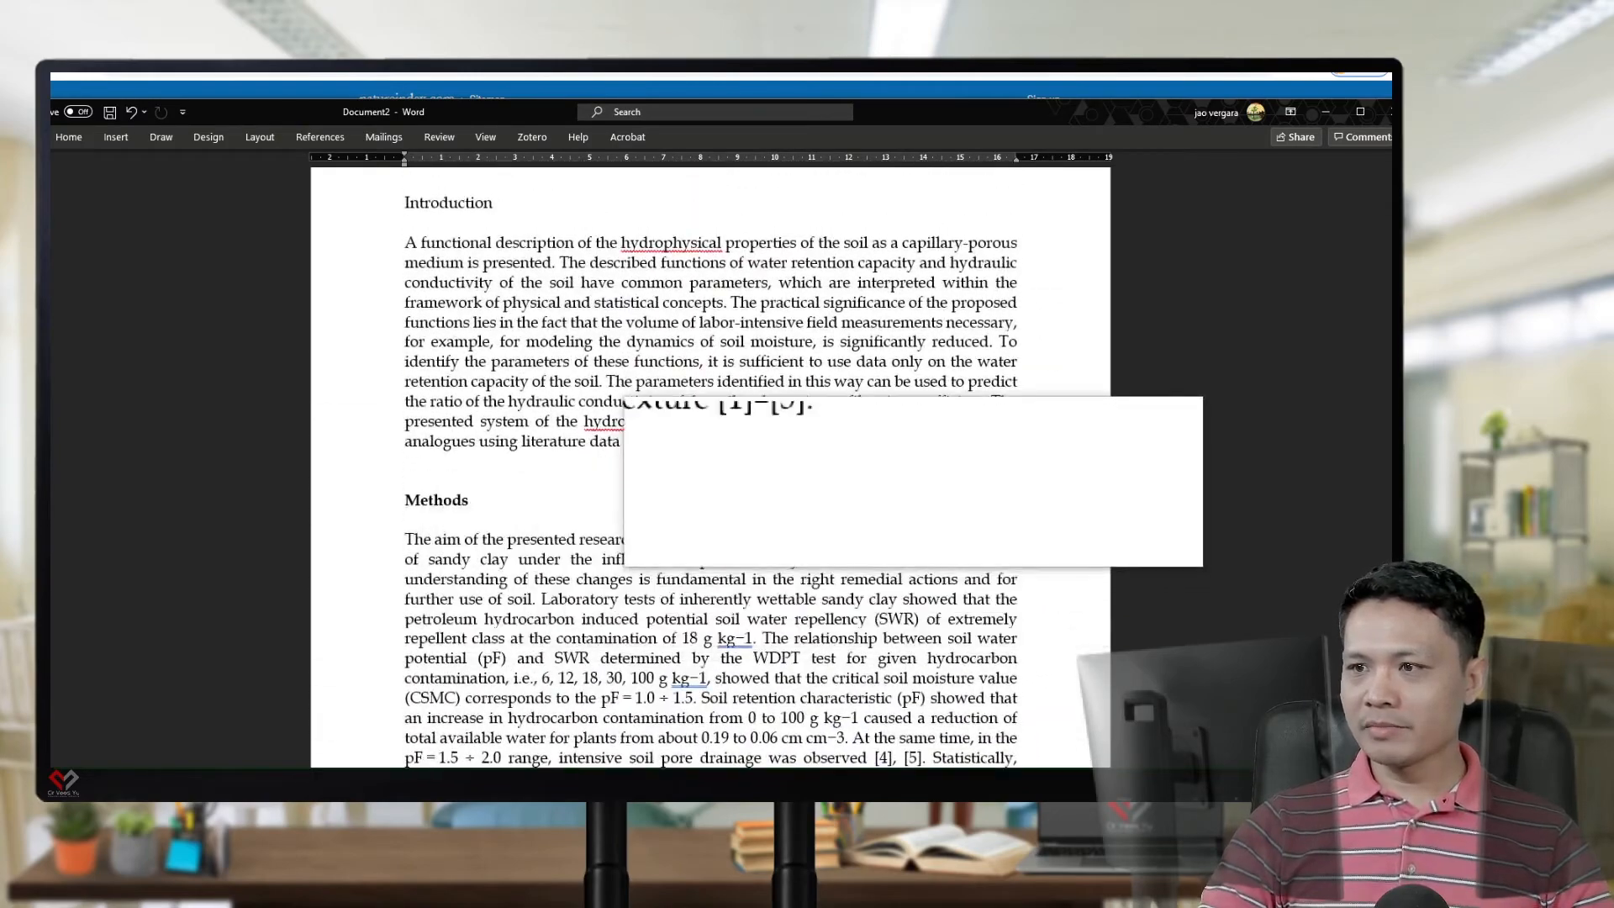
{"action": "key", "text": "Return"}
{"action": "key", "text": "Return"}
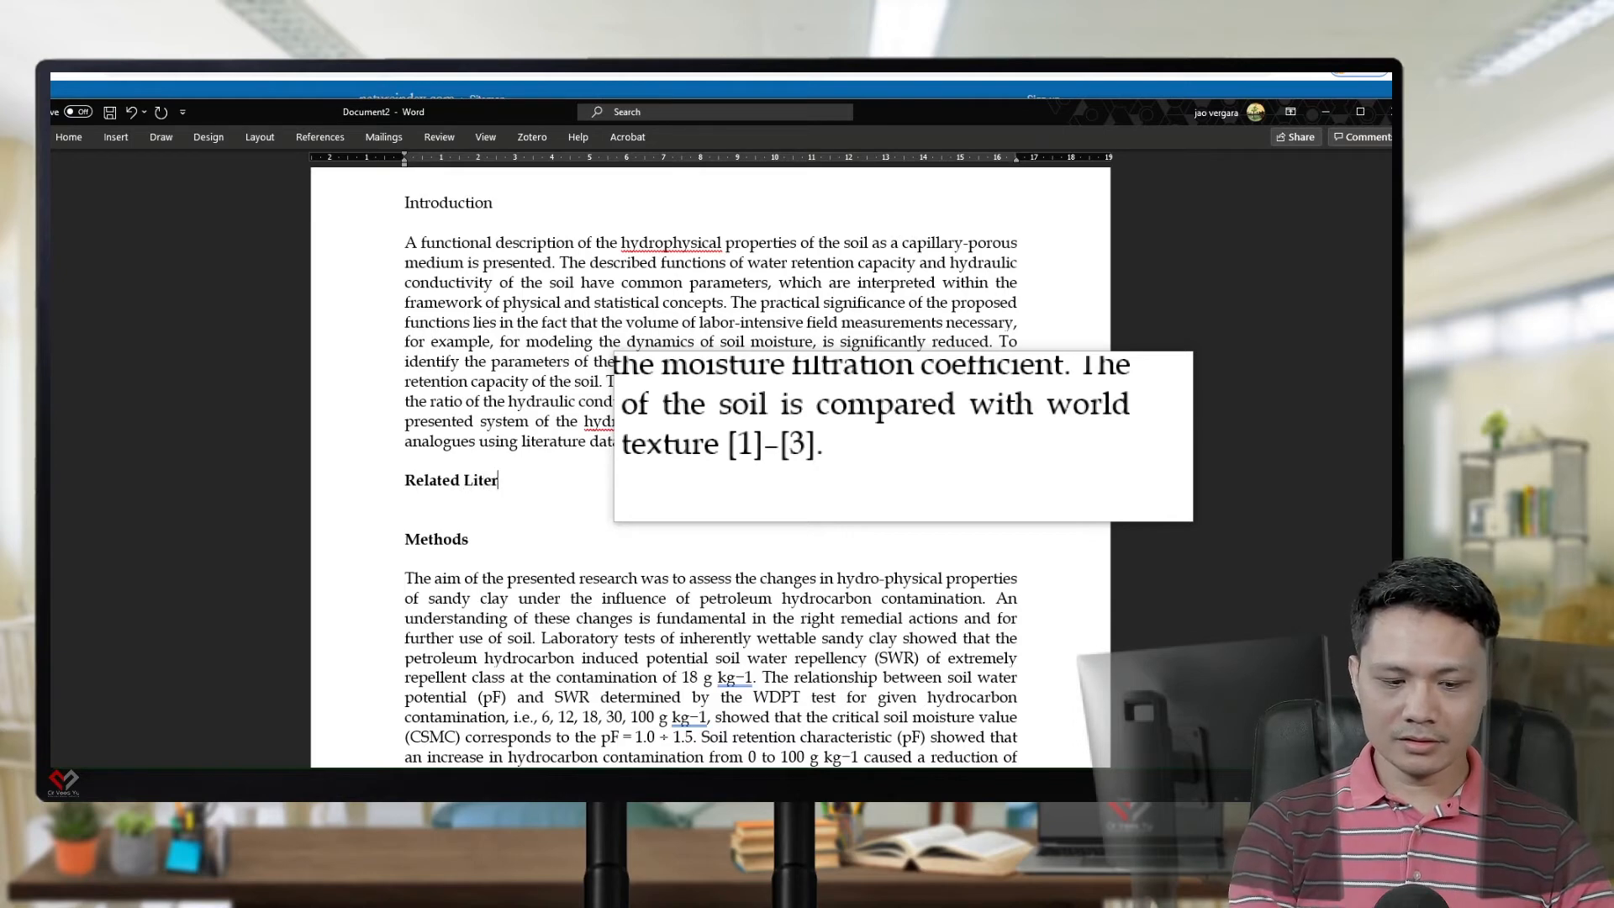
{"action": "key", "text": "Return"}
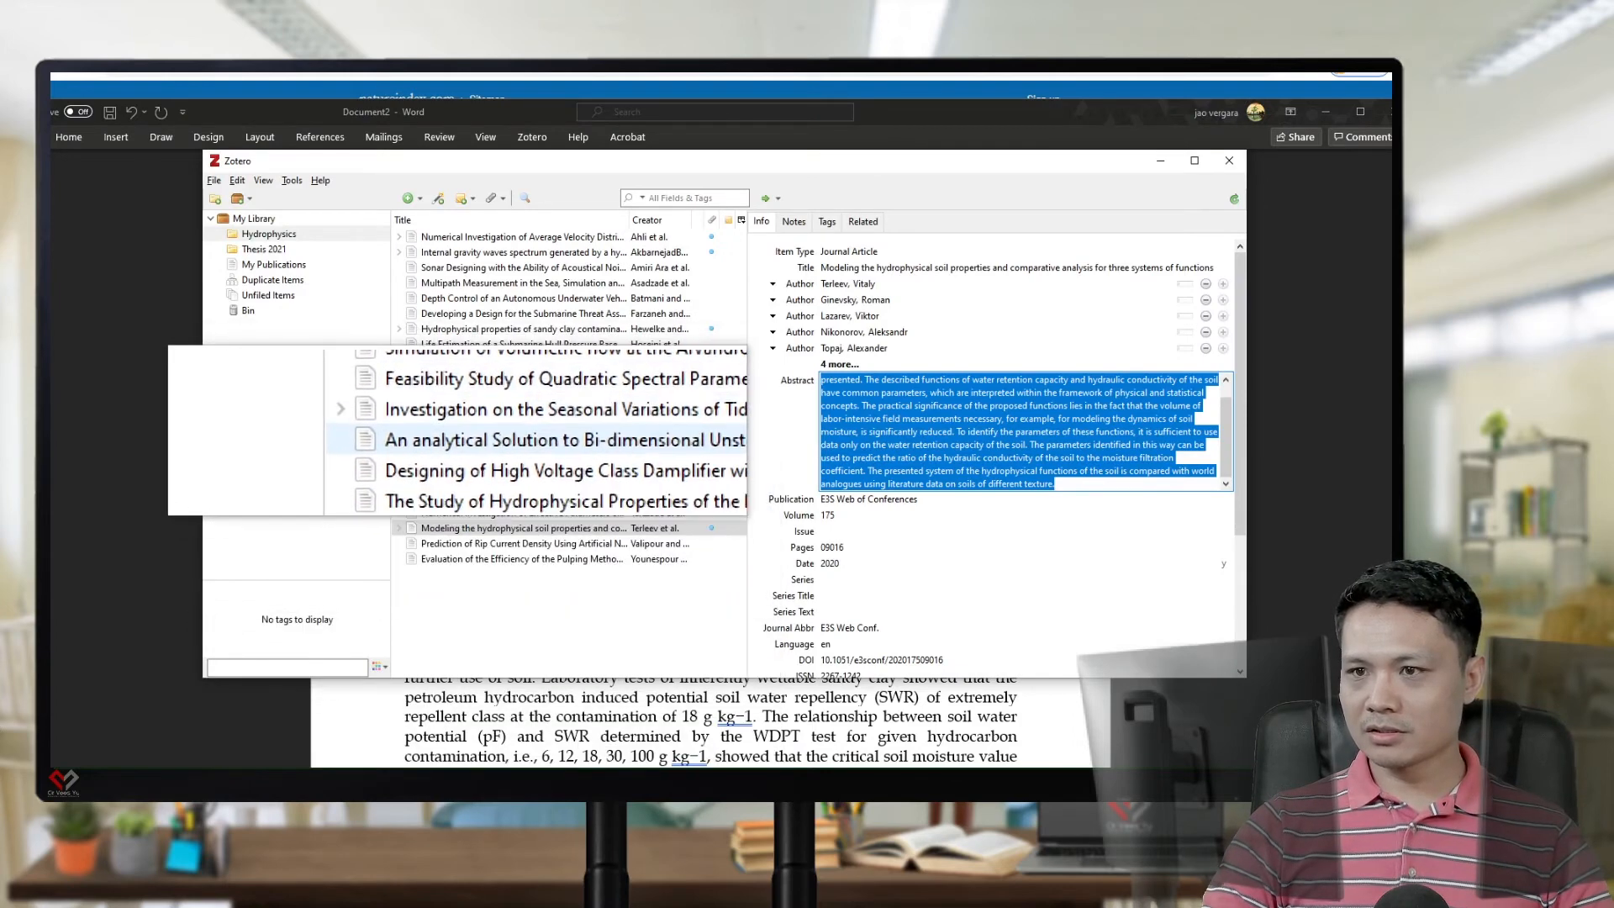
Switch to Zotero, check several Hydrophysics articles for an abstract, and view the Marine Hydrophysical Institute web page item in Thesis 2021
{"action": "left_click", "coordinate": [456, 451]}
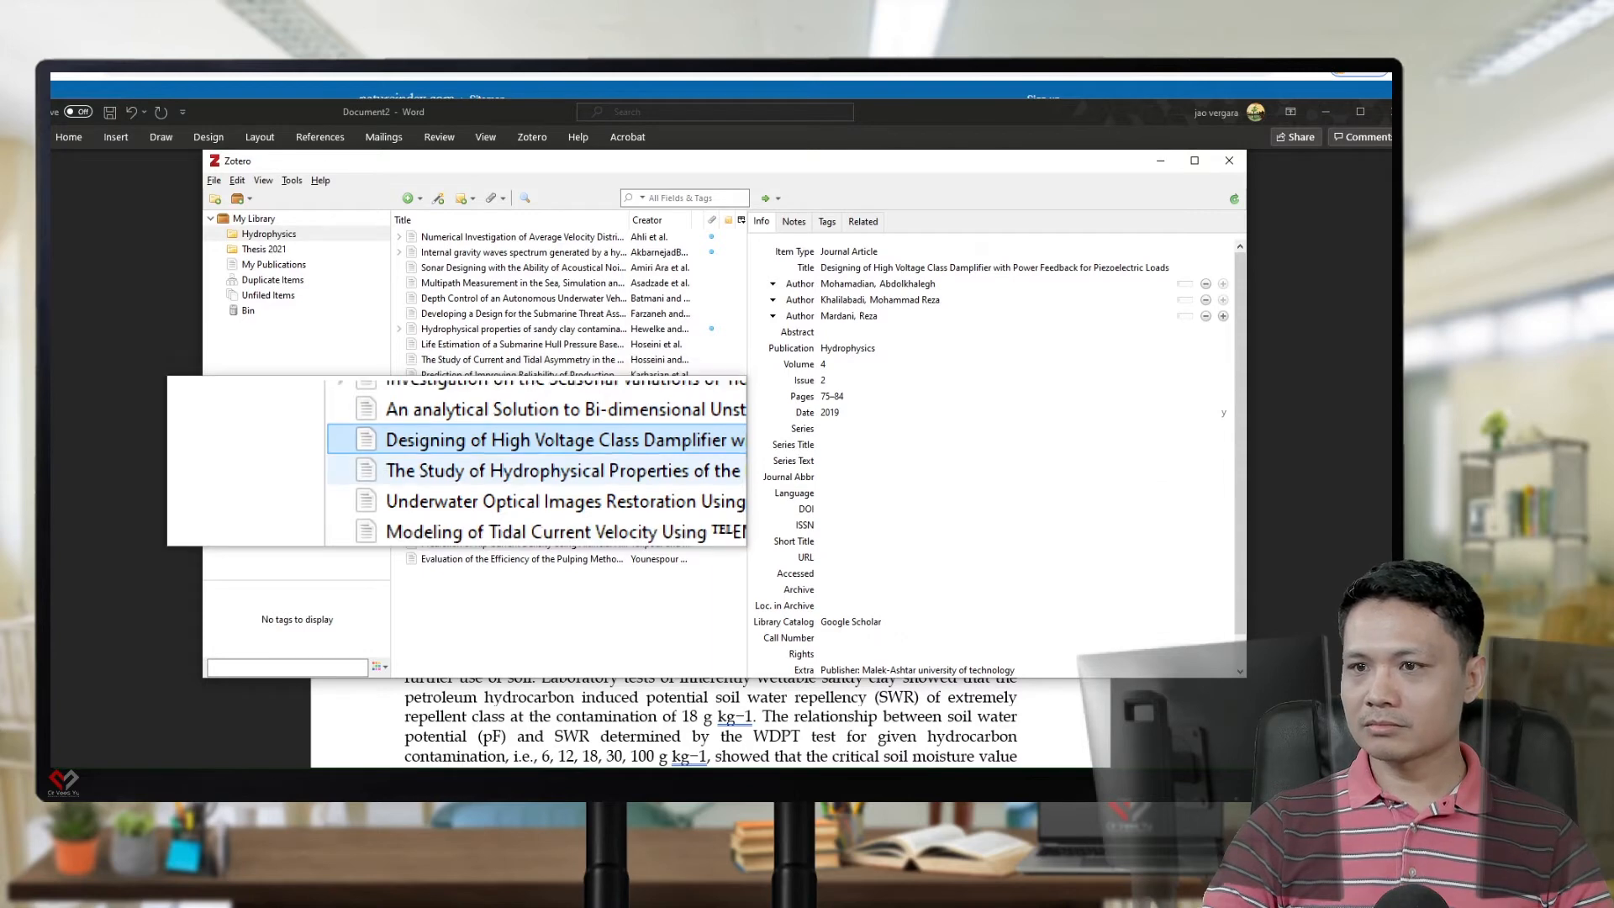
{"action": "left_click", "coordinate": [456, 469]}
{"action": "left_click", "coordinate": [455, 434]}
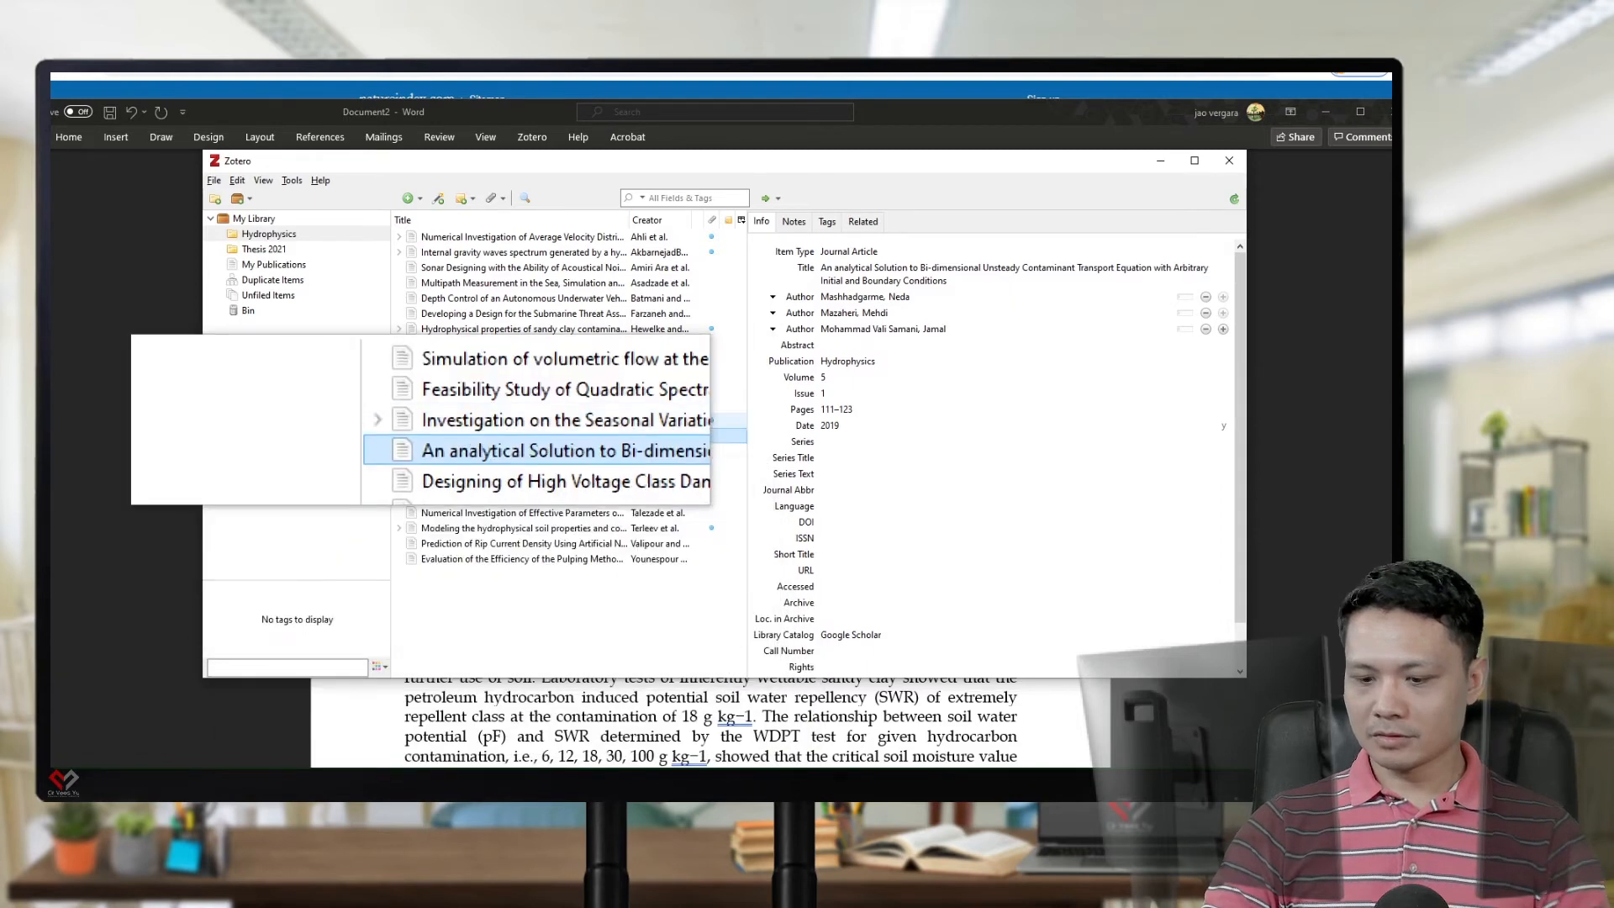
{"action": "key", "text": "Down"}
{"action": "key", "text": "Down"}
{"action": "key", "text": "Down"}
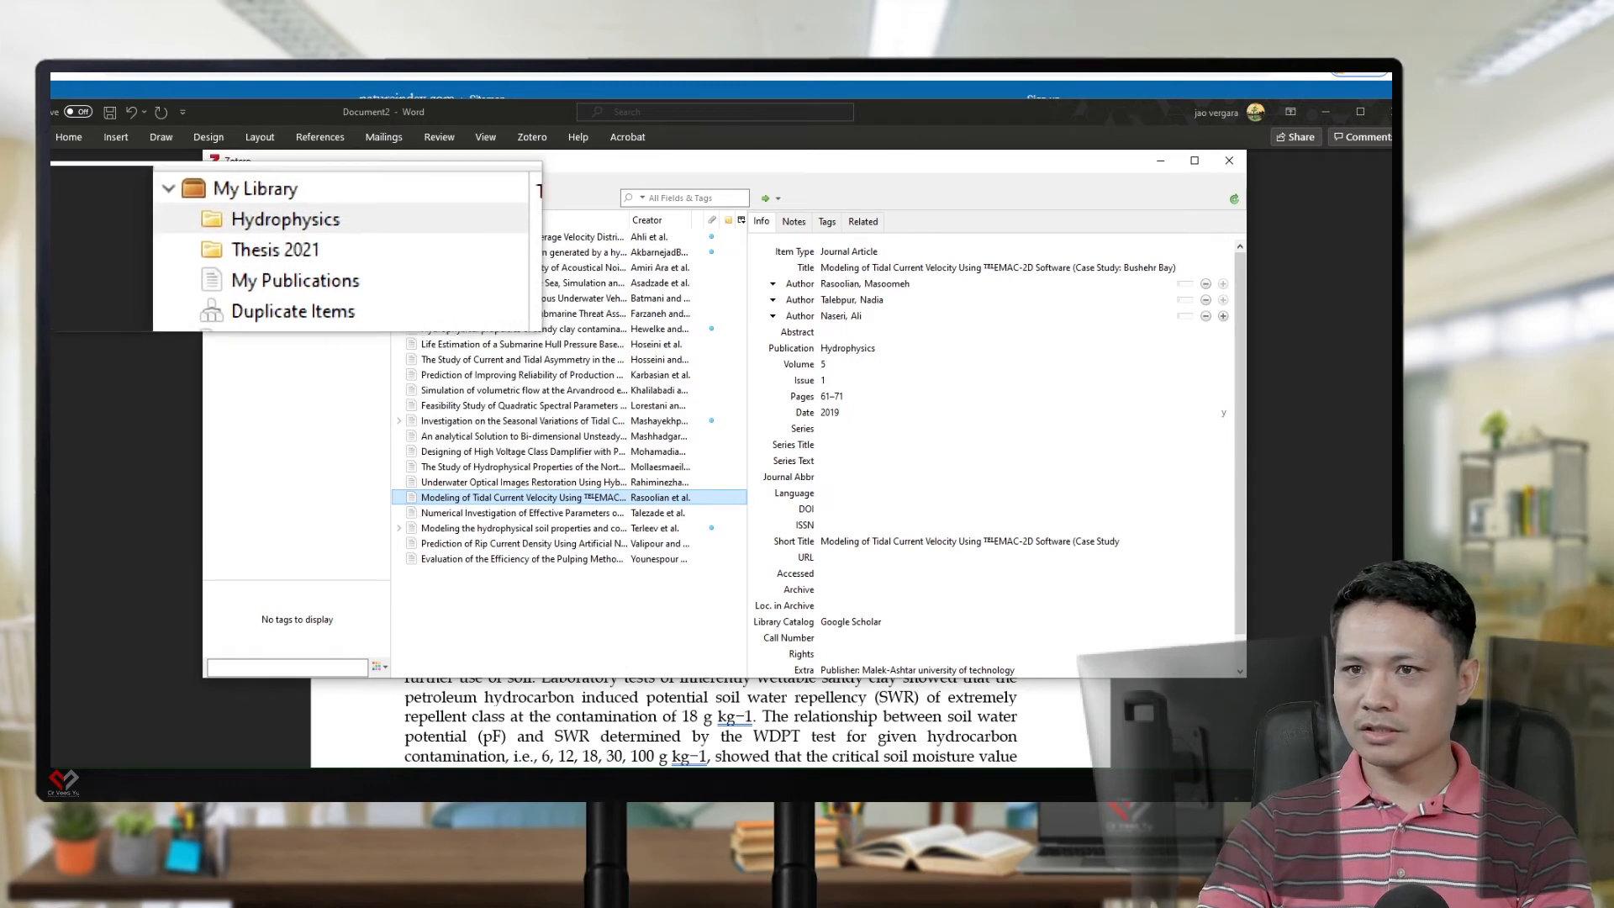
{"action": "left_click", "coordinate": [277, 246]}
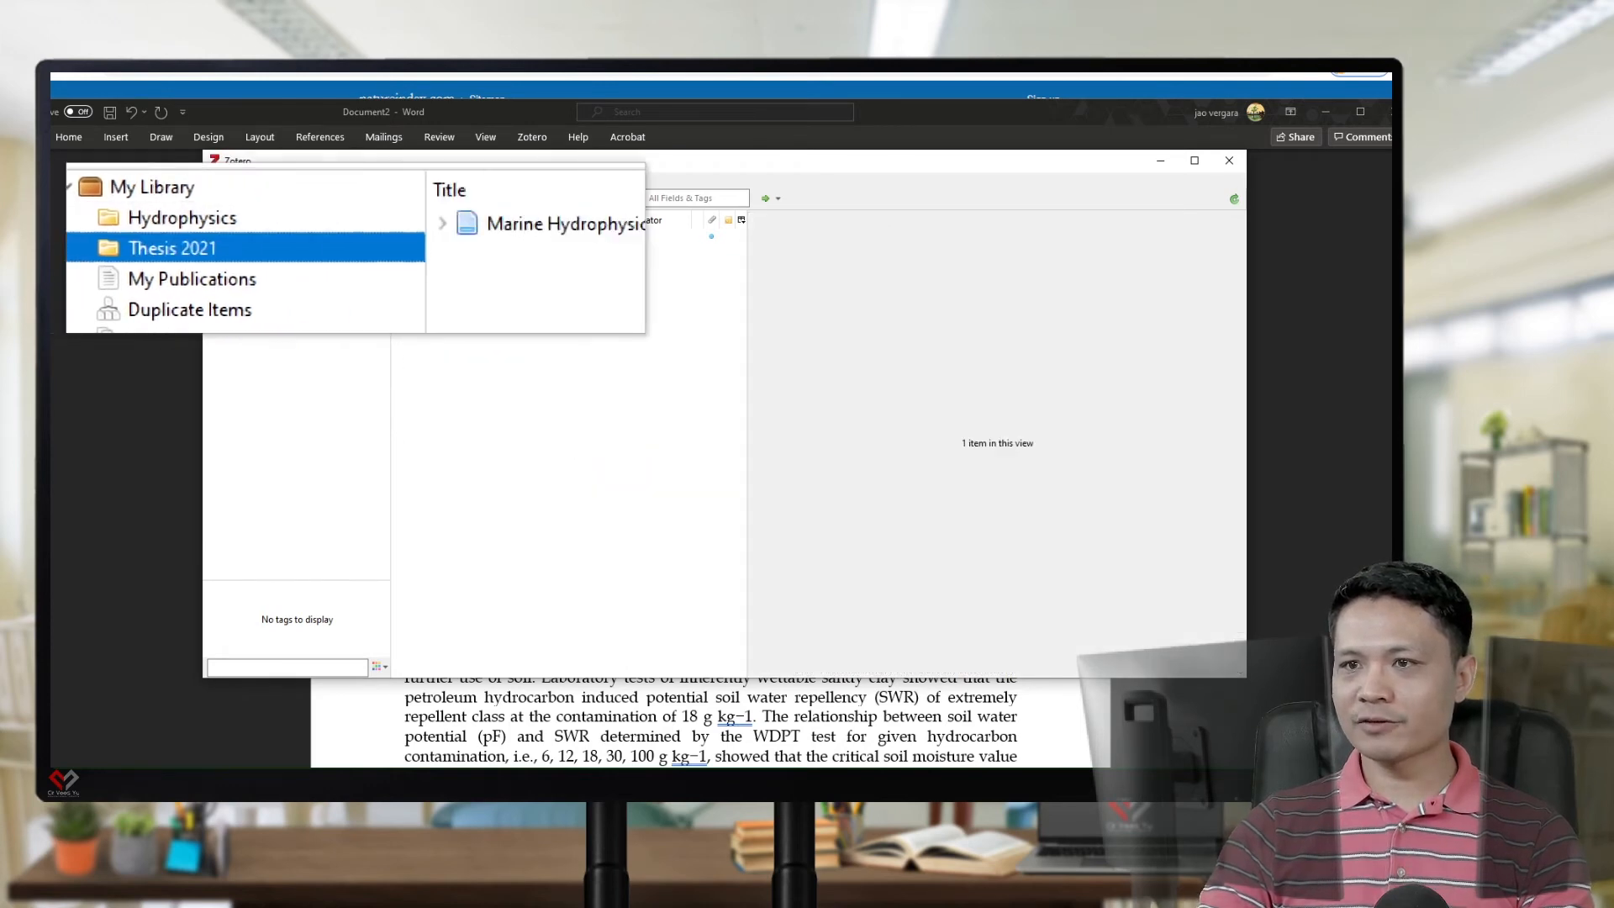
{"action": "left_click", "coordinate": [463, 236]}
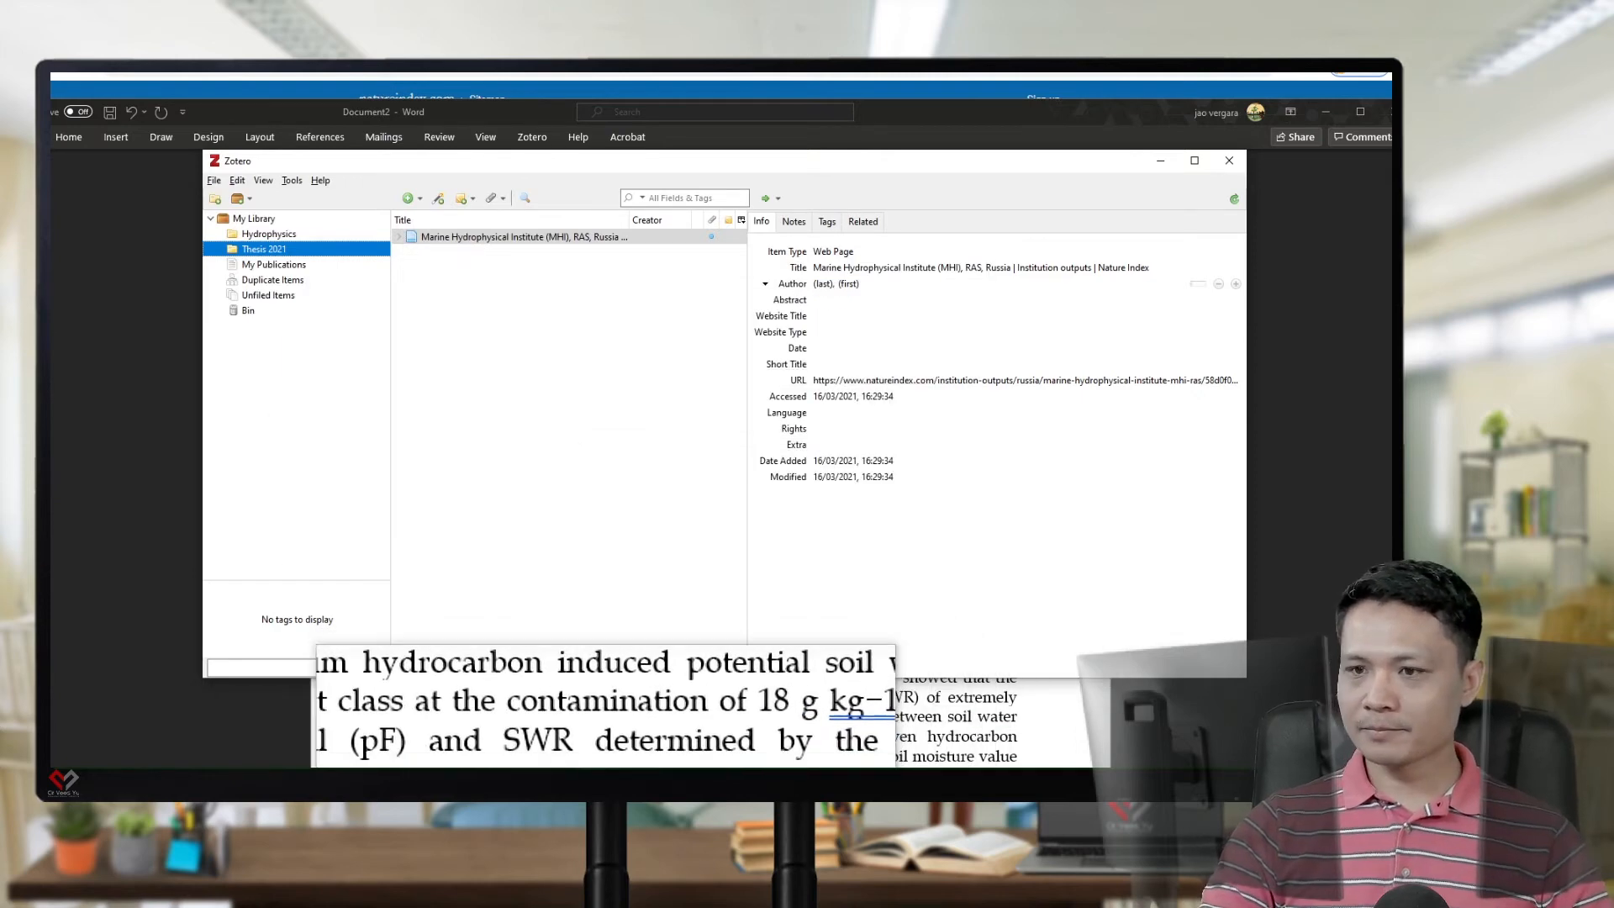
Return to Word and paste the copied soil hydrophysical properties abstract below the Related Literature heading
{"action": "left_click", "coordinate": [605, 727]}
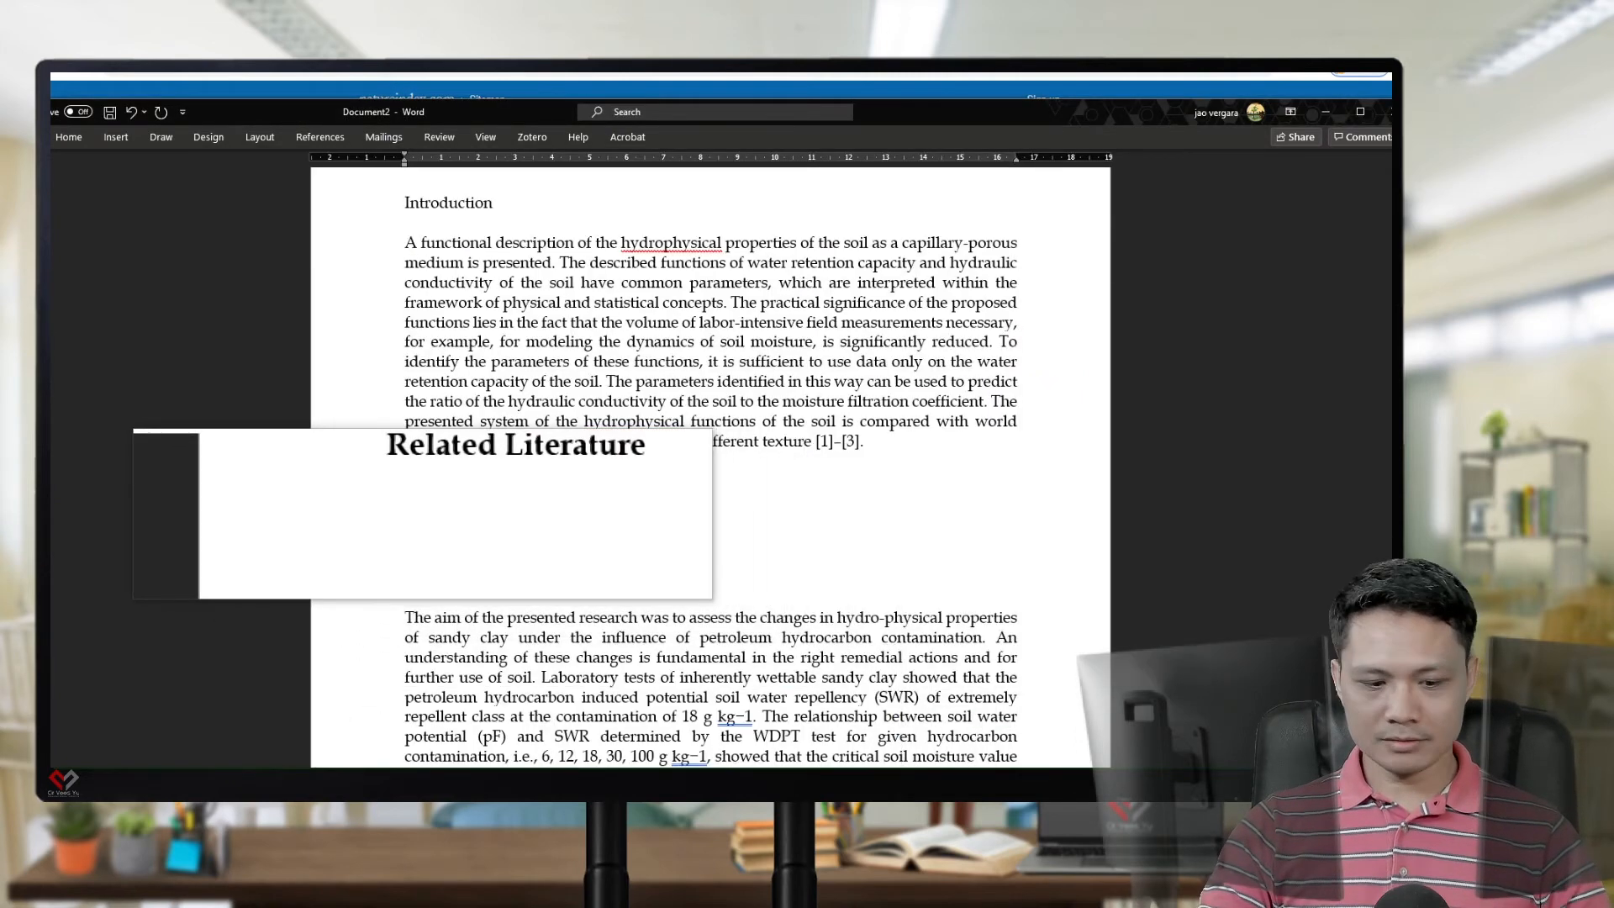
{"action": "type", "text": "A functional description of the hydrophysical properties of the soil as a capillary-porous medium is presented. The described functions of water retention capacity and hydraulic conductivity of the soil have common parameters, which are interpreted within the framework of physical and statistical concepts. The practical significance of the proposed functions lies in the fact that the volume of labor-intensive field measurements necessary, for example, for modeling the dynamics of soil moisture, is significantly reduced. To identify the parameters of these functions, it is sufficient to use data only on the water retention capacity of the soil. The parameters identified in this way can be used to predict the ratio of the hydraulic conductivity of the soil to the moisture filtration coefficient. The presented system of the hydrophysical functions of the soil is compared with world analogues using literature data on soils of different texture [1]–[3]."}
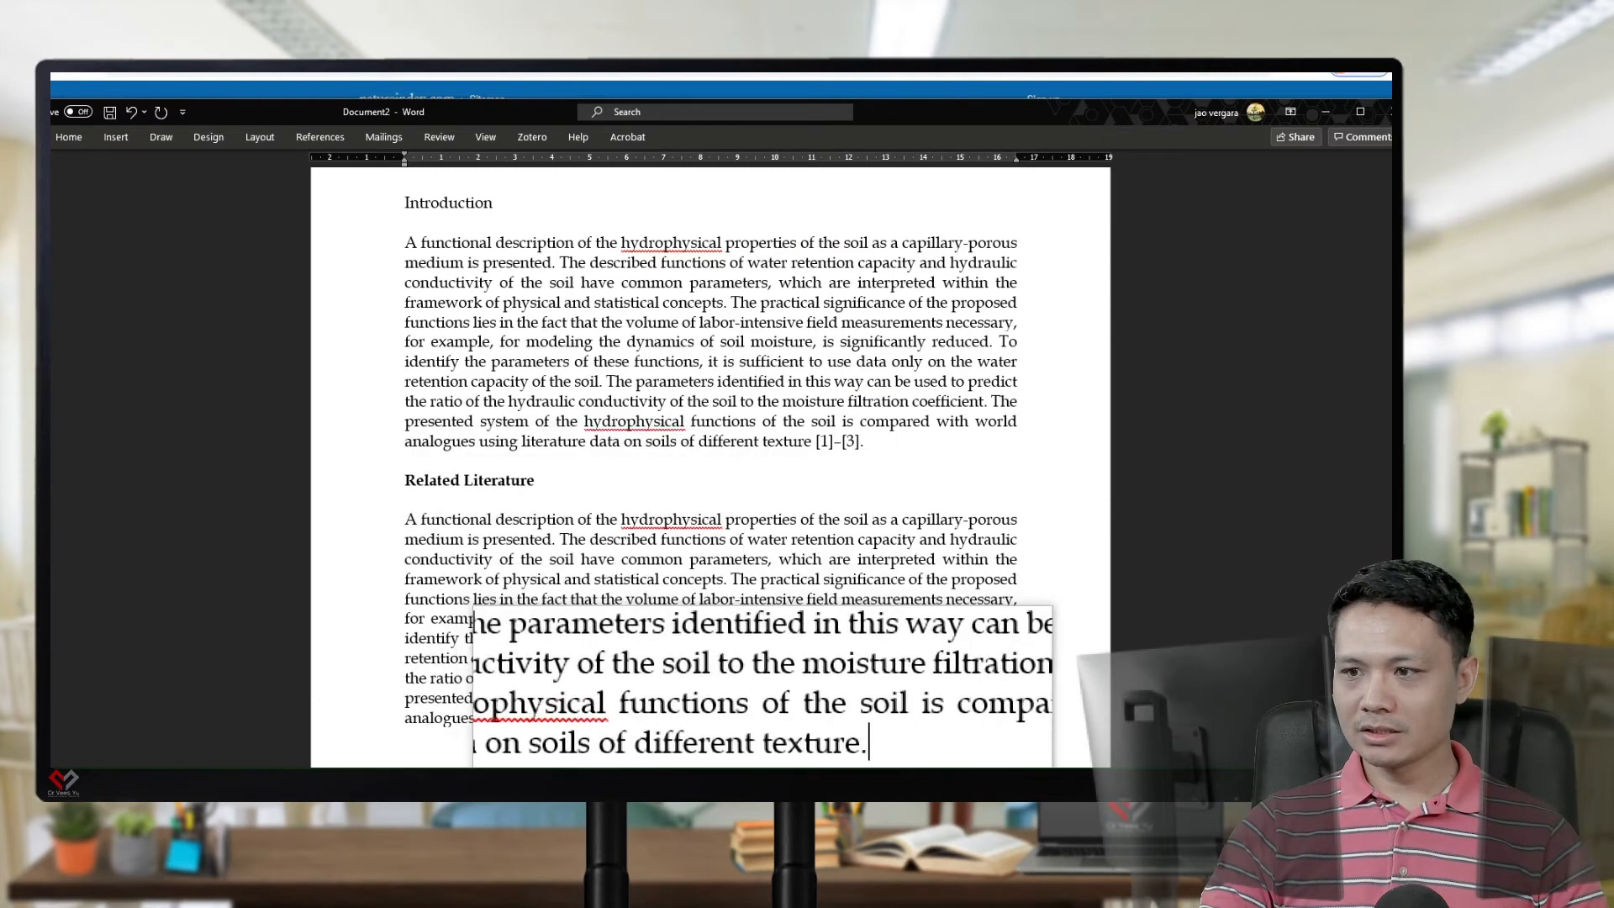
{"action": "scroll", "coordinate": [781, 723], "scroll_direction": "down", "scroll_amount": 1}
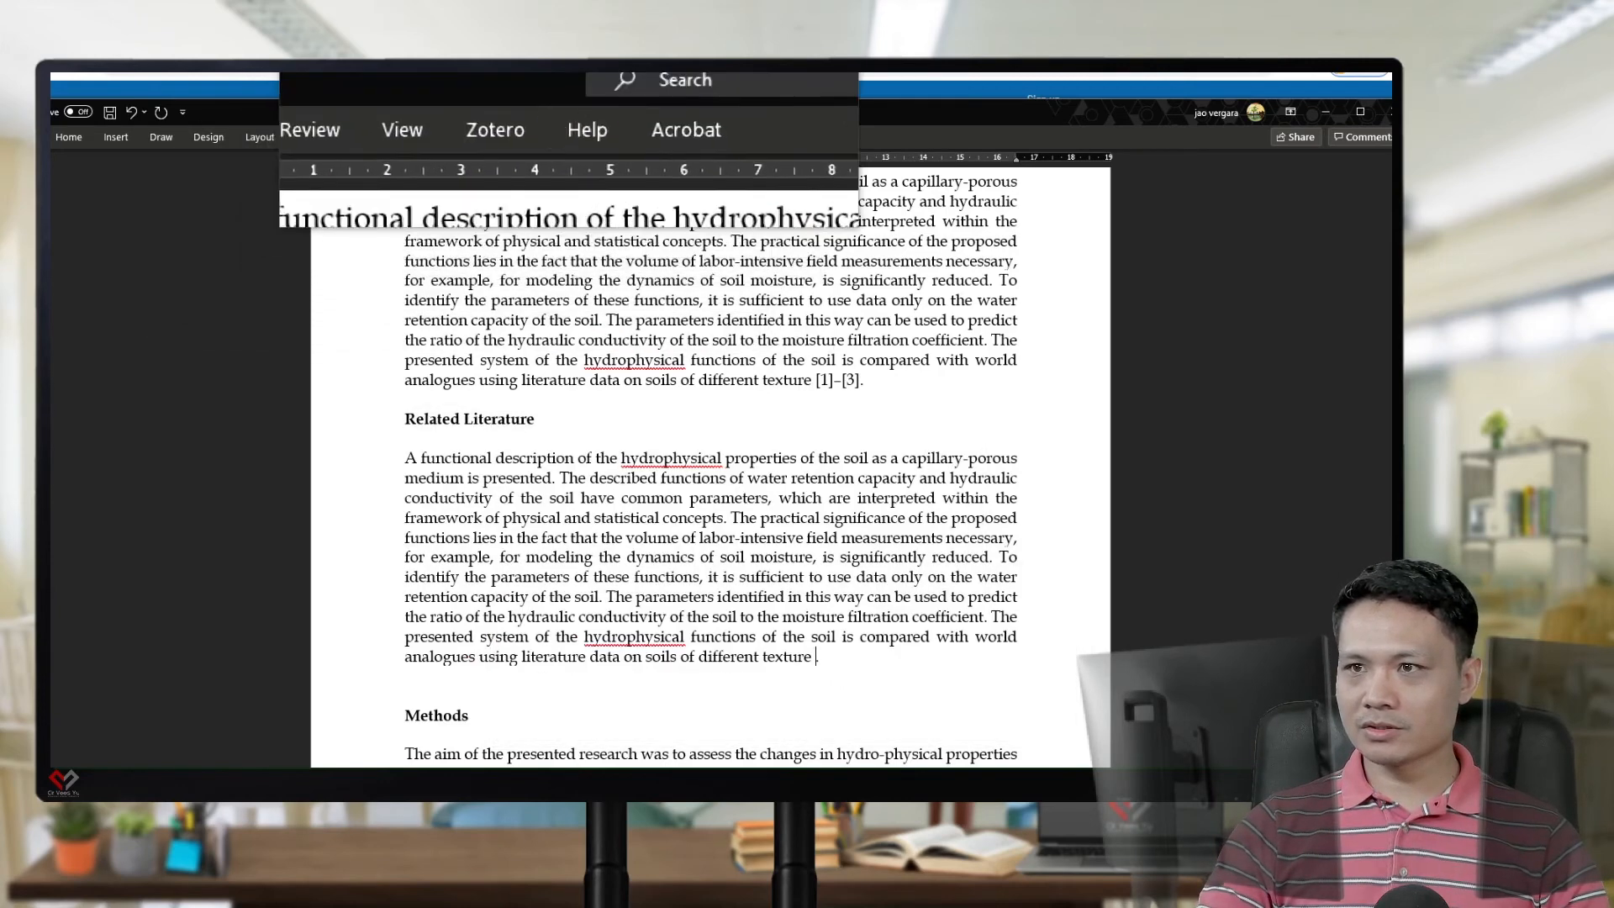
Insert a Zotero citation of the Marine Hydrophysical Institute web page after "different texture" at the end of the Related Literature paragraph
{"action": "left_click", "coordinate": [532, 137]}
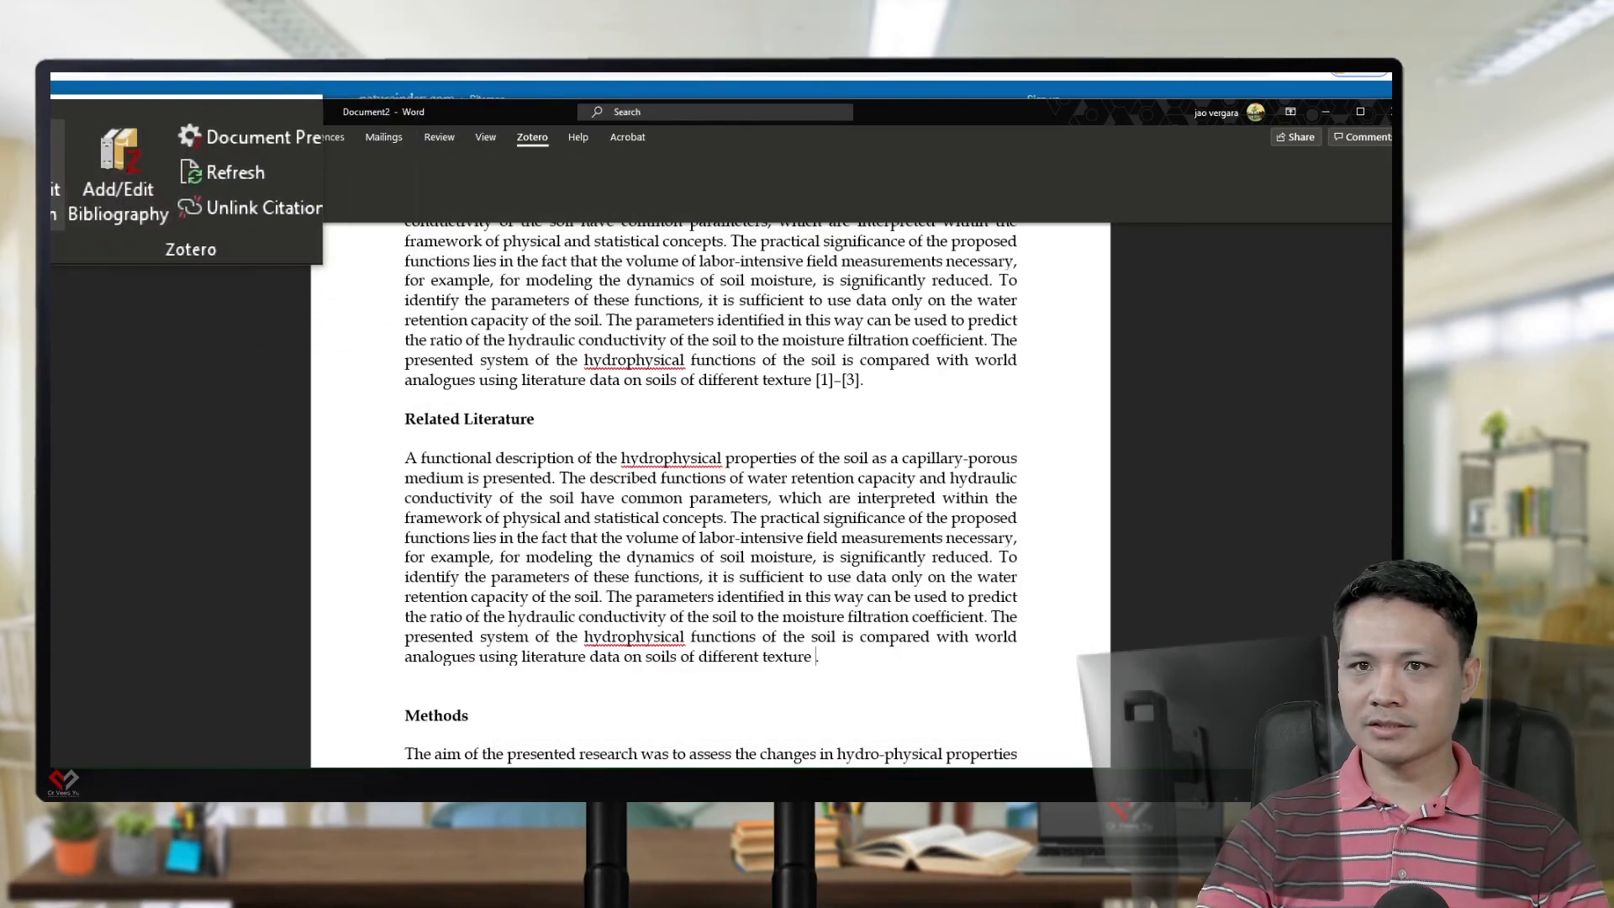
{"action": "left_click", "coordinate": [55, 182]}
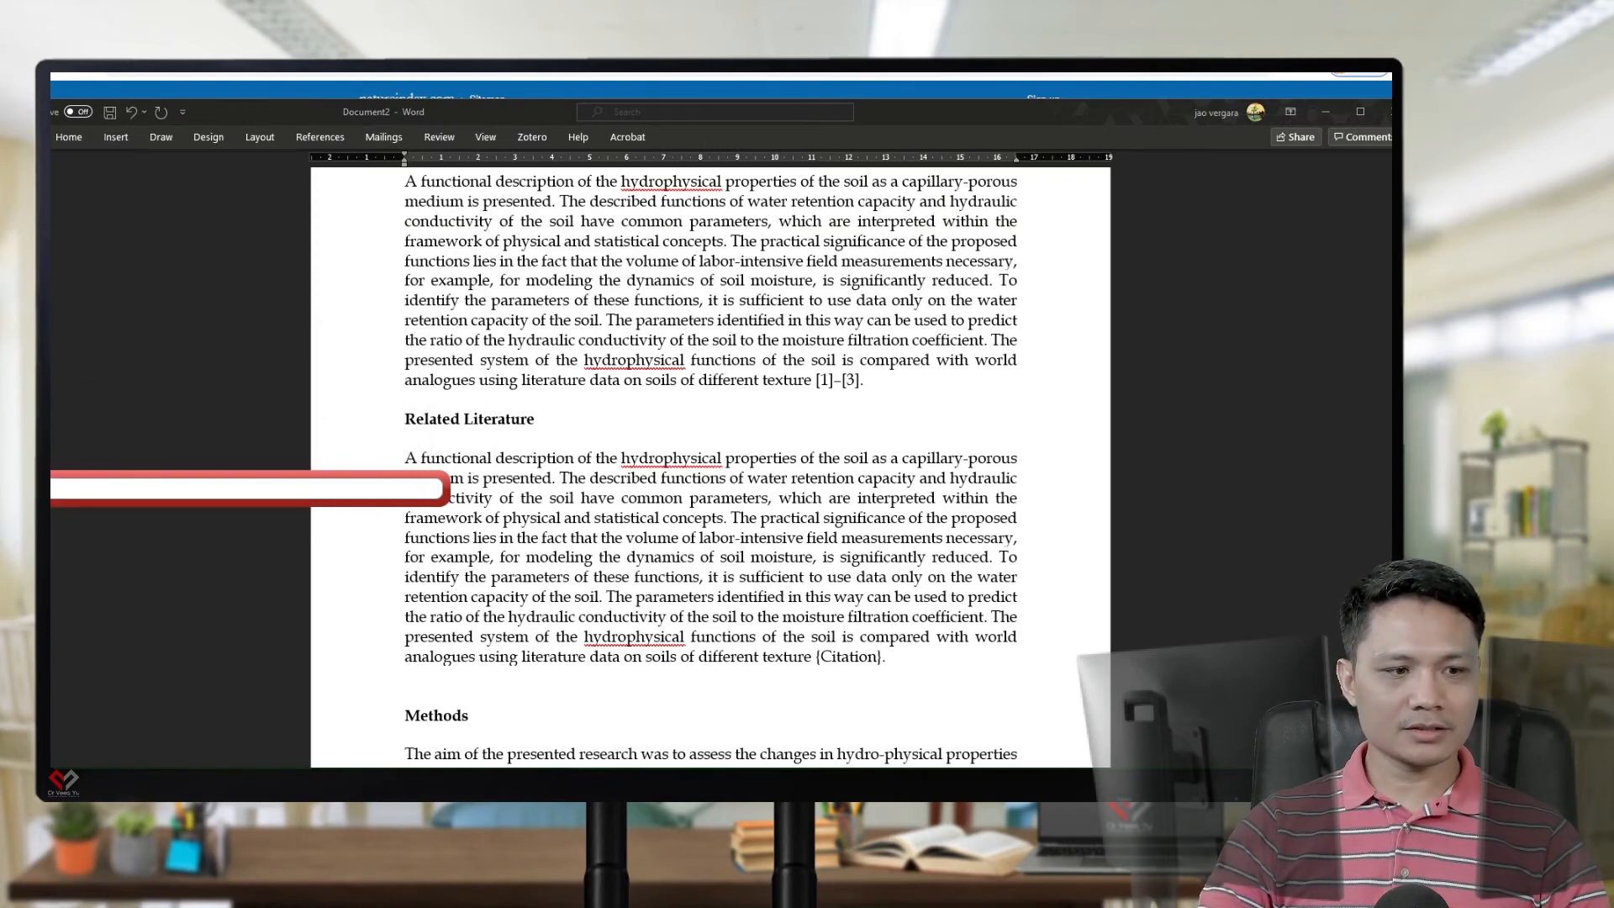
{"action": "key", "text": "alt+Tab"}
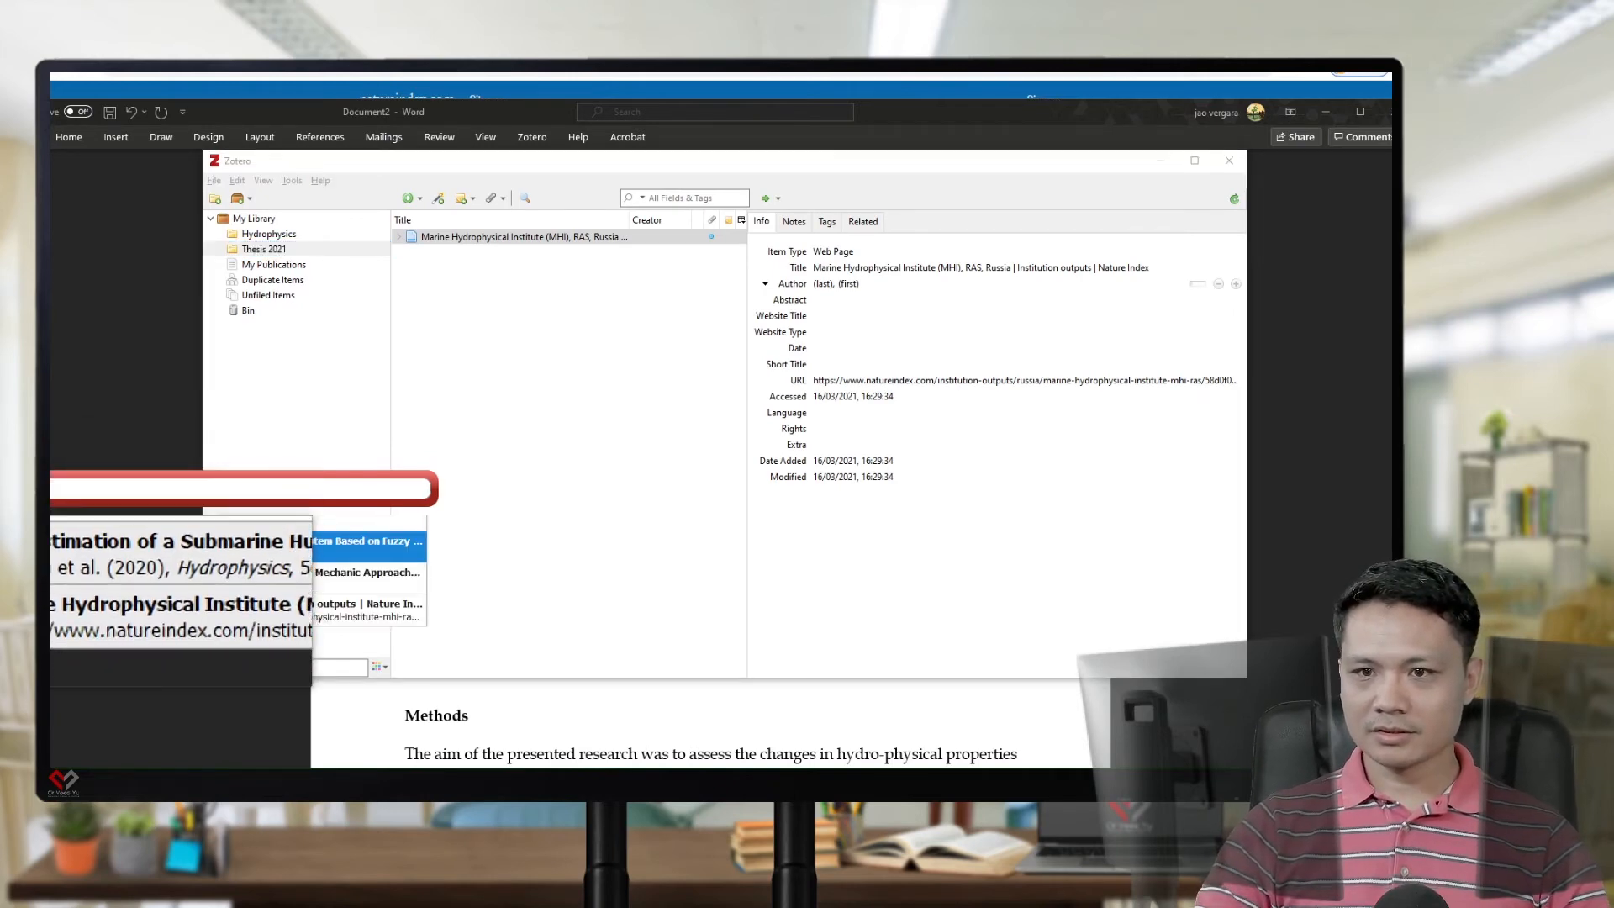
{"action": "left_click", "coordinate": [180, 605]}
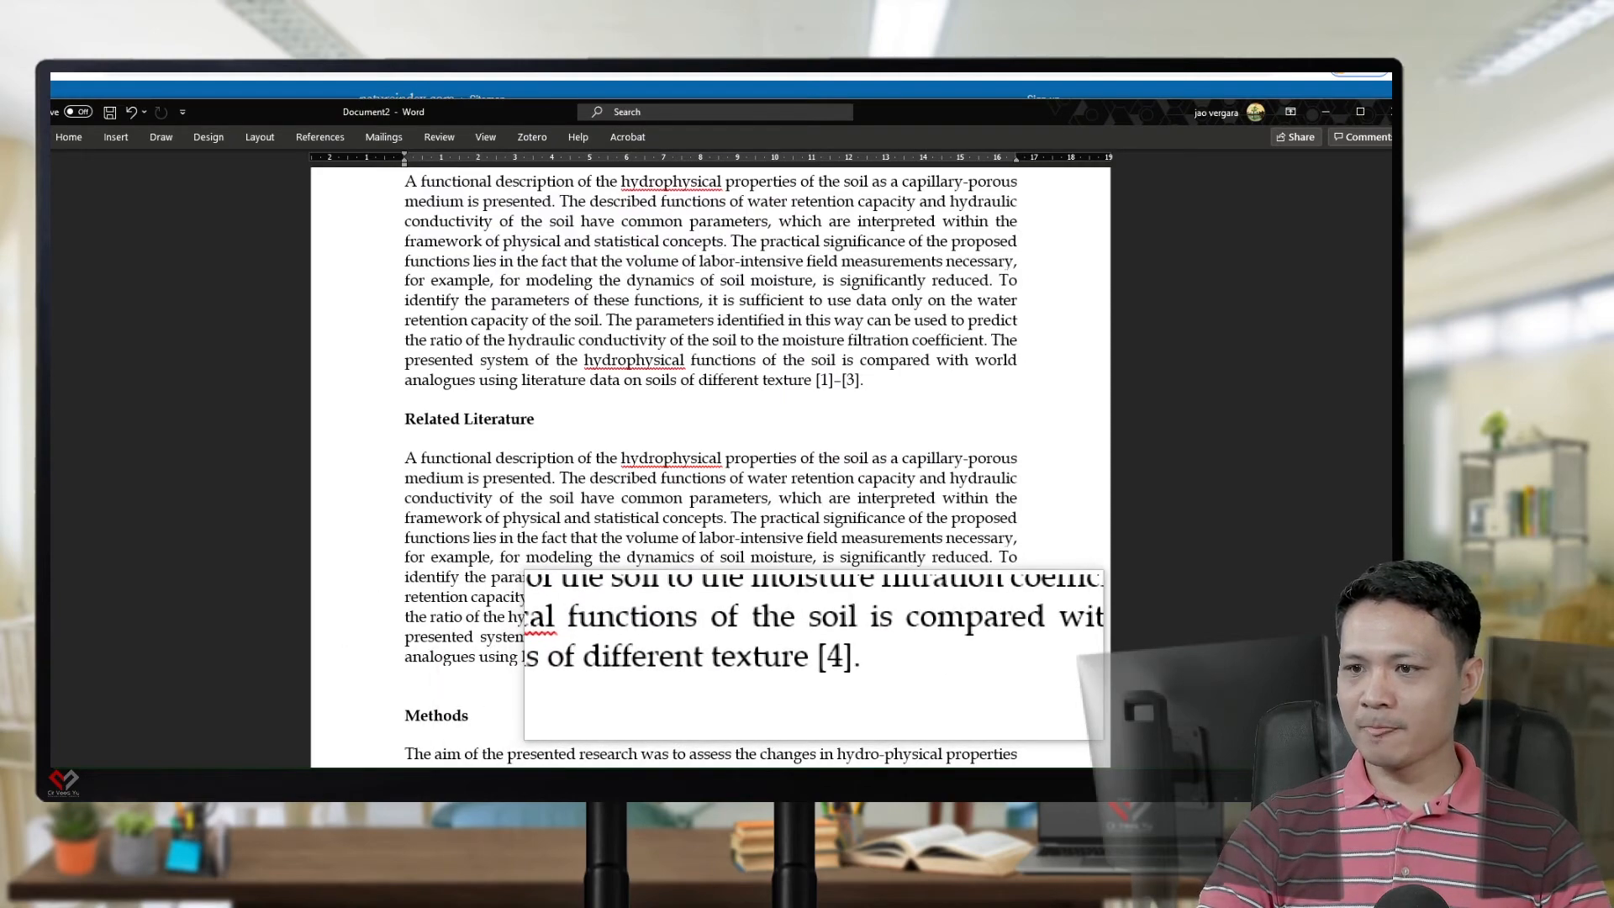
Review the in-text citation numbers from Related Literature through Results and Discussion against the reference list entries
{"action": "scroll", "coordinate": [710, 467], "scroll_direction": "down", "scroll_amount": 7}
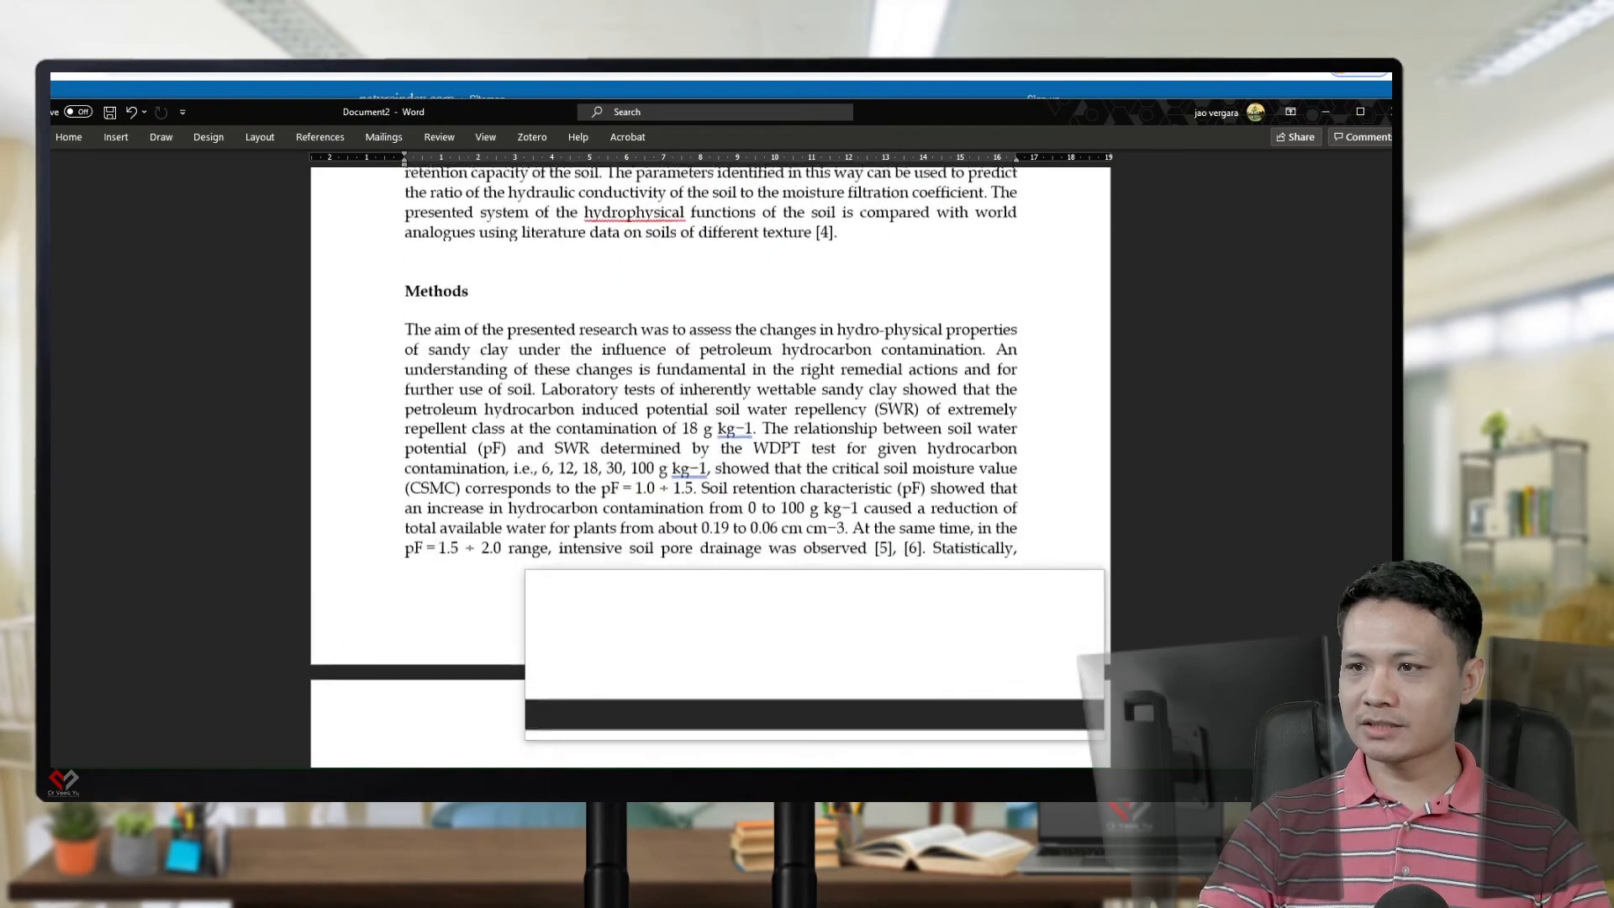
{"action": "scroll", "coordinate": [711, 467], "scroll_direction": "down", "scroll_amount": 10}
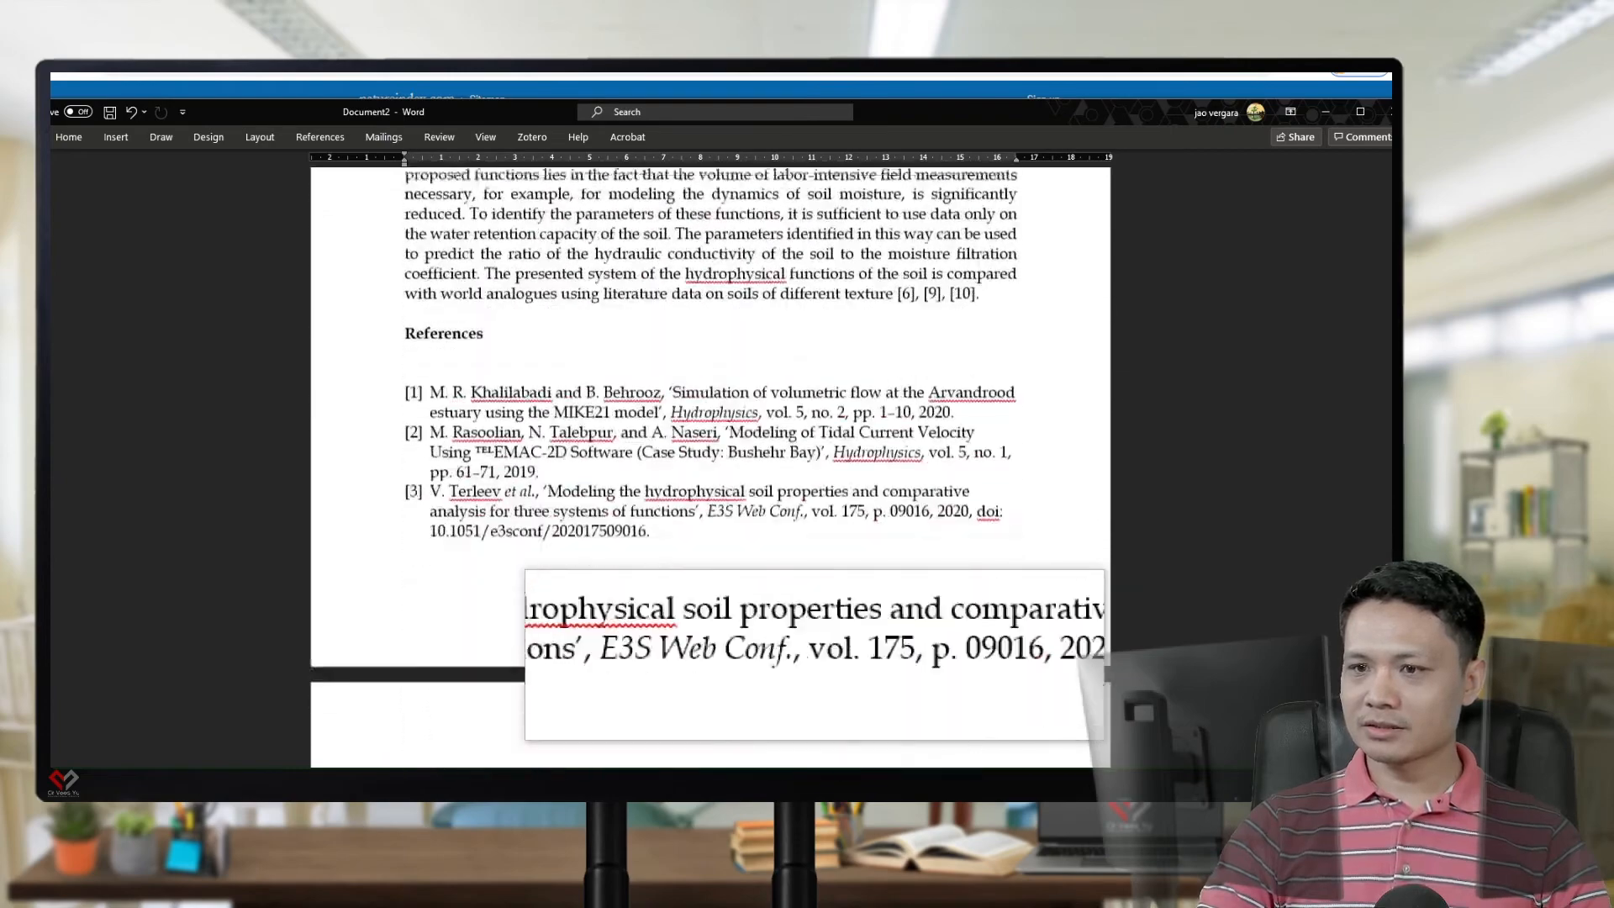
{"action": "scroll", "coordinate": [711, 467], "scroll_direction": "down", "scroll_amount": 5}
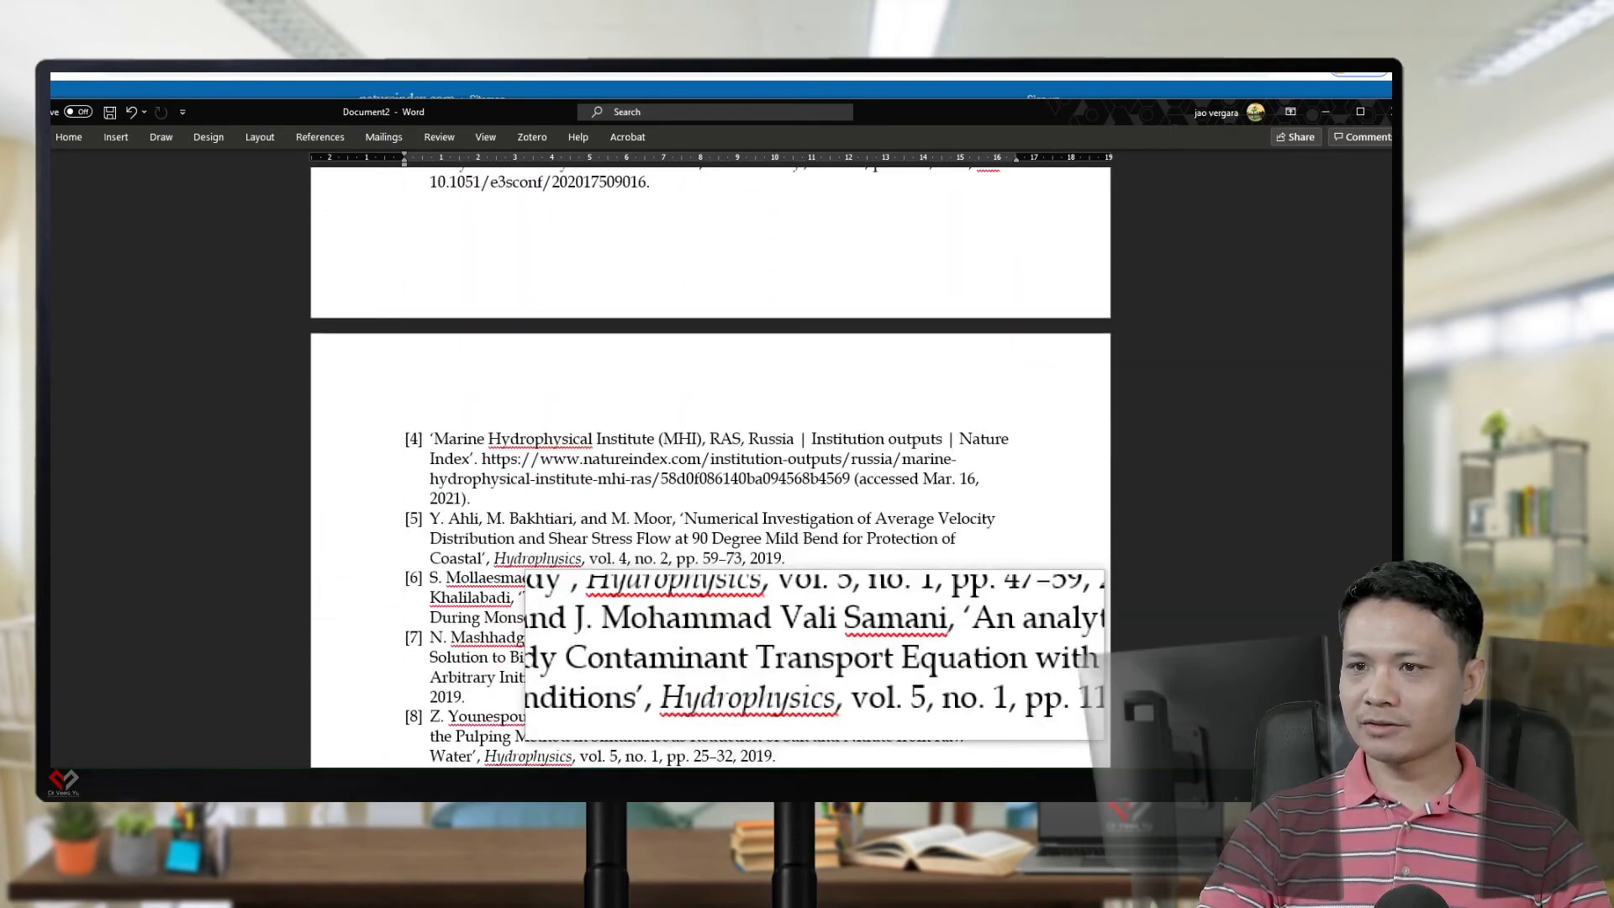
{"action": "scroll", "coordinate": [711, 467], "scroll_direction": "down", "scroll_amount": 3}
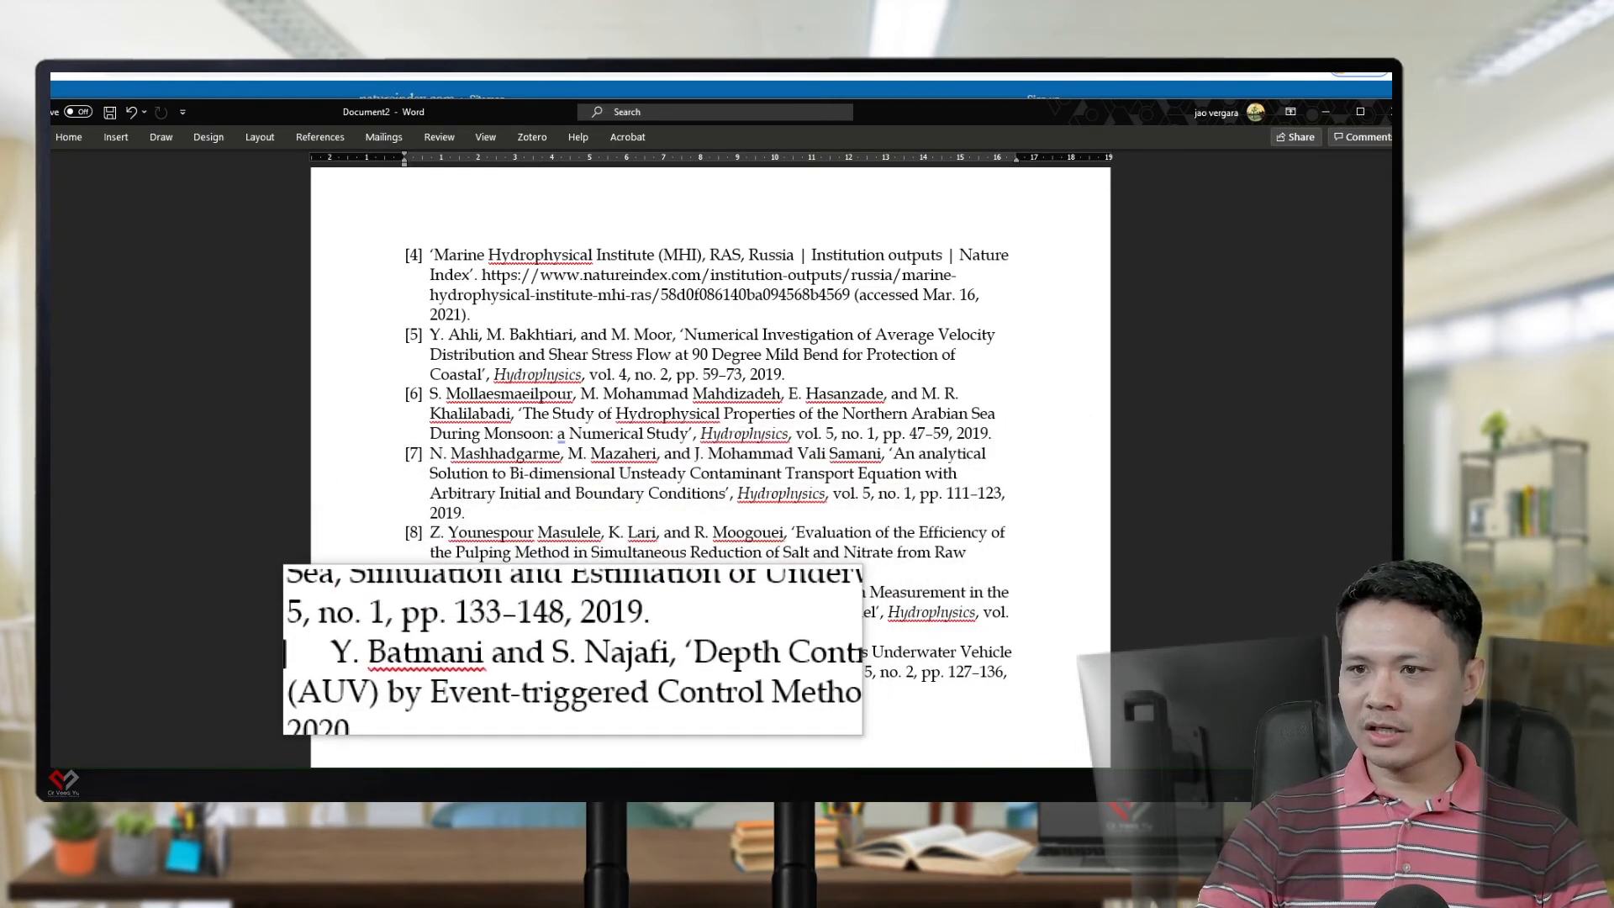
{"action": "scroll", "coordinate": [573, 649], "scroll_direction": "up", "scroll_amount": 4}
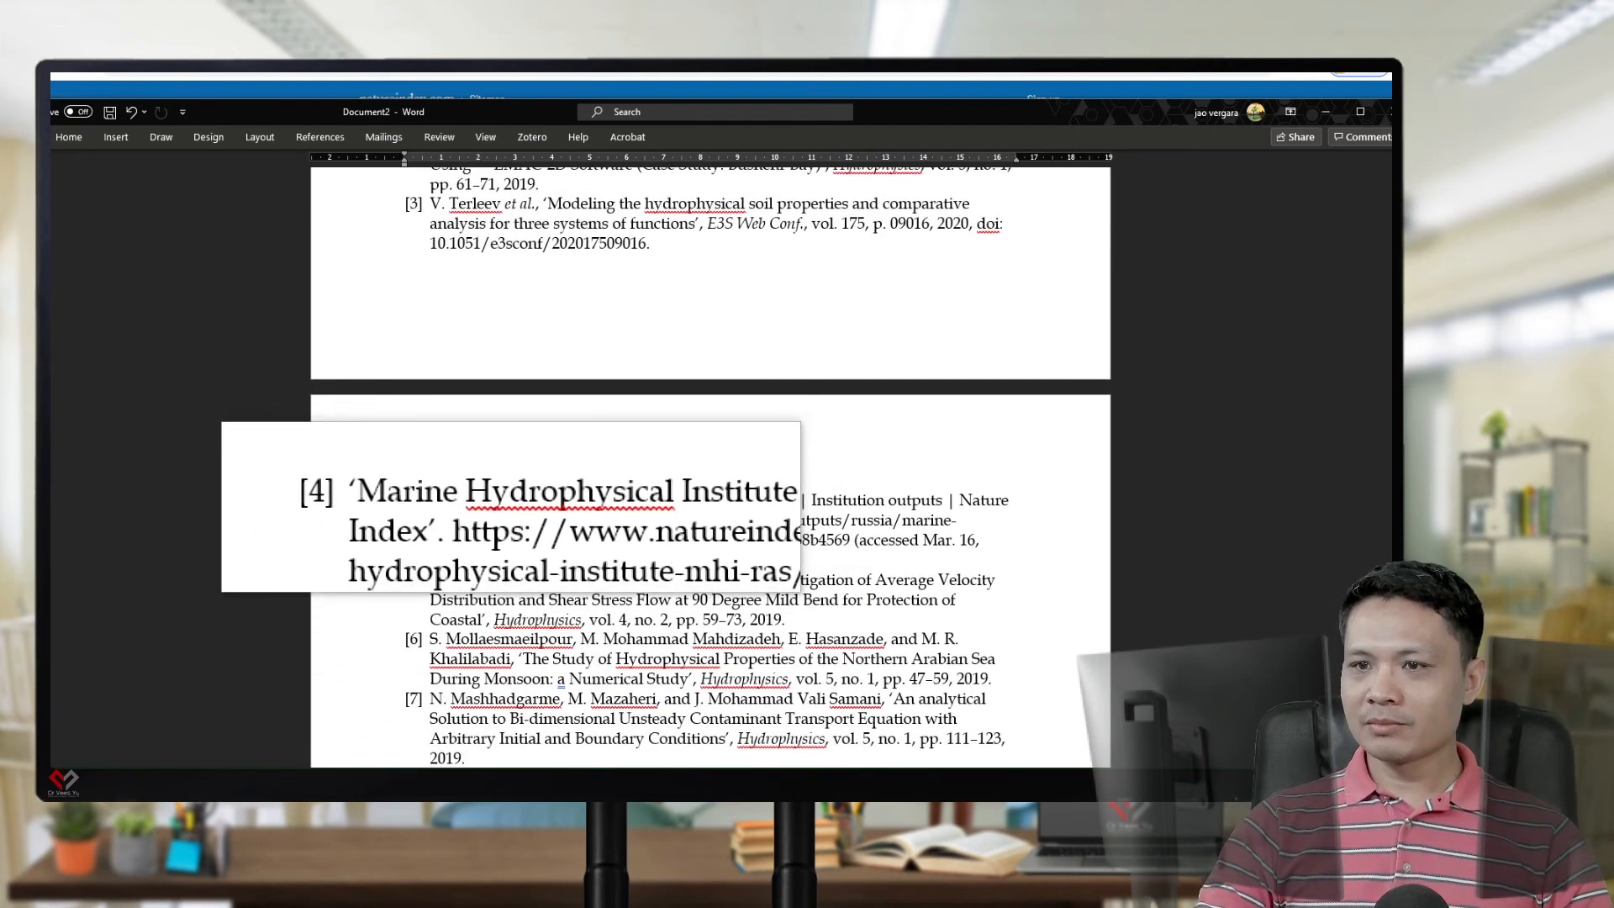
{"action": "scroll", "coordinate": [710, 504], "scroll_direction": "up", "scroll_amount": 7}
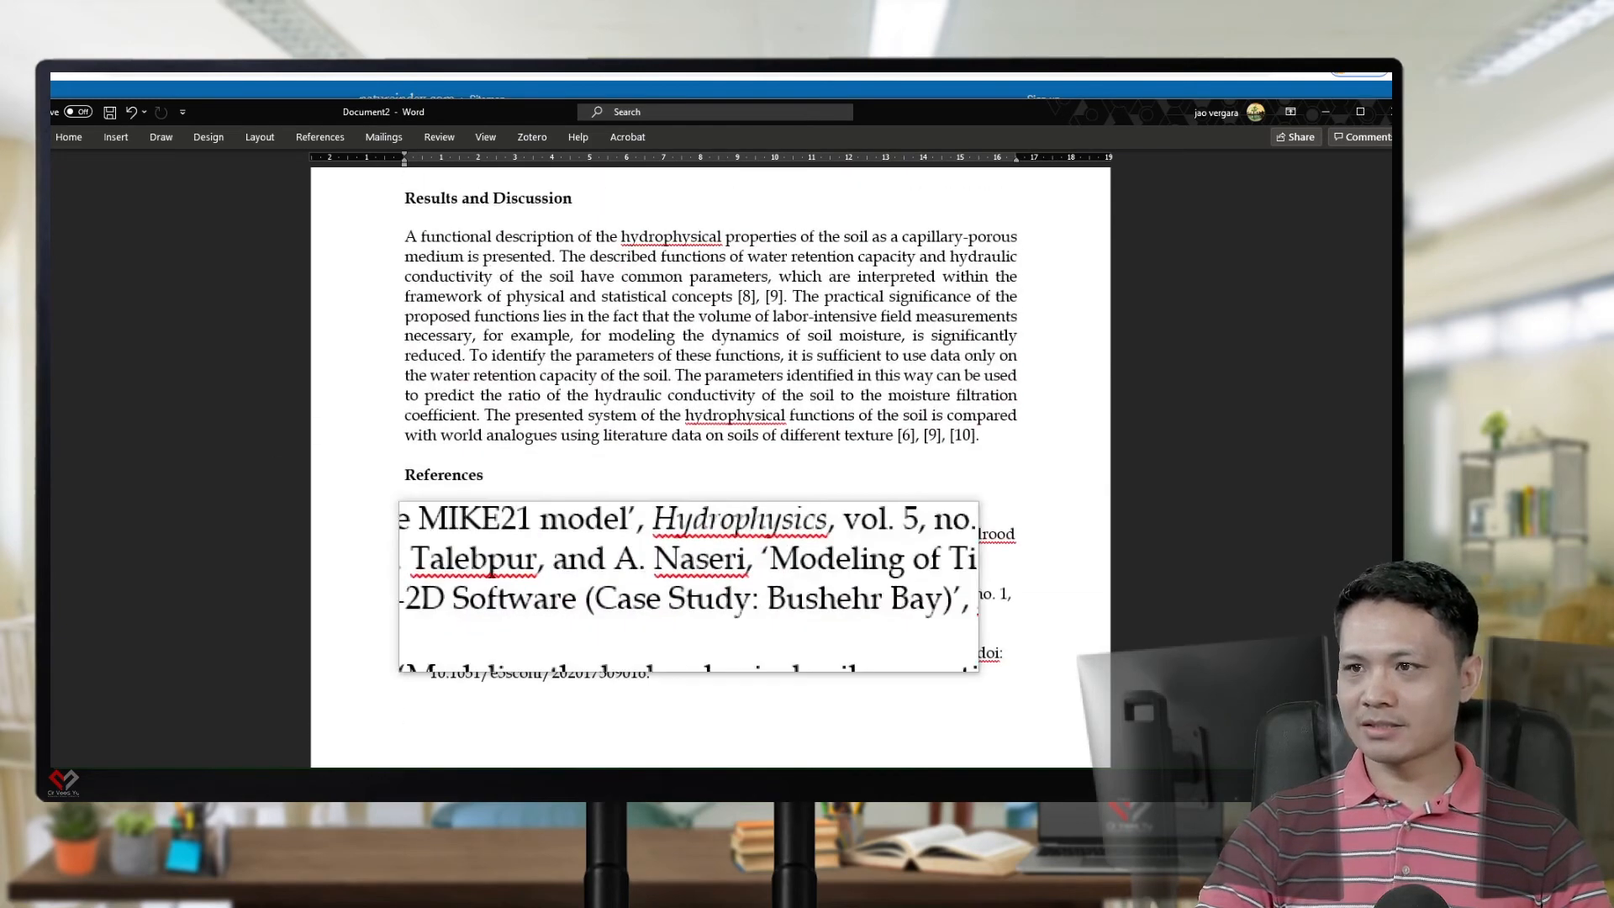
{"action": "scroll", "coordinate": [710, 462], "scroll_direction": "up", "scroll_amount": 5}
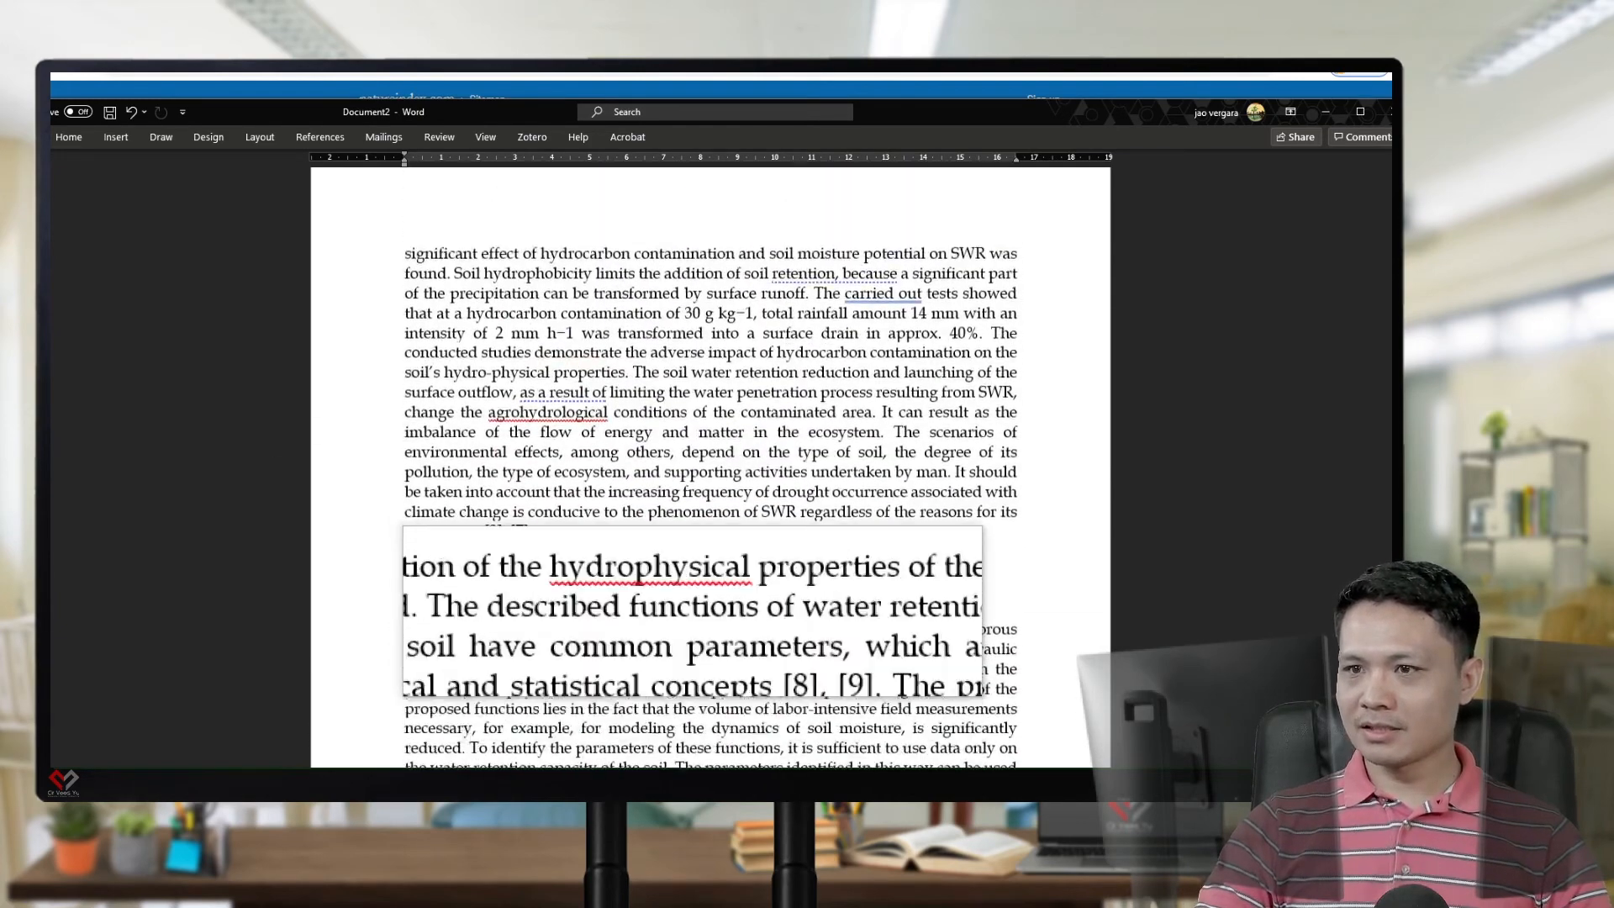
{"action": "scroll", "coordinate": [710, 462], "scroll_direction": "down", "scroll_amount": 5}
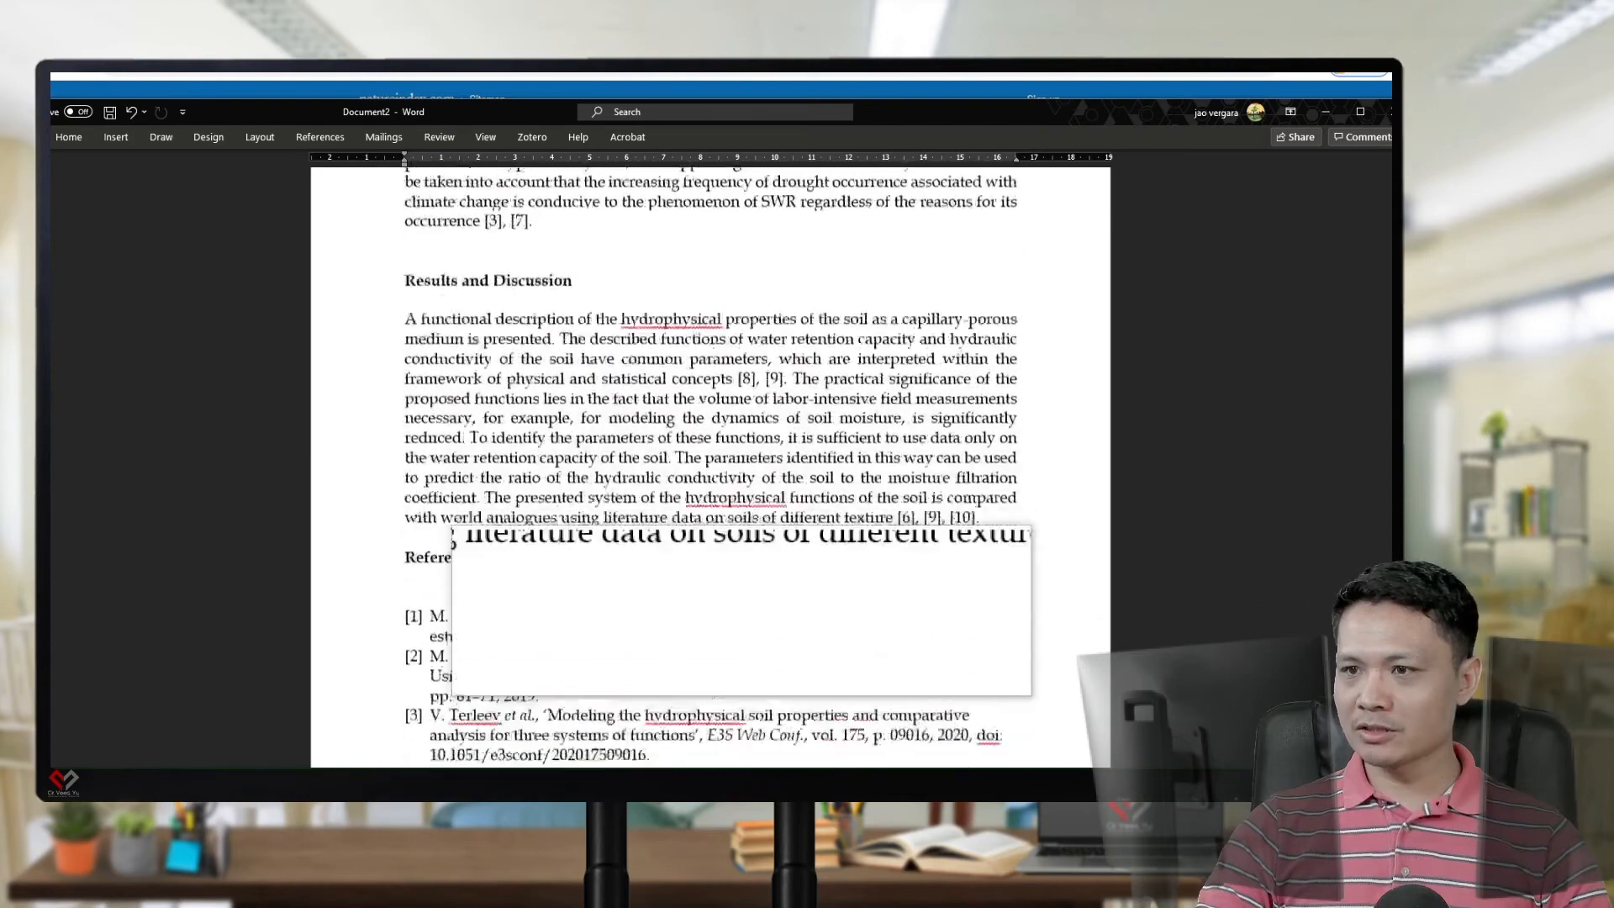
Add the Marine Hydrophysical Institute web page to the Zotero citation after "physical and statistical concepts" in Results and Discussion
{"action": "scroll", "coordinate": [741, 611], "scroll_direction": "down", "scroll_amount": 1}
{"action": "left_click", "coordinate": [756, 295]}
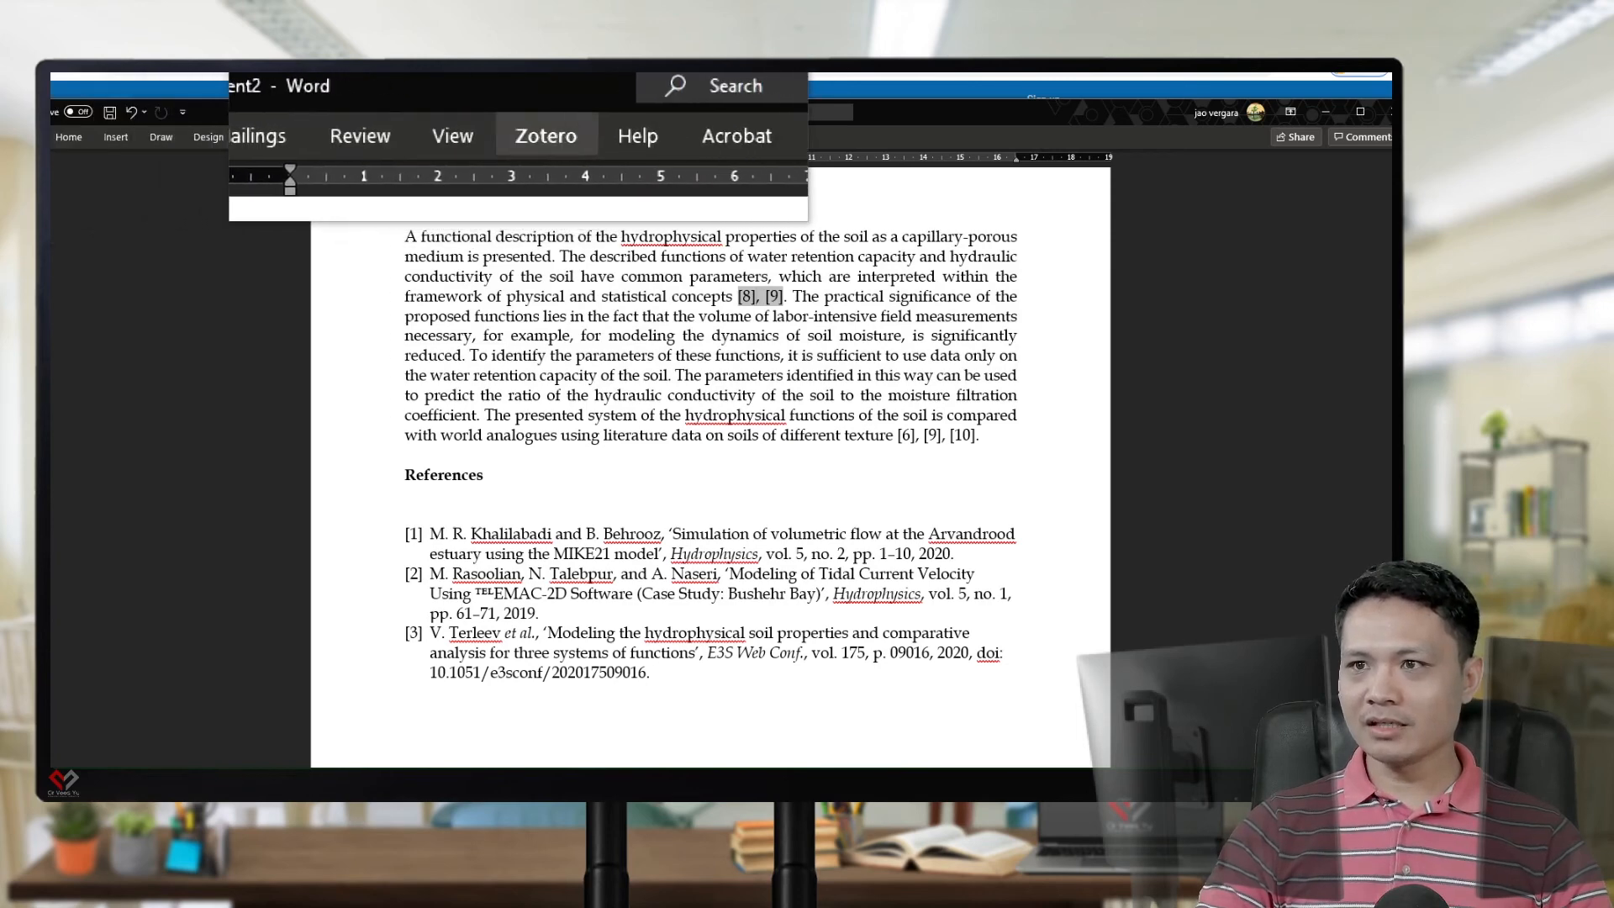
{"action": "left_click", "coordinate": [533, 137]}
{"action": "left_click", "coordinate": [35, 185]}
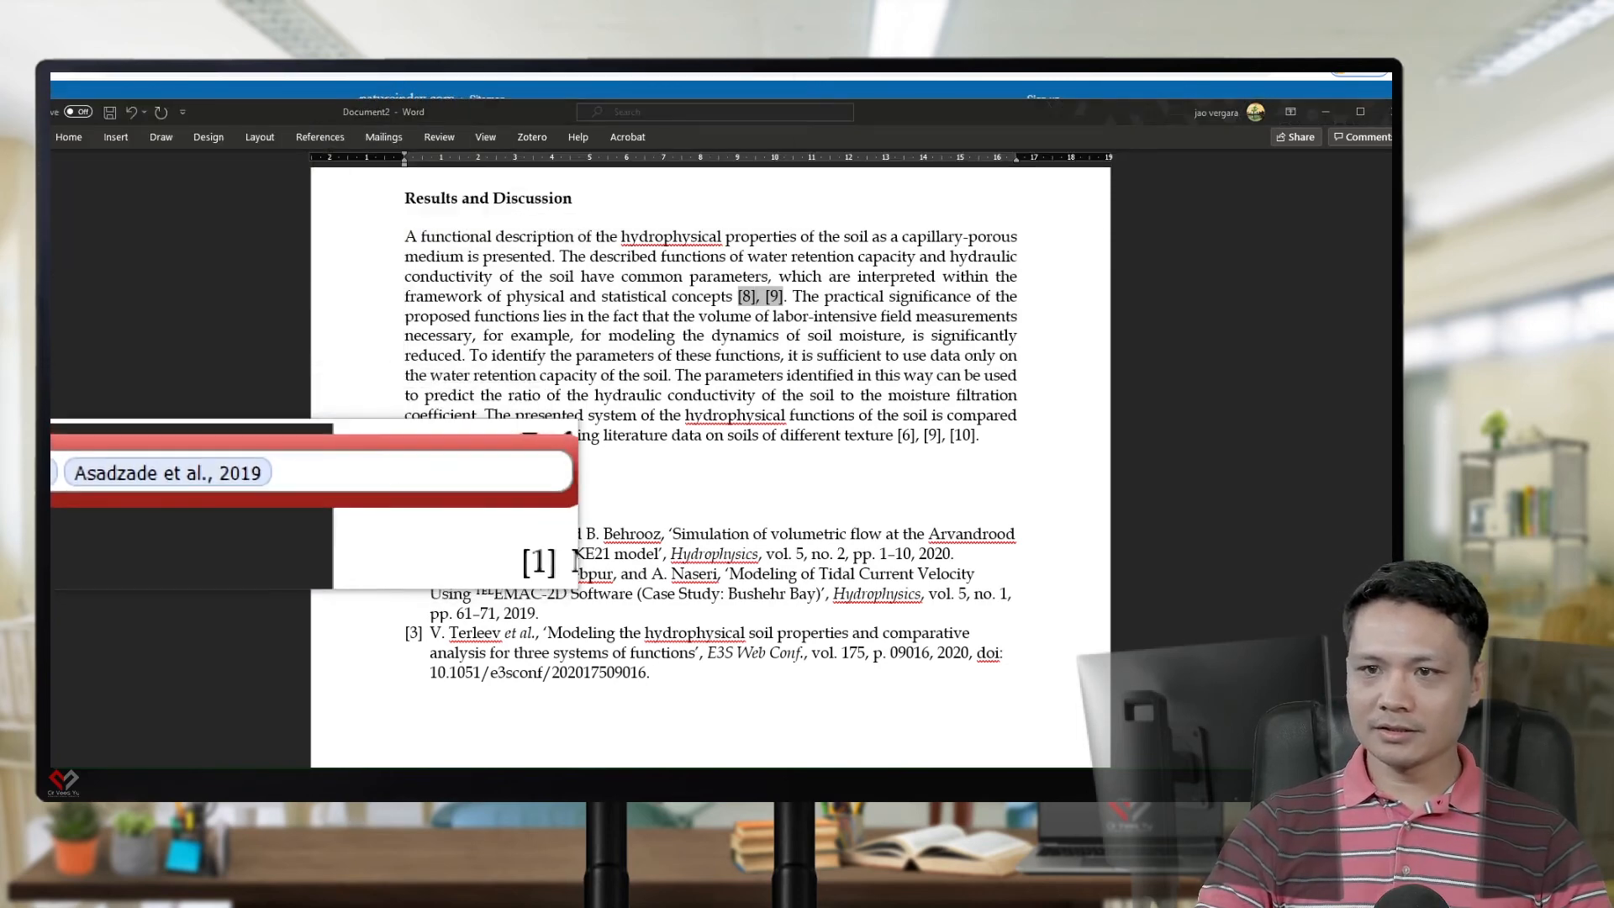
{"action": "type", "text": ",marin"}
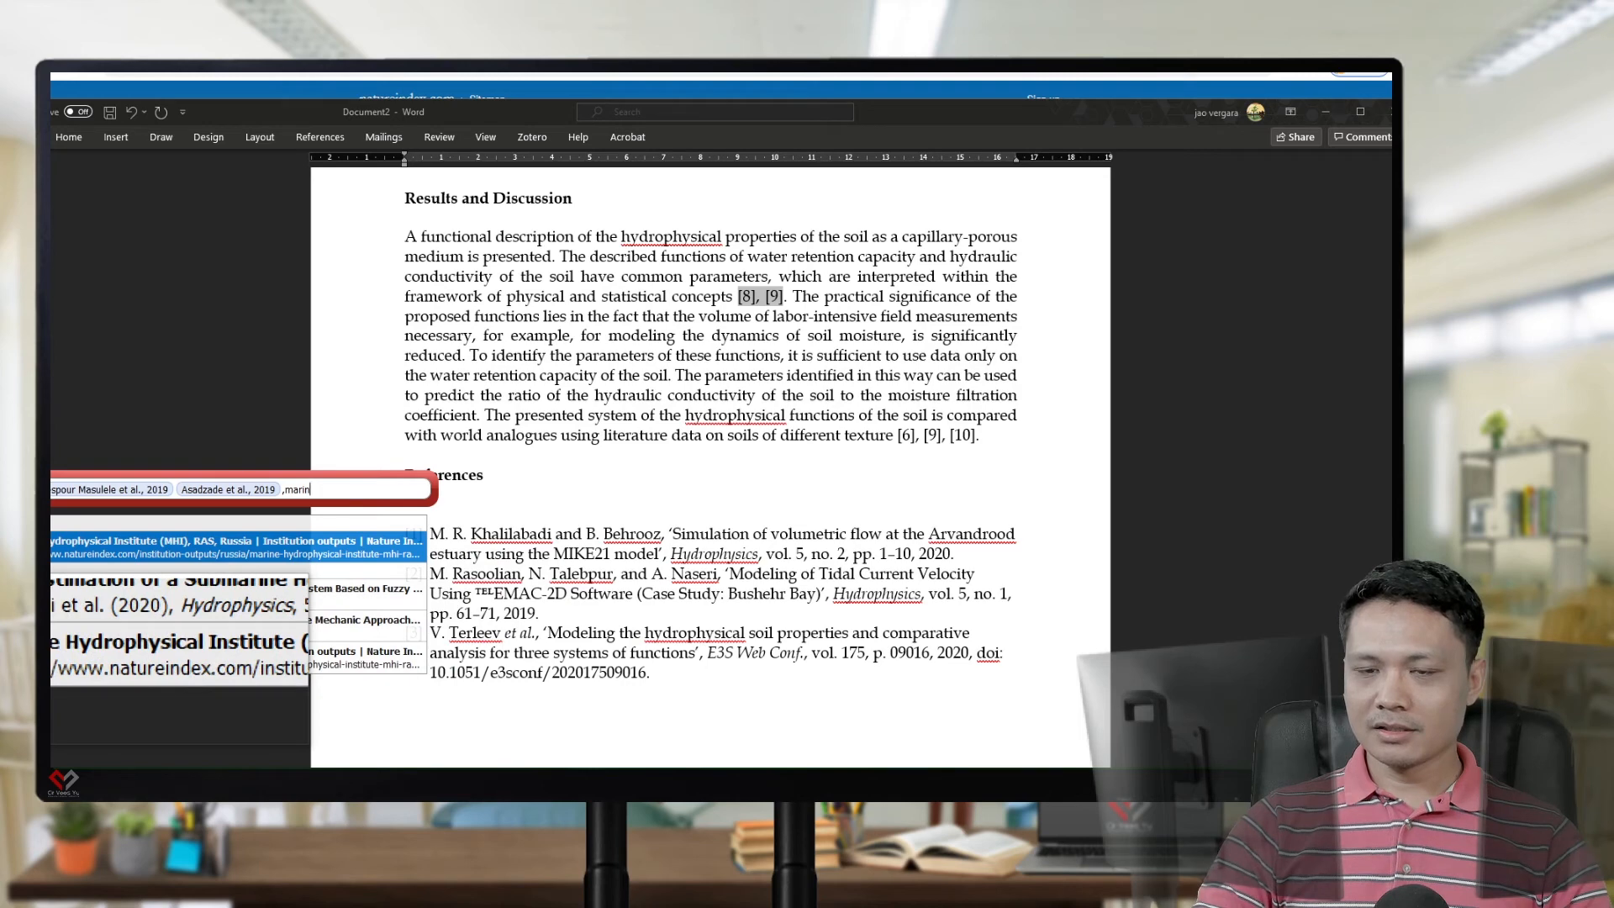
{"action": "key", "text": "Return"}
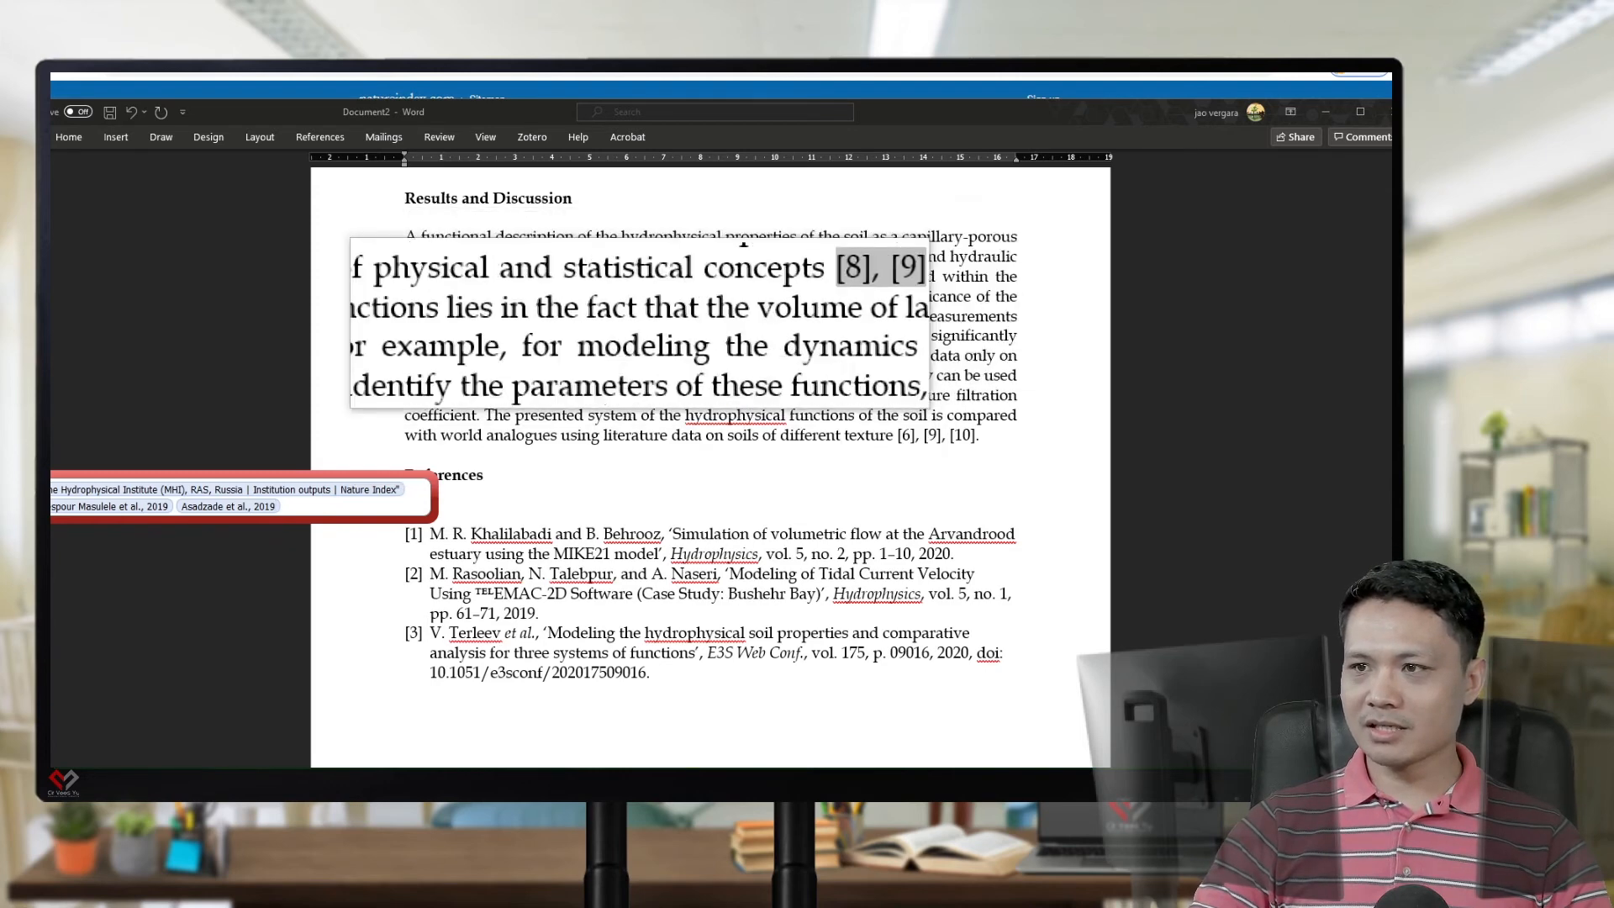
{"action": "key", "text": "Return"}
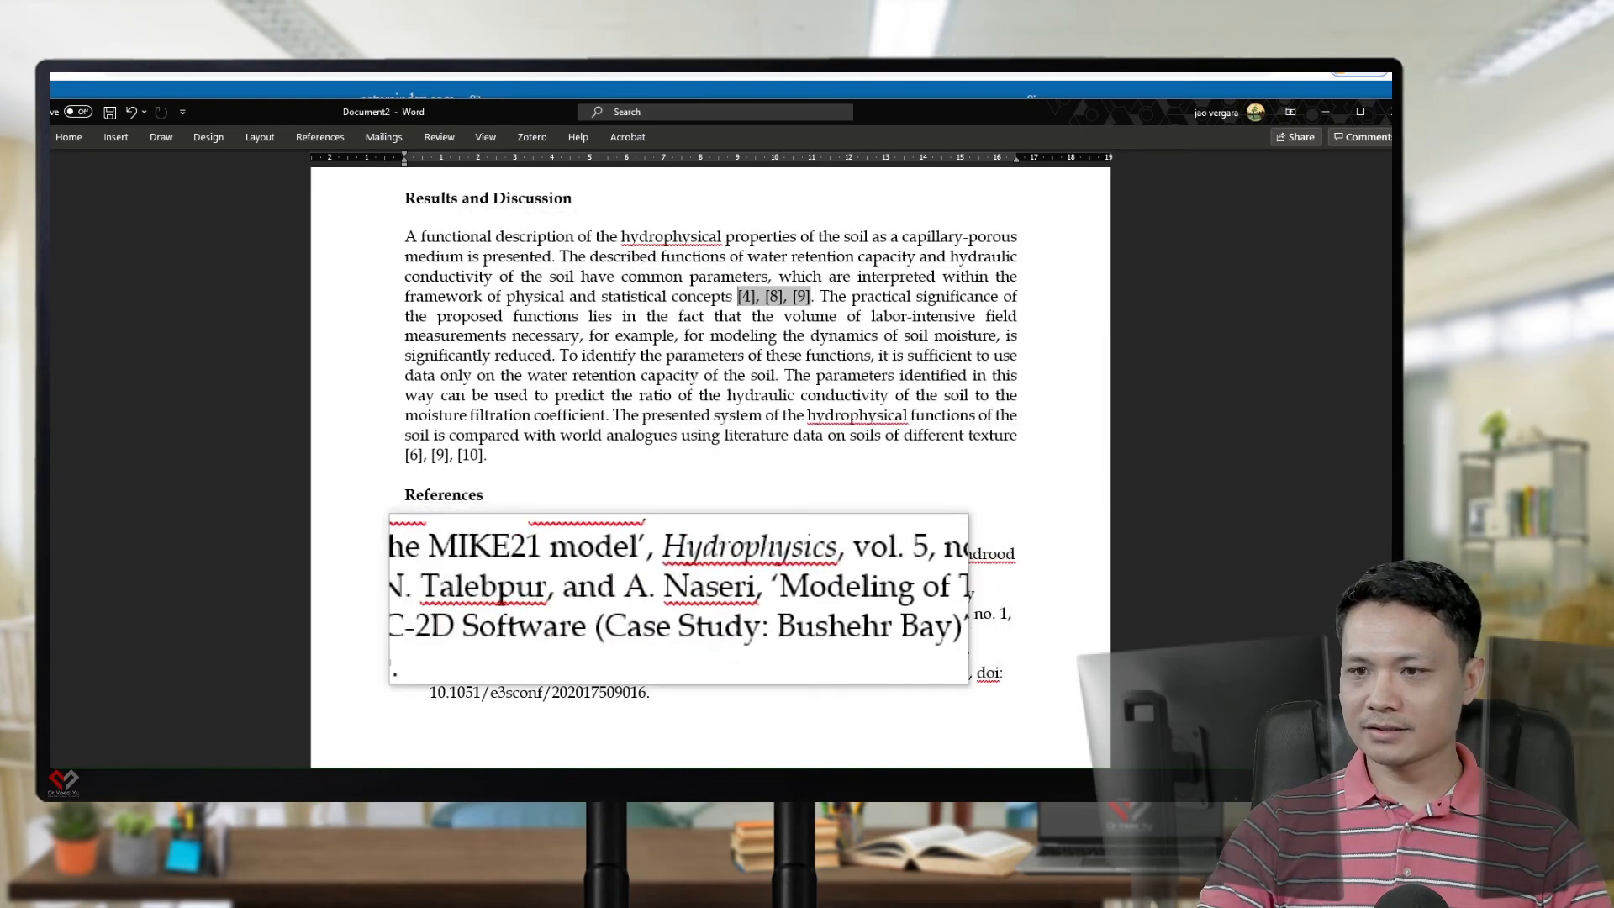
Add the Marine Hydrophysical Institute web page to the Zotero citation that ends the Results and Discussion paragraph
{"action": "scroll", "coordinate": [710, 437], "scroll_direction": "down", "scroll_amount": 2}
{"action": "scroll", "coordinate": [710, 467], "scroll_direction": "down", "scroll_amount": 4}
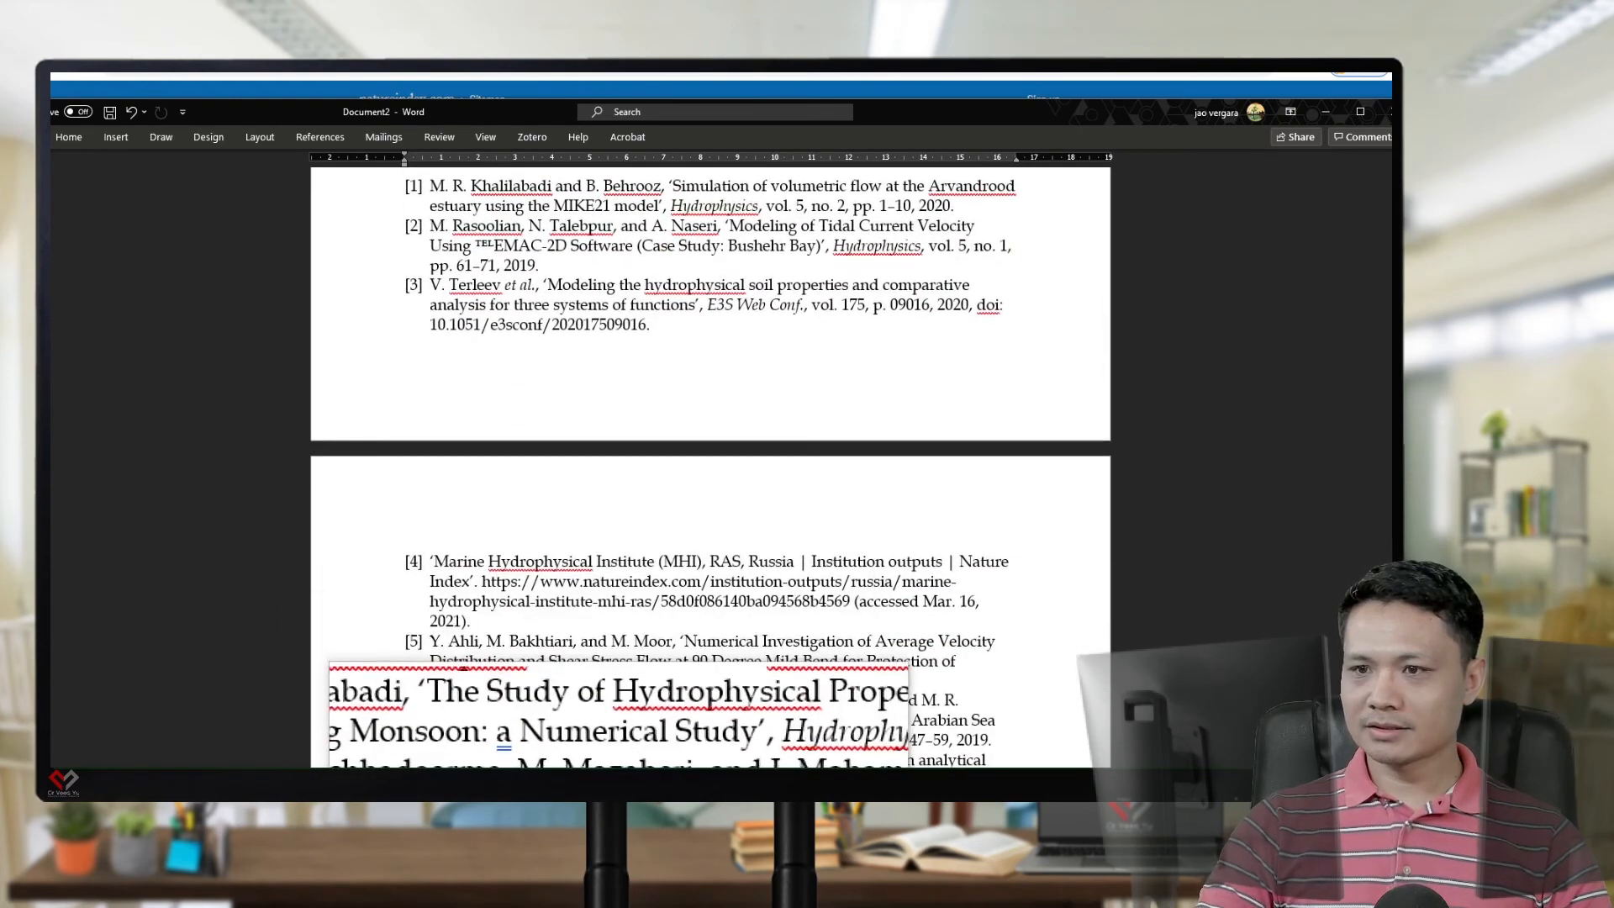
{"action": "scroll", "coordinate": [711, 467], "scroll_direction": "up", "scroll_amount": 5}
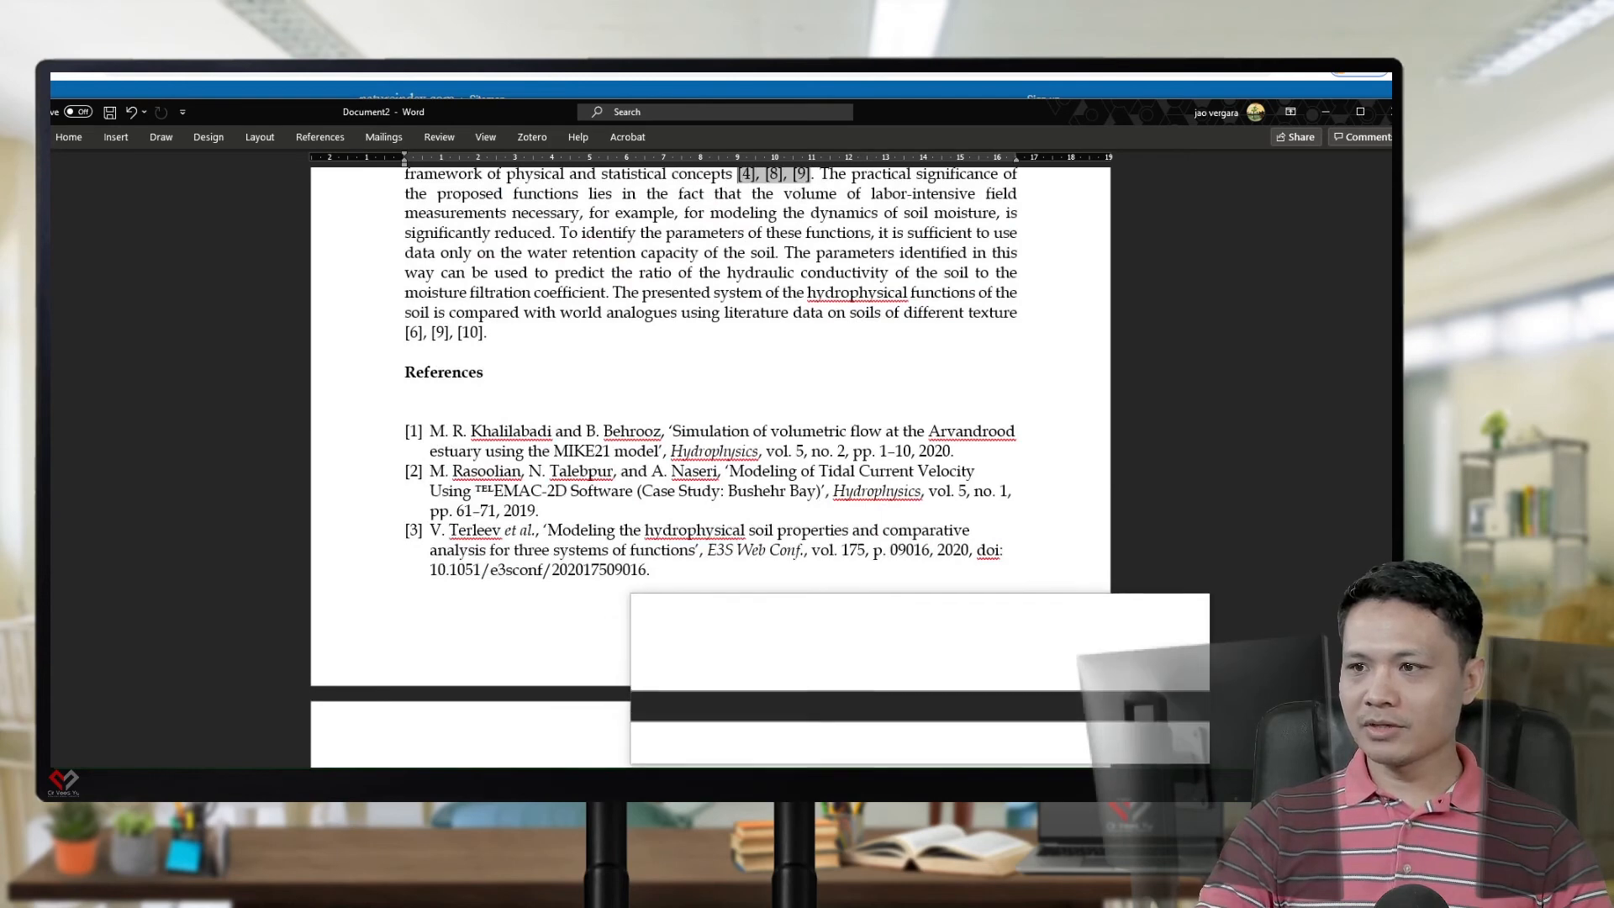
{"action": "scroll", "coordinate": [710, 466], "scroll_direction": "up", "scroll_amount": 1}
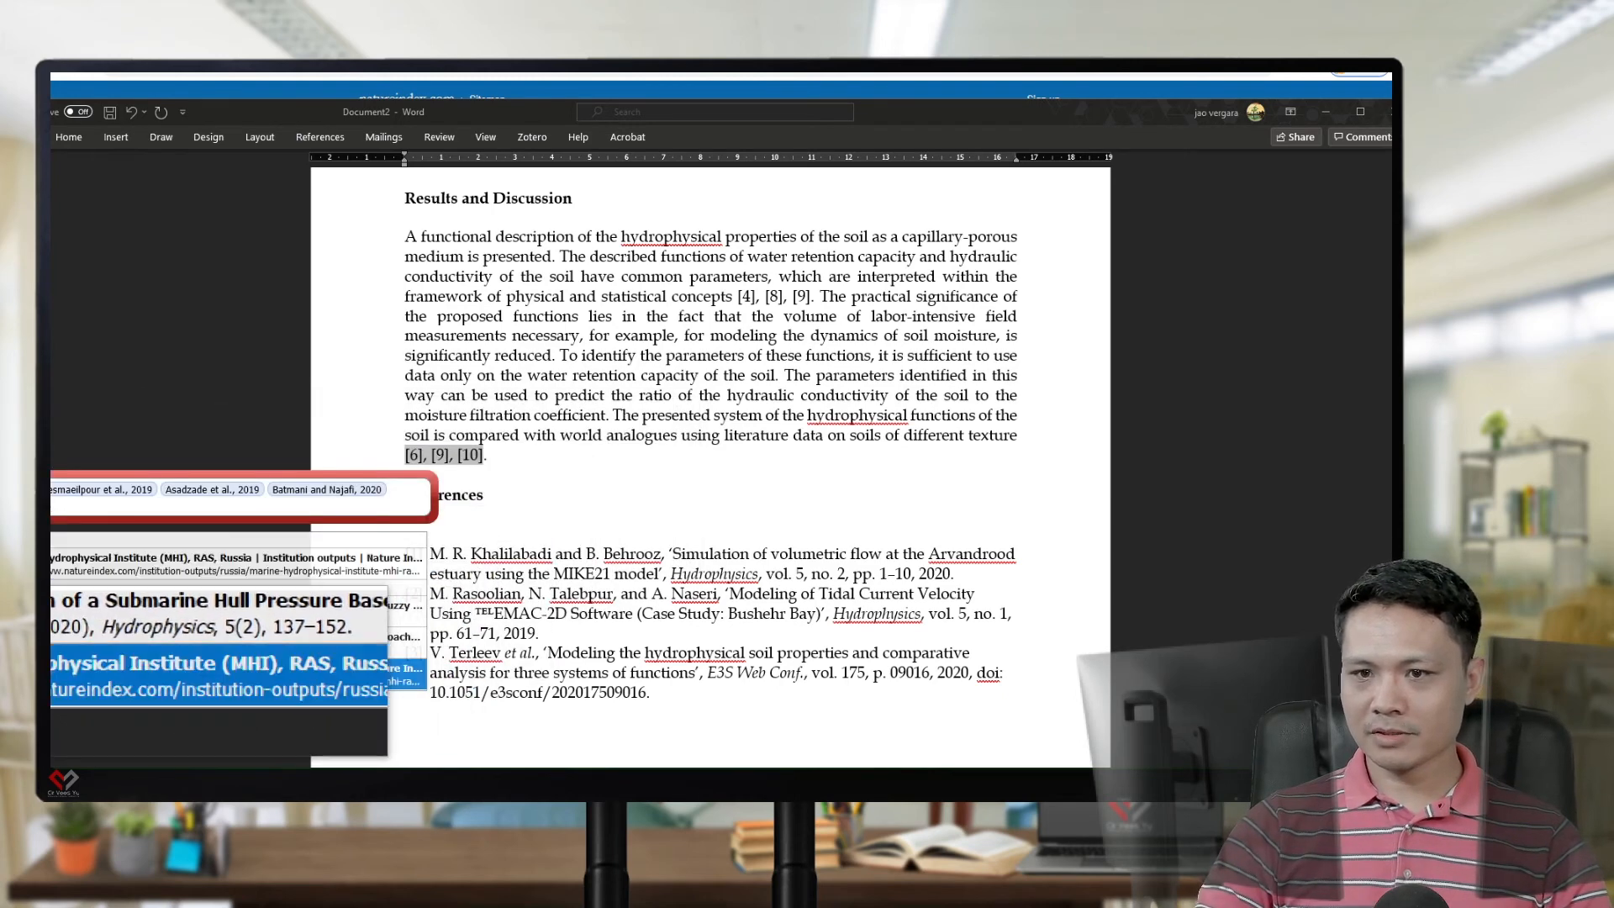
{"action": "key", "text": "Return"}
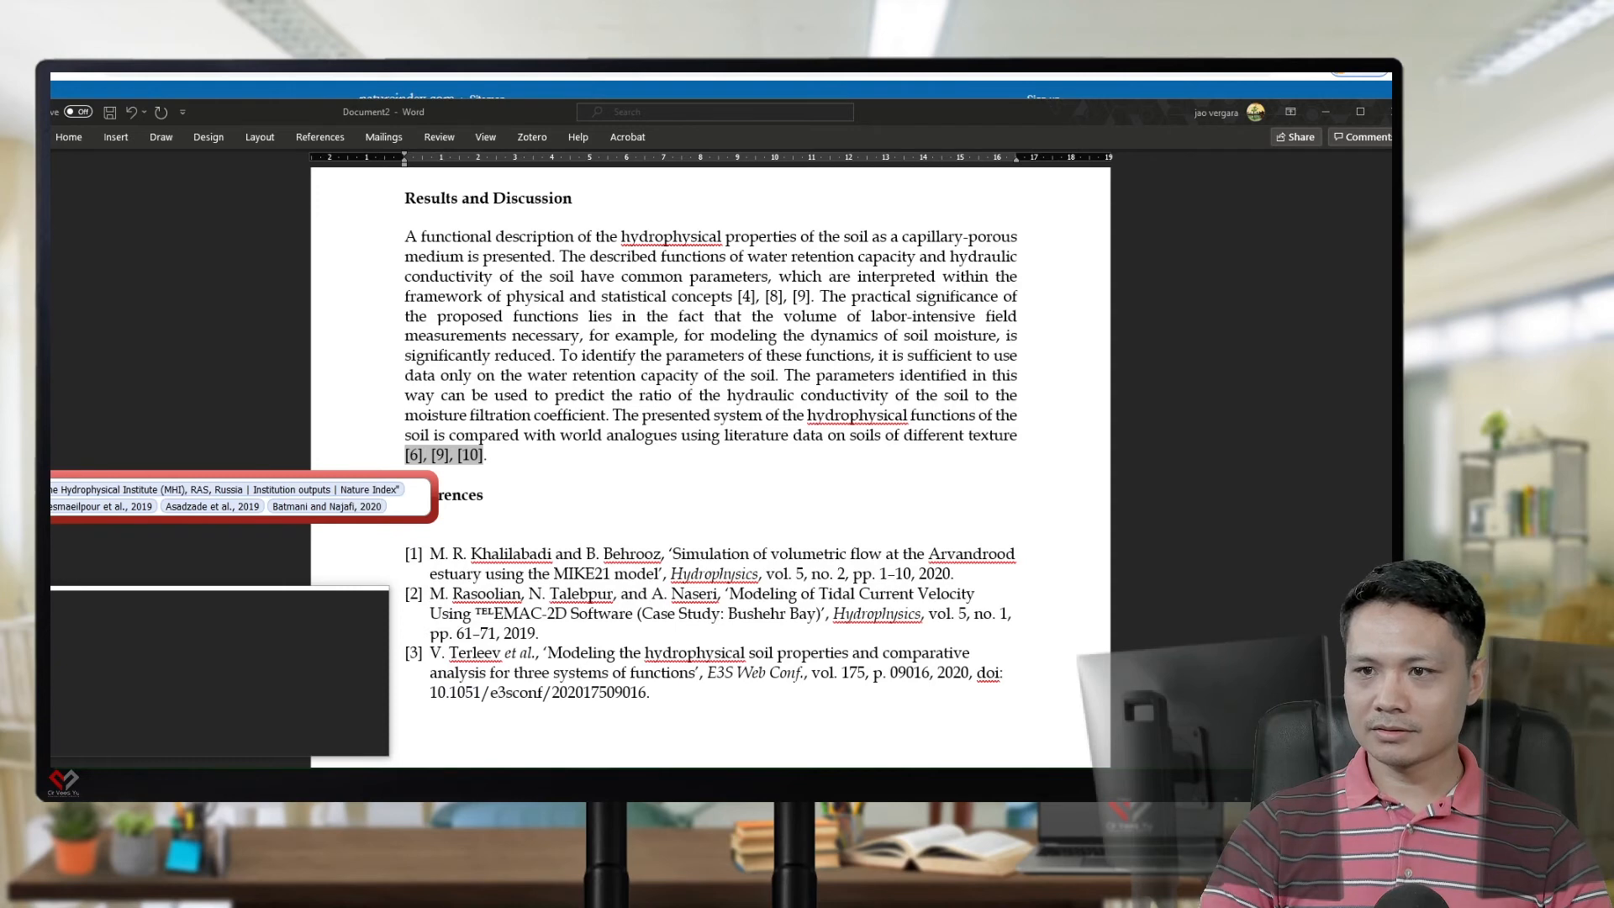
{"action": "key", "text": "Return"}
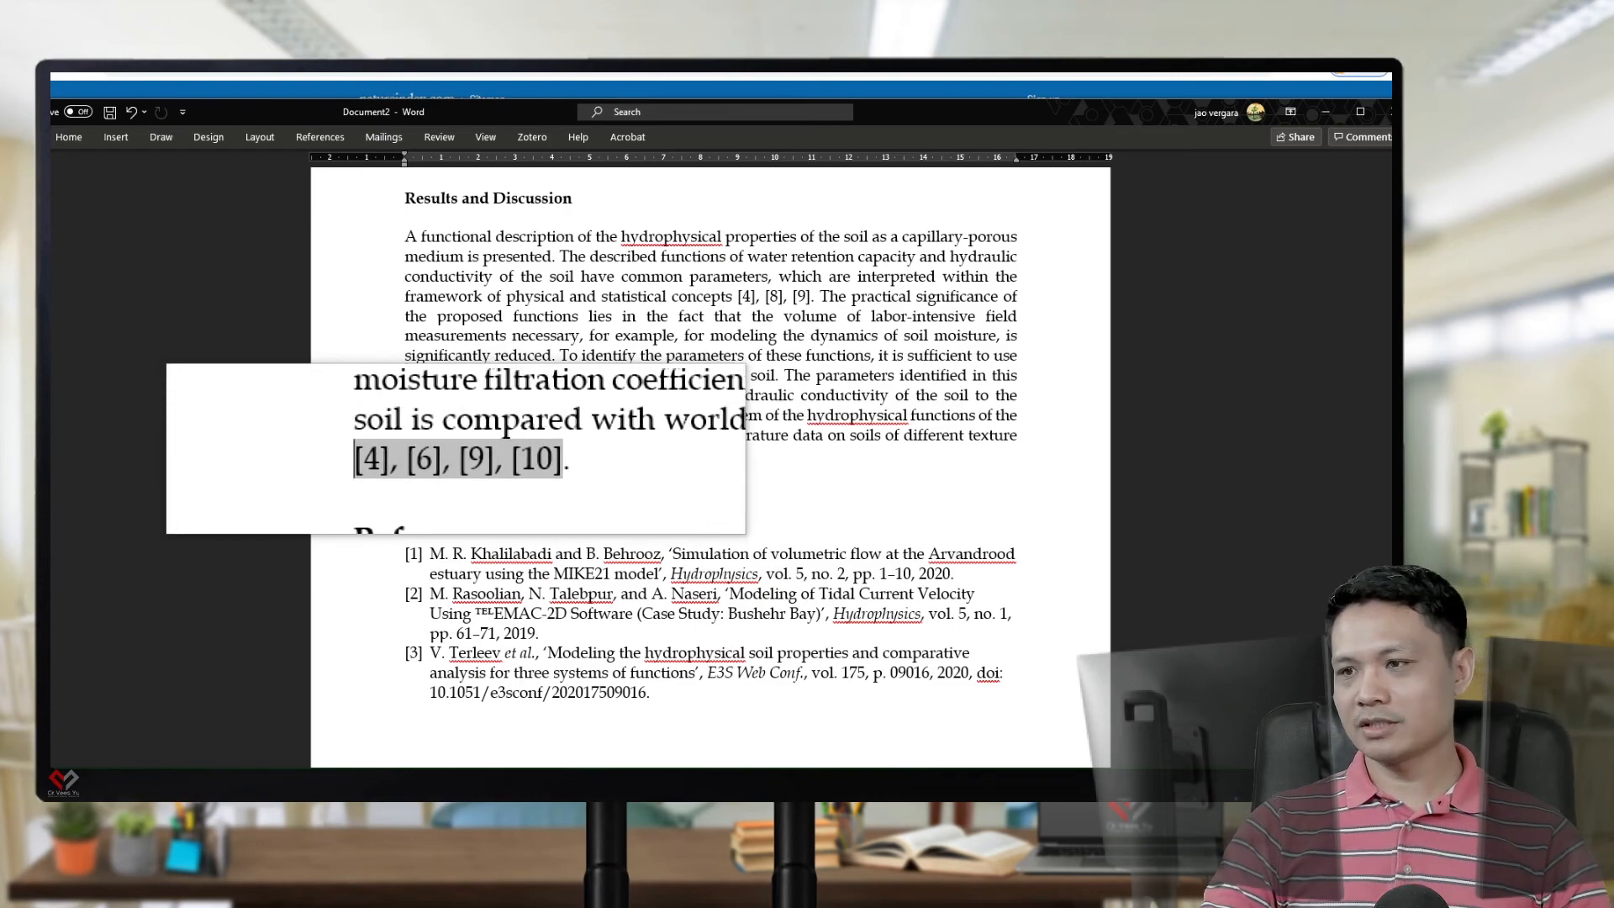
Edit the Zotero citation ending the Results and Discussion paragraph, removing every source except the Marine Hydrophysical Institute web page
{"action": "scroll", "coordinate": [711, 467], "scroll_direction": "down", "scroll_amount": 10}
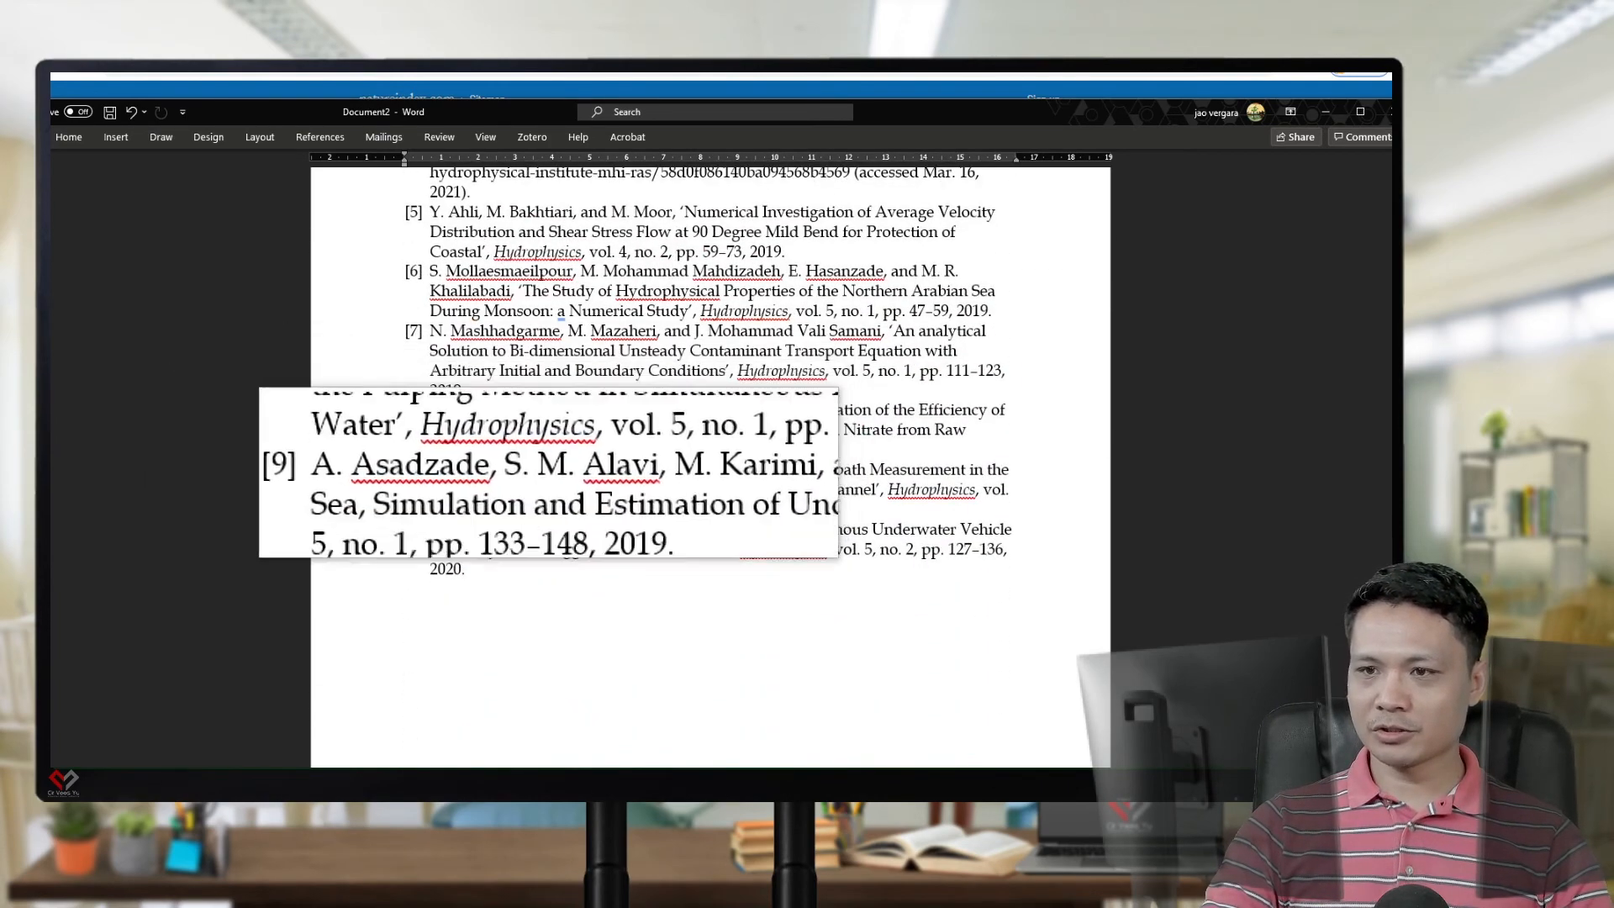
{"action": "scroll", "coordinate": [710, 466], "scroll_direction": "down", "scroll_amount": 3}
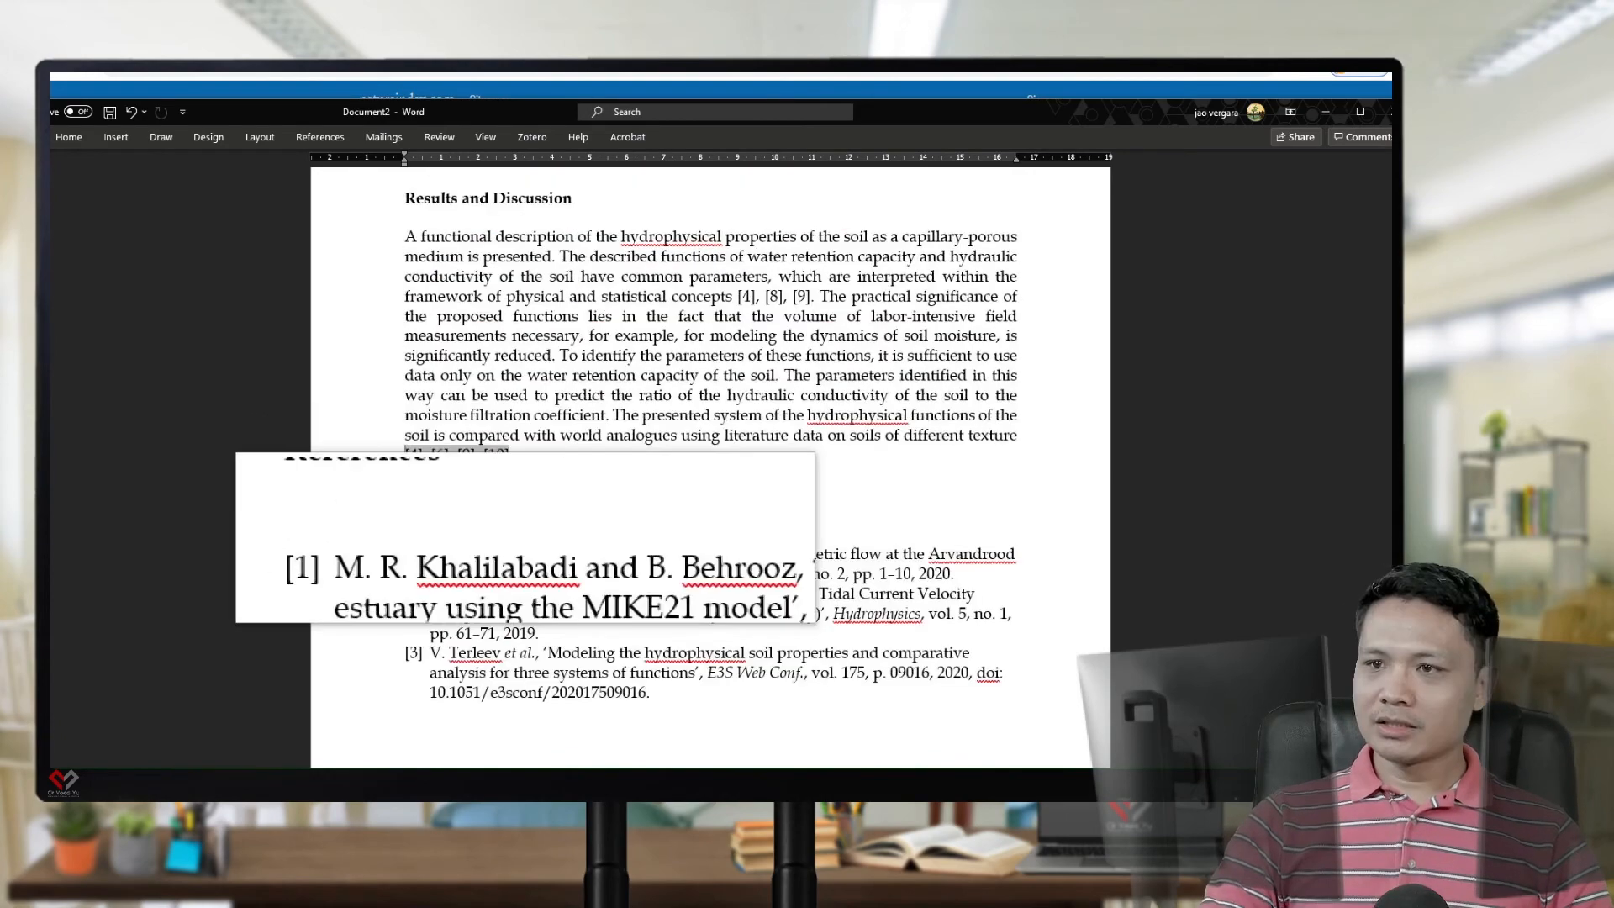
{"action": "scroll", "coordinate": [710, 467], "scroll_direction": "up", "scroll_amount": 3}
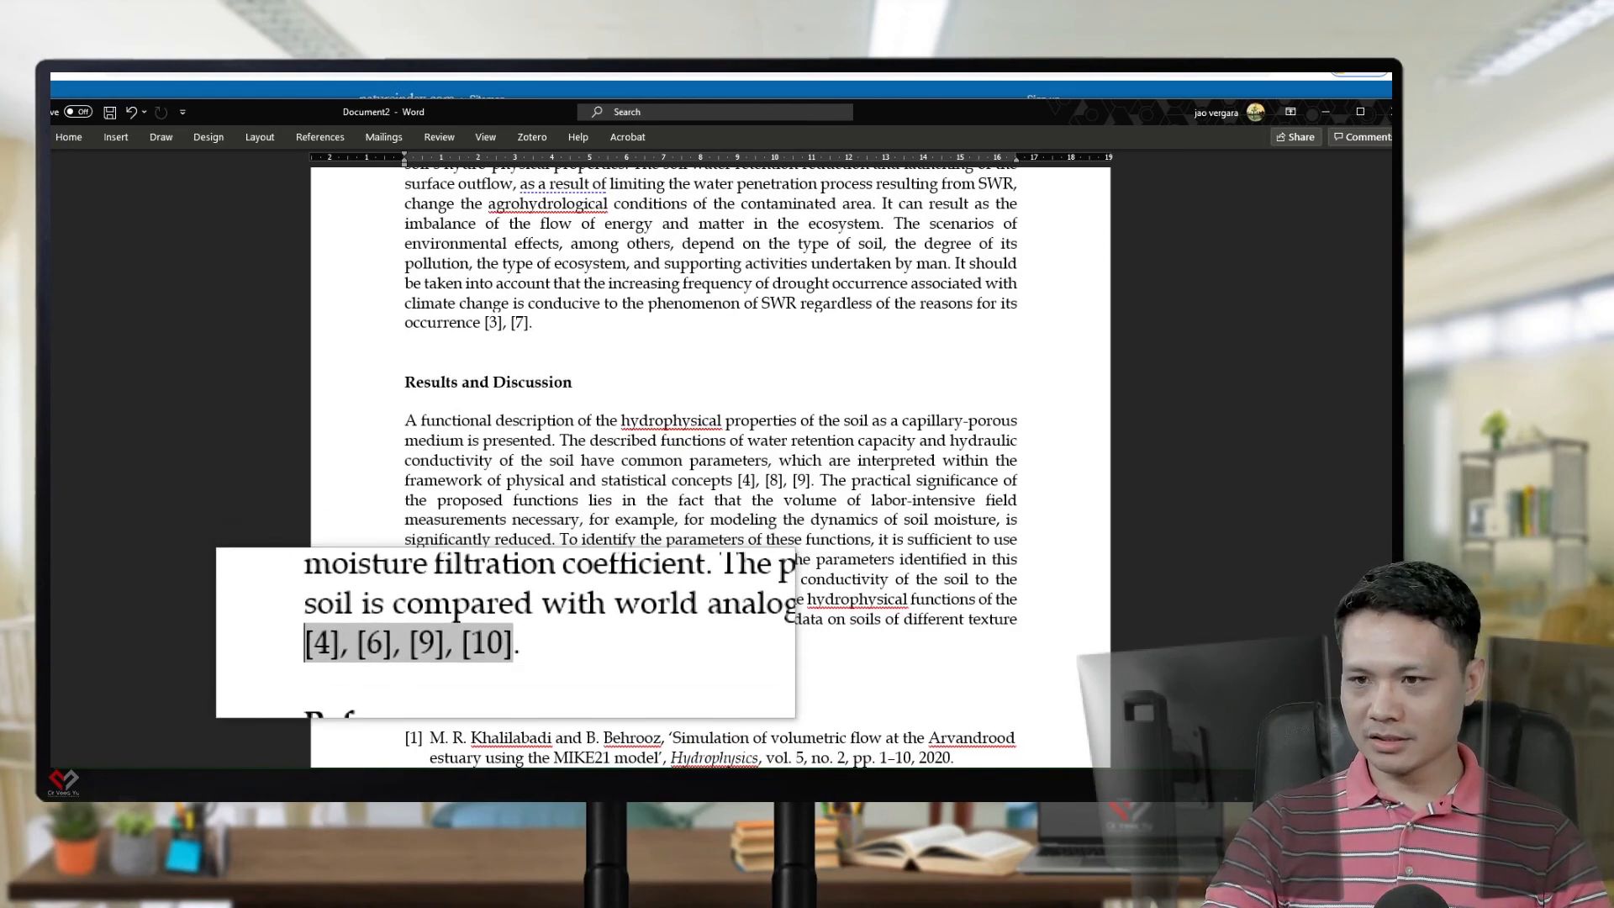
{"action": "scroll", "coordinate": [711, 466], "scroll_direction": "down", "scroll_amount": 10}
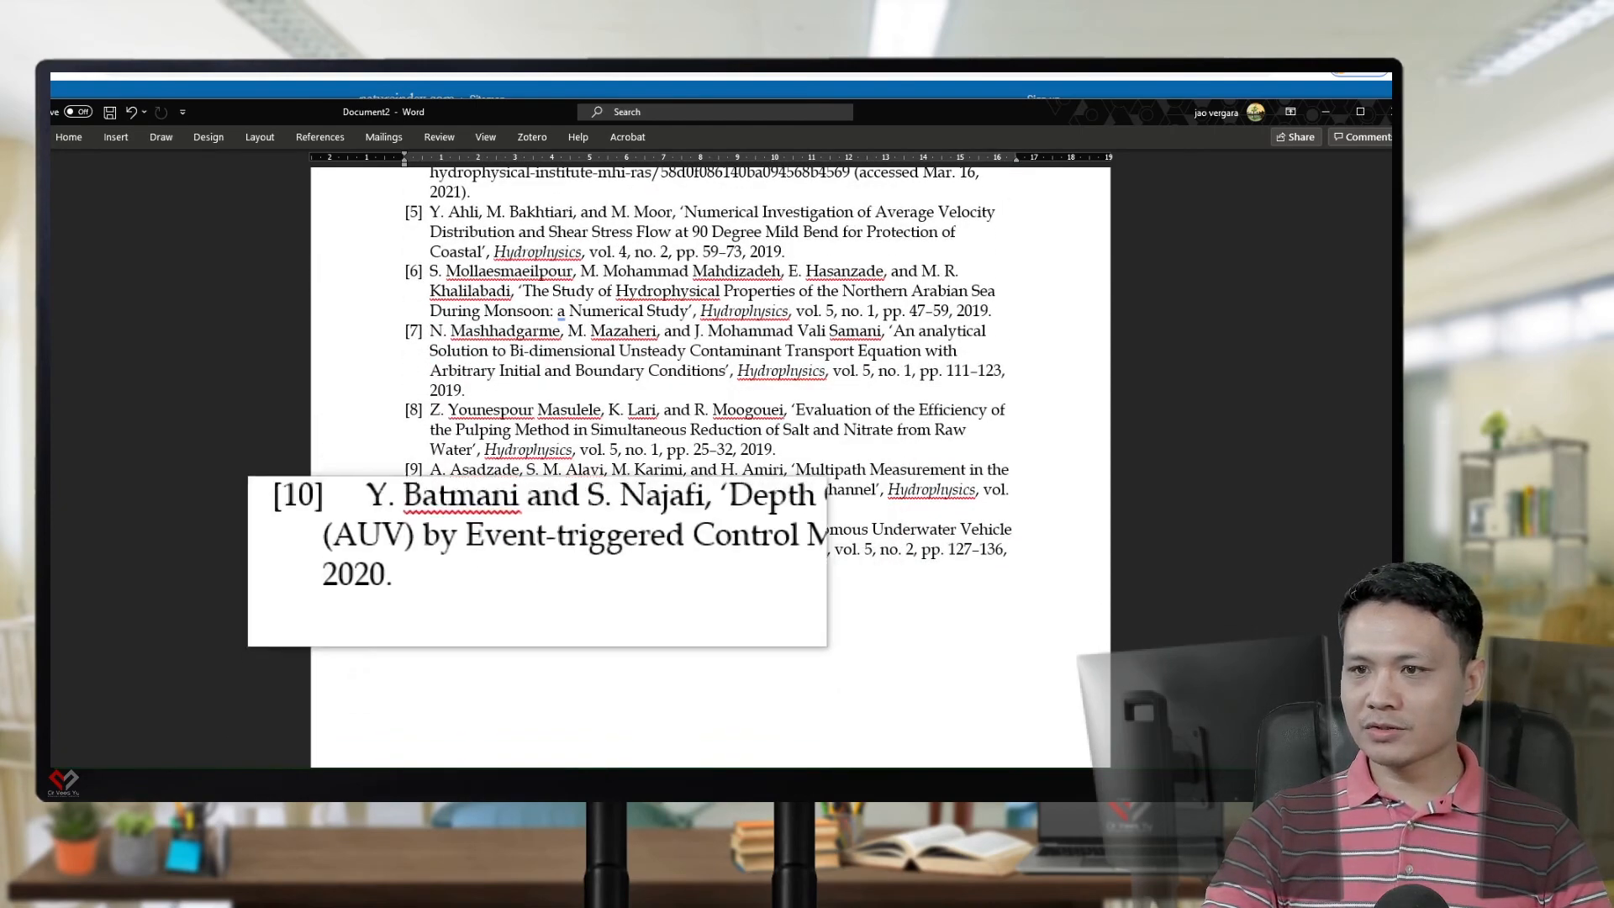
{"action": "scroll", "coordinate": [710, 467], "scroll_direction": "up", "scroll_amount": 10}
{"action": "scroll", "coordinate": [710, 466], "scroll_direction": "up", "scroll_amount": 5}
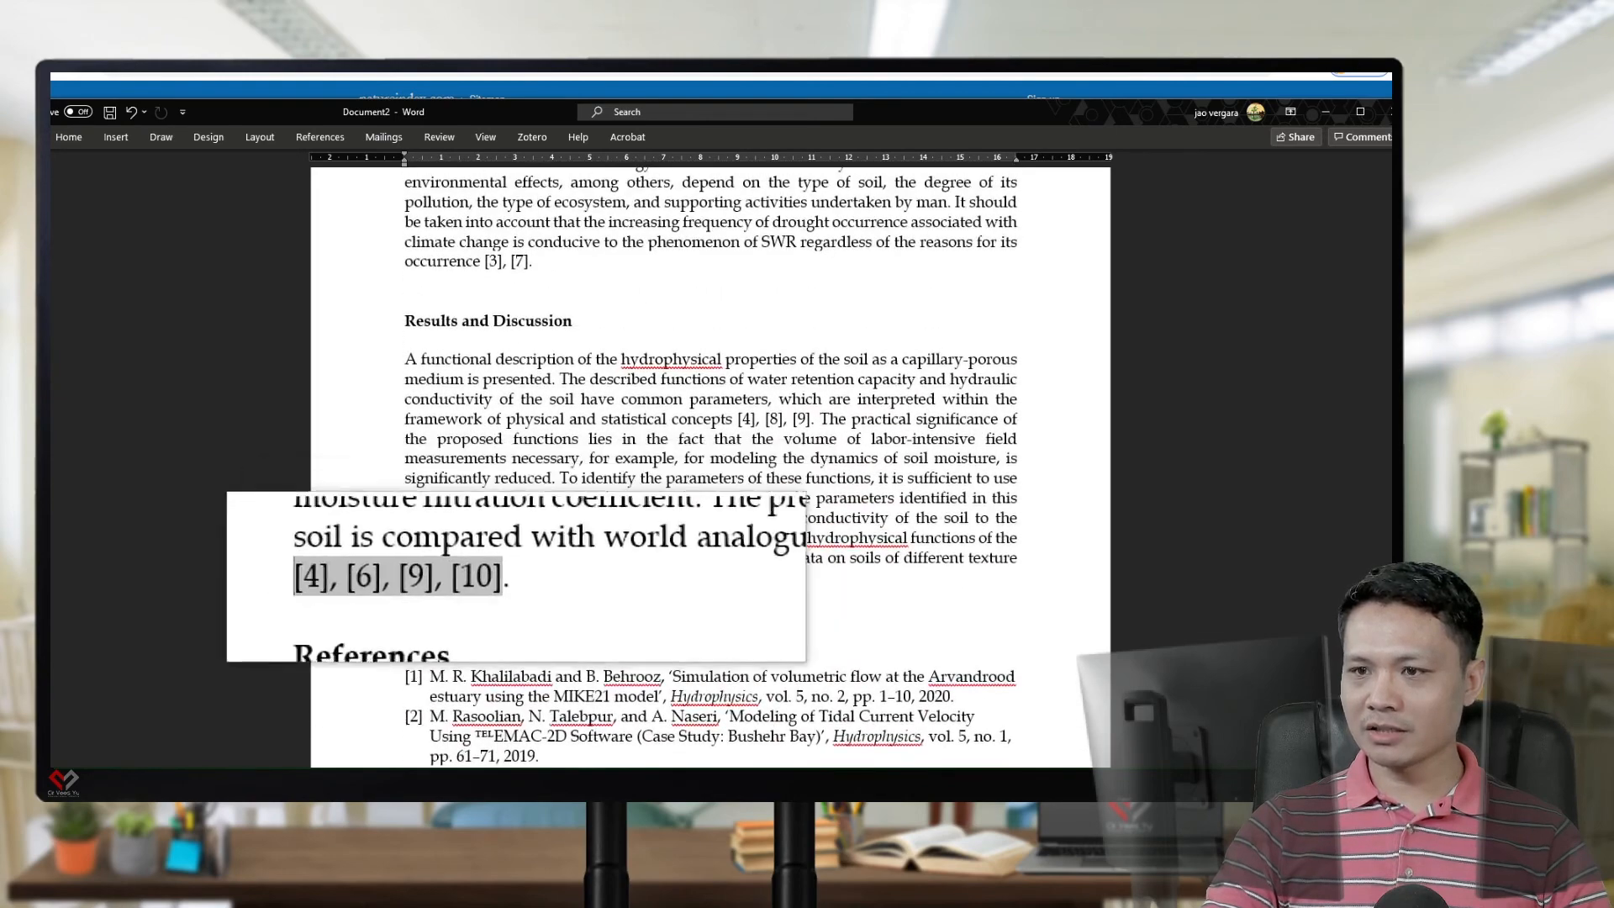
{"action": "right_click", "coordinate": [458, 577]}
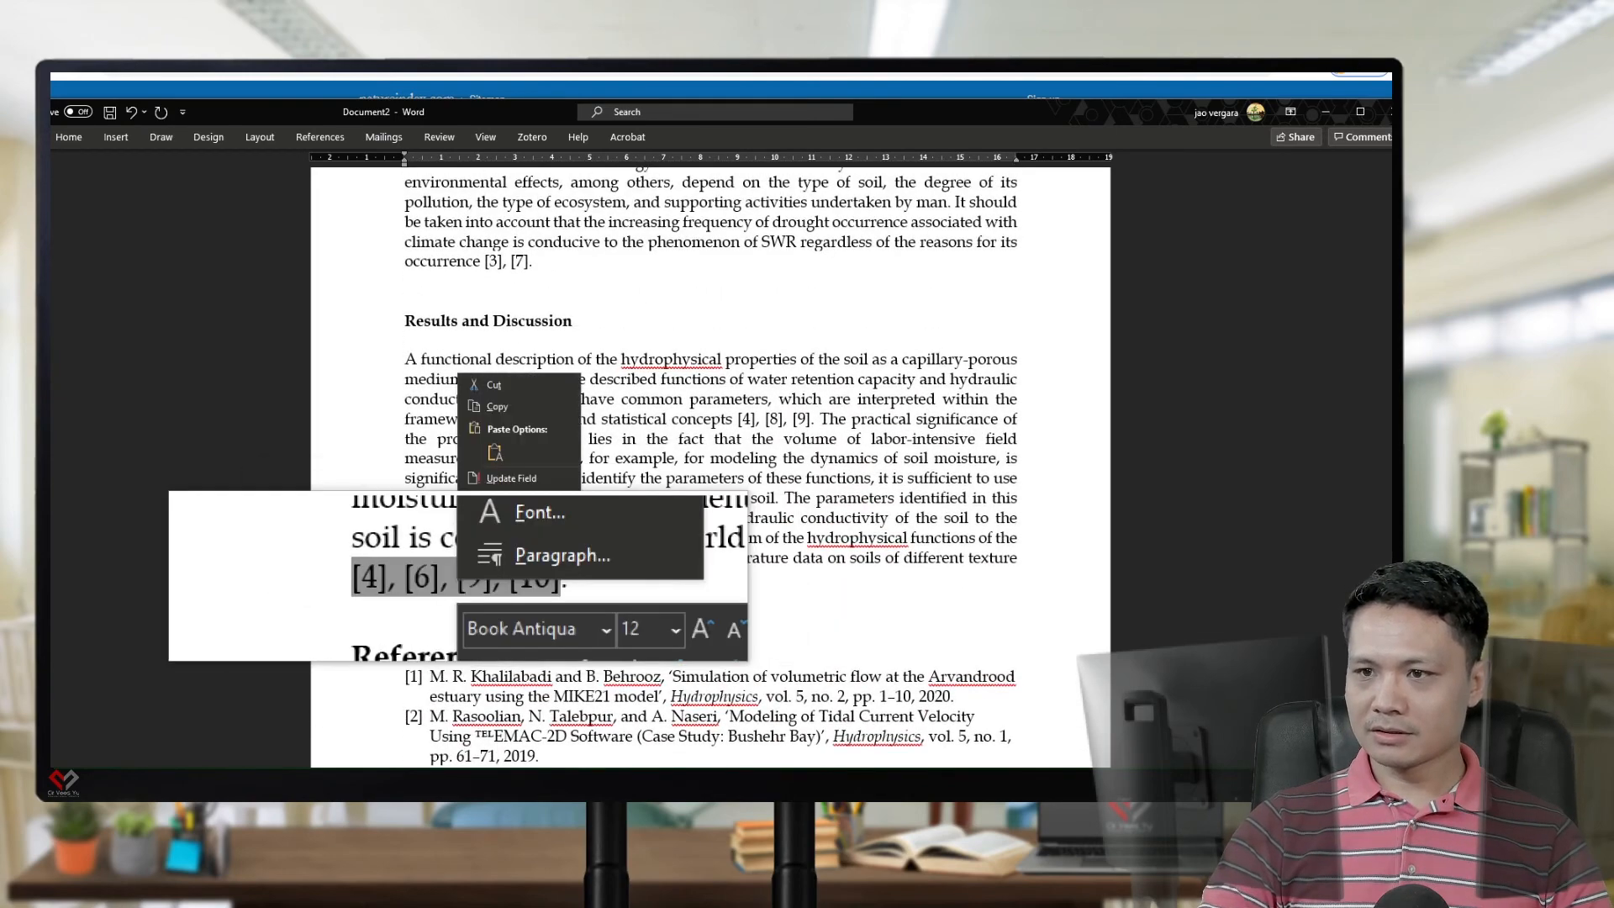
{"action": "left_click", "coordinate": [458, 576]}
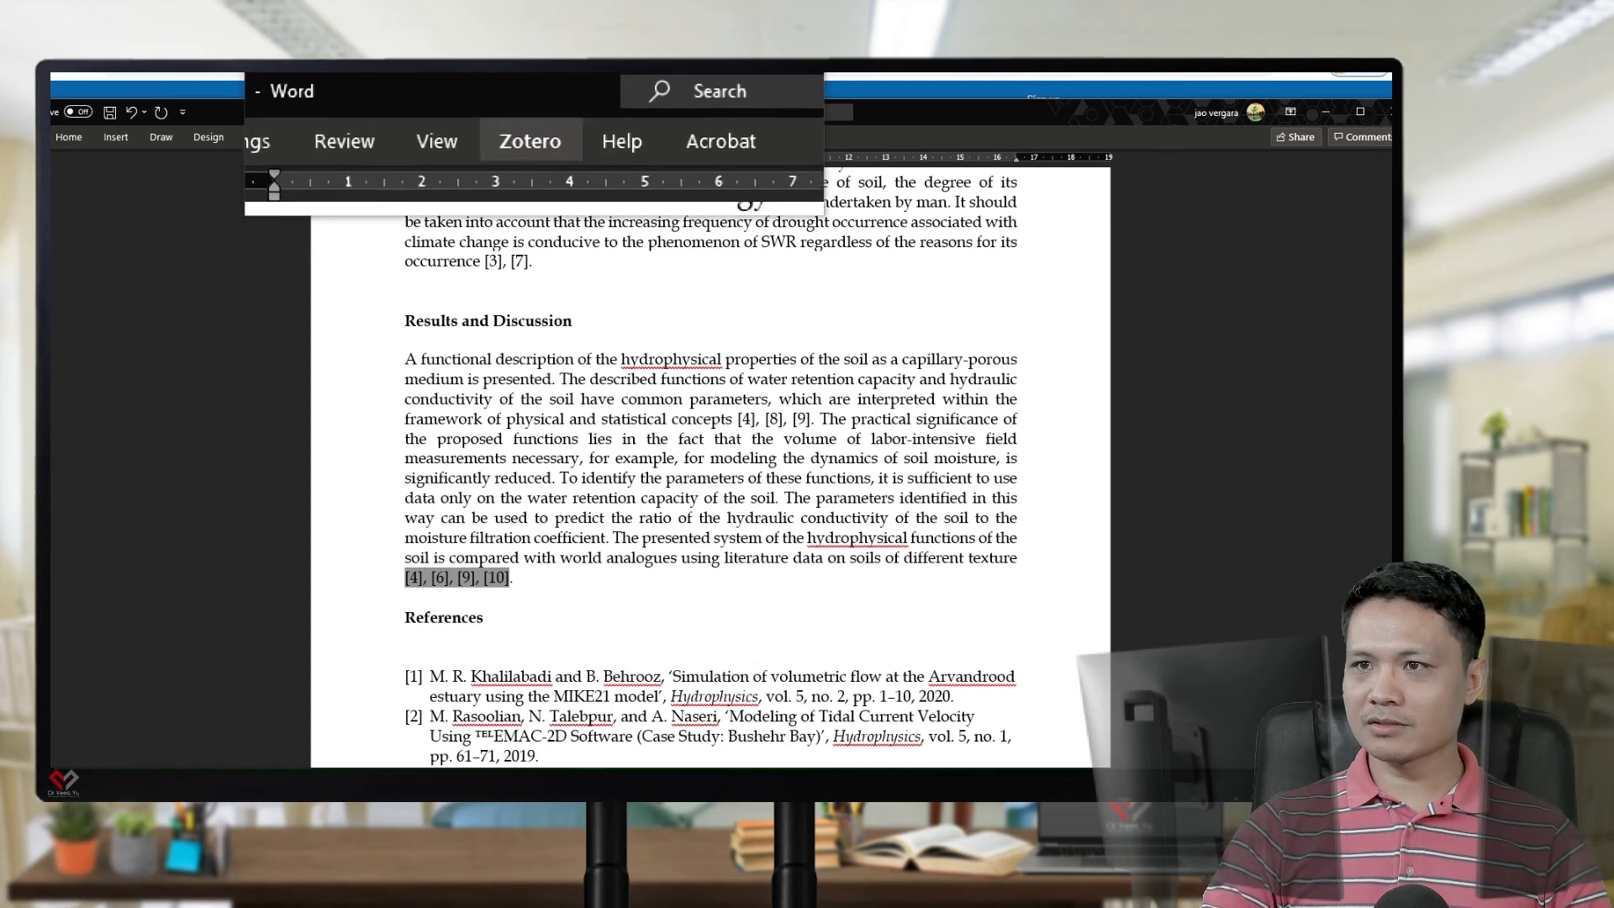
{"action": "left_click", "coordinate": [532, 137]}
{"action": "left_click", "coordinate": [31, 177]}
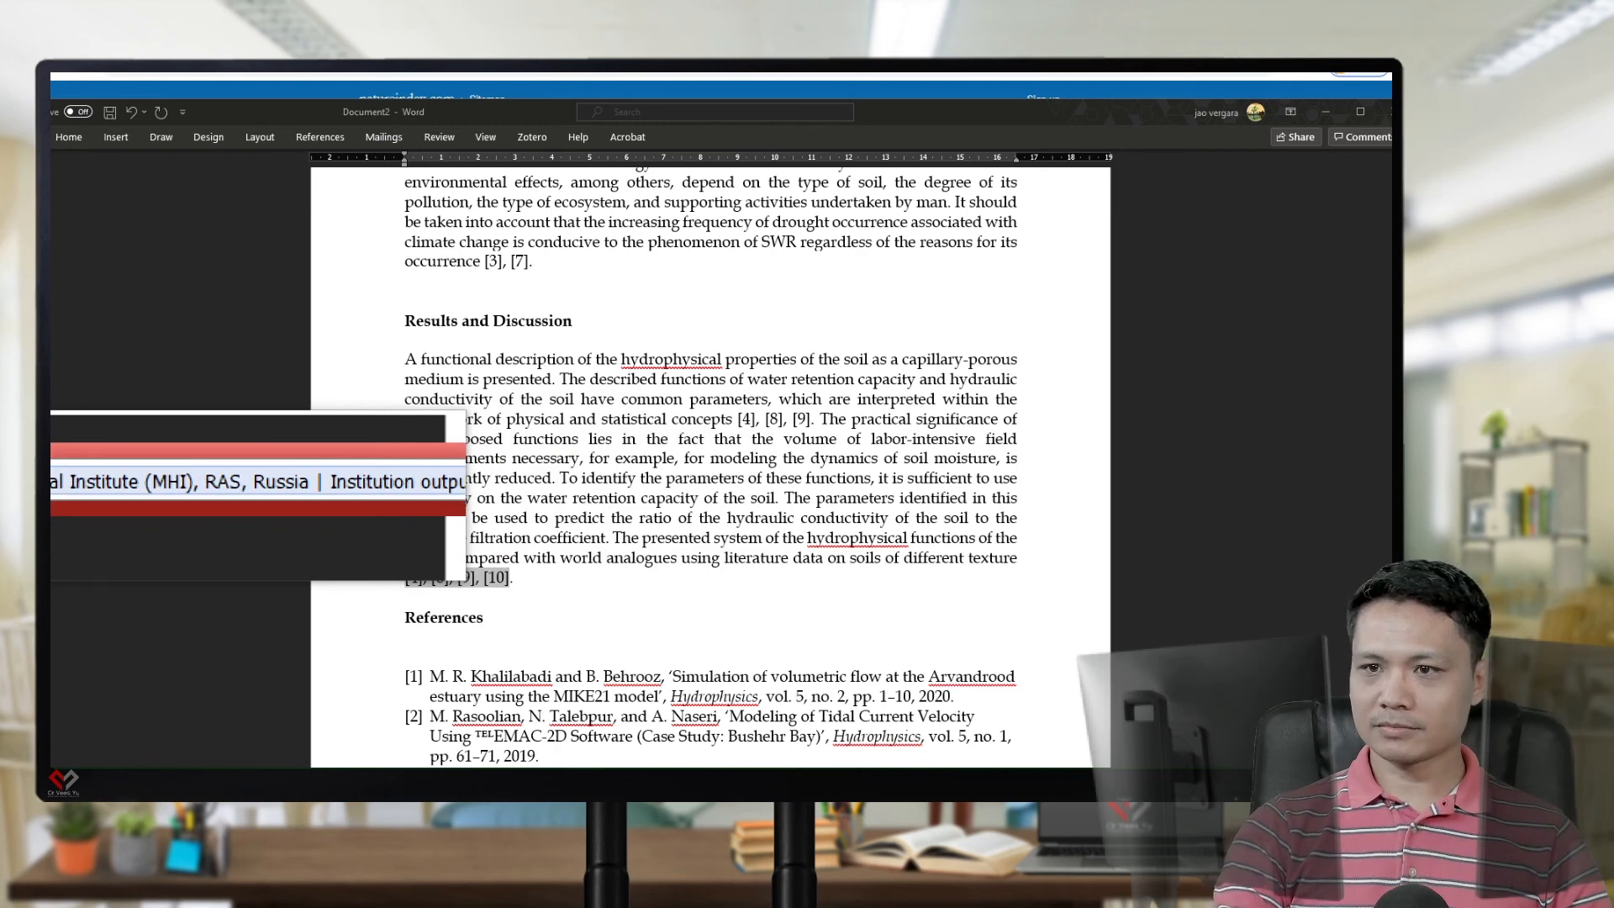
{"action": "key", "text": "Return"}
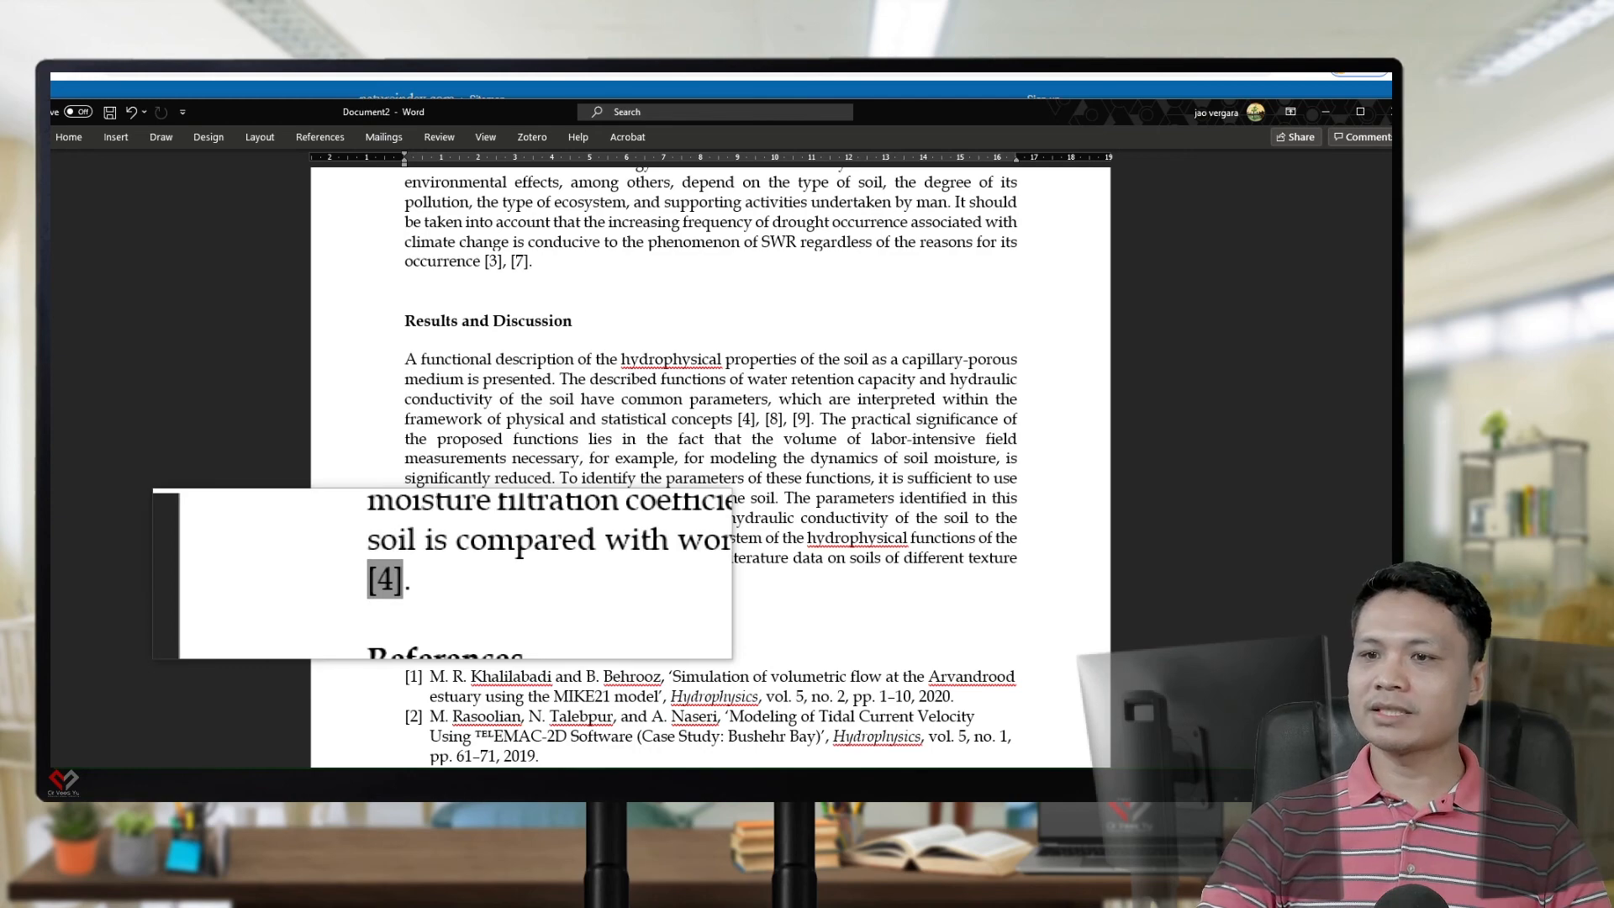
Check the updated reference list, and make the Introduction heading at the start of the document bold
{"action": "scroll", "coordinate": [710, 466], "scroll_direction": "down", "scroll_amount": 8}
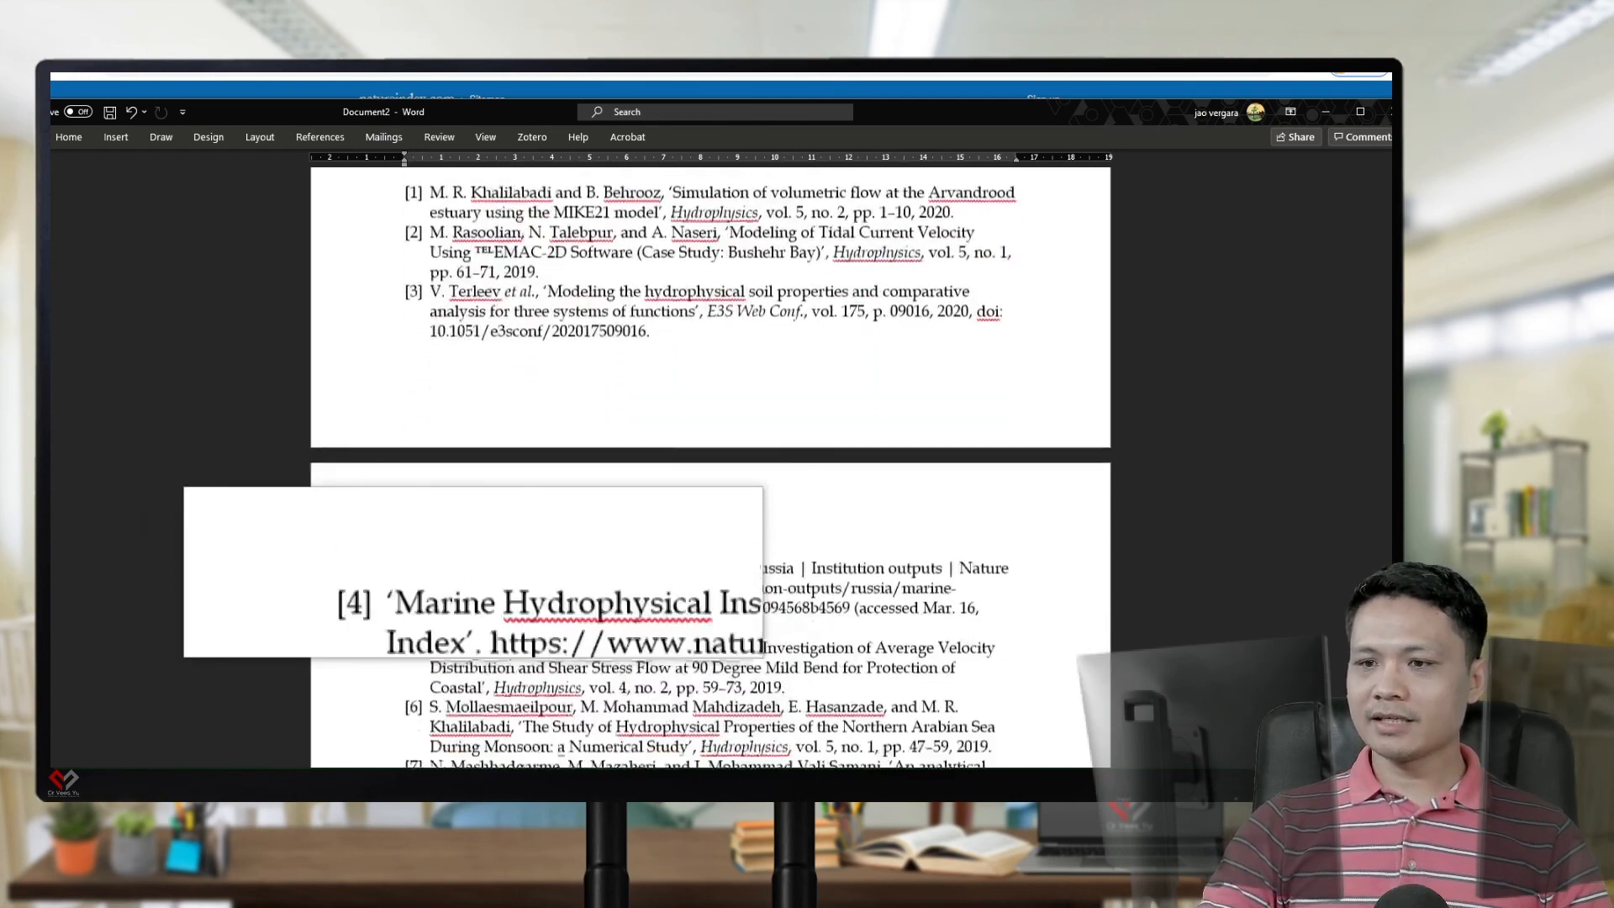
{"action": "scroll", "coordinate": [710, 466], "scroll_direction": "down", "scroll_amount": 5}
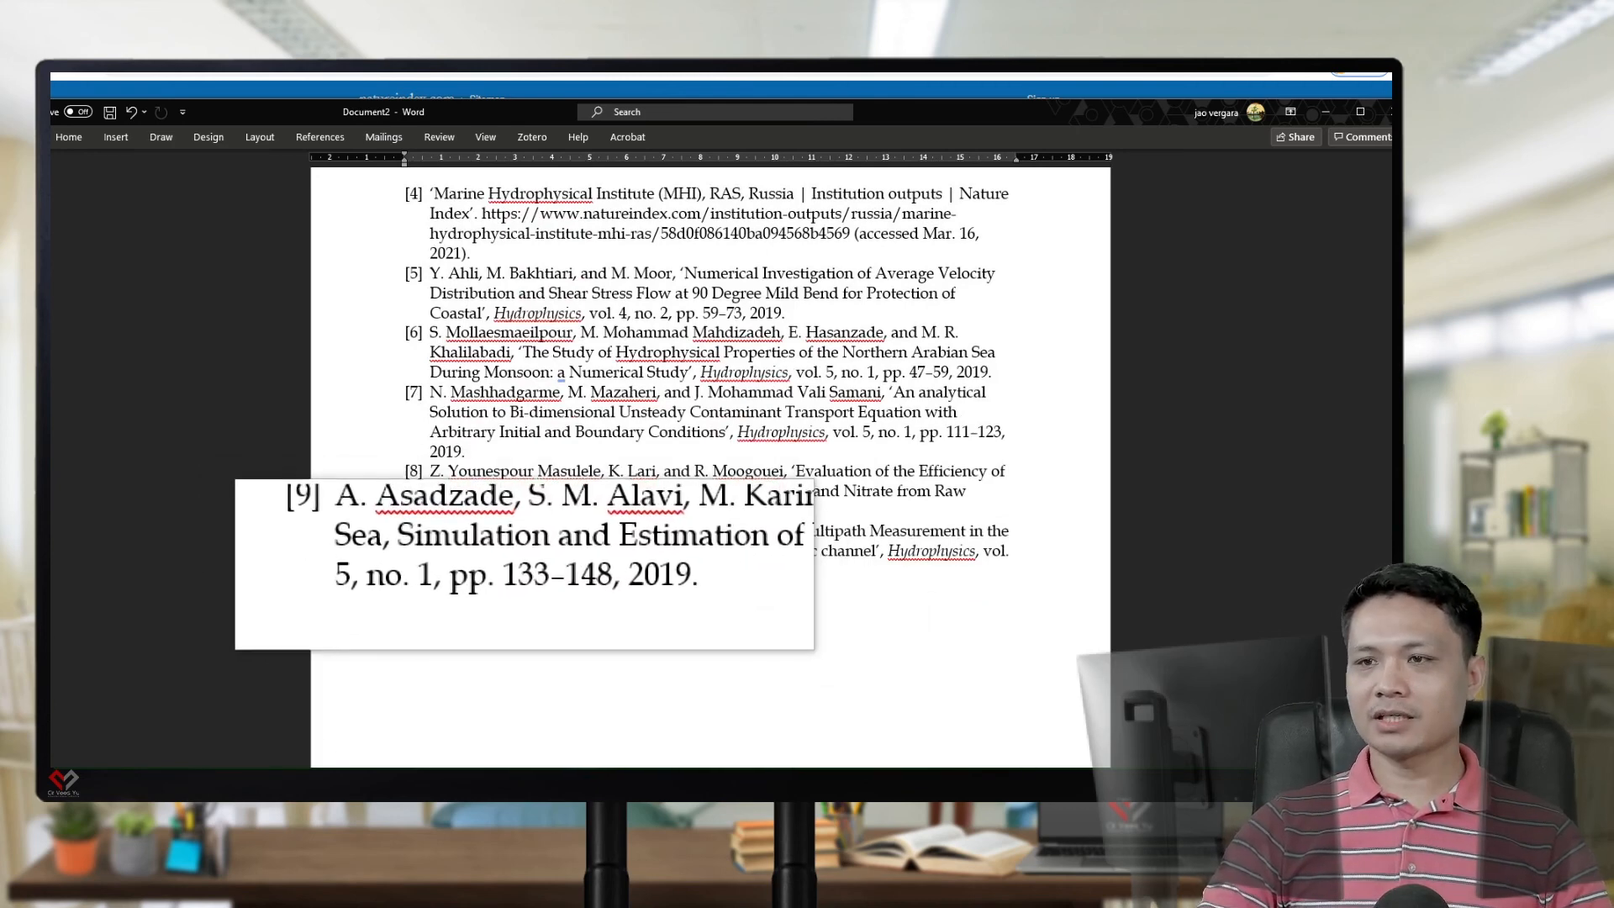
{"action": "scroll", "coordinate": [710, 467], "scroll_direction": "up", "scroll_amount": 8}
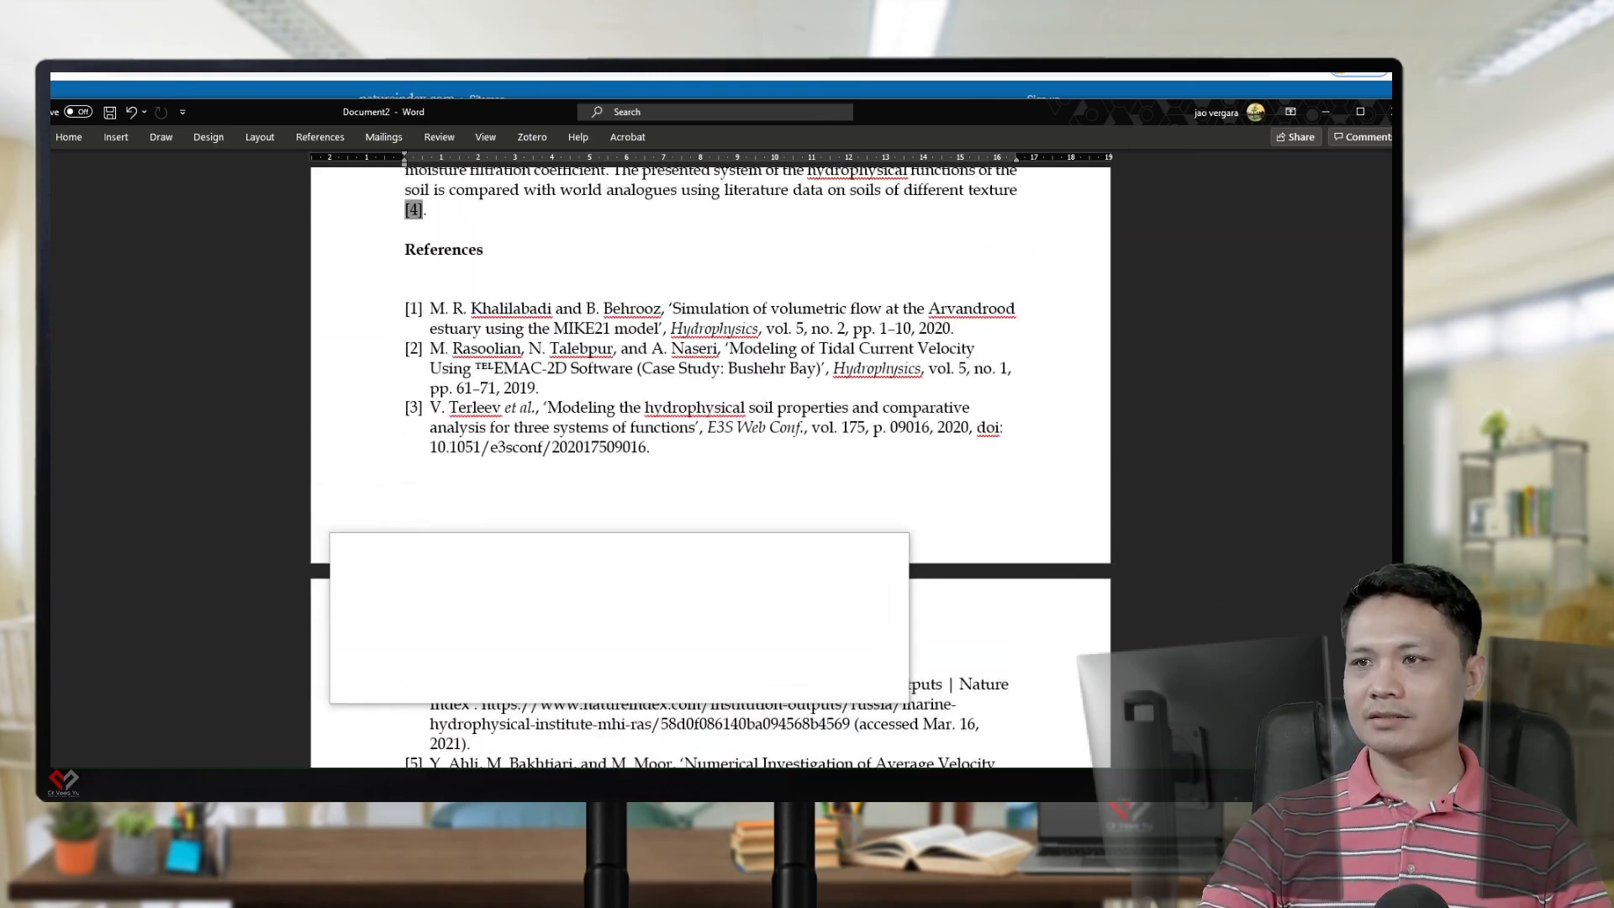
{"action": "scroll", "coordinate": [711, 466], "scroll_direction": "up", "scroll_amount": 6}
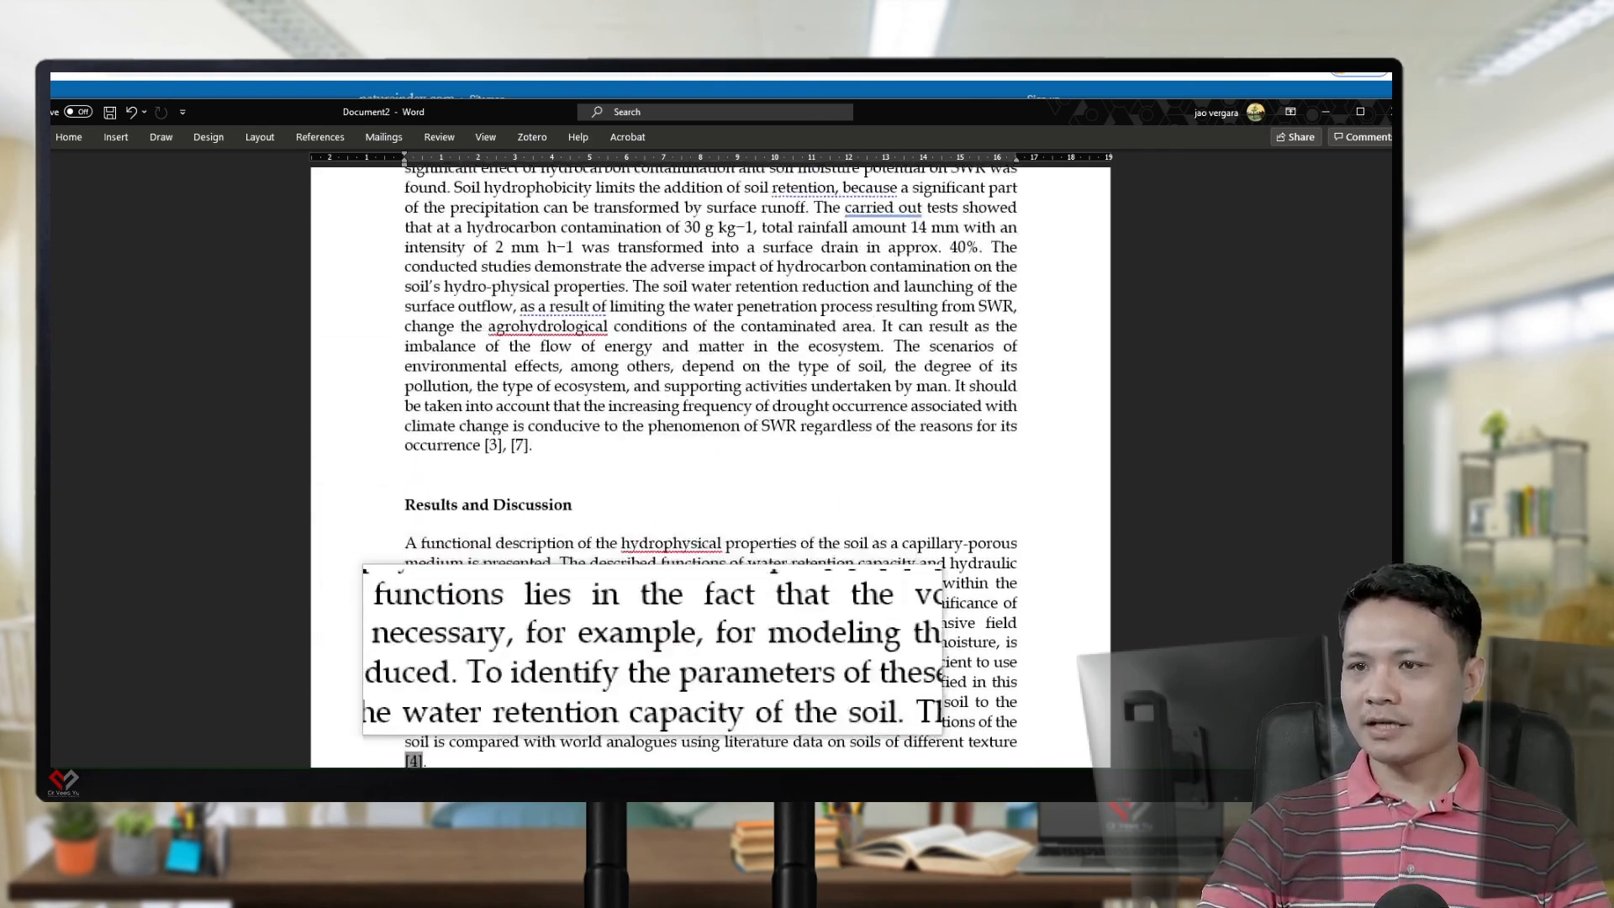
{"action": "scroll", "coordinate": [710, 467], "scroll_direction": "up", "scroll_amount": 10}
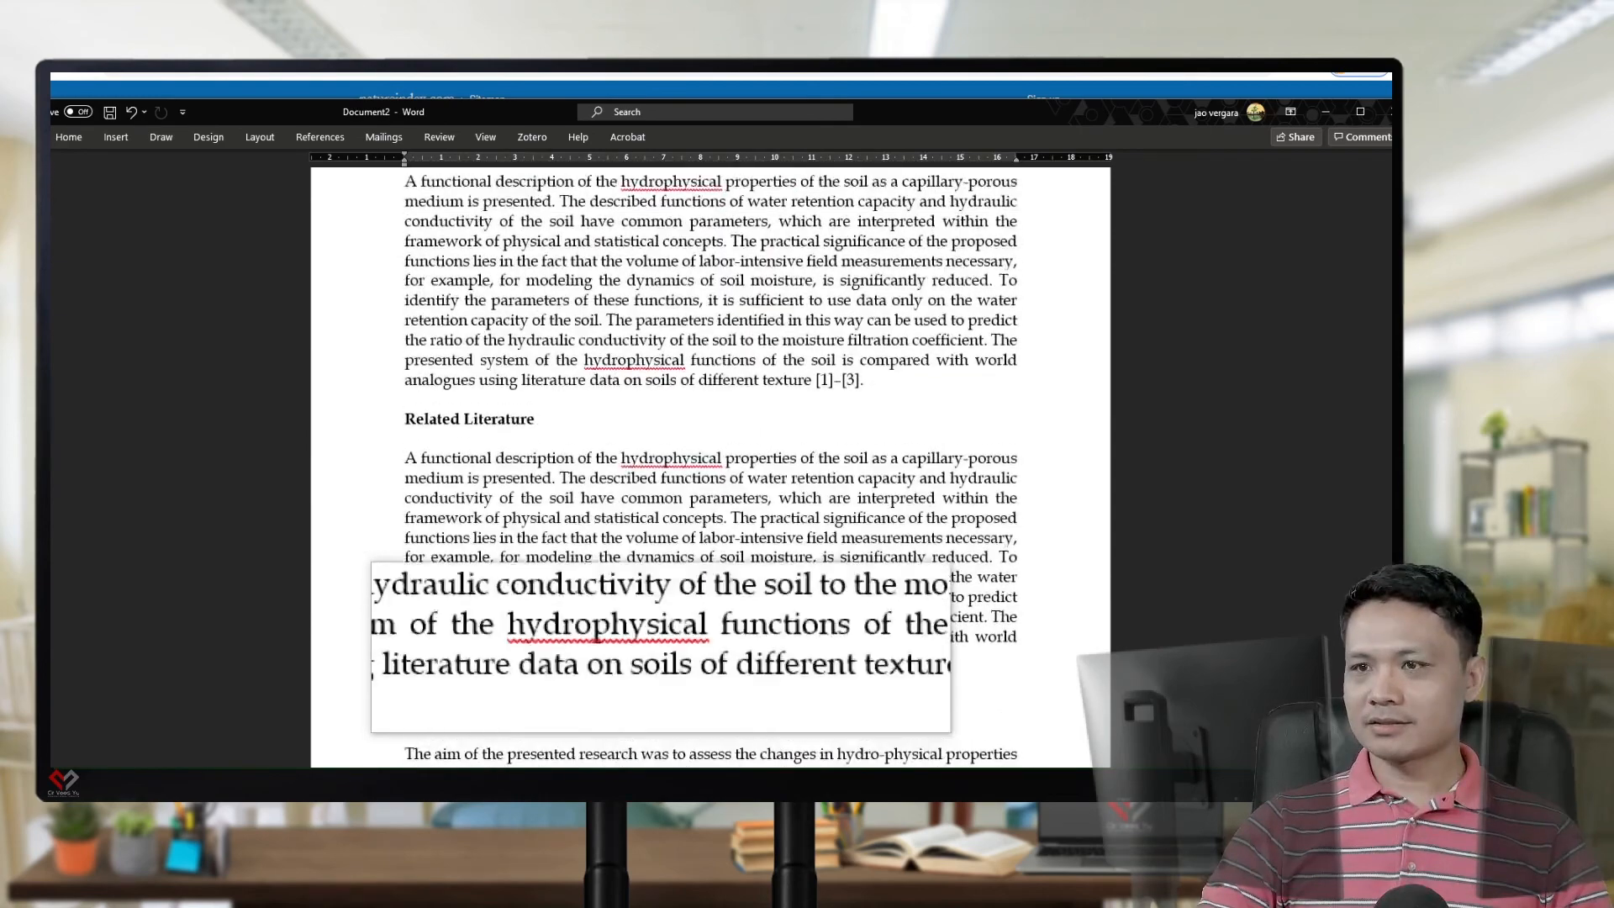
{"action": "scroll", "coordinate": [710, 466], "scroll_direction": "up", "scroll_amount": 3}
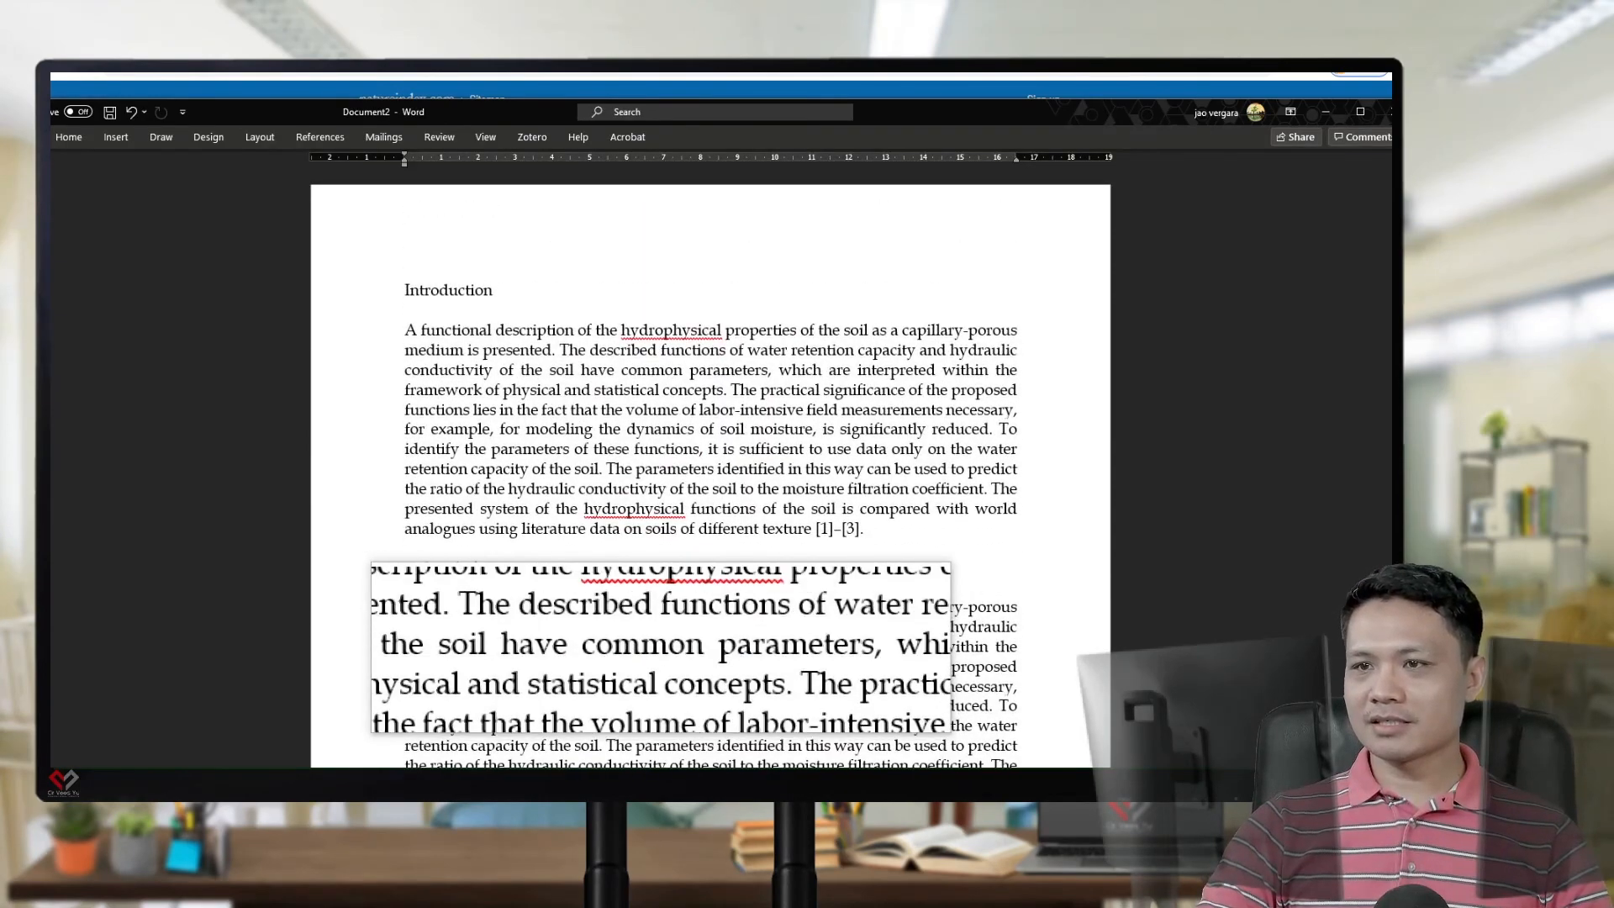
{"action": "left_click_drag", "start_coordinate": [497, 288], "coordinate": [395, 287]}
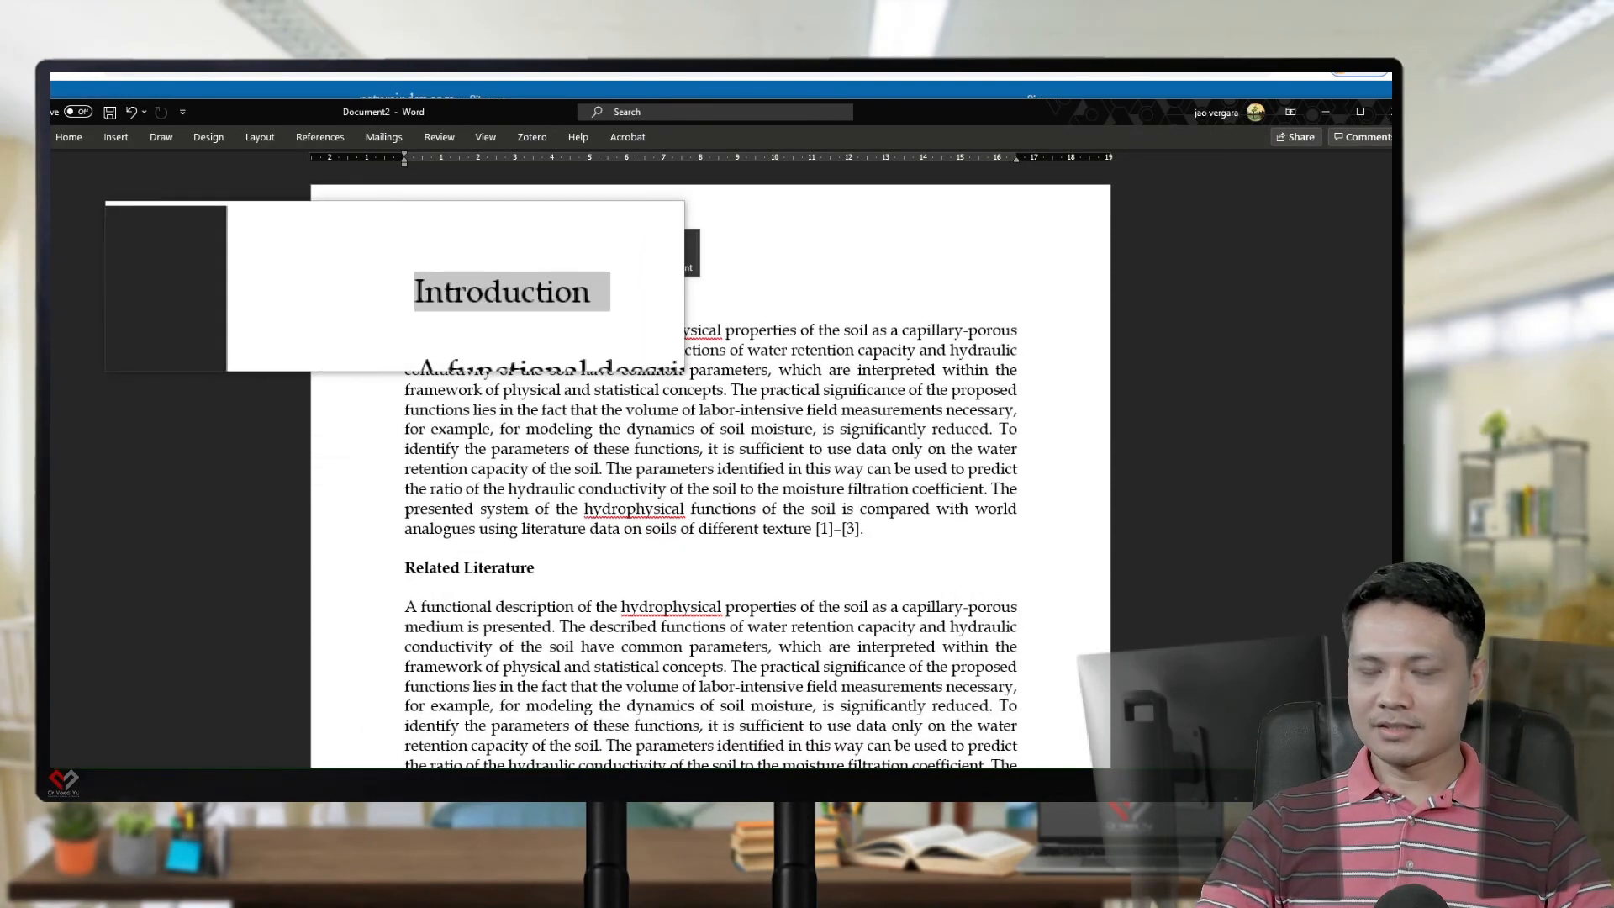
{"action": "scroll", "coordinate": [710, 471], "scroll_direction": "down", "scroll_amount": 5}
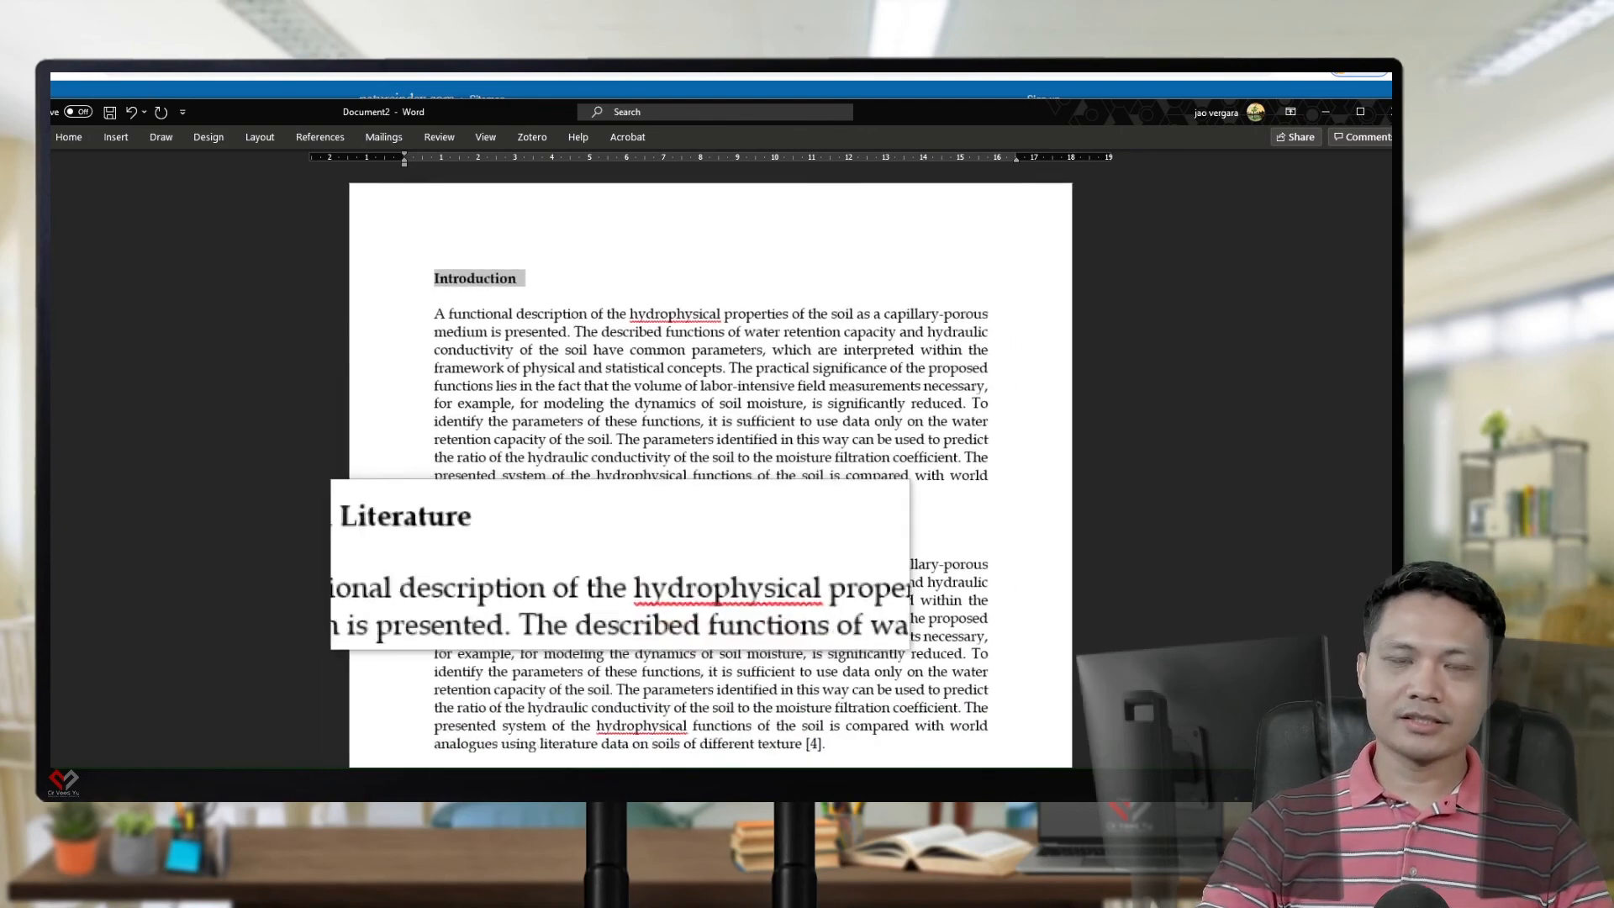
{"action": "scroll", "coordinate": [710, 470], "scroll_direction": "down", "scroll_amount": 3}
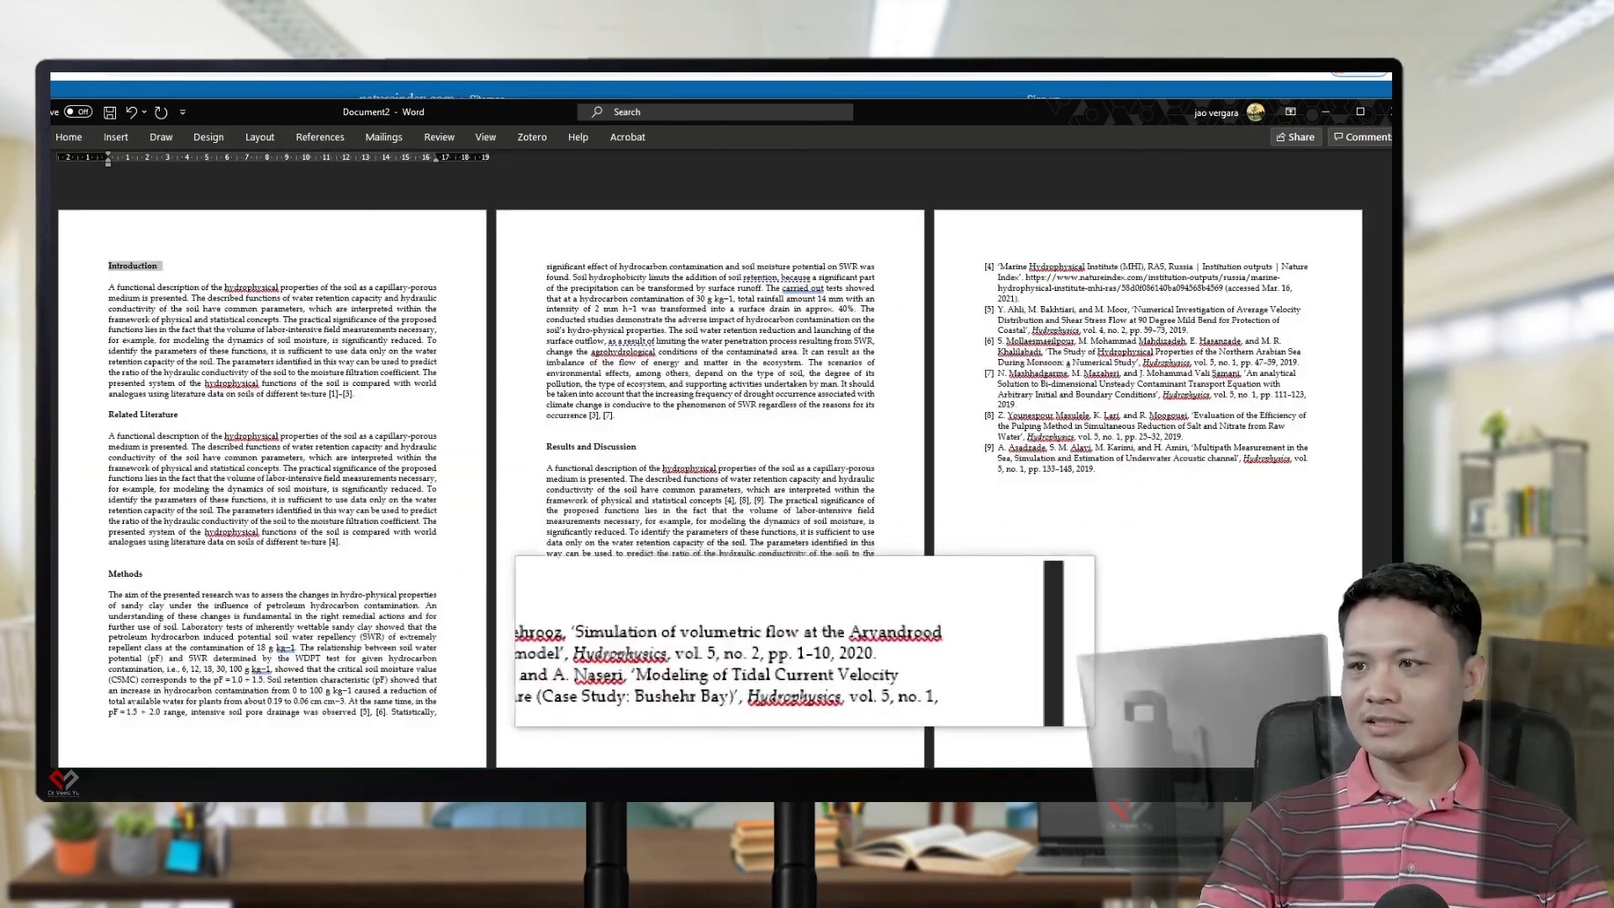